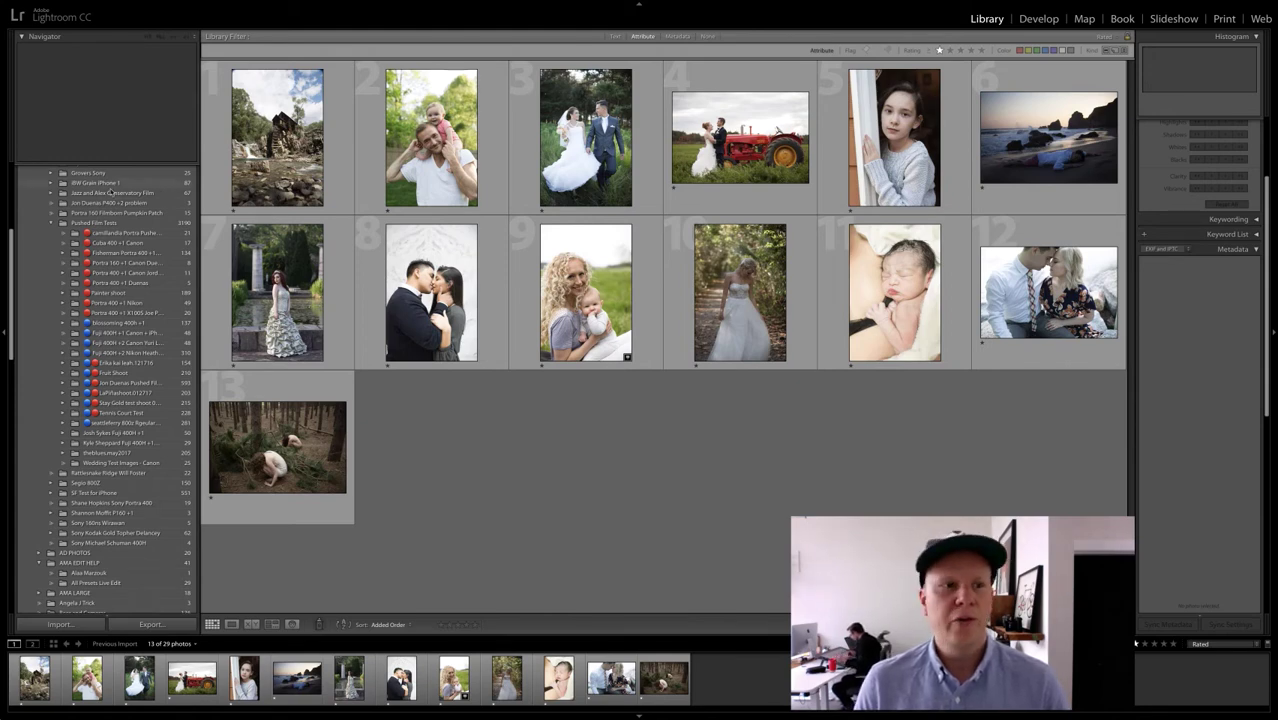
Step: Open the photo of the man carrying a baby on his shoulders in the Develop module
left_click(7, 310)
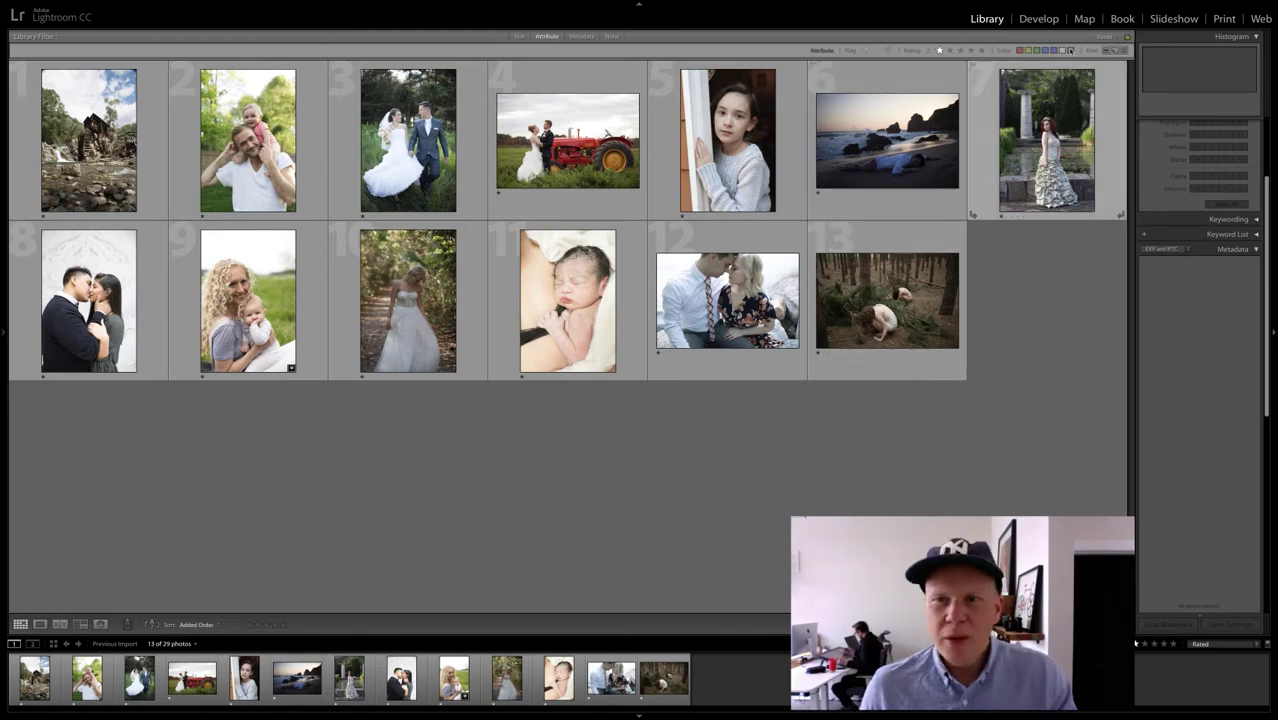
left_click(1038, 20)
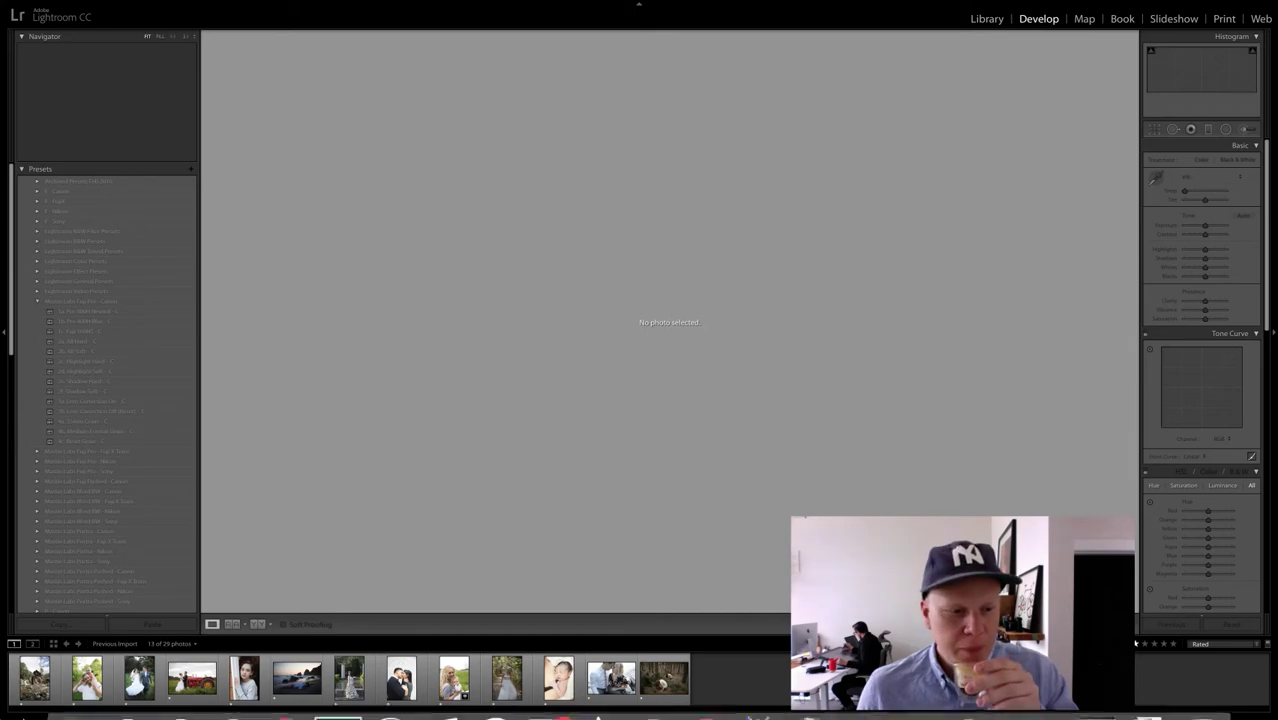
left_click(87, 678)
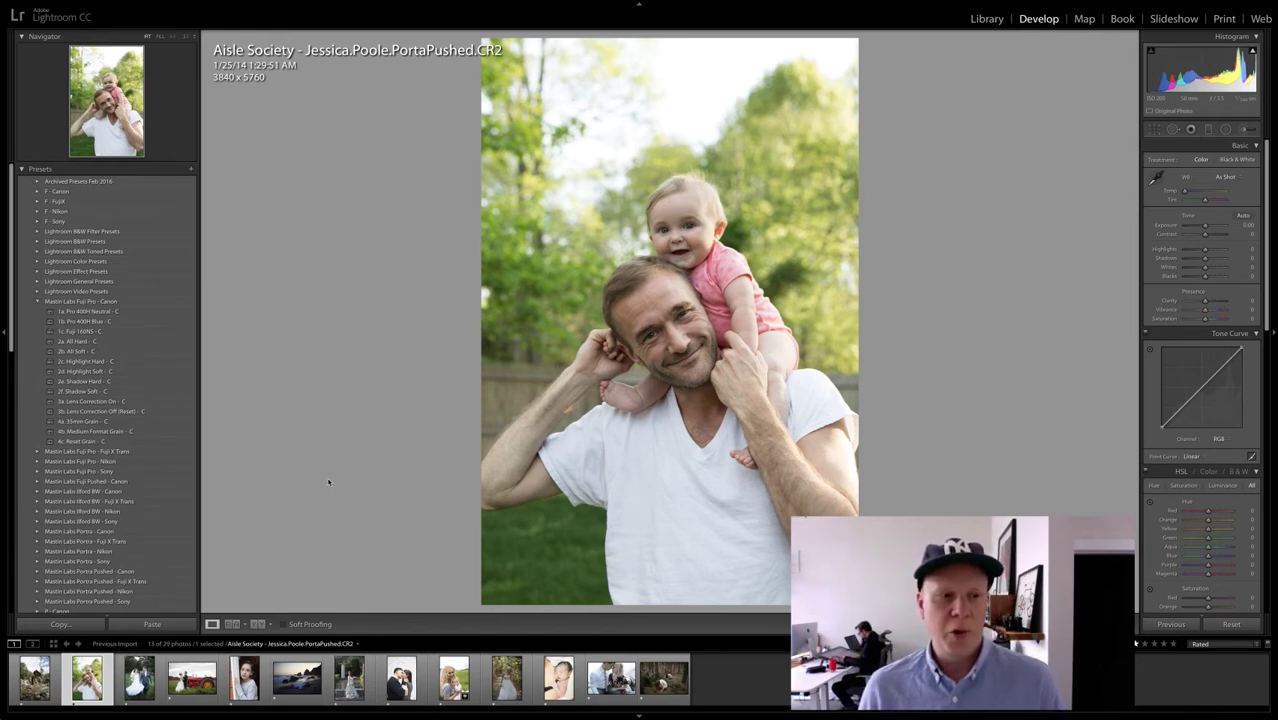
Step: Apply the 1a. Portra 160 +1 CP preset from Mastin Labs Portra Pushed - Canon to the photo
left_click(37, 301)
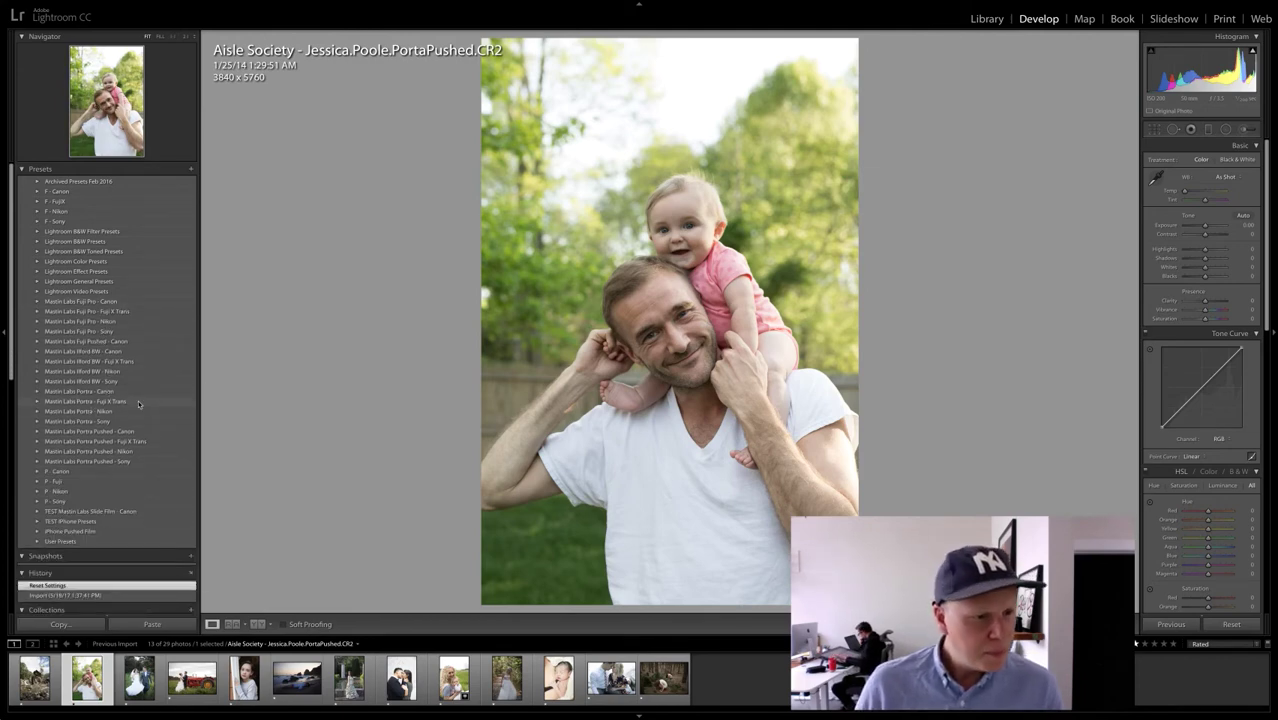
left_click(38, 431)
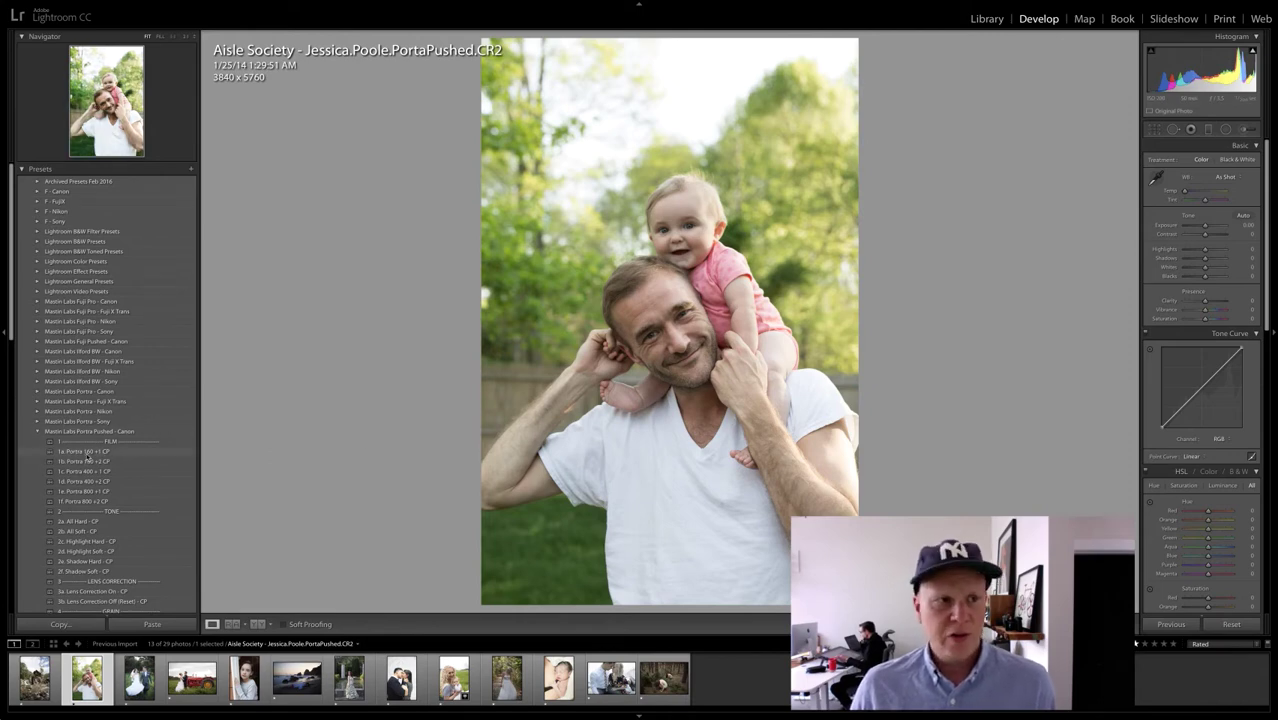
left_click(86, 452)
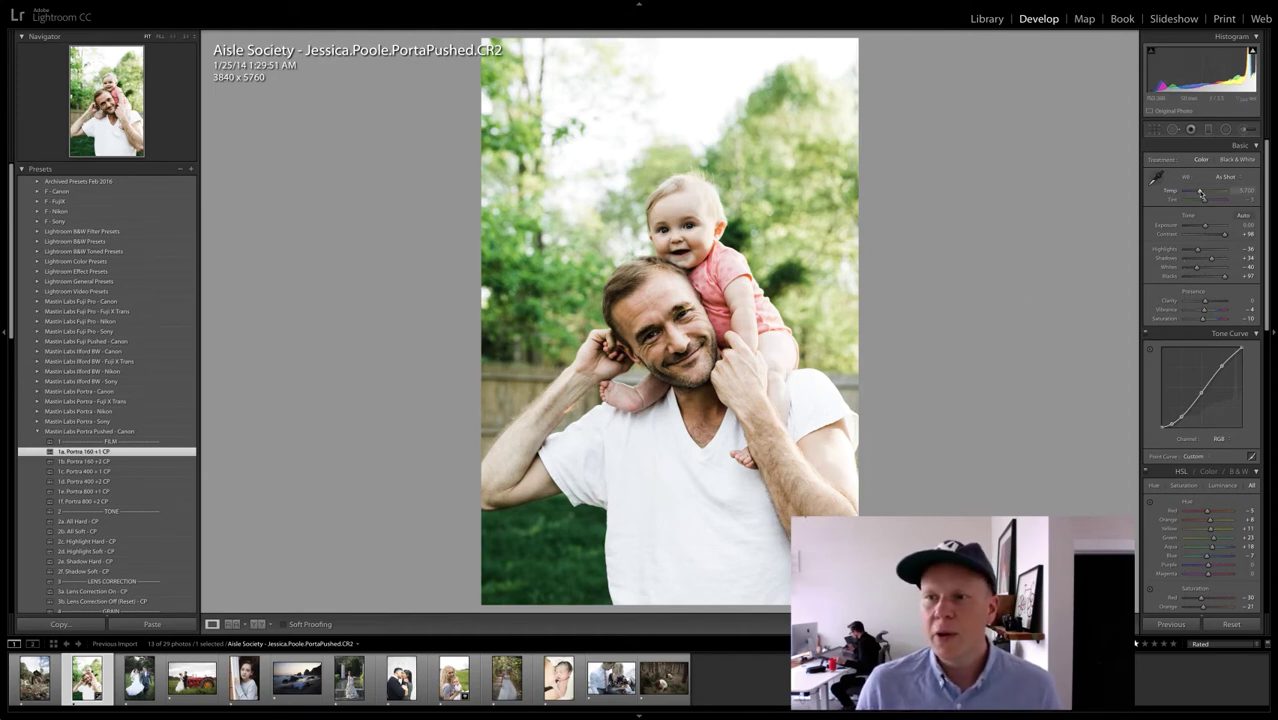
Step: Set the photo's temperature to 6,102 and exposure to +0.33, and apply the 2d. Highlight Soft - CP tone preset
left_click_drag(1202, 194, 1204, 195)
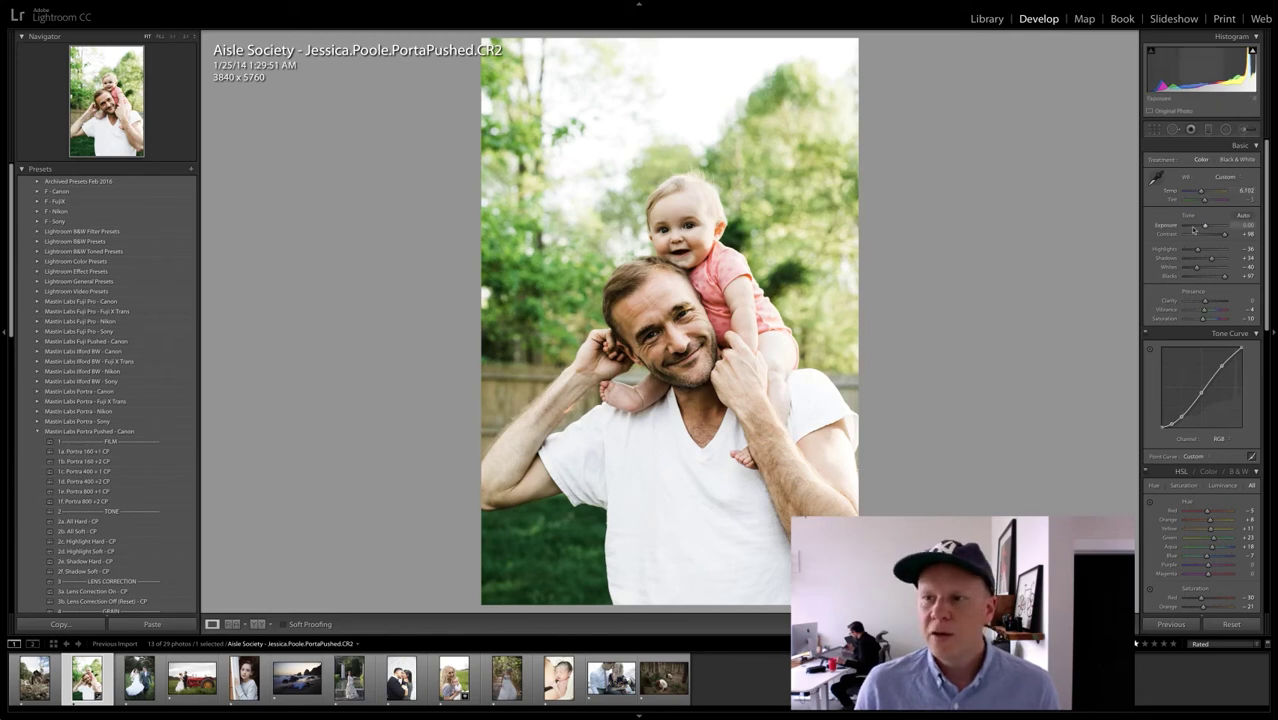
left_click_drag(1207, 229, 1206, 228)
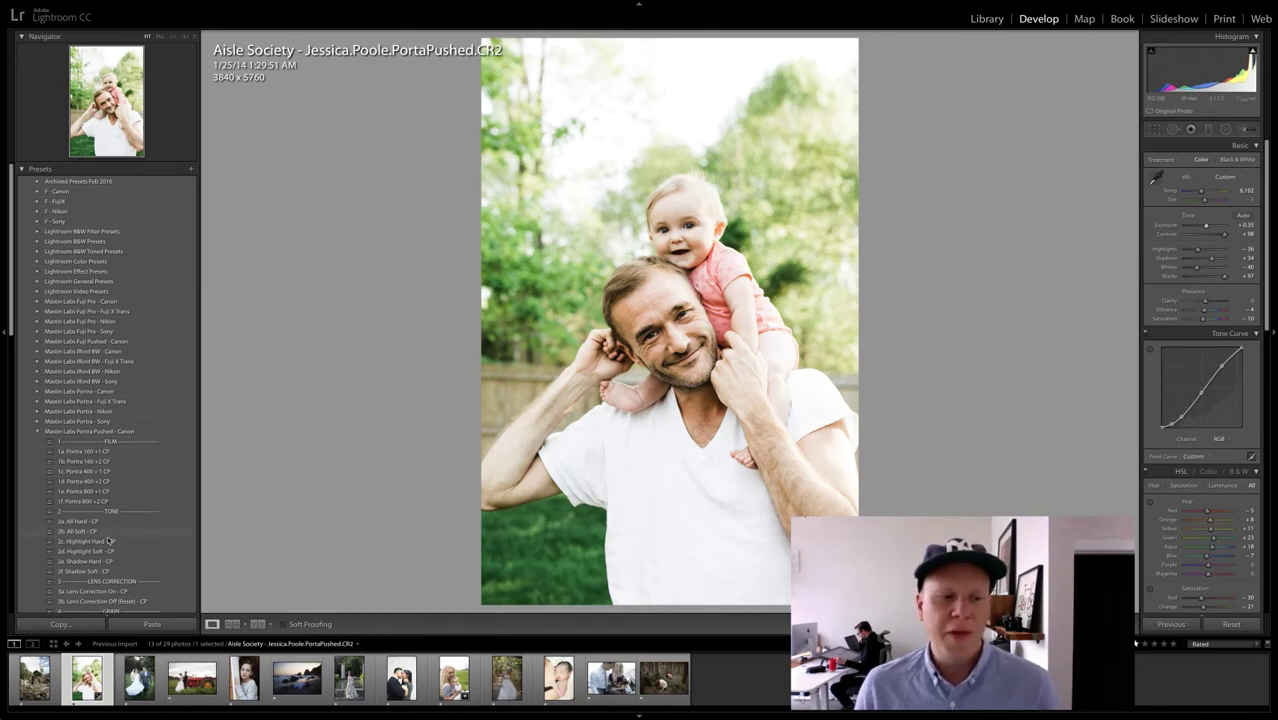
left_click(104, 552)
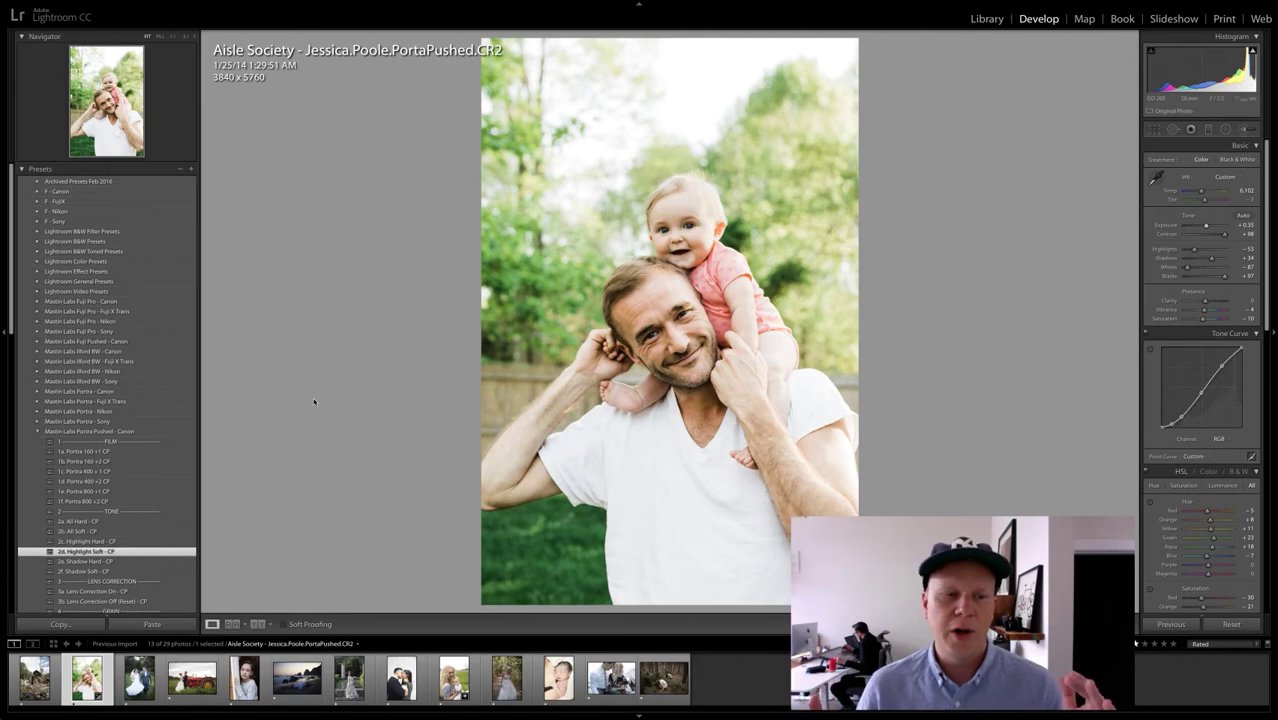
Step: Try the 1b. Portra 160 +2 CP preset and compare it close up on the man's face with the previous look by undoing and redoing it
left_click(88, 461)
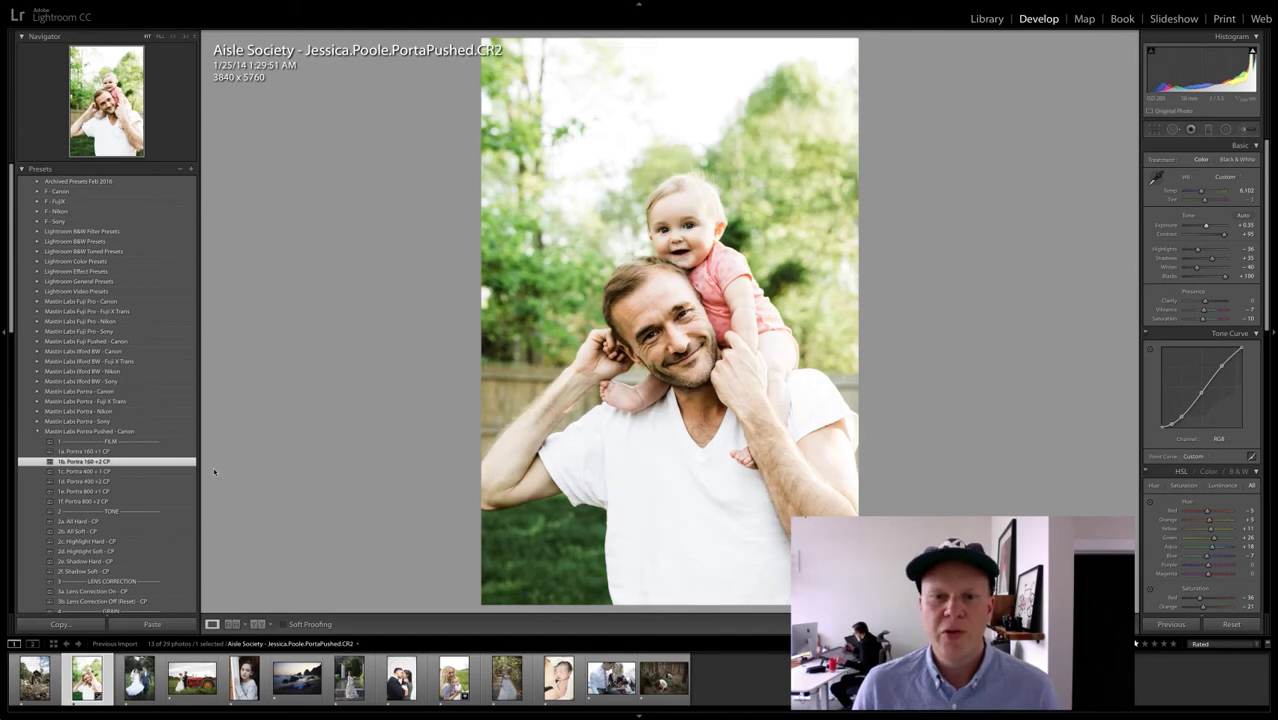
left_click(562, 337)
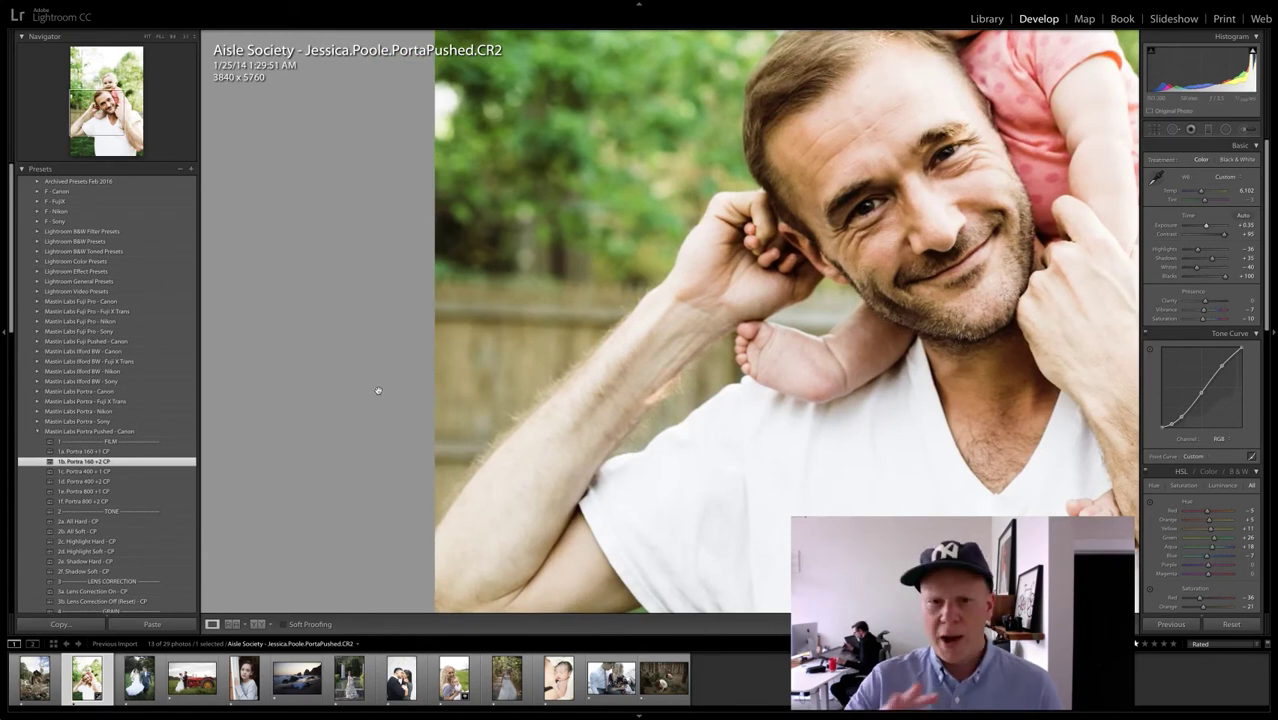
key("super+z")
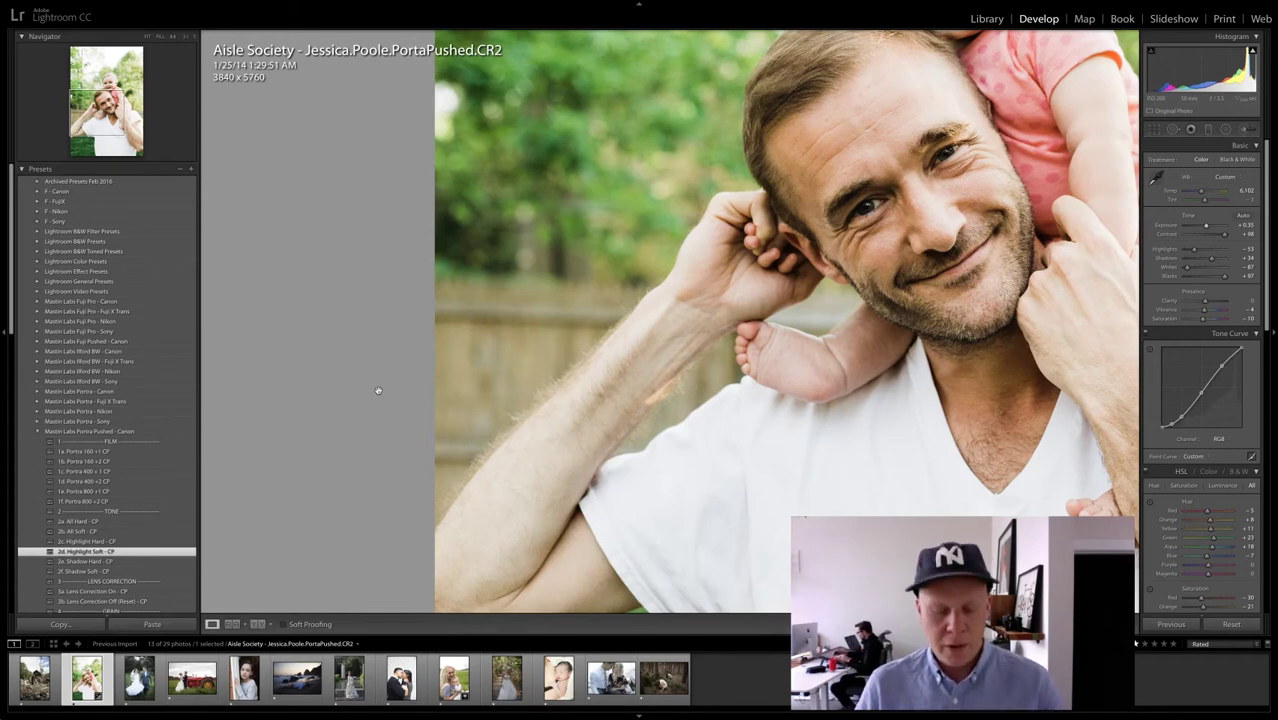
key("shift")
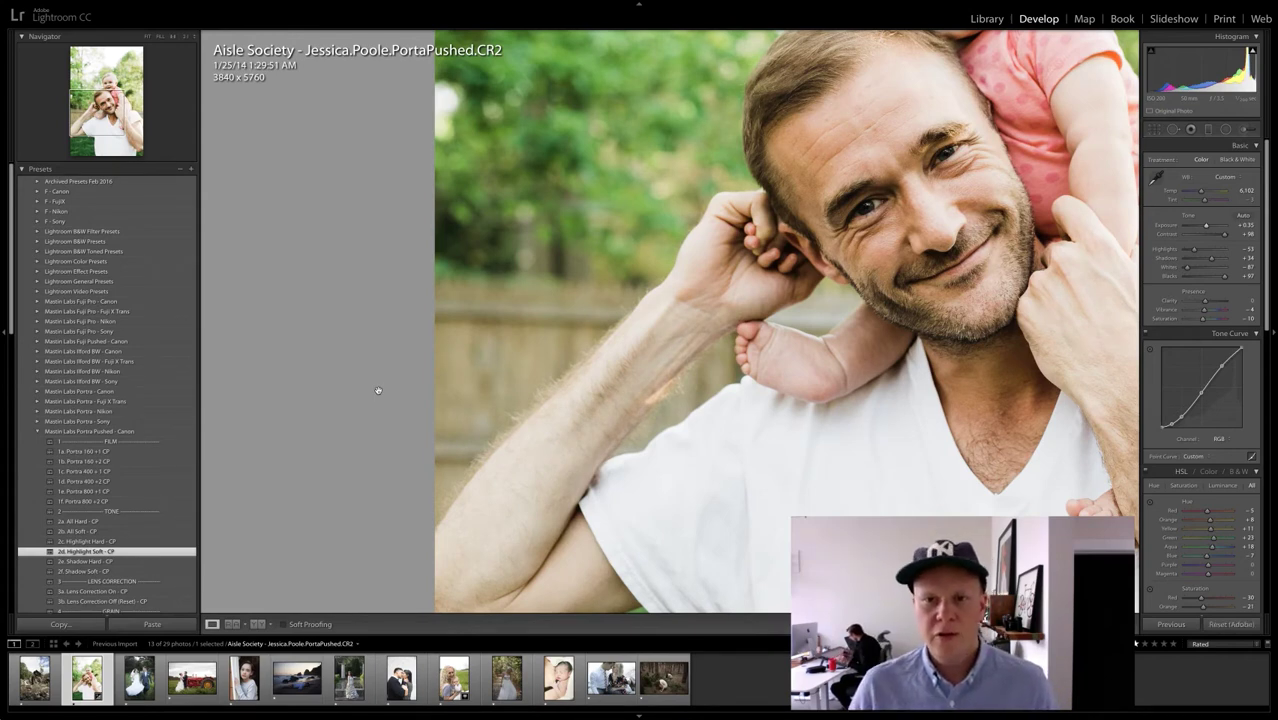
key("ctrl+shift+z")
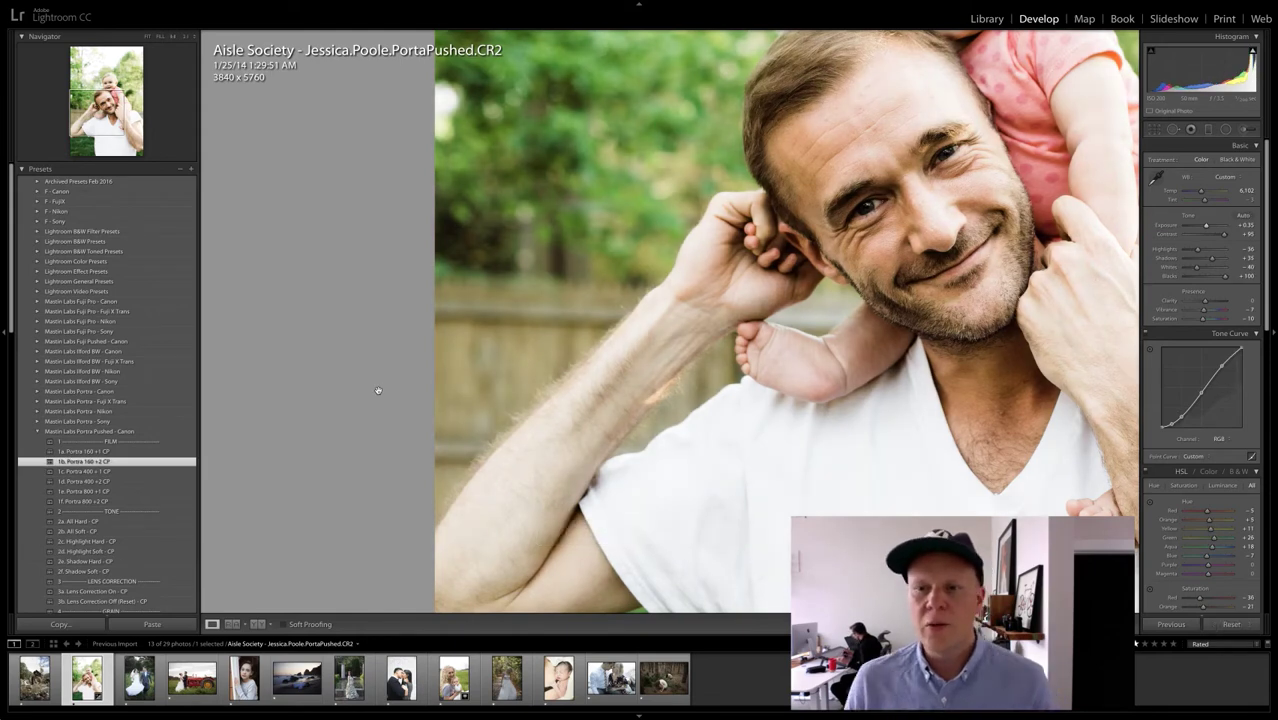
left_click_drag(810, 279, 661, 278)
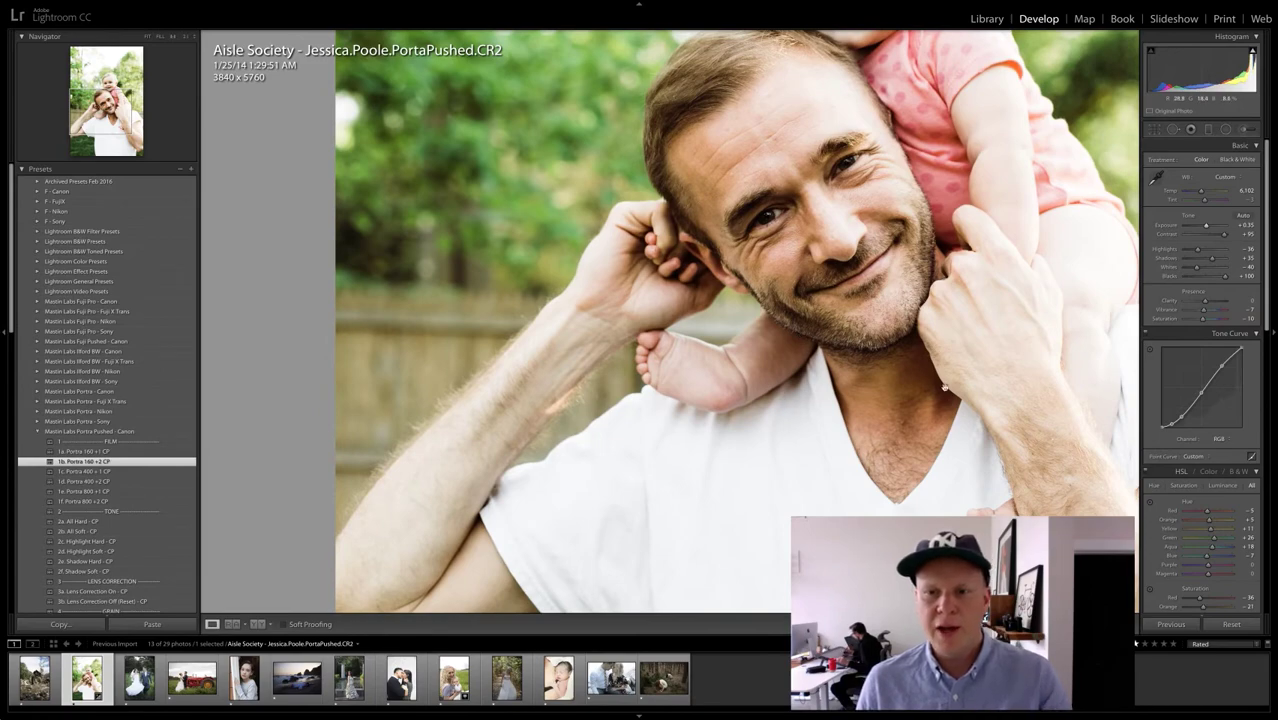
left_click_drag(782, 329, 752, 344)
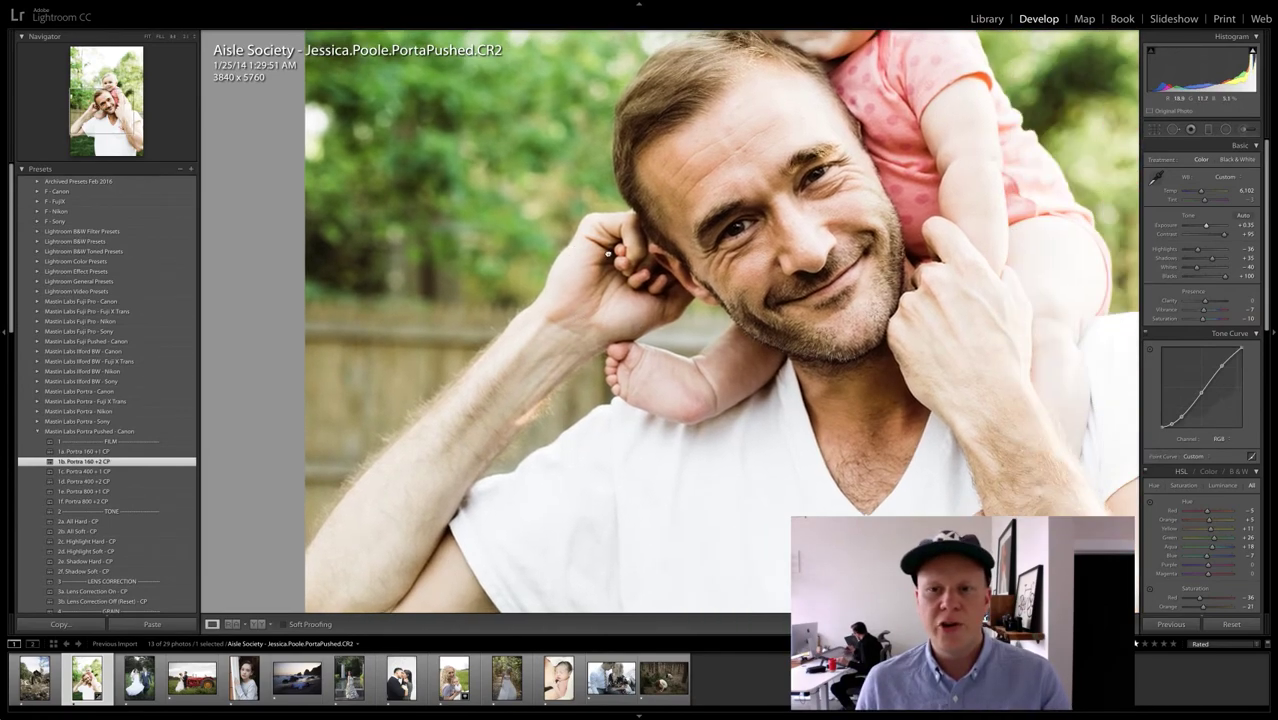
left_click(608, 254)
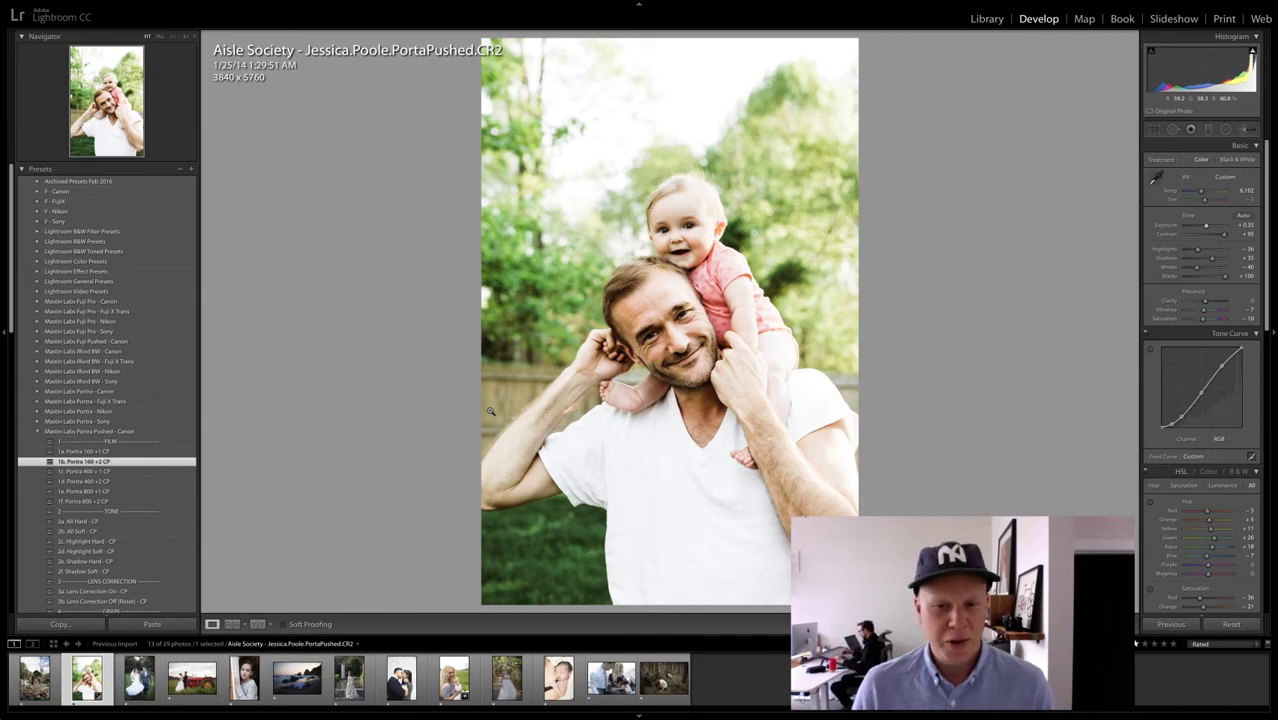
Step: Apply the 1c. Portra 400 +1 CP preset and compare the result with the original photo
left_click(79, 472)
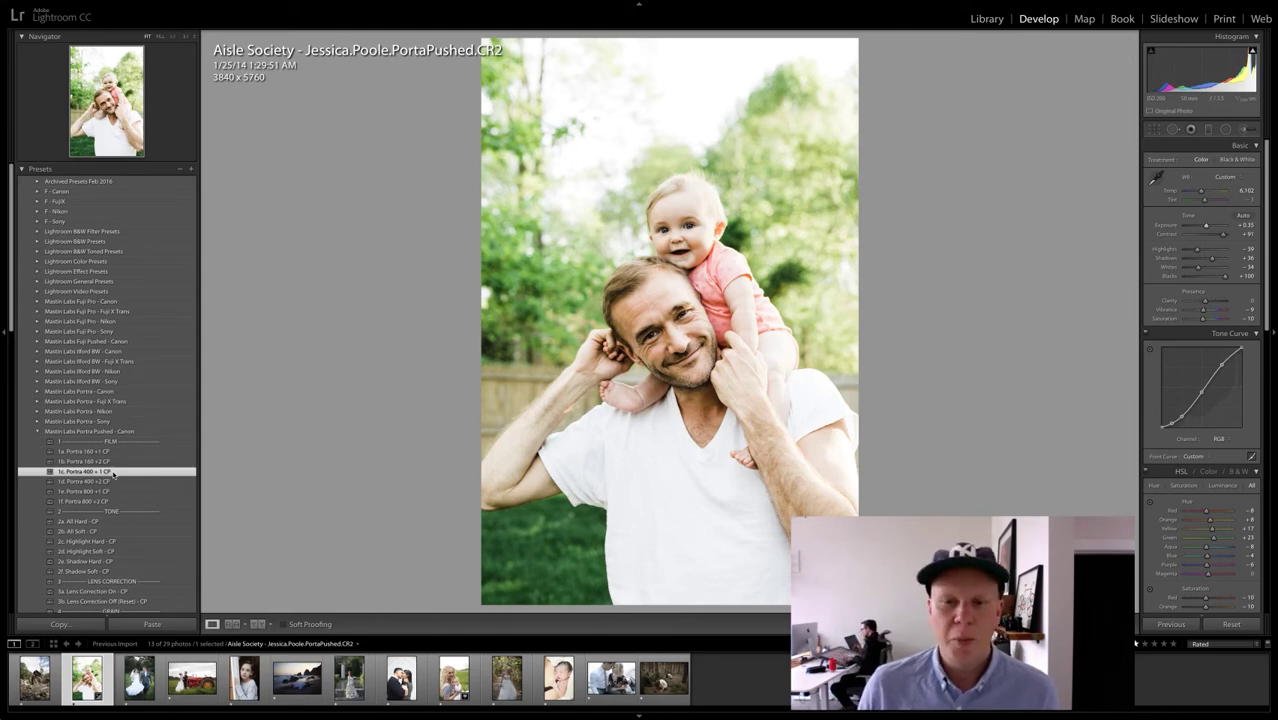
key("backslash")
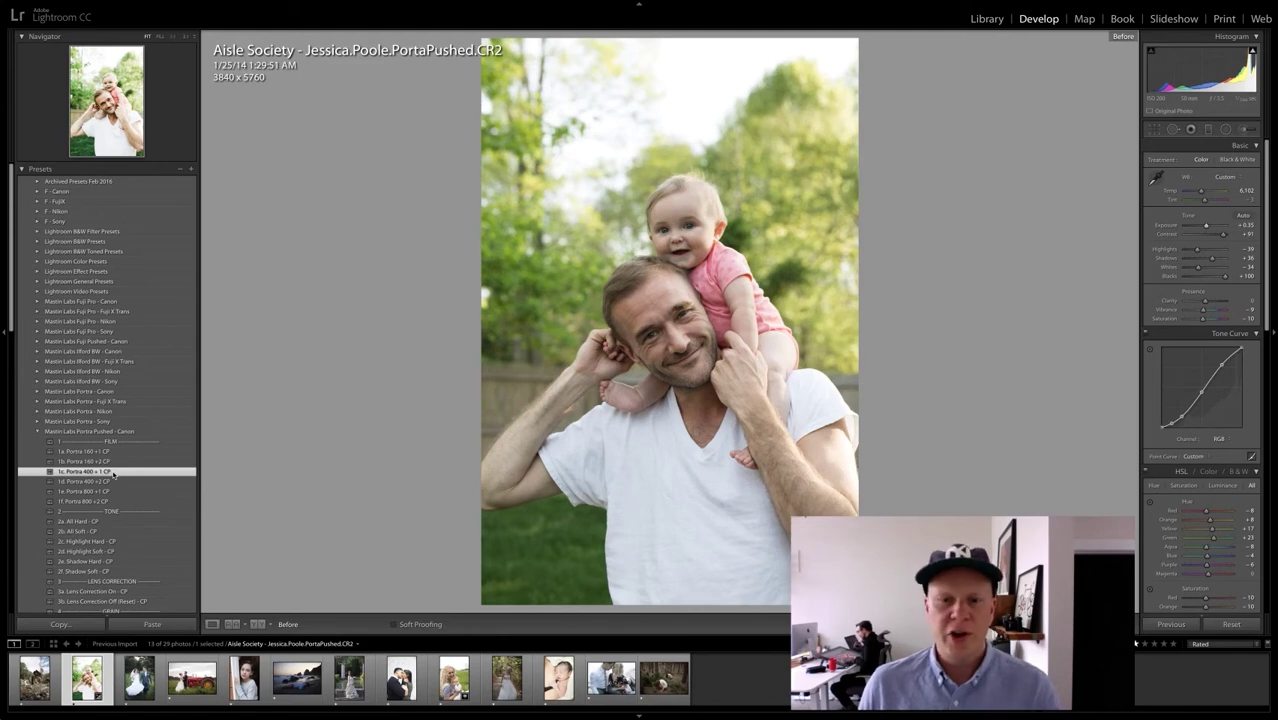
key("backslash")
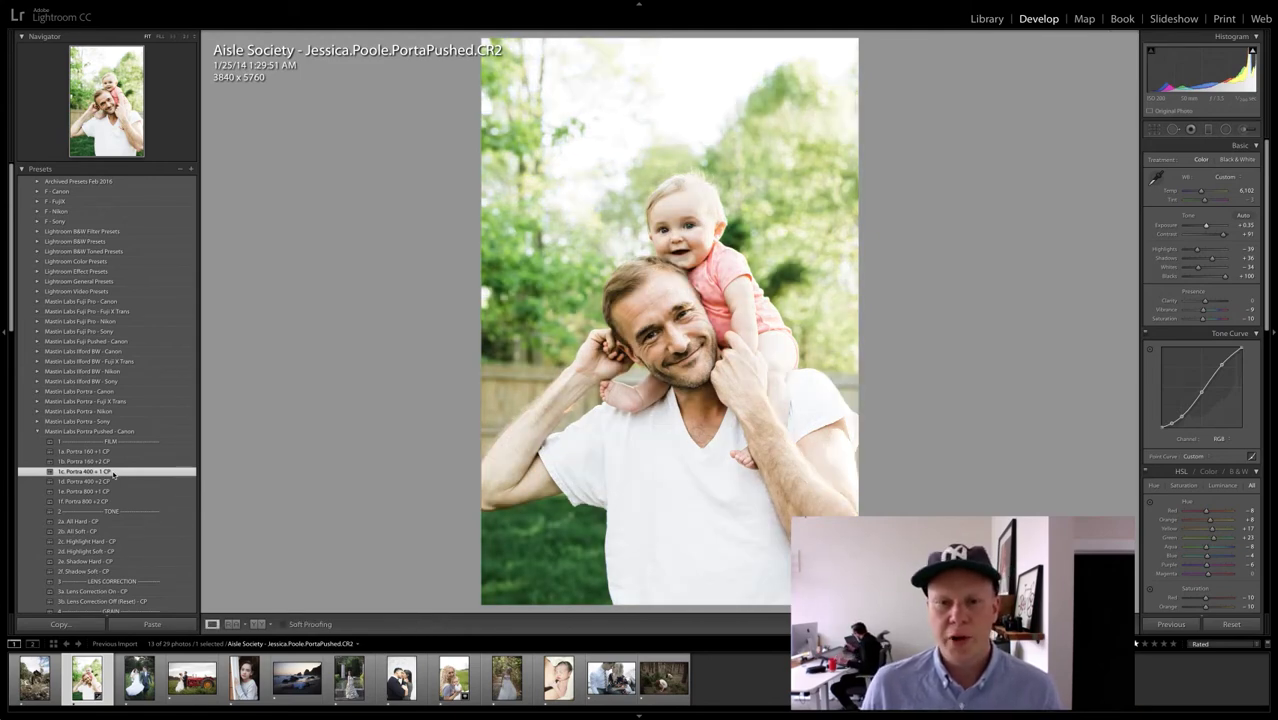
Step: Try the 2d. Highlight Soft - CP and 1f. Portra 800 +2 CP presets, and return to 1c. Portra 400 +1 CP
left_click(90, 552)
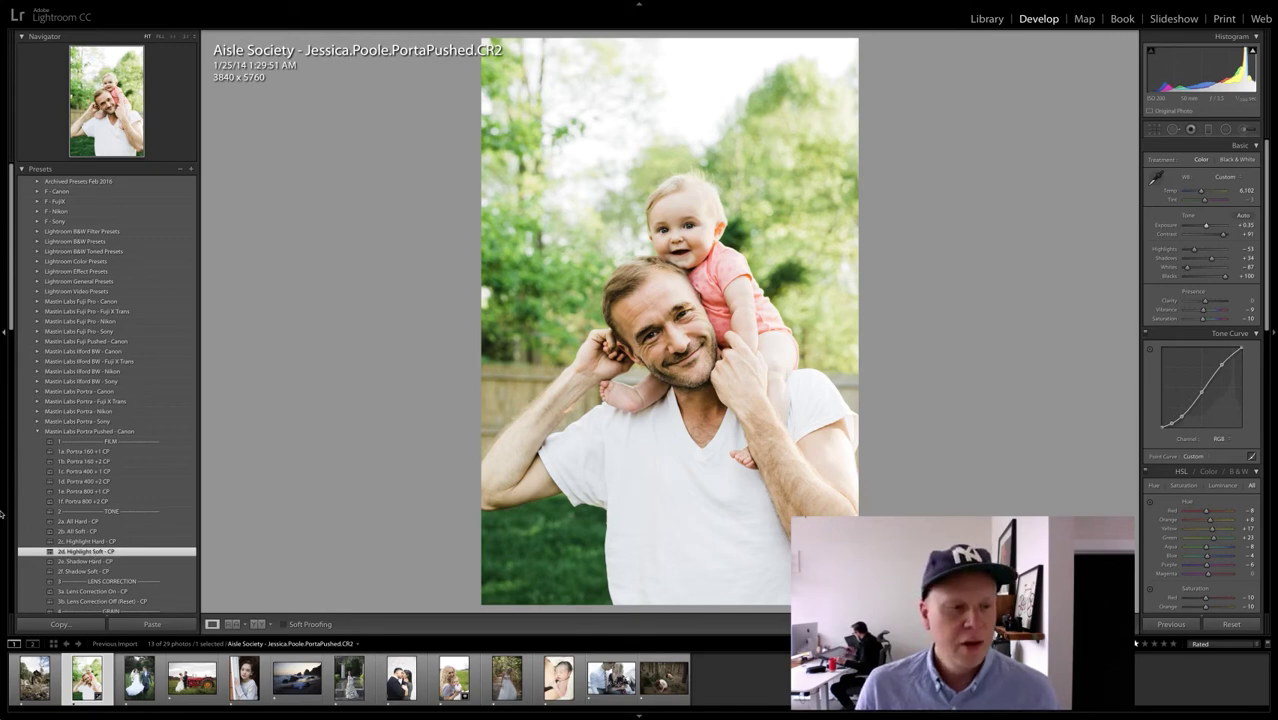
left_click(95, 502)
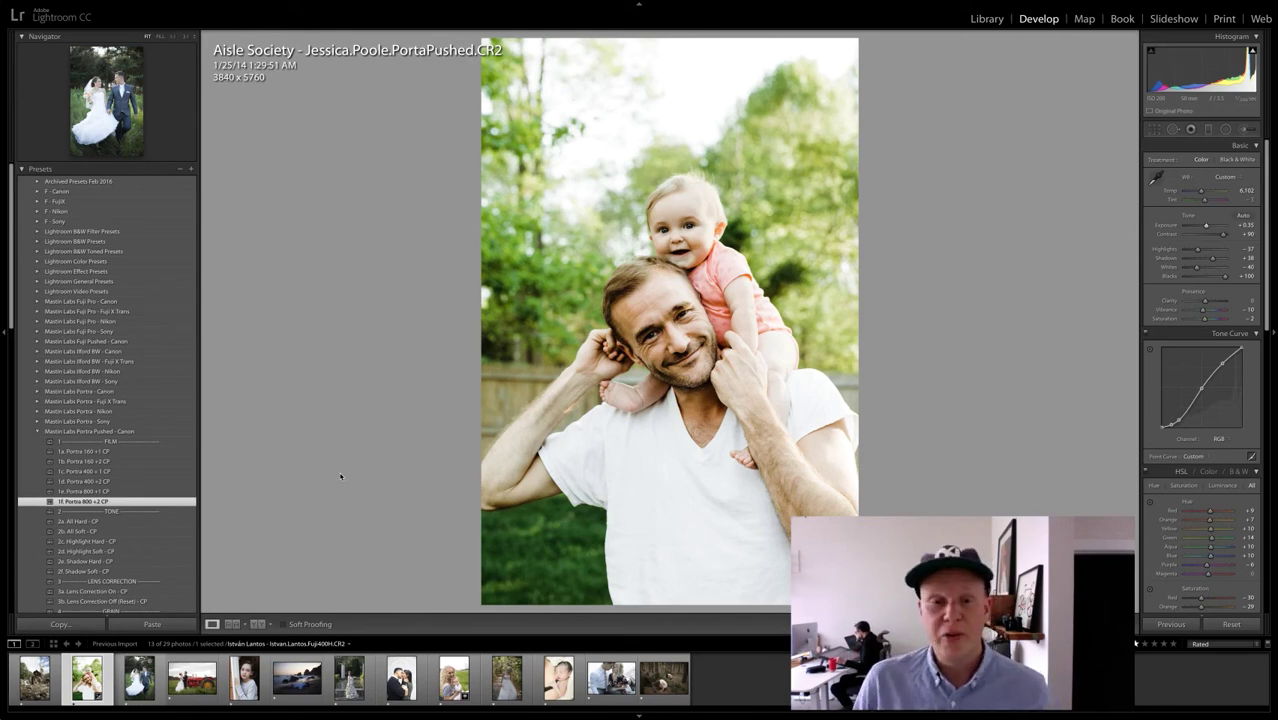
left_click(92, 472)
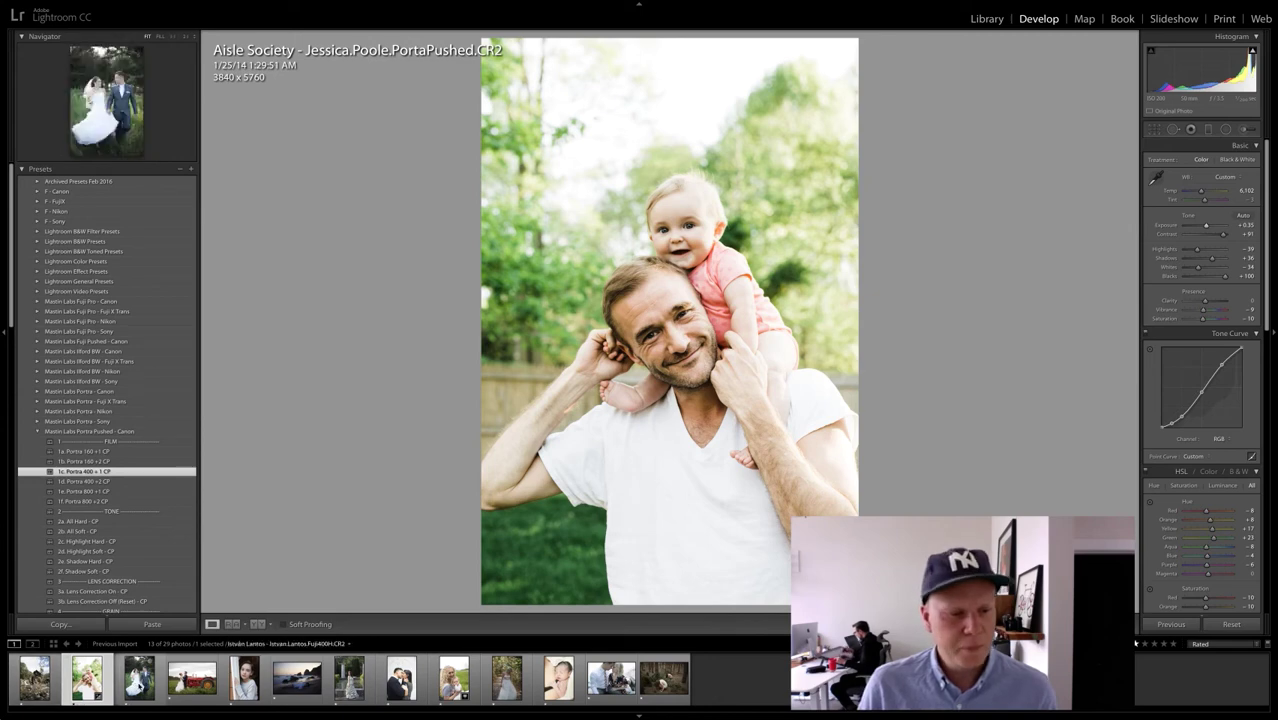
Step: Apply the 1a. Pro 400H Neutral - C preset from Mastin Labs Fuji Pro - Canon to the photo of the wooden mill
left_click(35, 677)
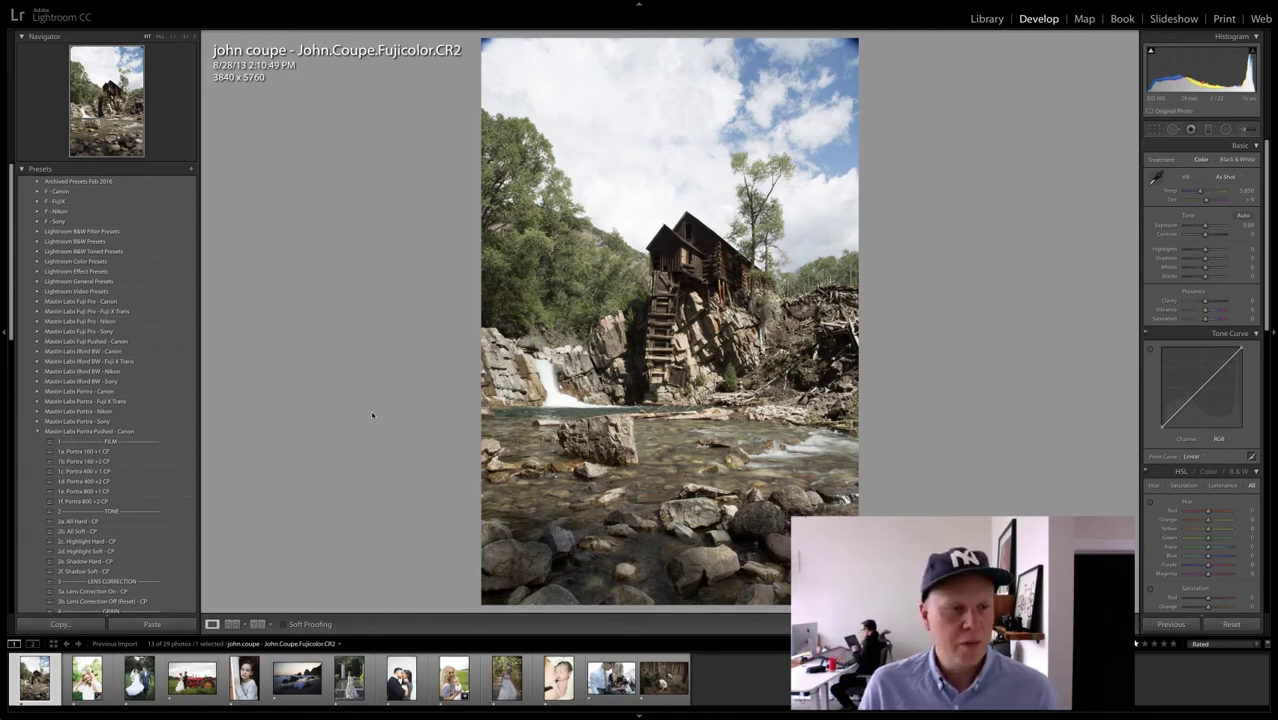
left_click(37, 432)
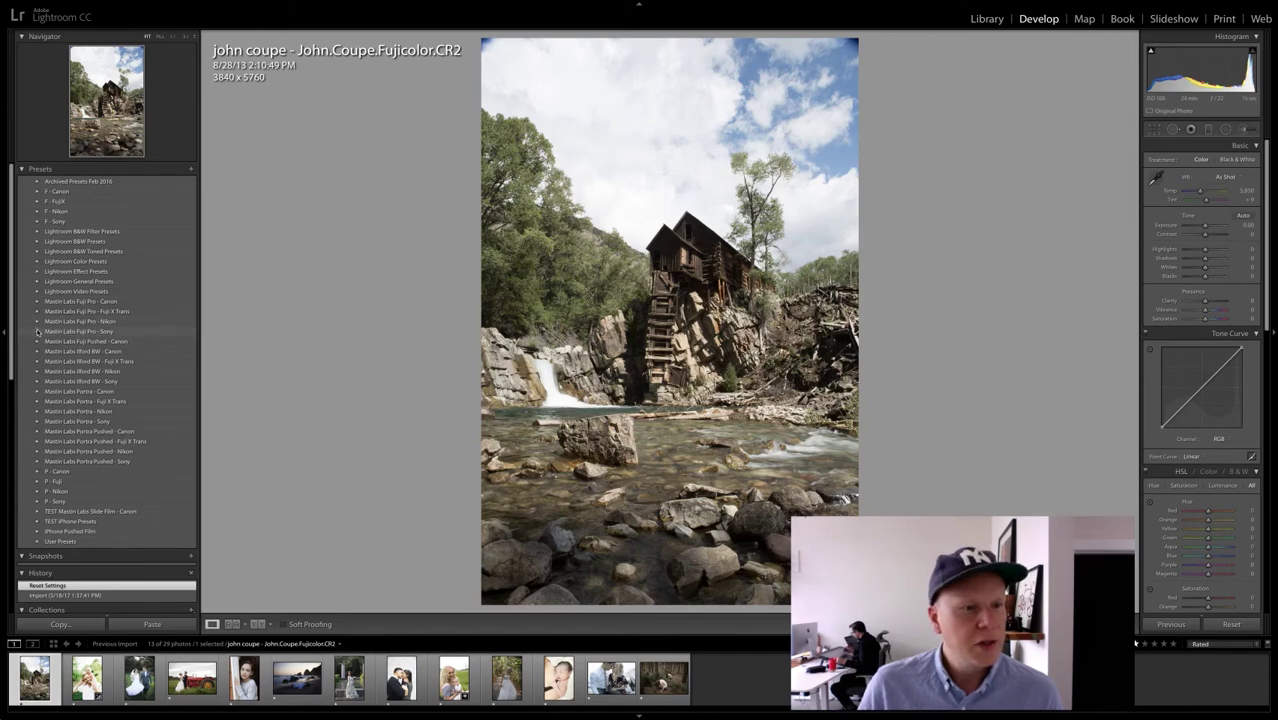
left_click(38, 302)
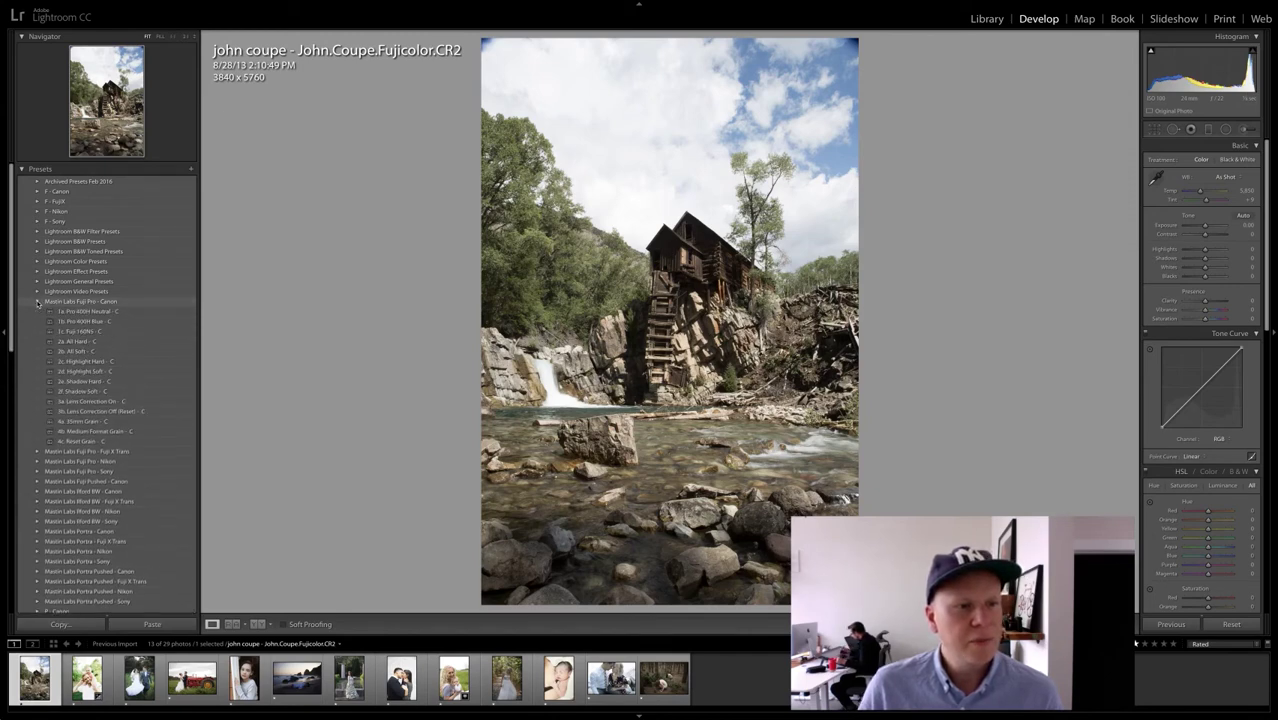
left_click(95, 312)
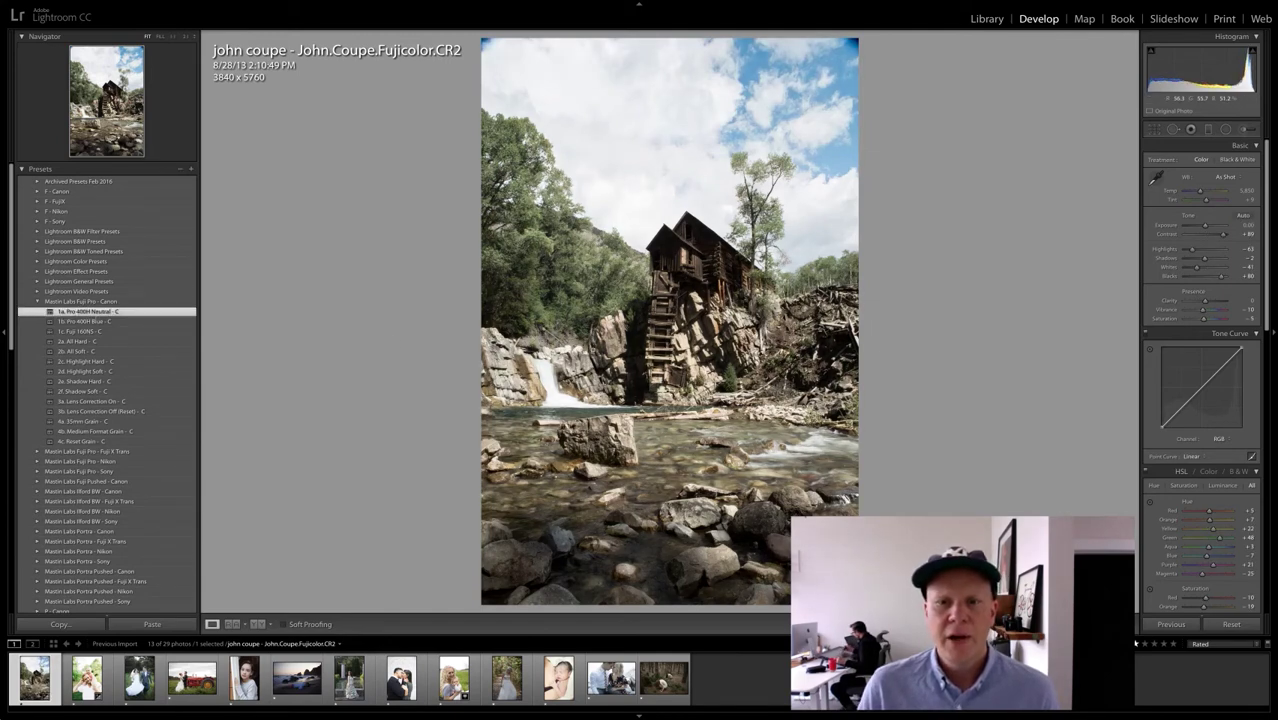
Step: Apply the 3a. Lens Correction On - C preset to the mill photo and set its temperature to 6,668 and tint to 0
left_click(100, 402)
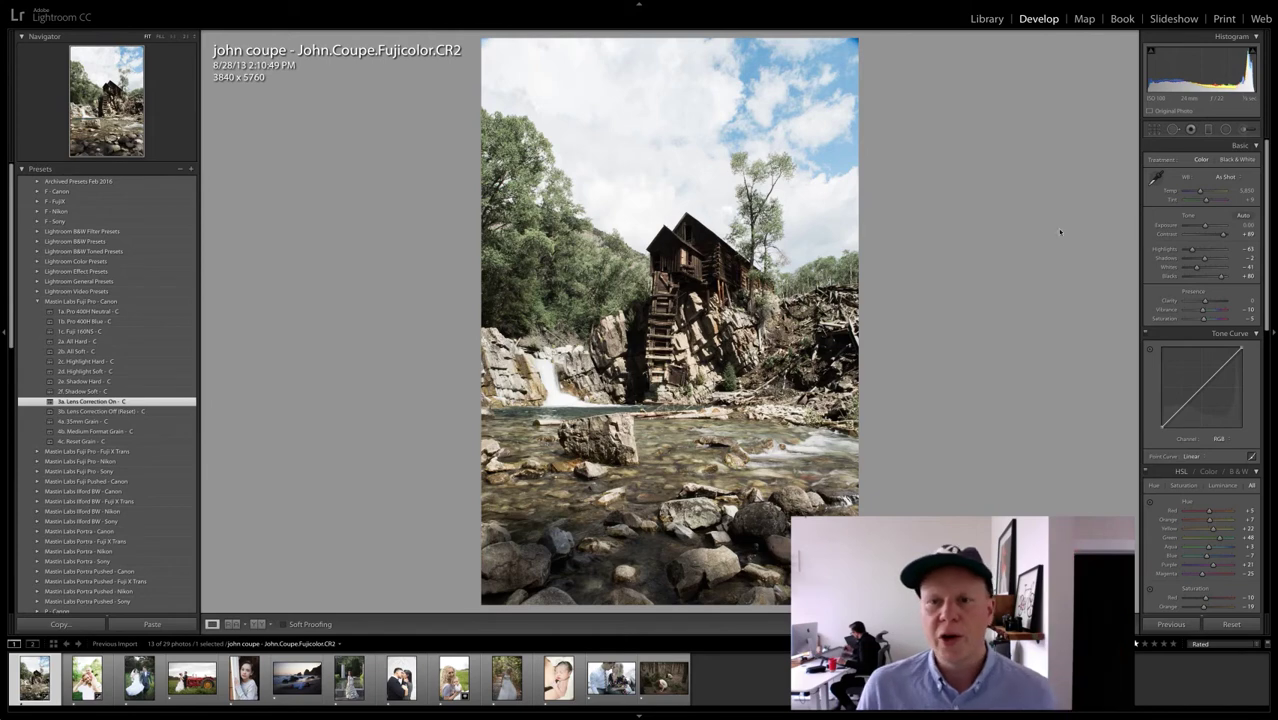
left_click_drag(1200, 191, 1205, 194)
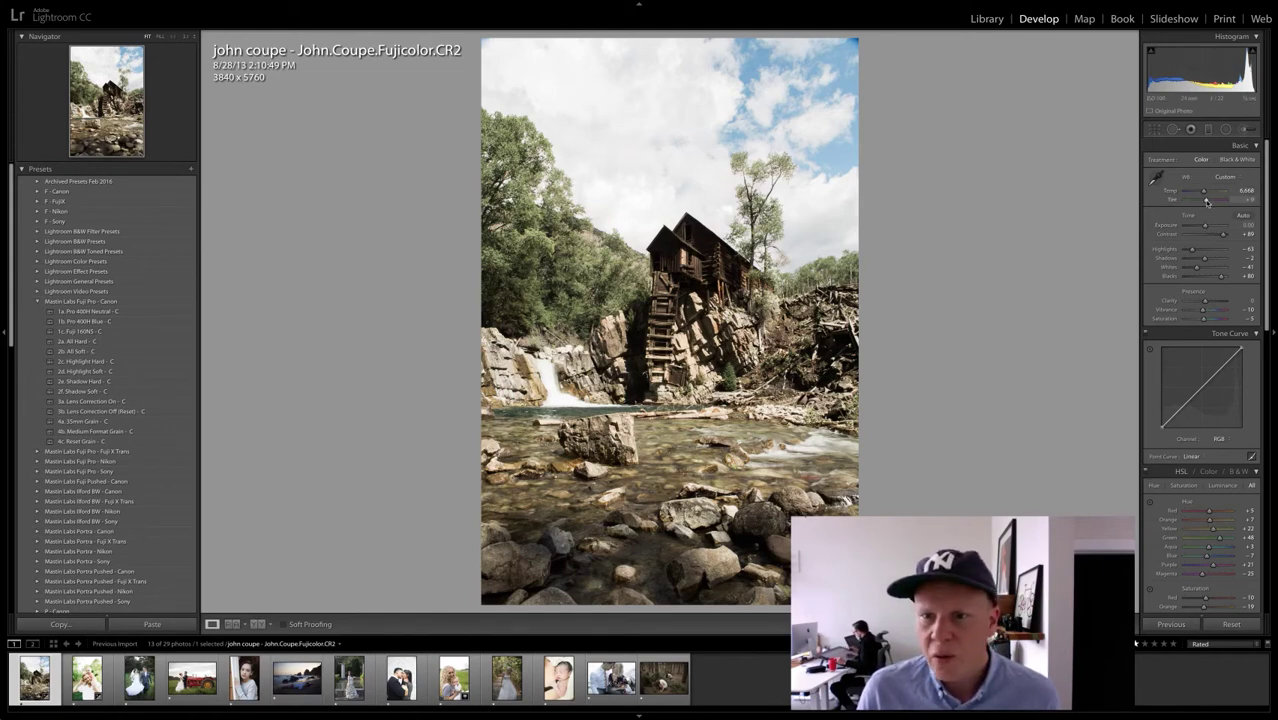
left_click_drag(1207, 201, 1205, 201)
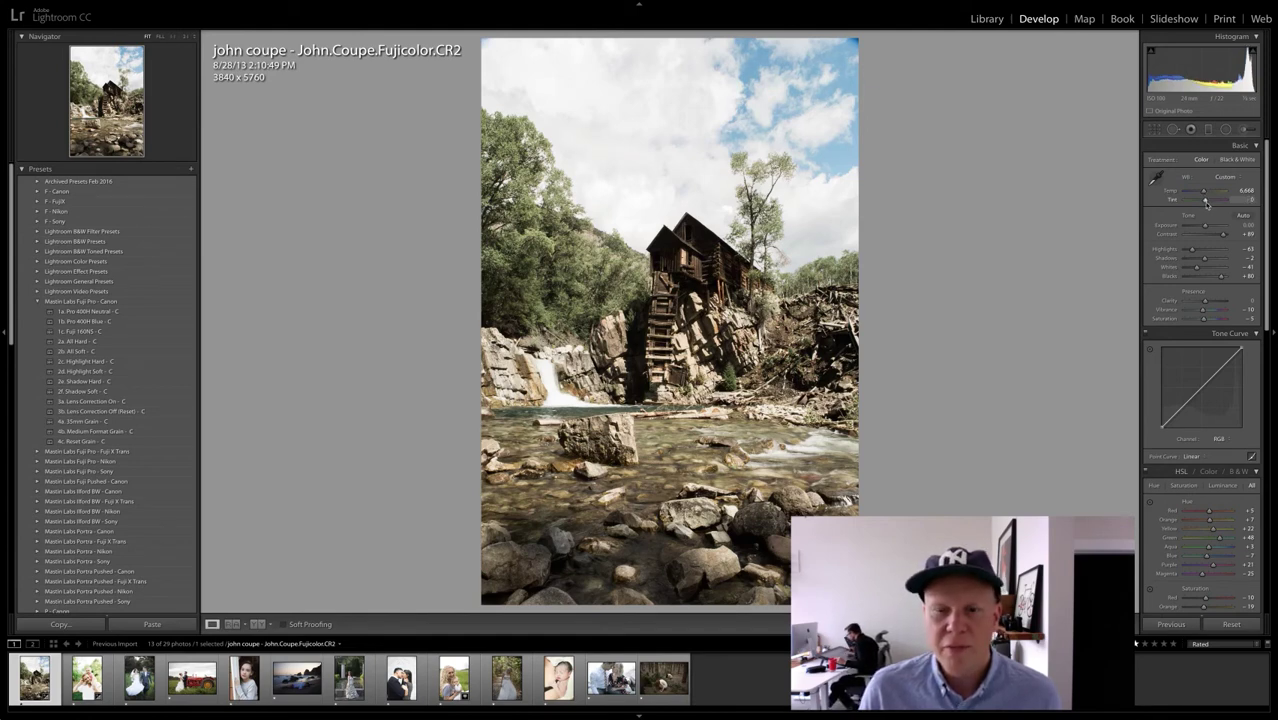
Step: Darken the mill photo's sky with a level graduated filter fading out around the mill's roof, and close the filter
left_click(1208, 131)
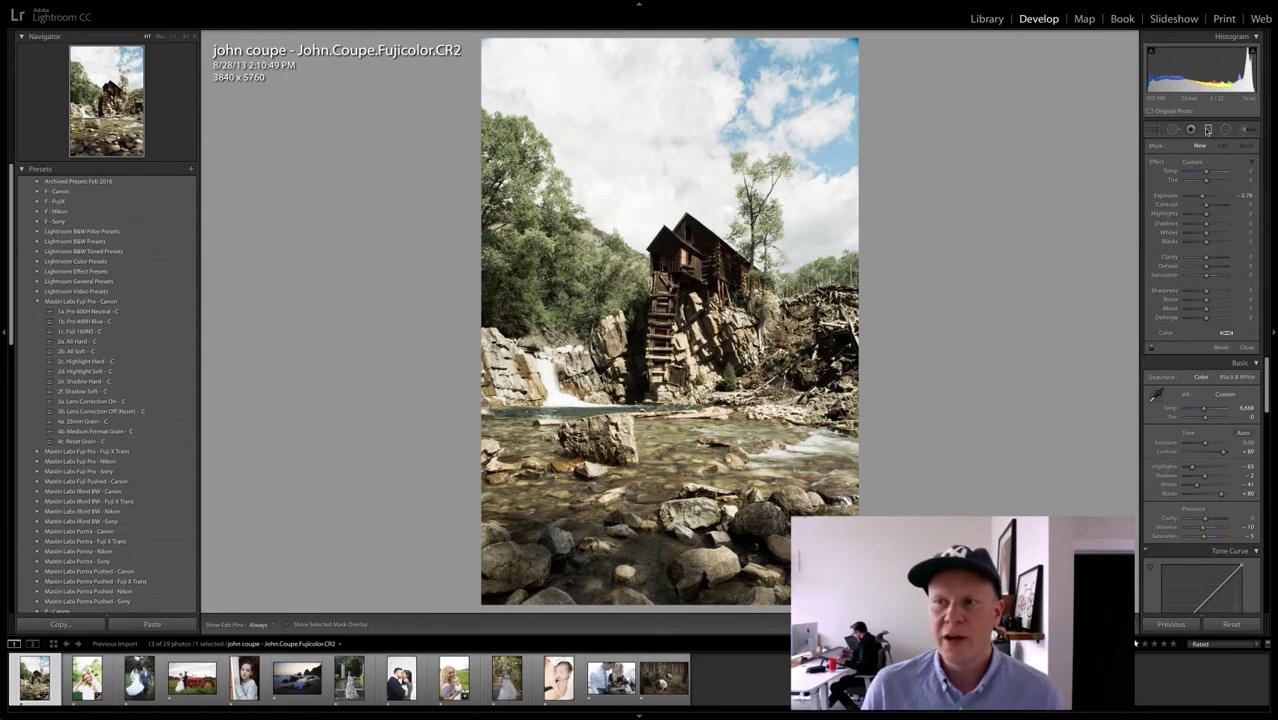
left_click_drag(669, 160, 666, 276)
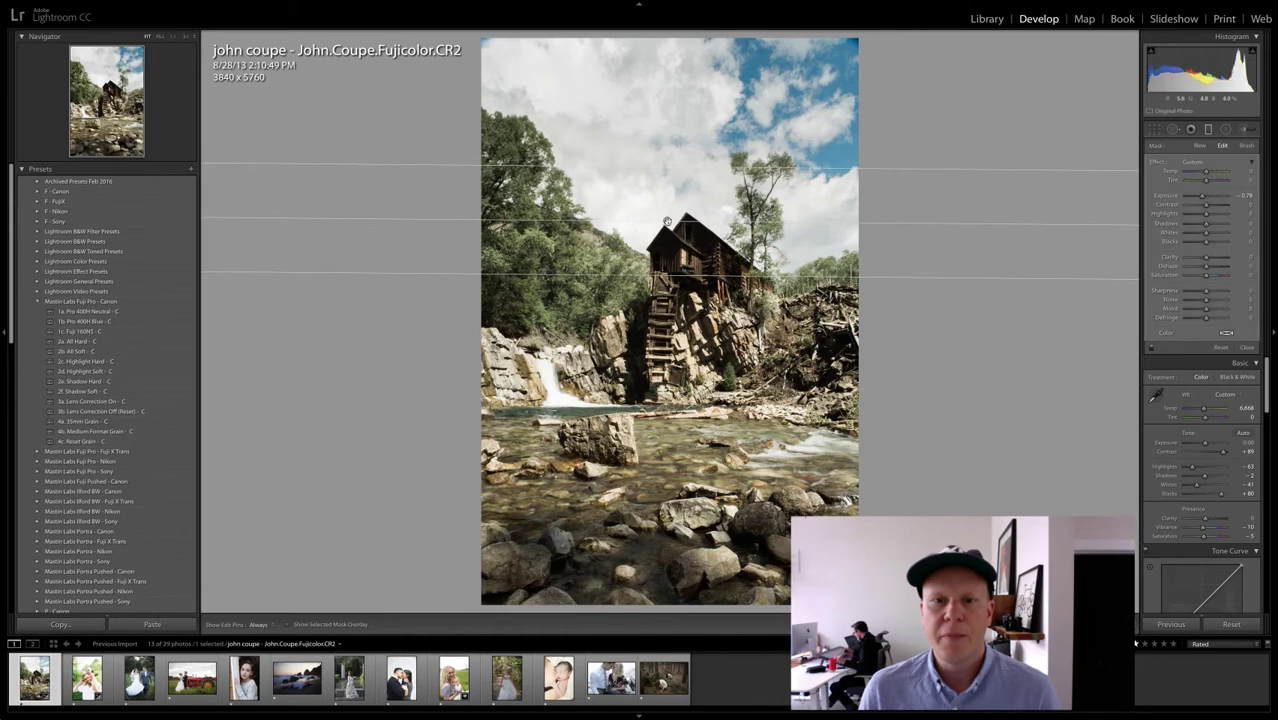
left_click_drag(667, 221, 664, 190)
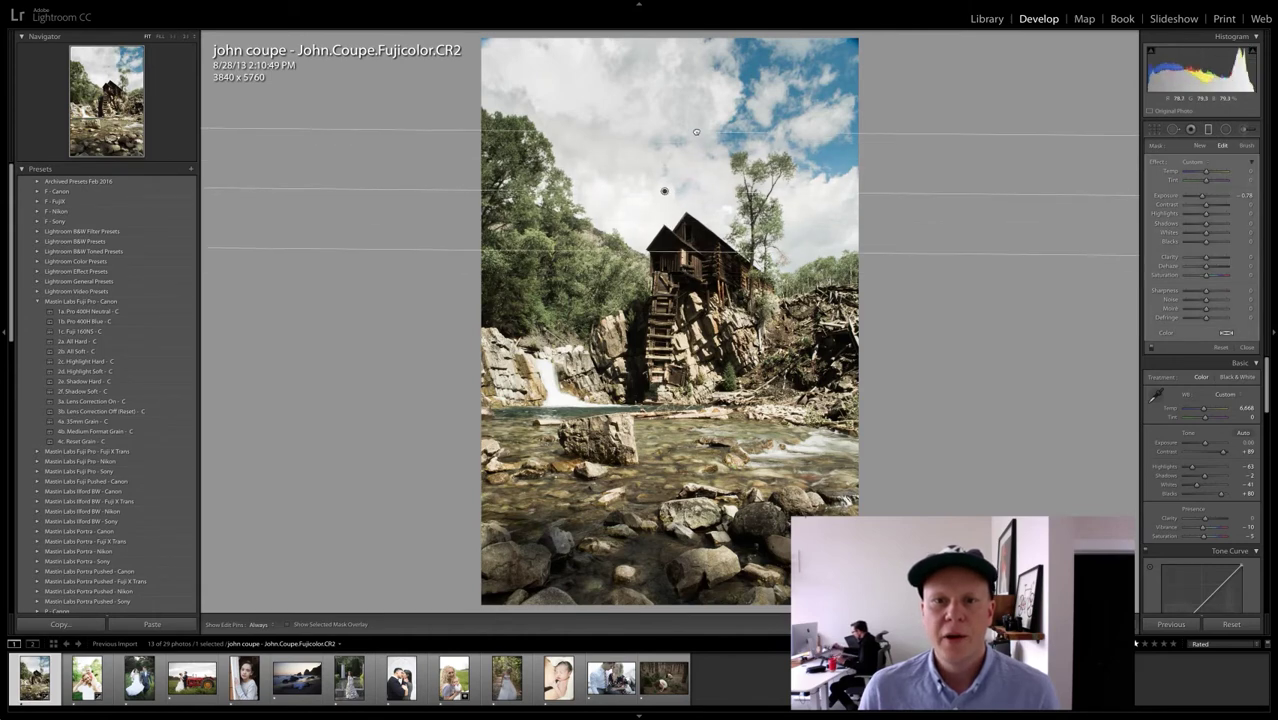
left_click_drag(696, 132, 696, 129)
left_click_drag(756, 192, 756, 189)
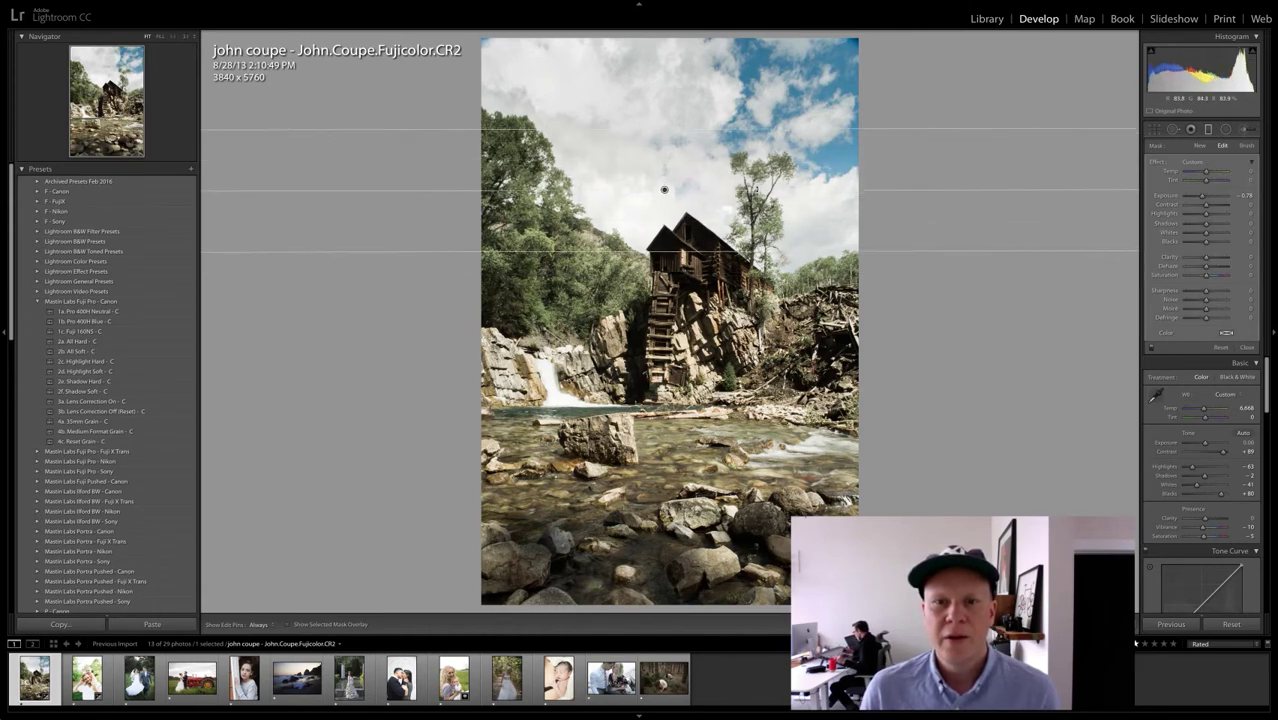
left_click(1208, 129)
left_click(1208, 129)
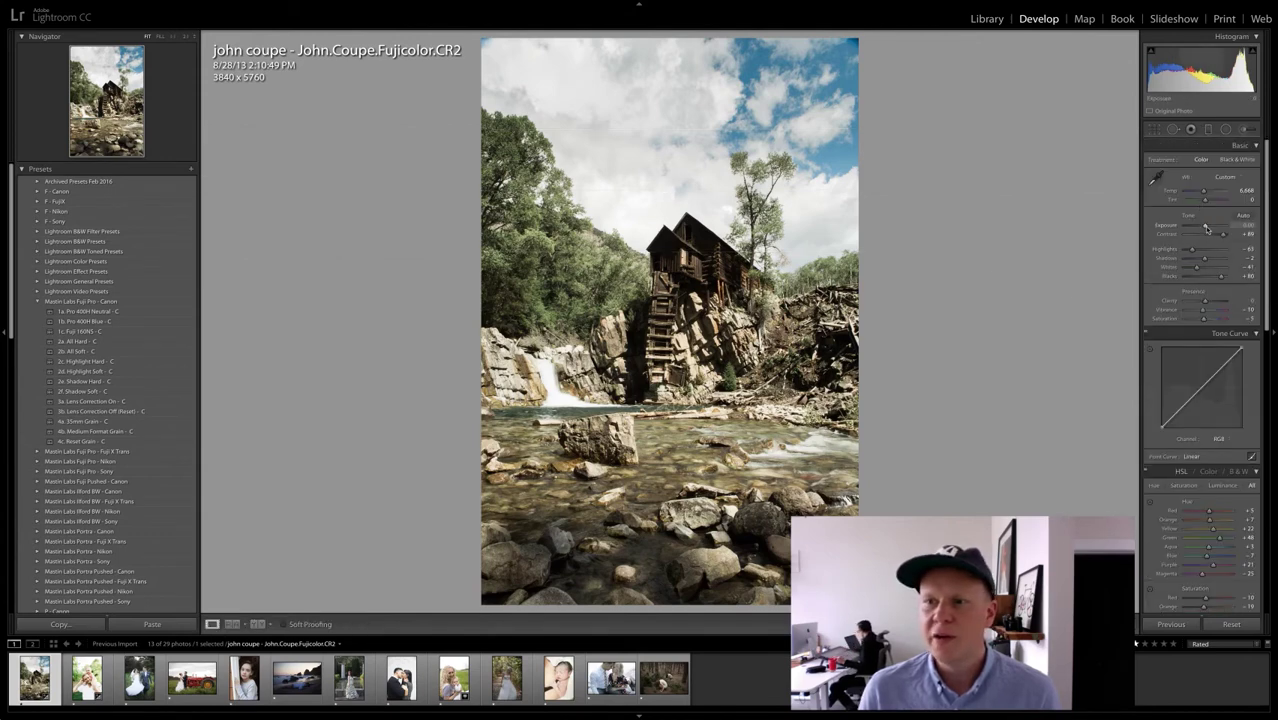
Step: Set the mill photo's exposure to +0.30, crop it to 4 x 3 around the mill, and compare it with the original
left_click_drag(1206, 228, 1208, 228)
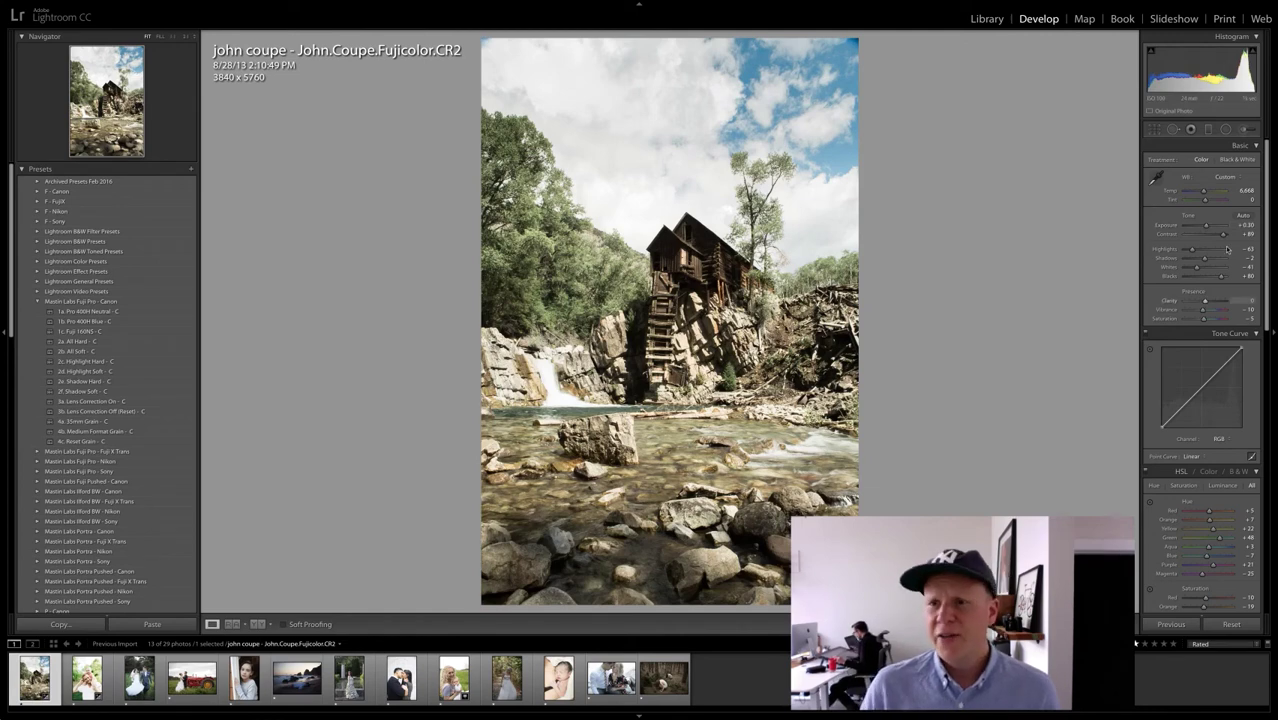
left_click(1154, 131)
left_click(1196, 163)
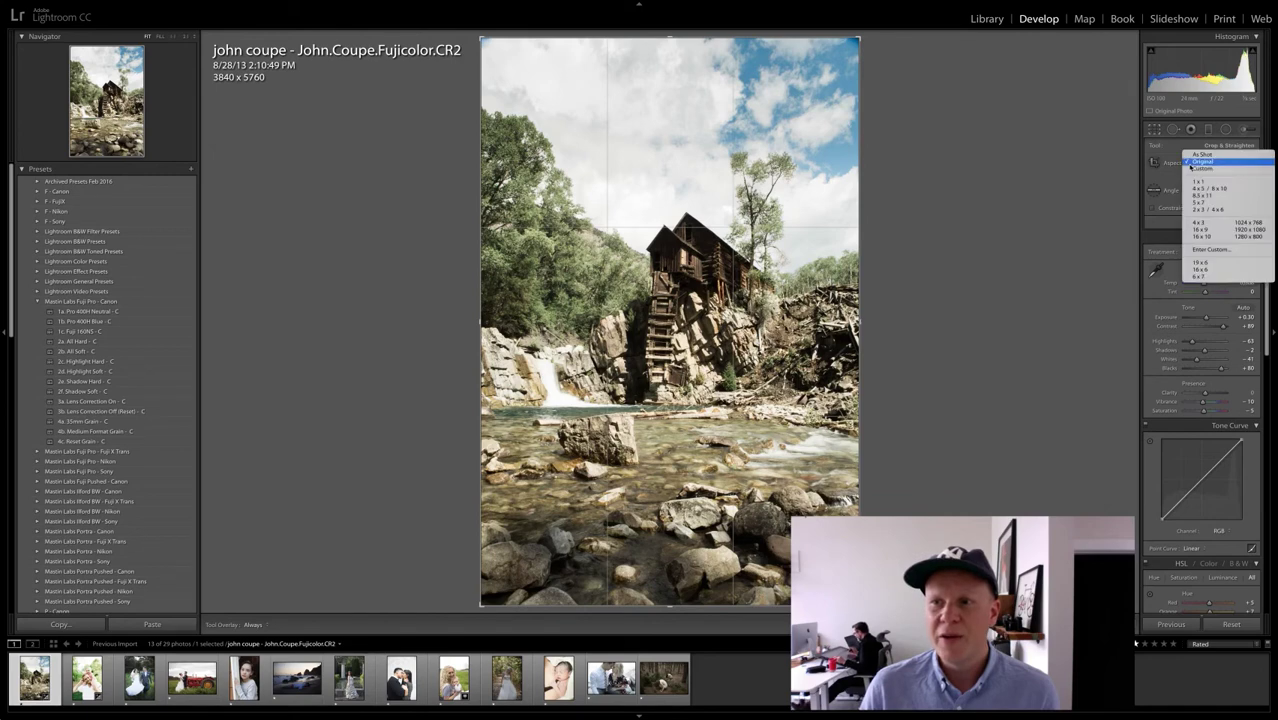
left_click(1200, 222)
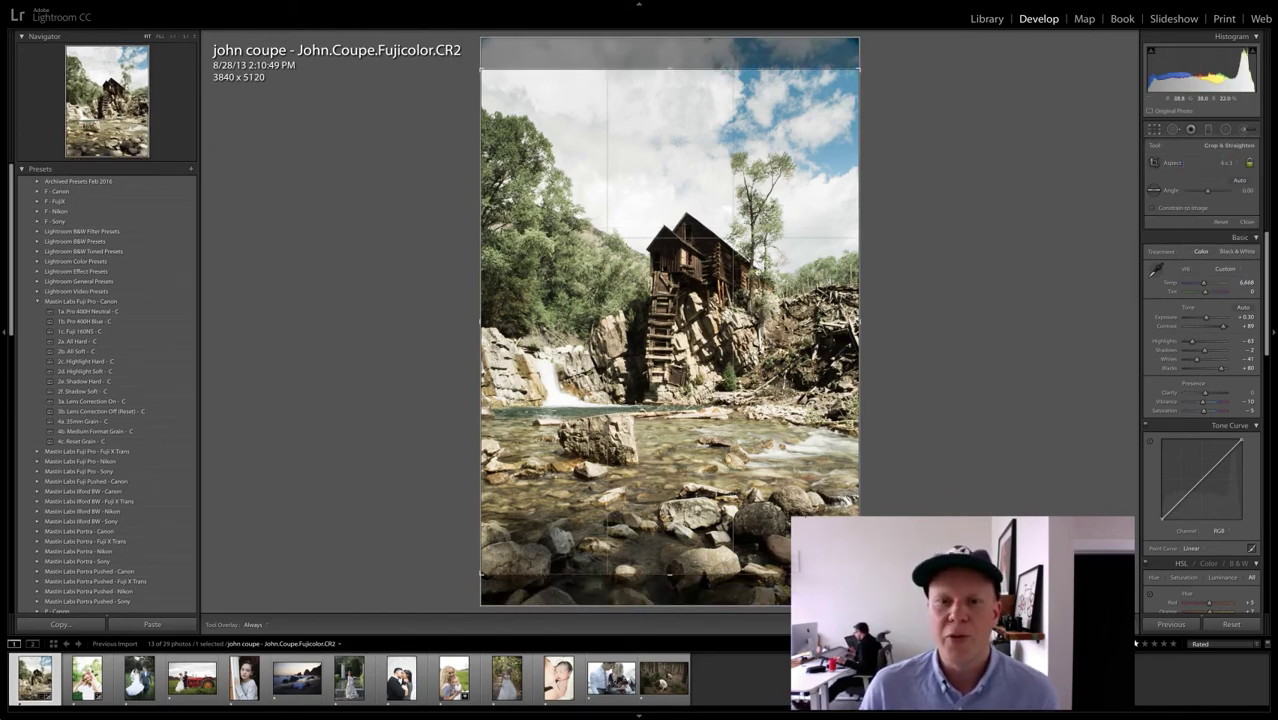
left_click_drag(905, 420, 905, 395)
left_click_drag(668, 573, 672, 539)
key("Return")
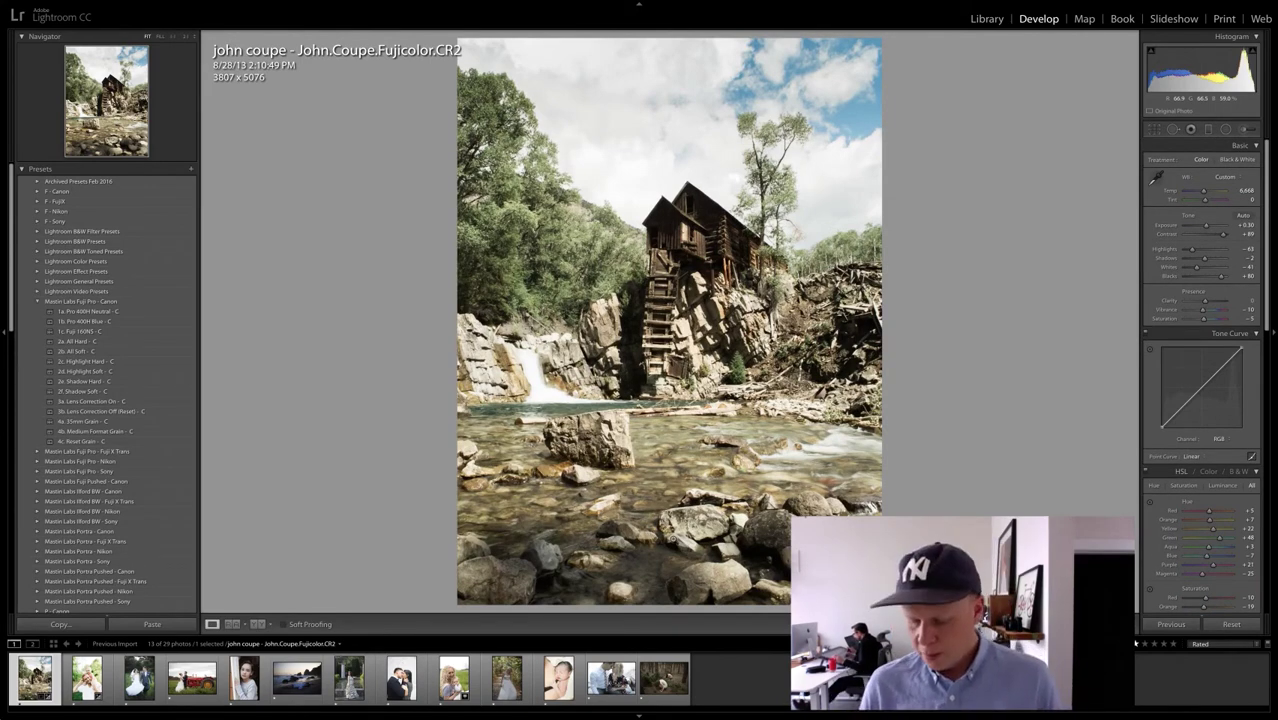
key("backslash")
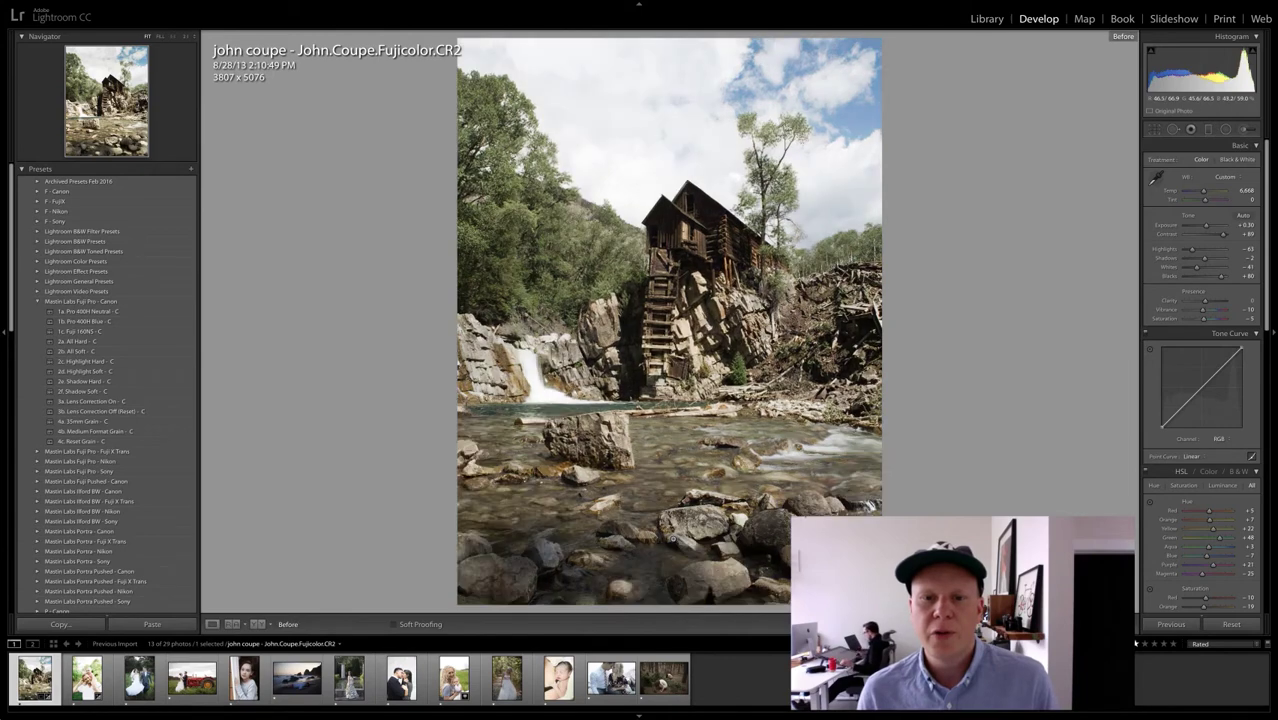
key("backslash")
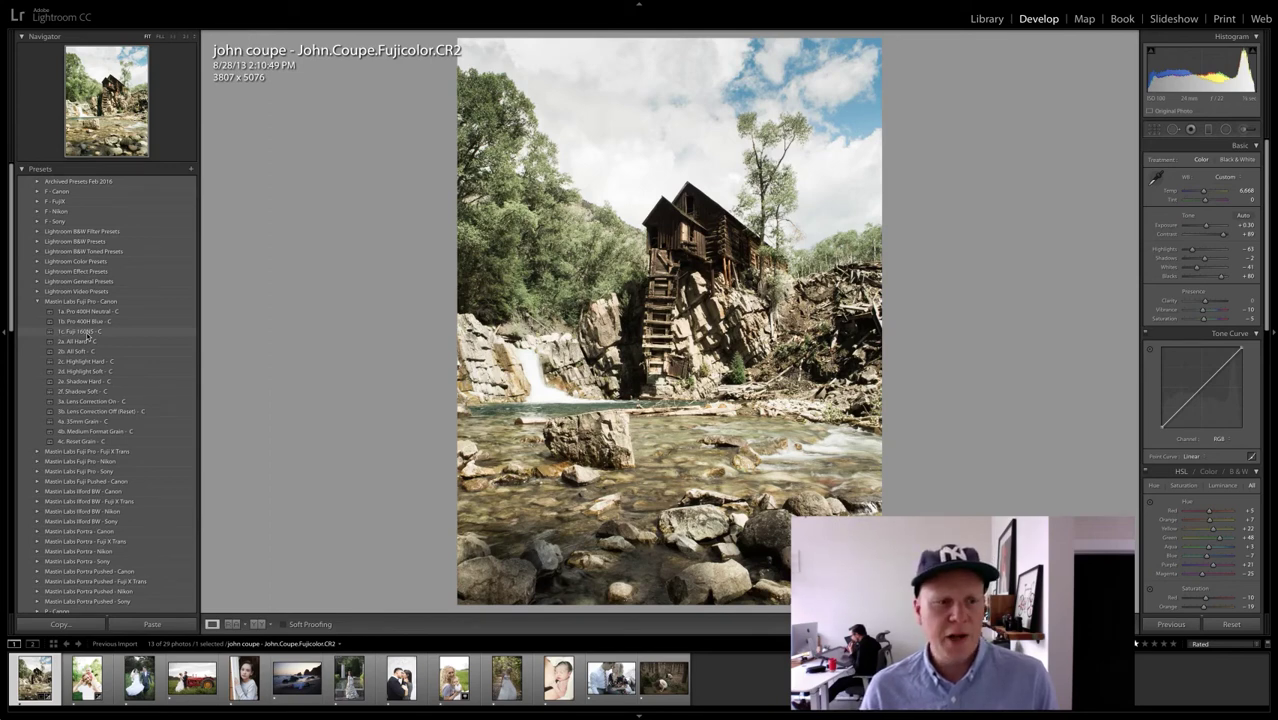
Step: Apply the 1c. Fuji 160NS - C preset to the mill photo with exposure +0.10 and temperature 6,345, and compare before and after
left_click(91, 333)
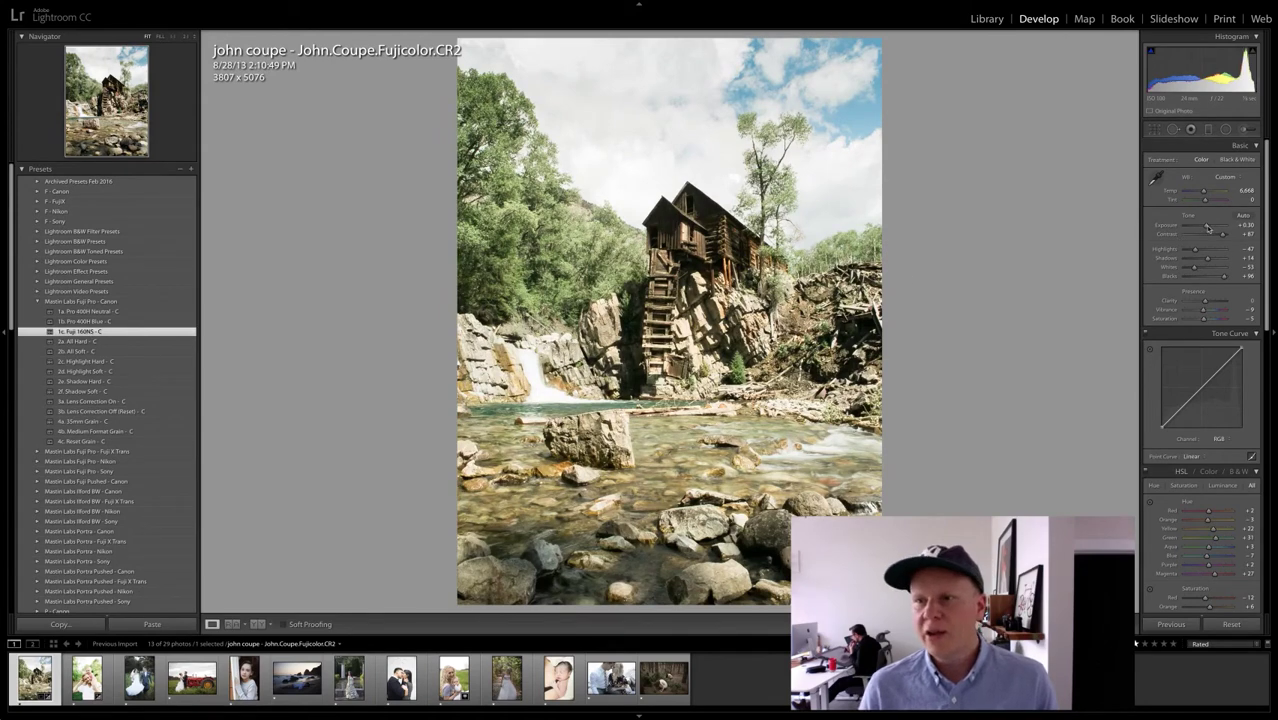
left_click_drag(1205, 227, 1204, 228)
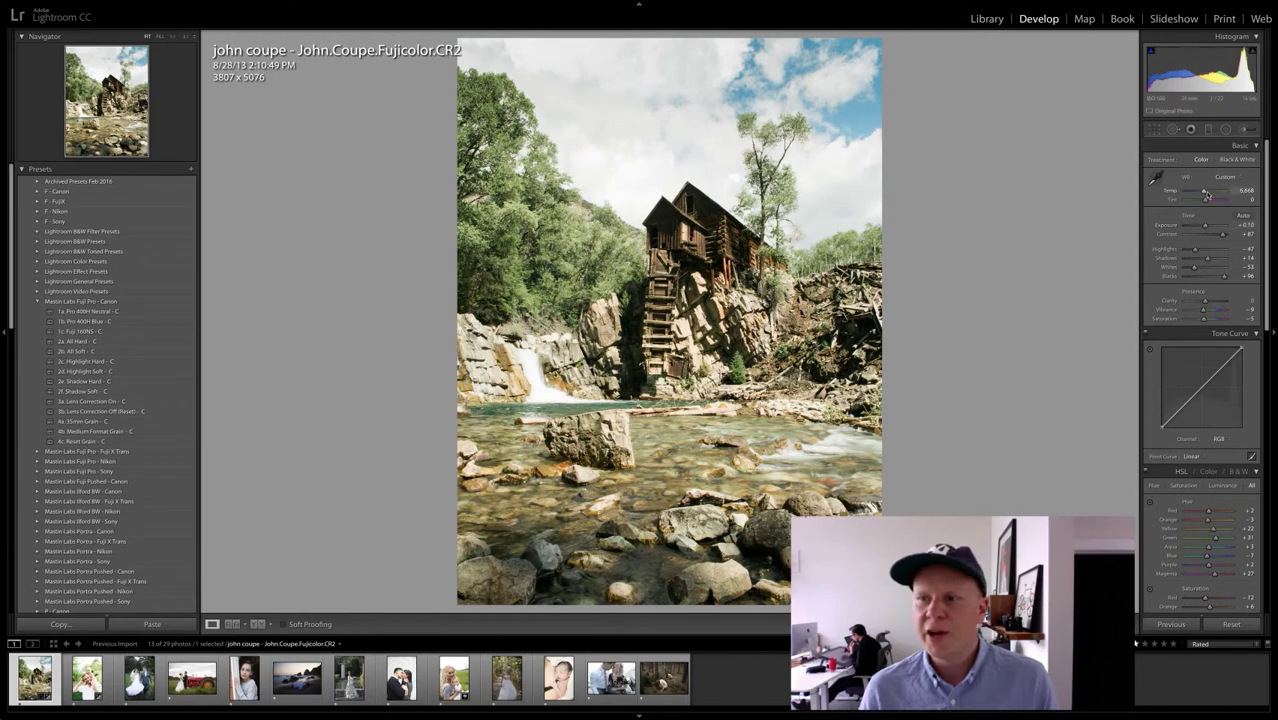
left_click_drag(1204, 193, 1201, 193)
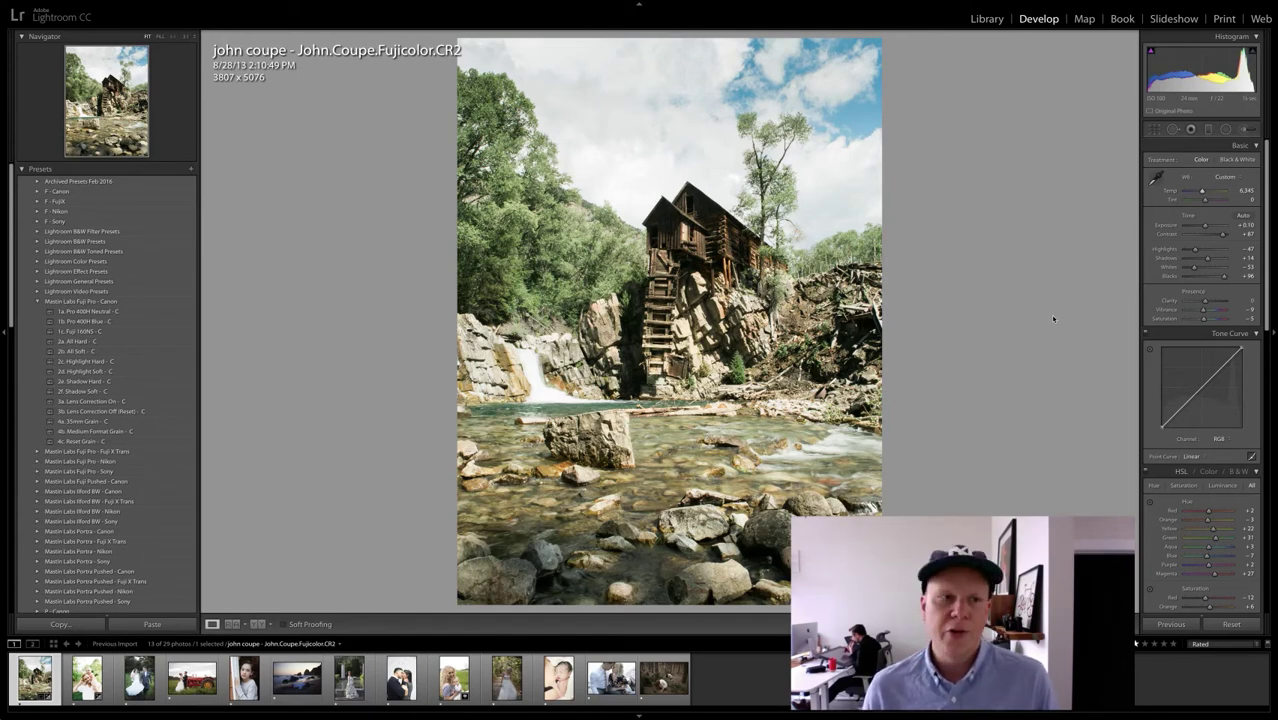
key("backslash")
key("backslash")
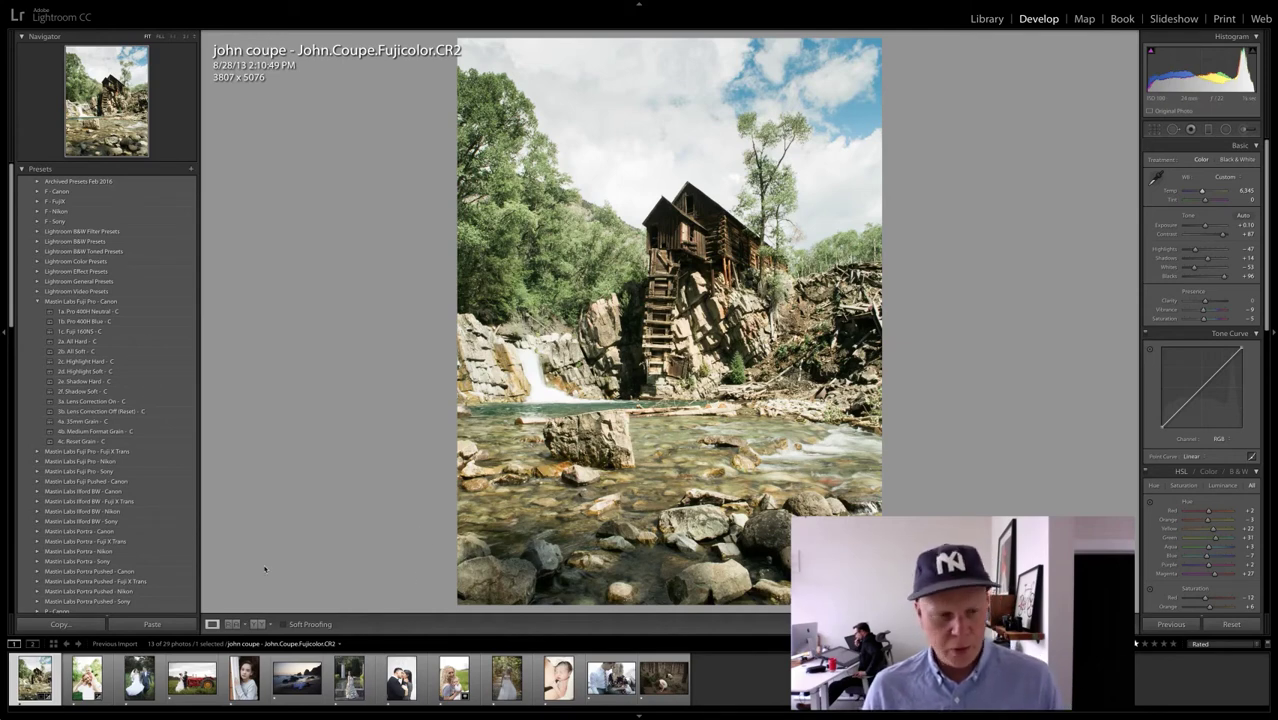
Step: Move on to the photo of the bride and groom walking through the grass and apply the 1a. Pro 400H Neutral - C preset
key("Right")
key("Right")
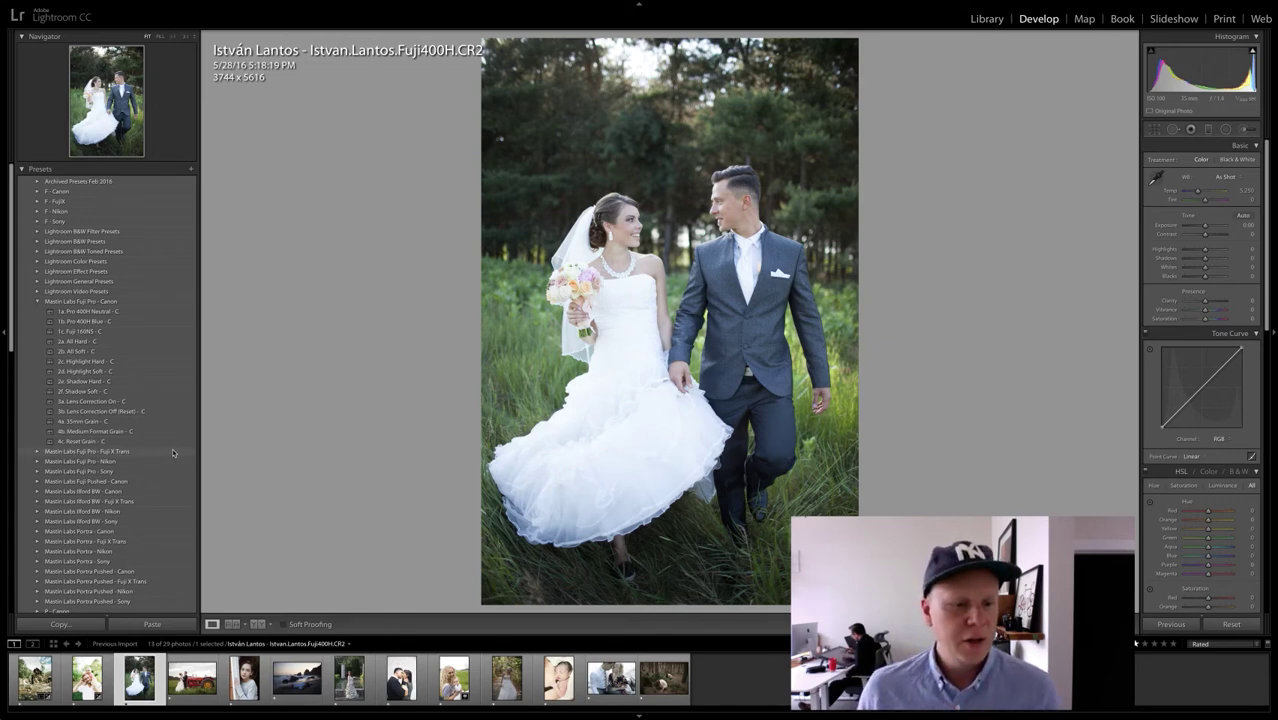
left_click(76, 312)
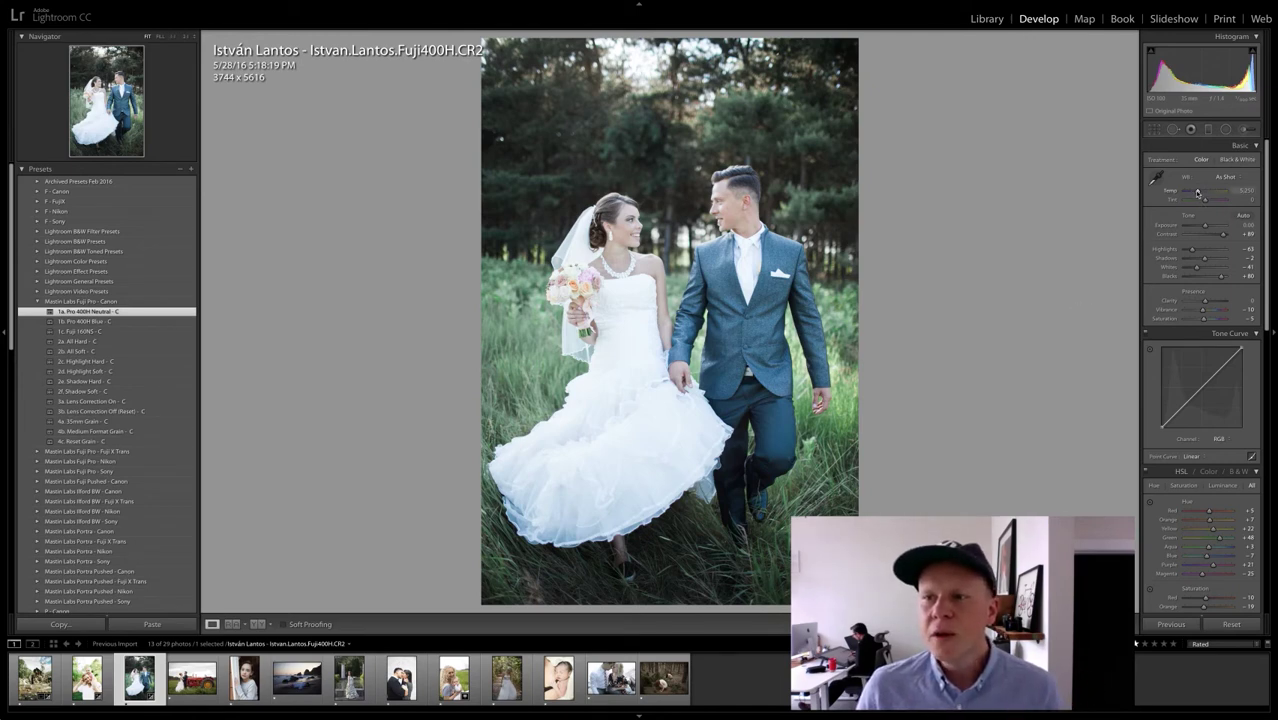
Step: Try warming the couple photo's temperature to about 7,350, inspect the couple up close, and undo the change
left_click_drag(1197, 192, 1206, 194)
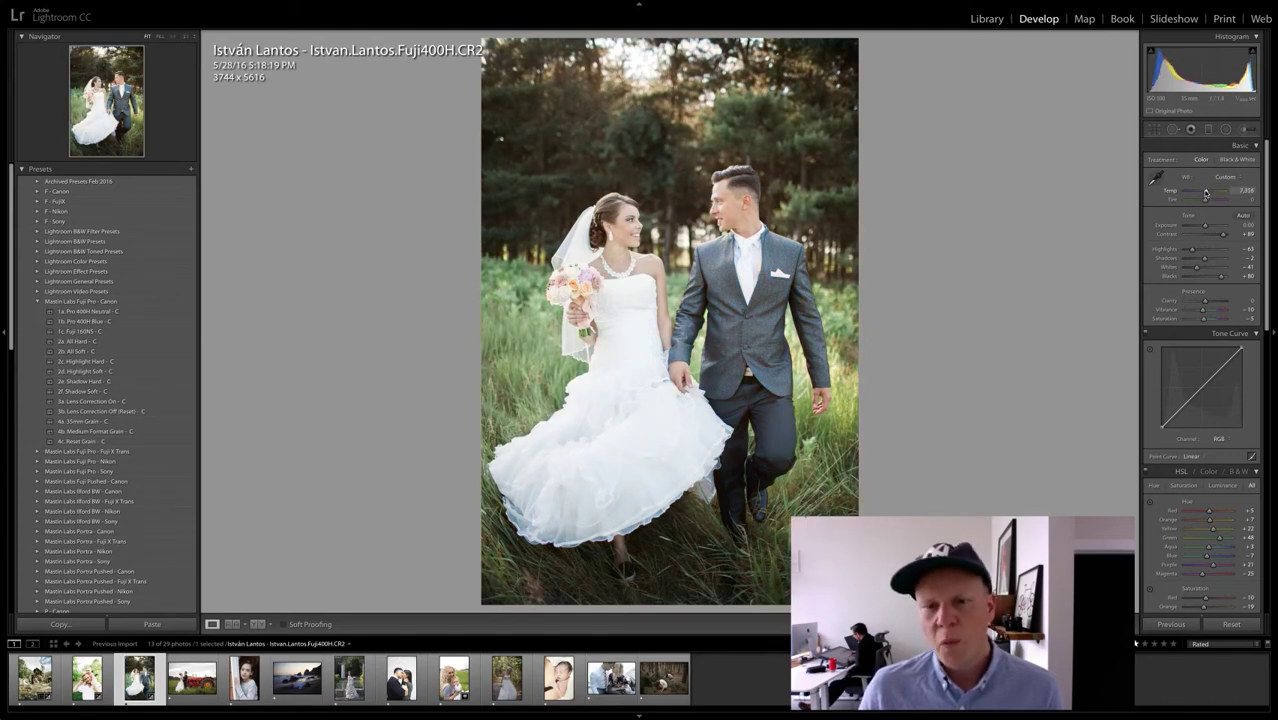
left_click_drag(1206, 193, 1206, 194)
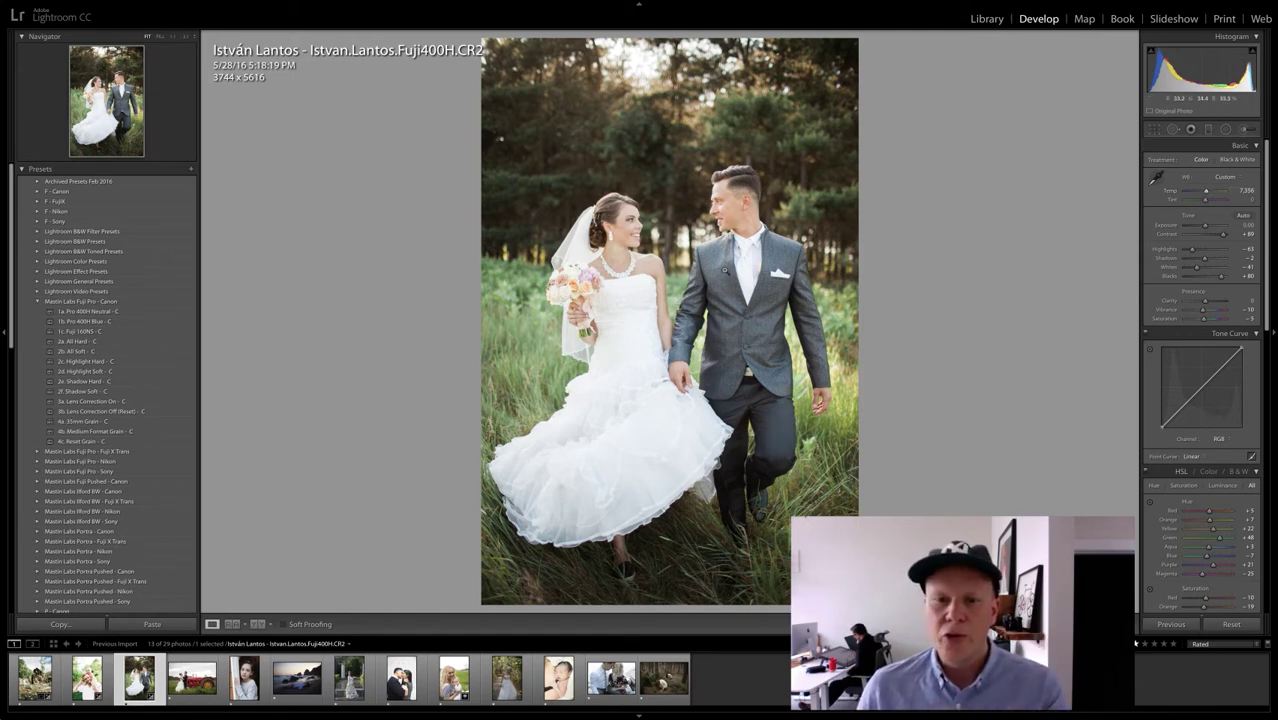
left_click(724, 268)
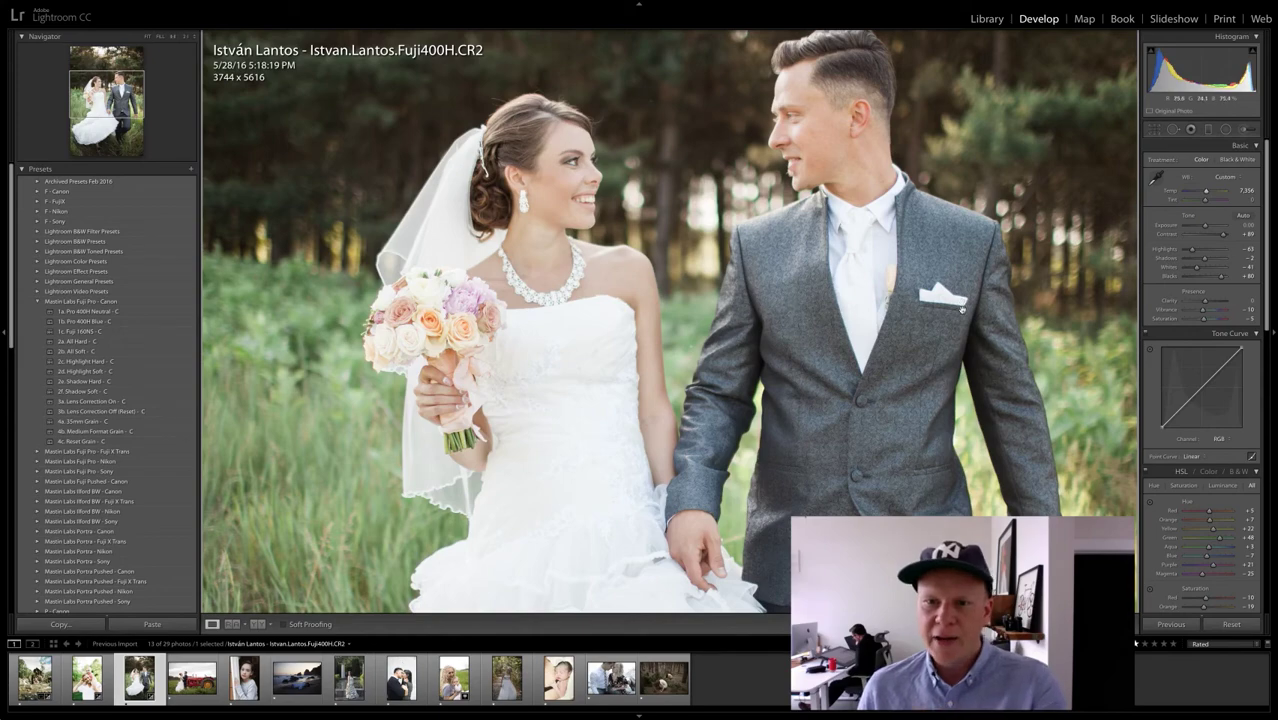
left_click(933, 300)
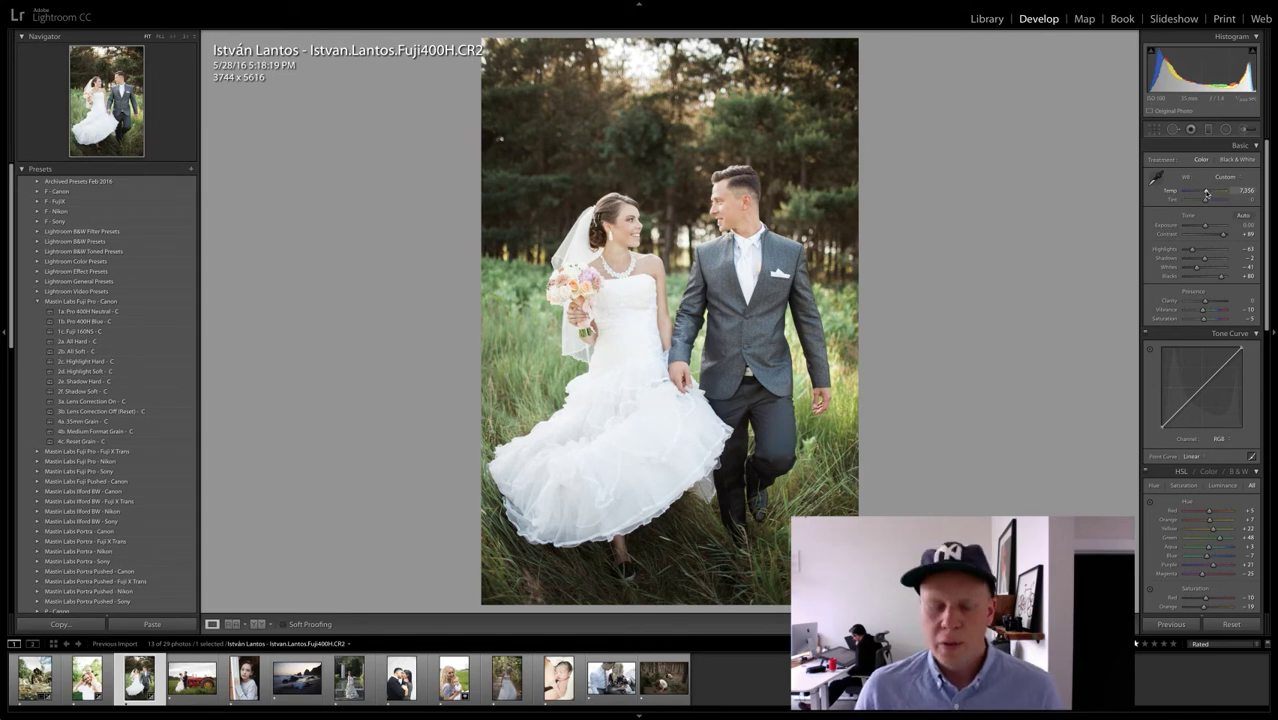
key("ctrl+z")
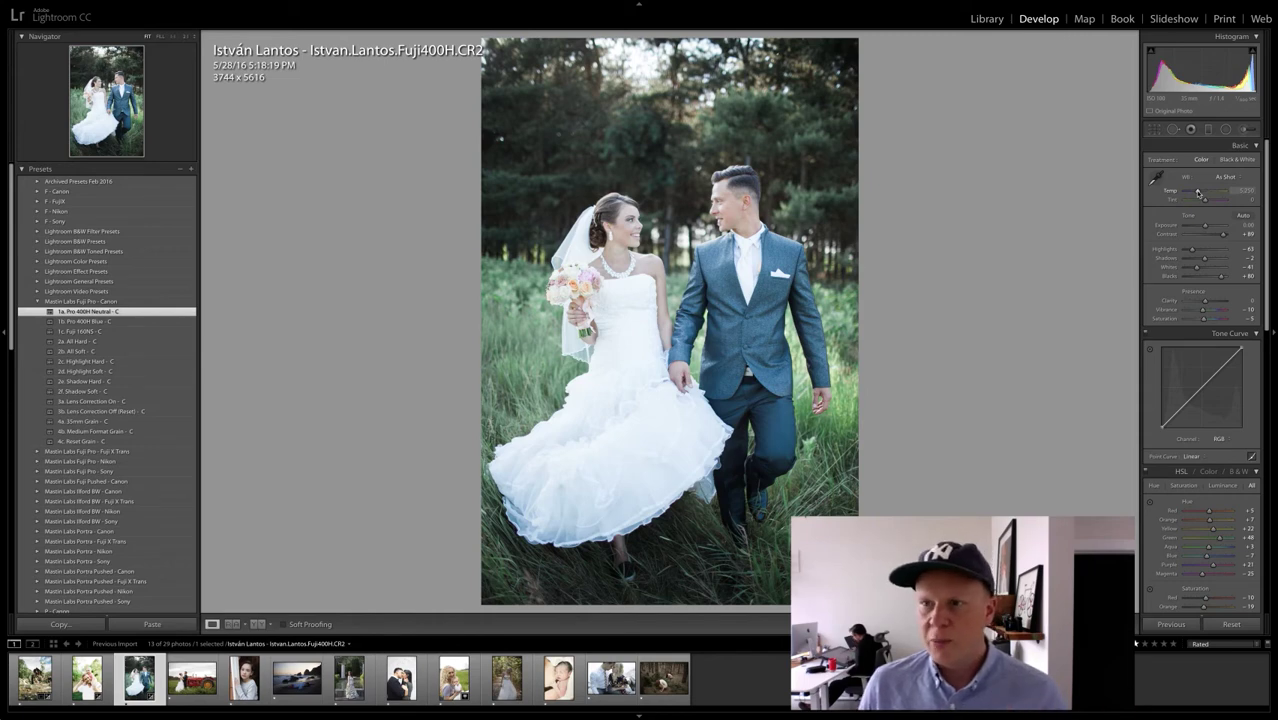
Step: Set the couple photo's temperature to 7,452, tint to -4 and exposure to +0.05
left_click_drag(1198, 192, 1205, 195)
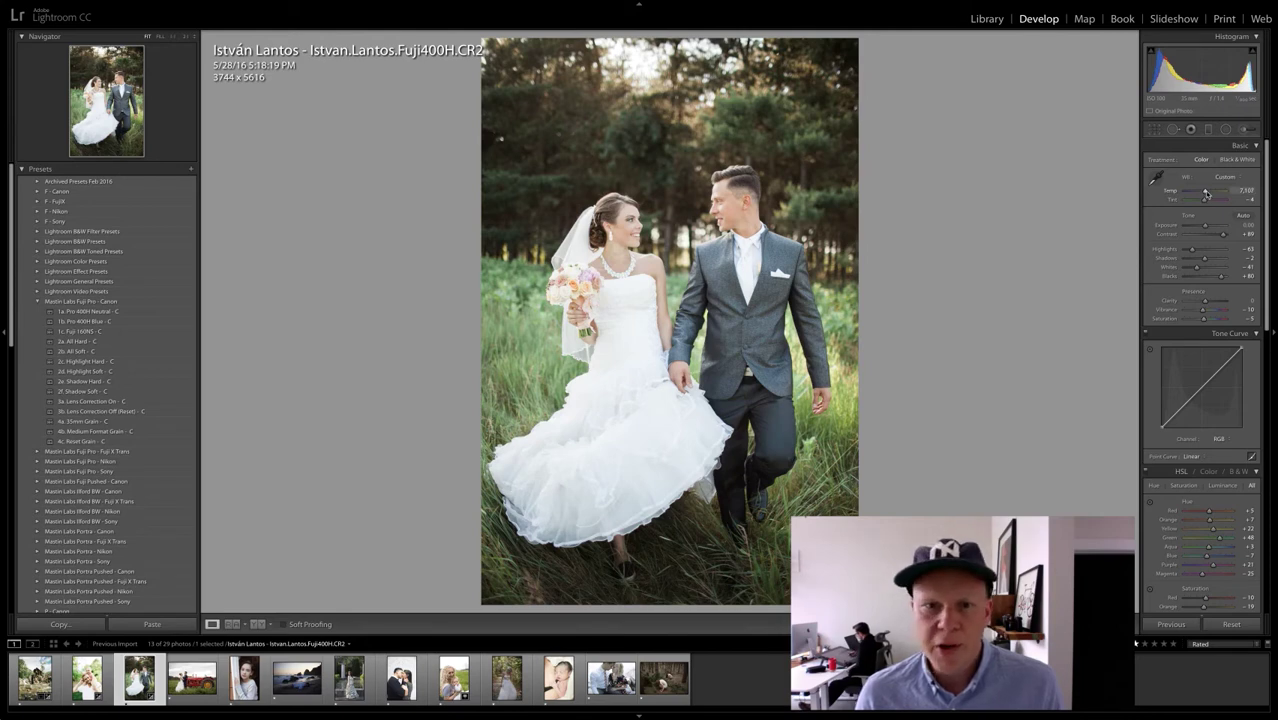
left_click_drag(1208, 193, 1206, 228)
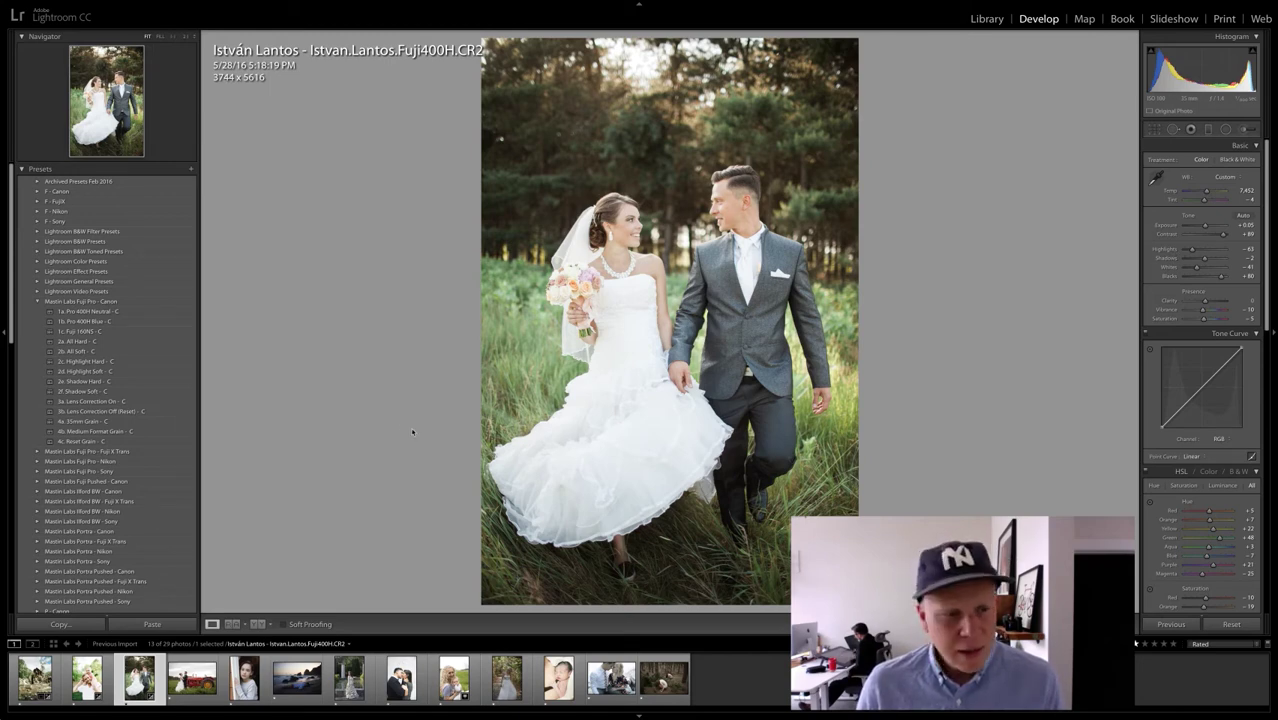
Step: Try the 2b. All Soft - C preset on the couple photo, compare it on and off at full and close view, and undo it
left_click(80, 351)
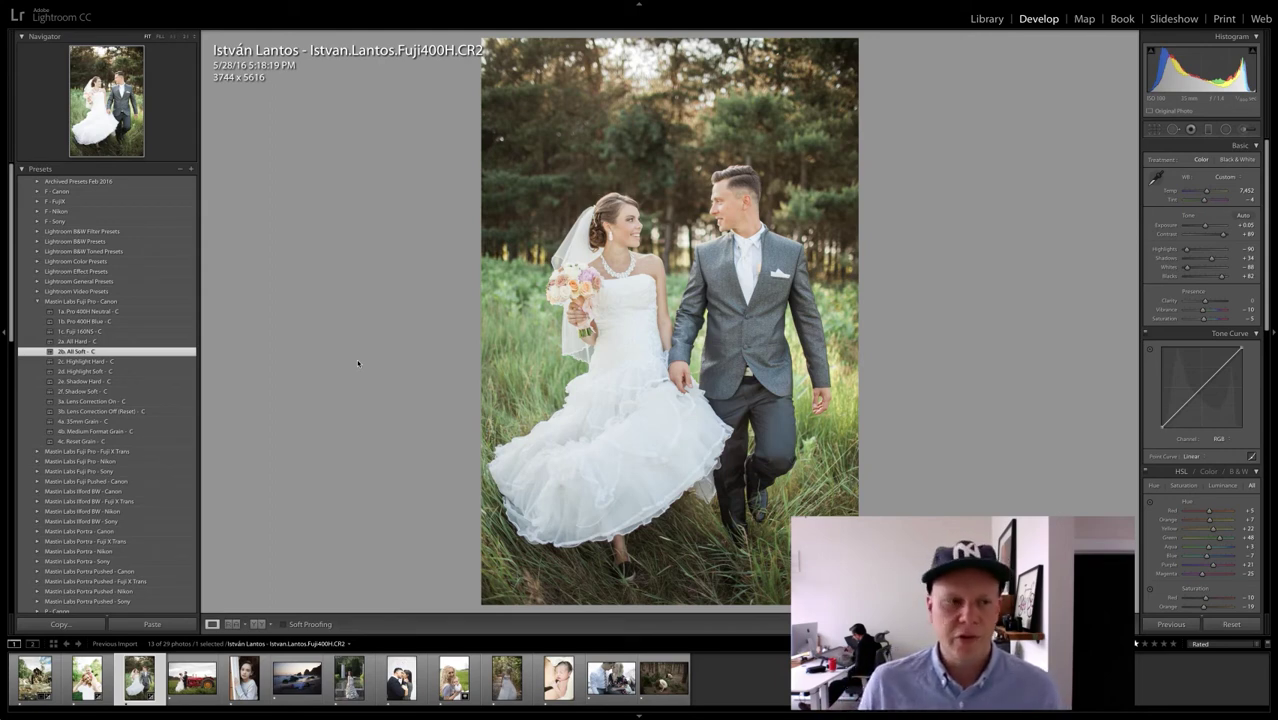
key("ctrl+z")
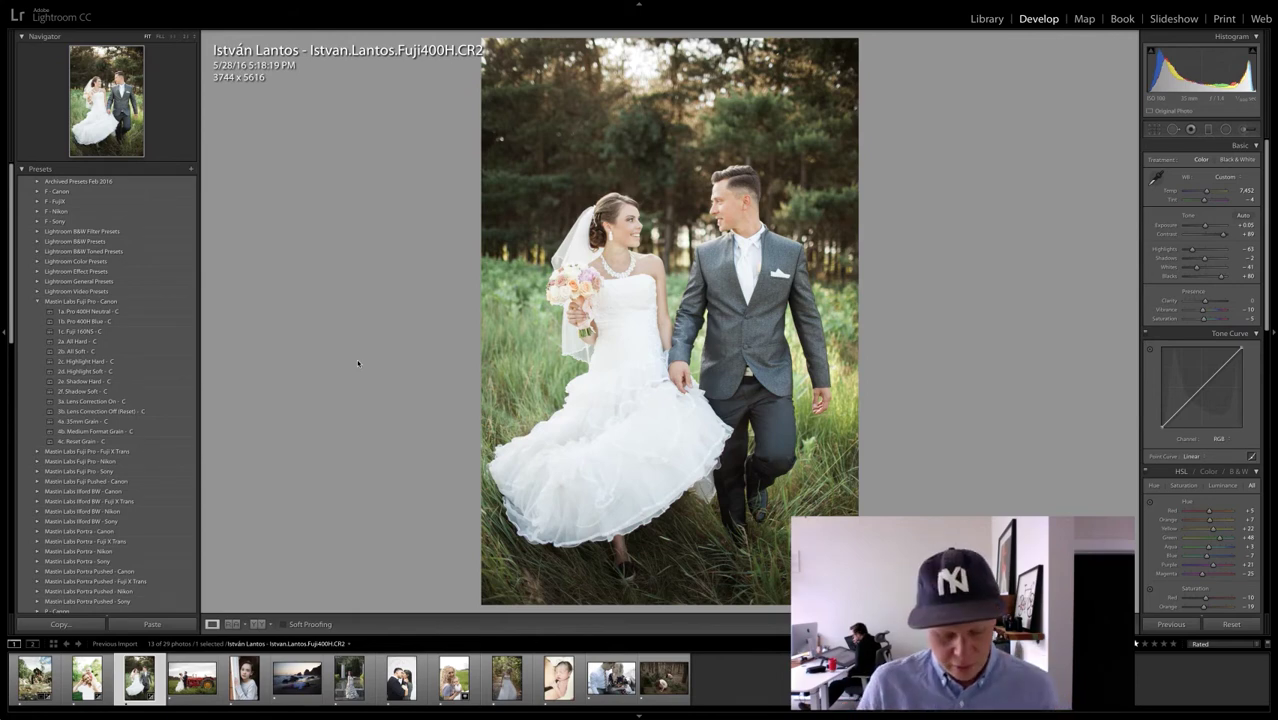
key("ctrl+y")
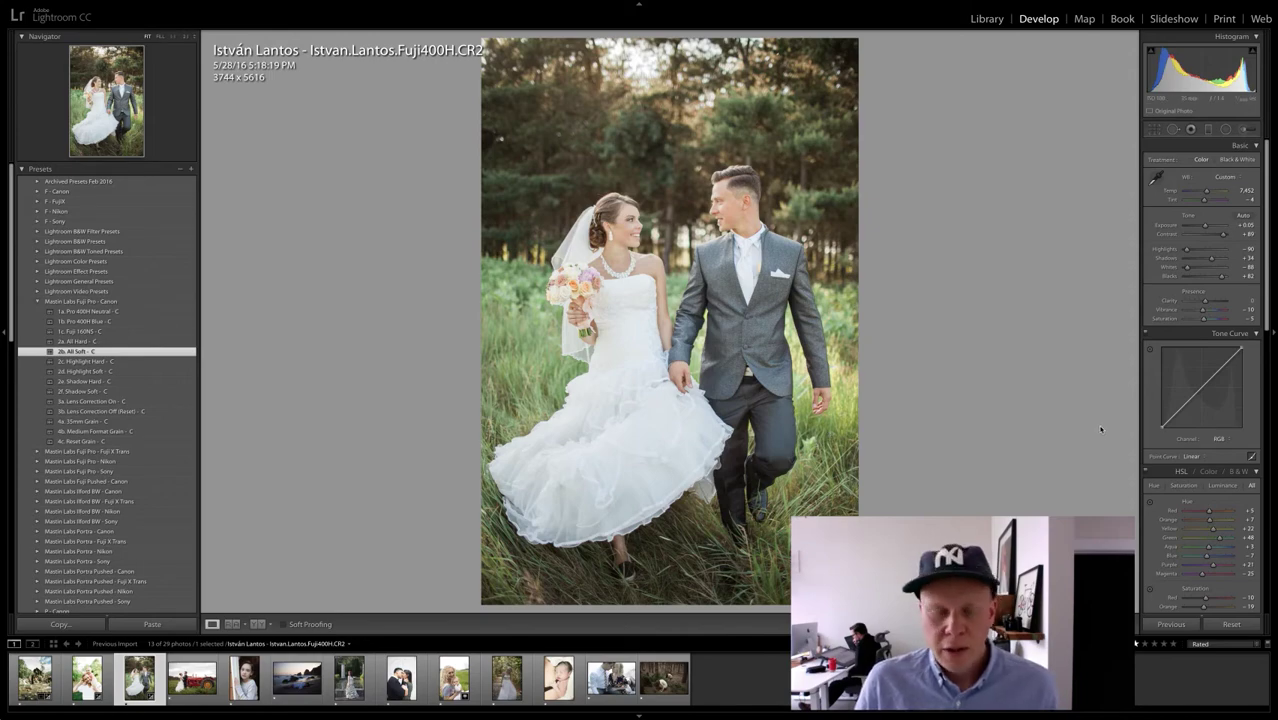
key("ctrl+z")
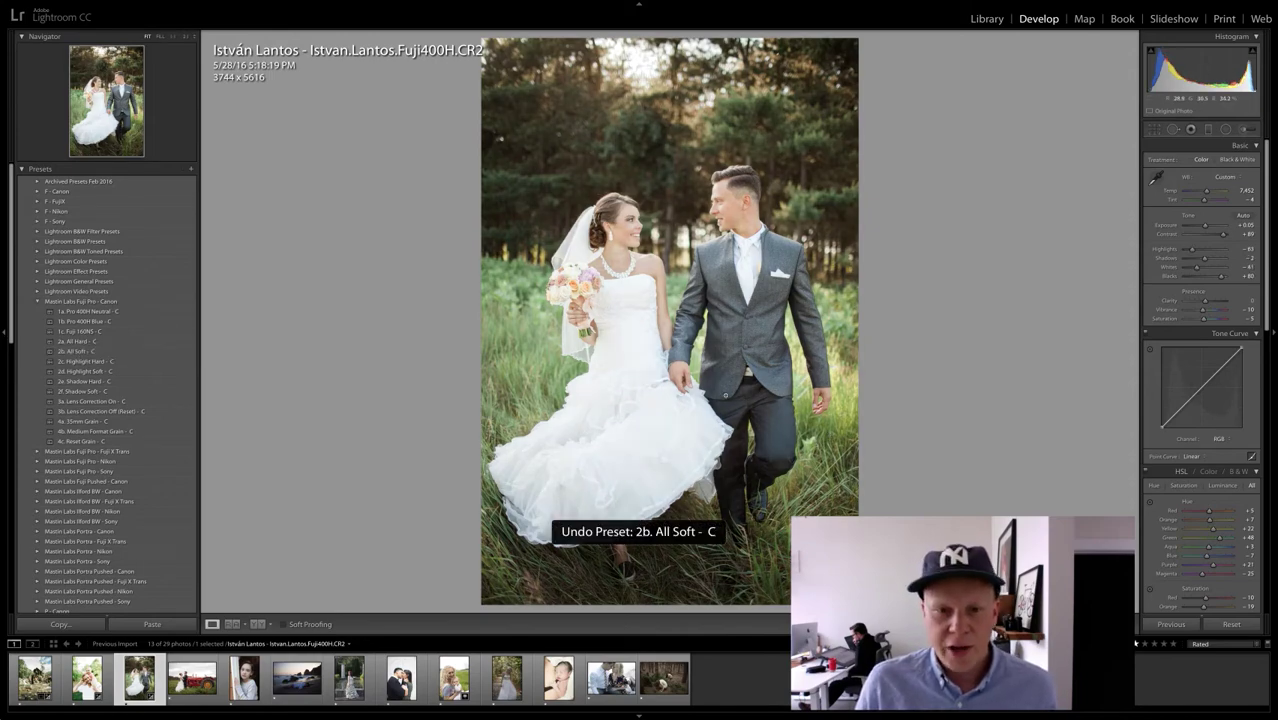
left_click_drag(616, 352, 653, 406)
key("ctrl+y")
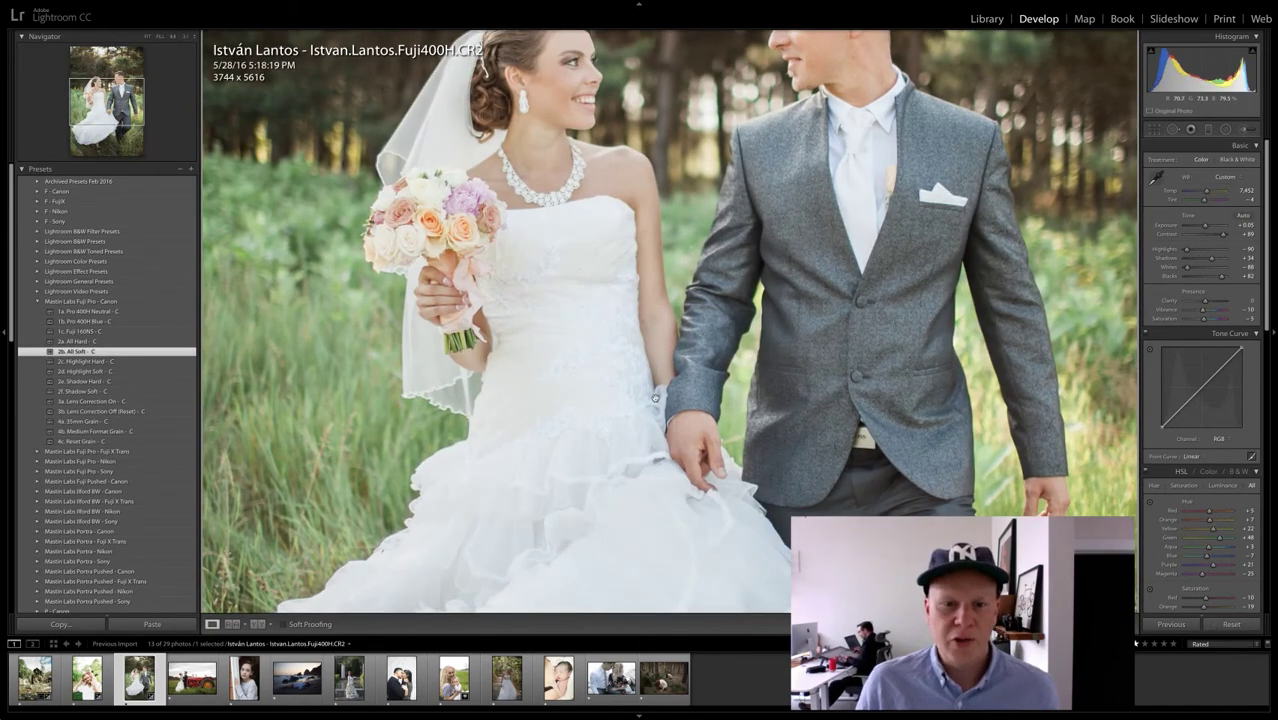
key("ctrl+z")
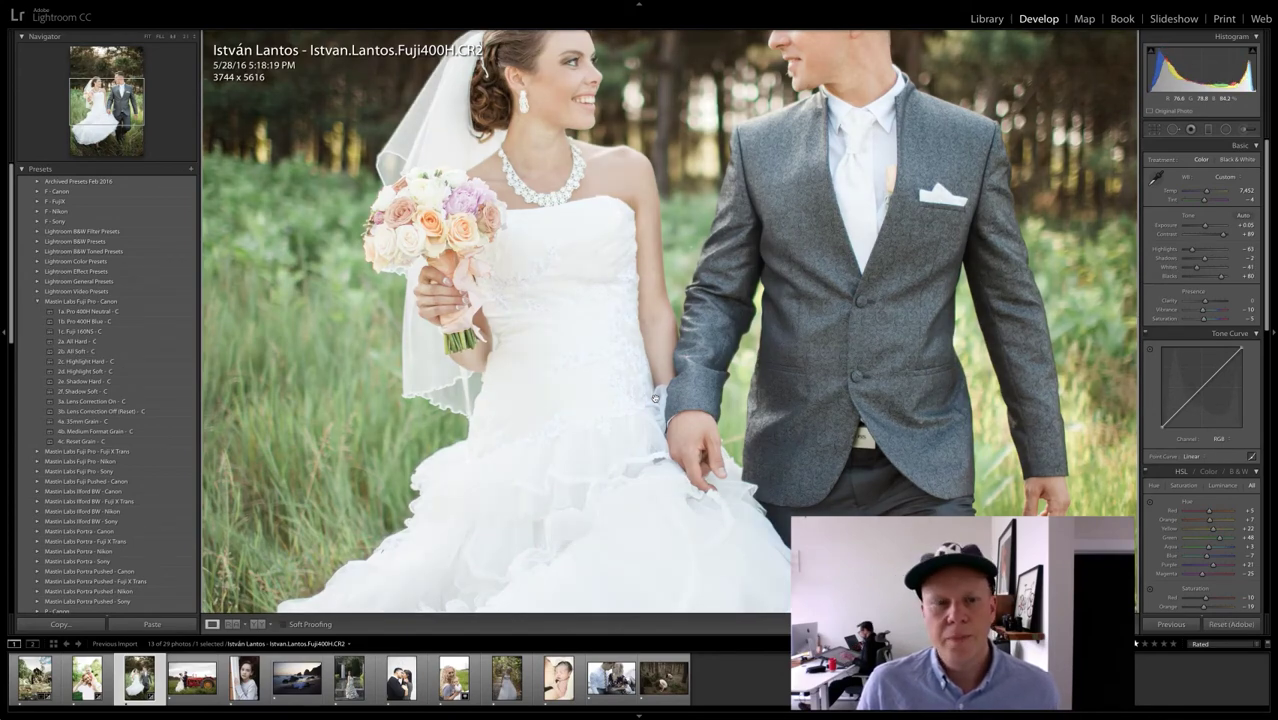
left_click(771, 329)
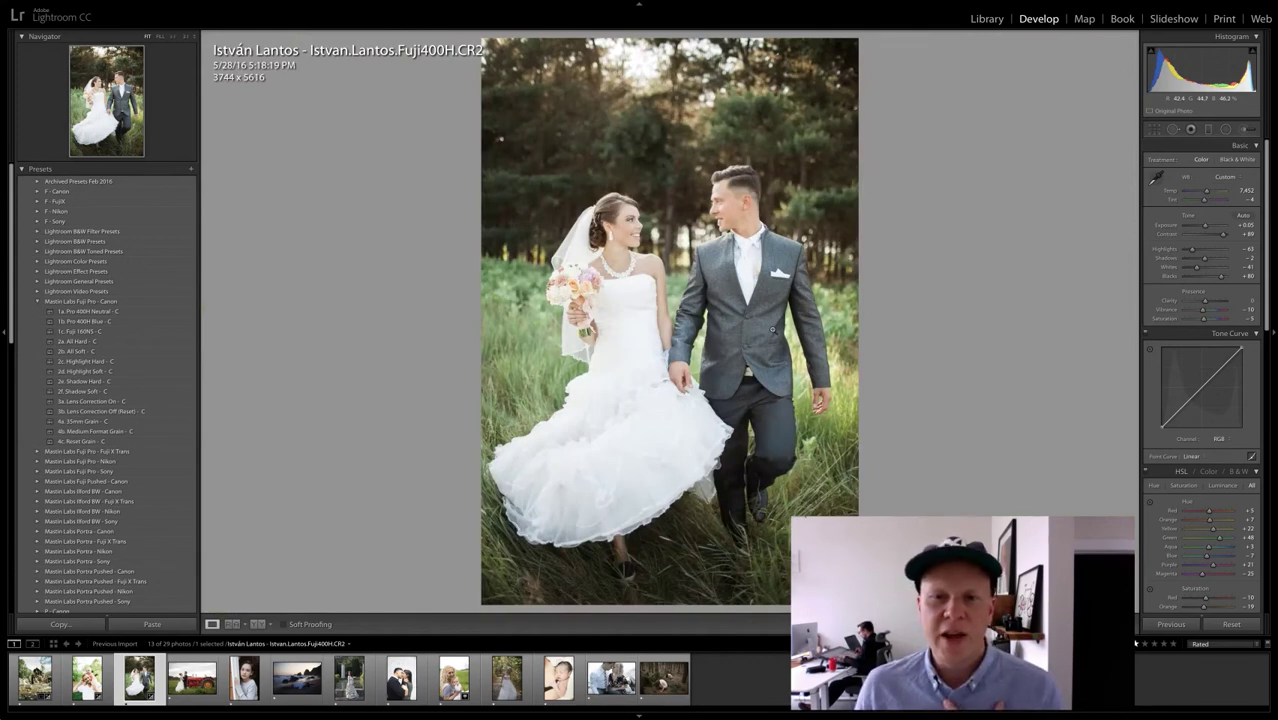
Step: Darken the bride's bodice with a slightly lowered-exposure adjustment brush, close the brush, and compare the photo with its original
left_click(1245, 129)
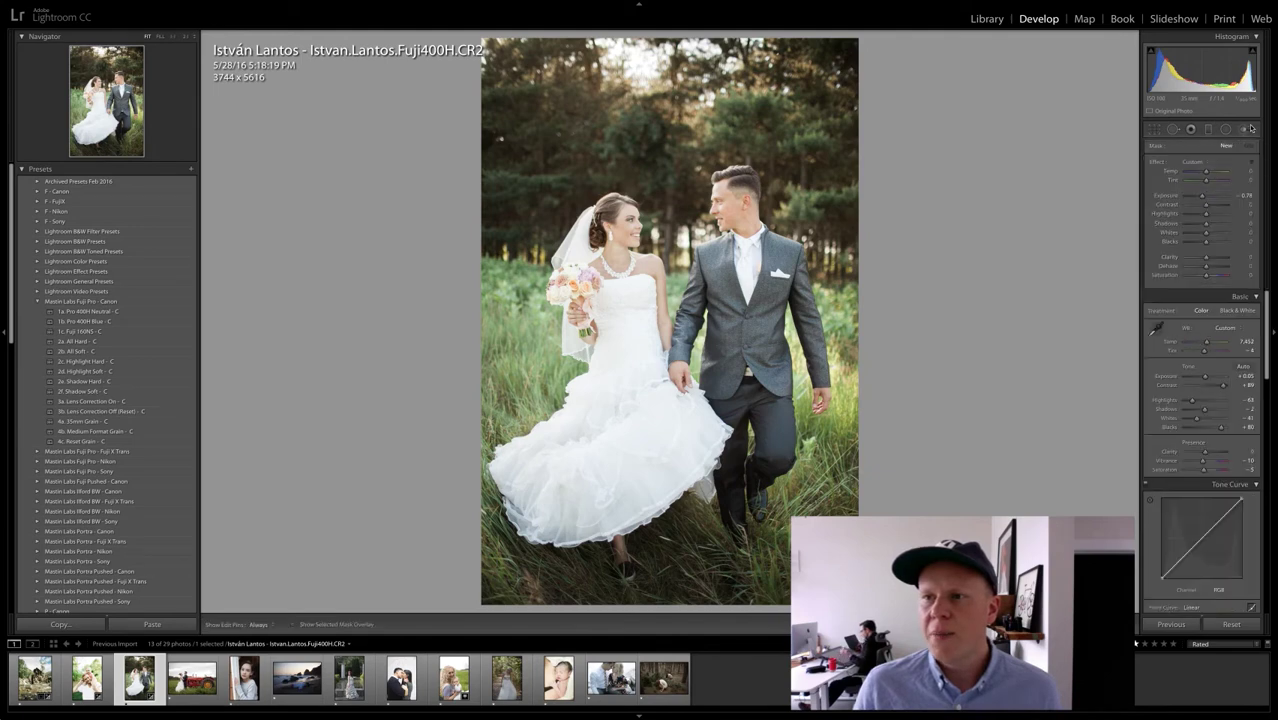
left_click_drag(1190, 197, 1200, 199)
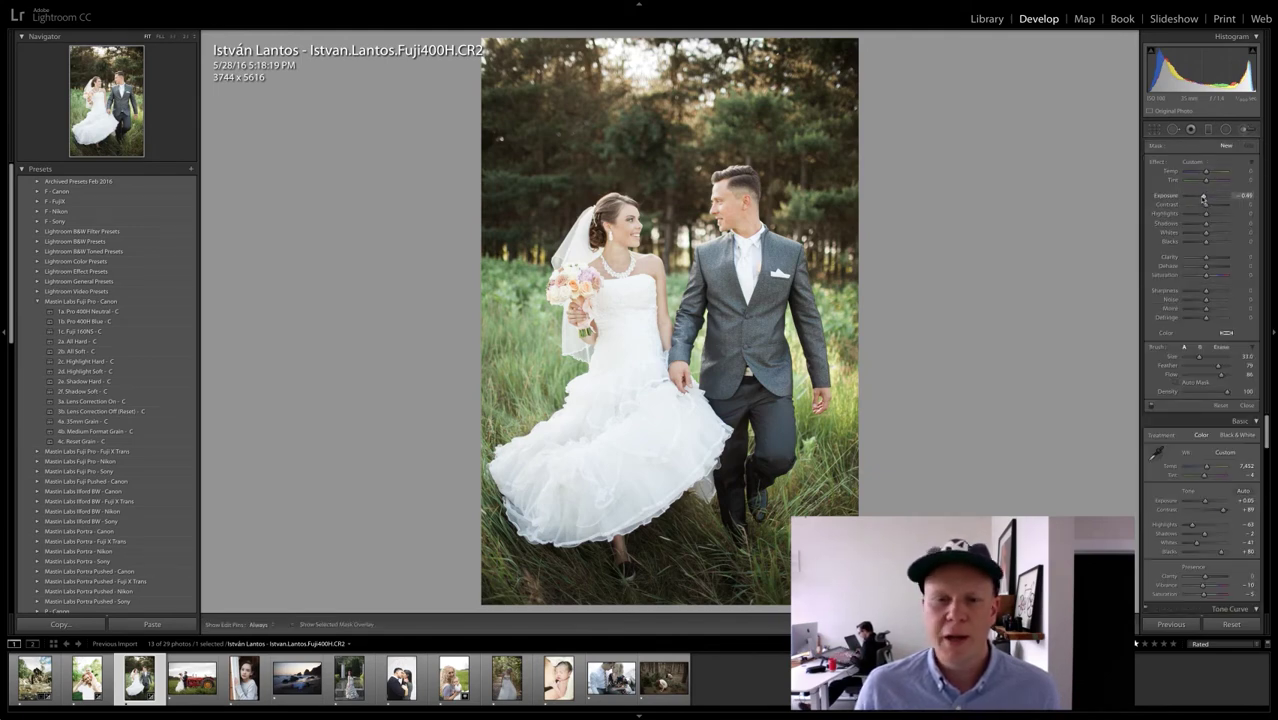
left_click_drag(1203, 200, 1186, 208)
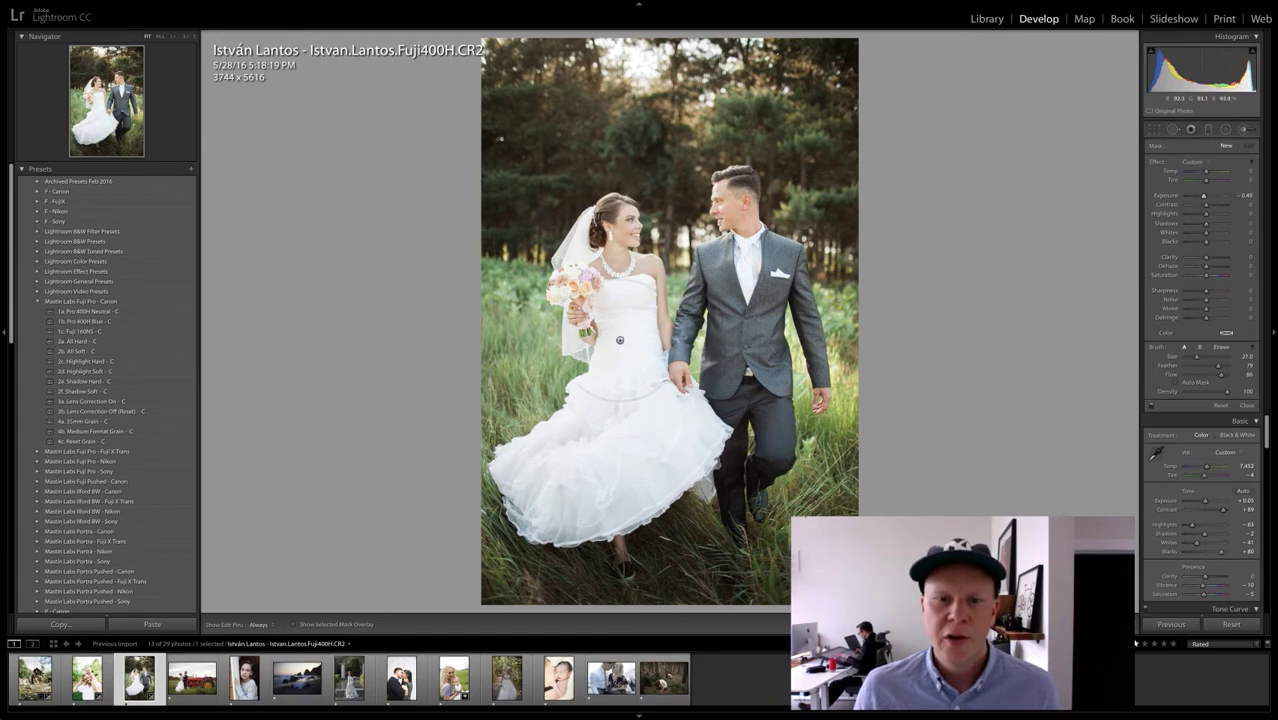
left_click_drag(626, 347, 620, 340)
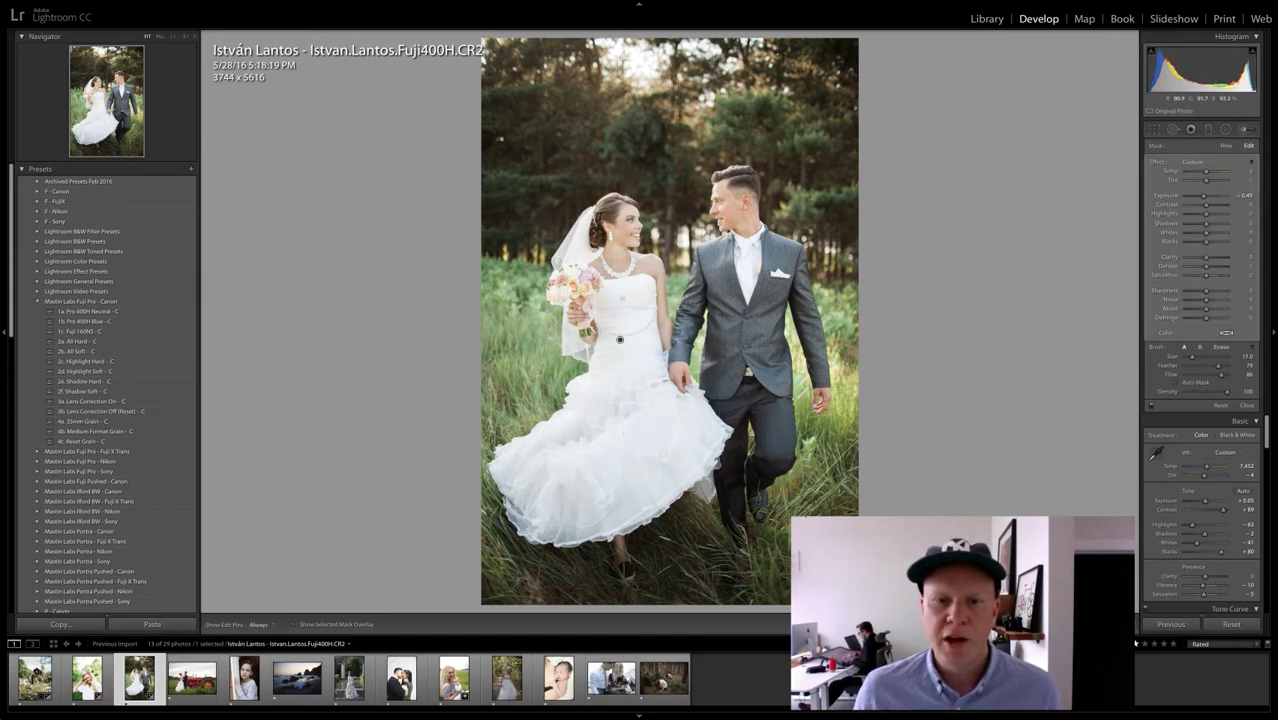
key("bracketleft")
key("bracketleft")
key("bracketleft")
key("bracketleft")
key("bracketleft")
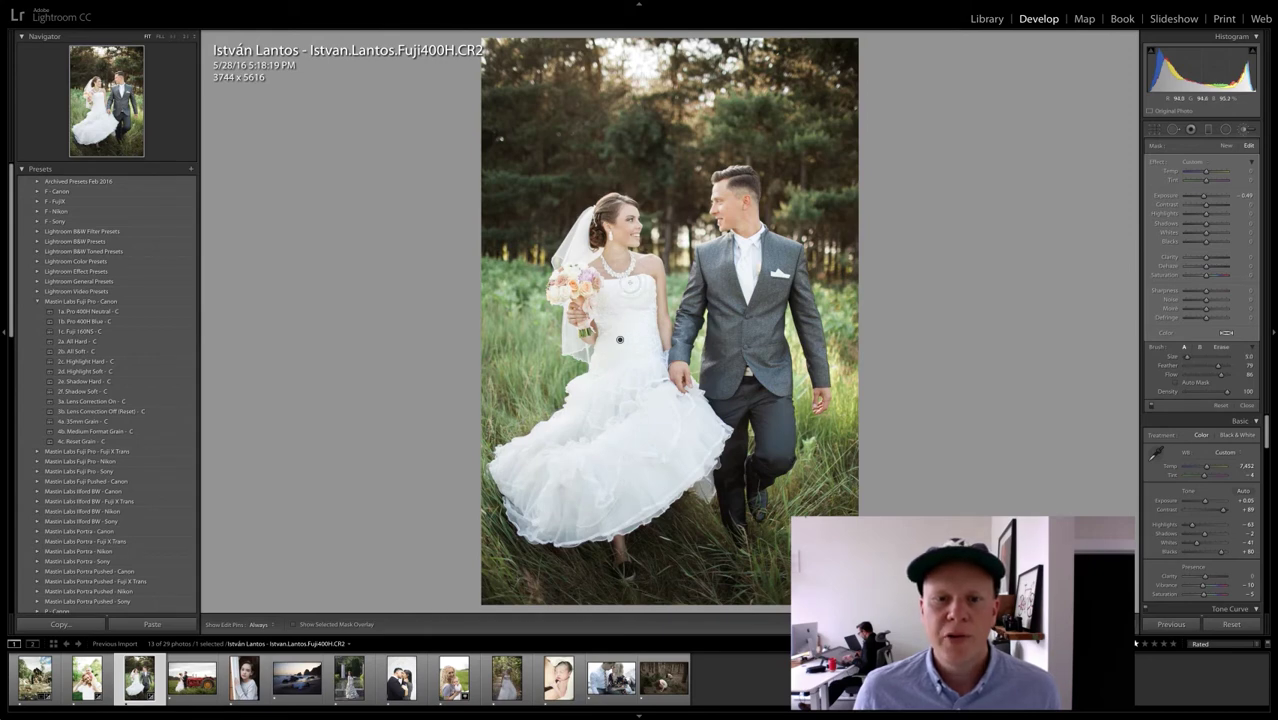
key("bracketright")
key("bracketright")
key("bracketright")
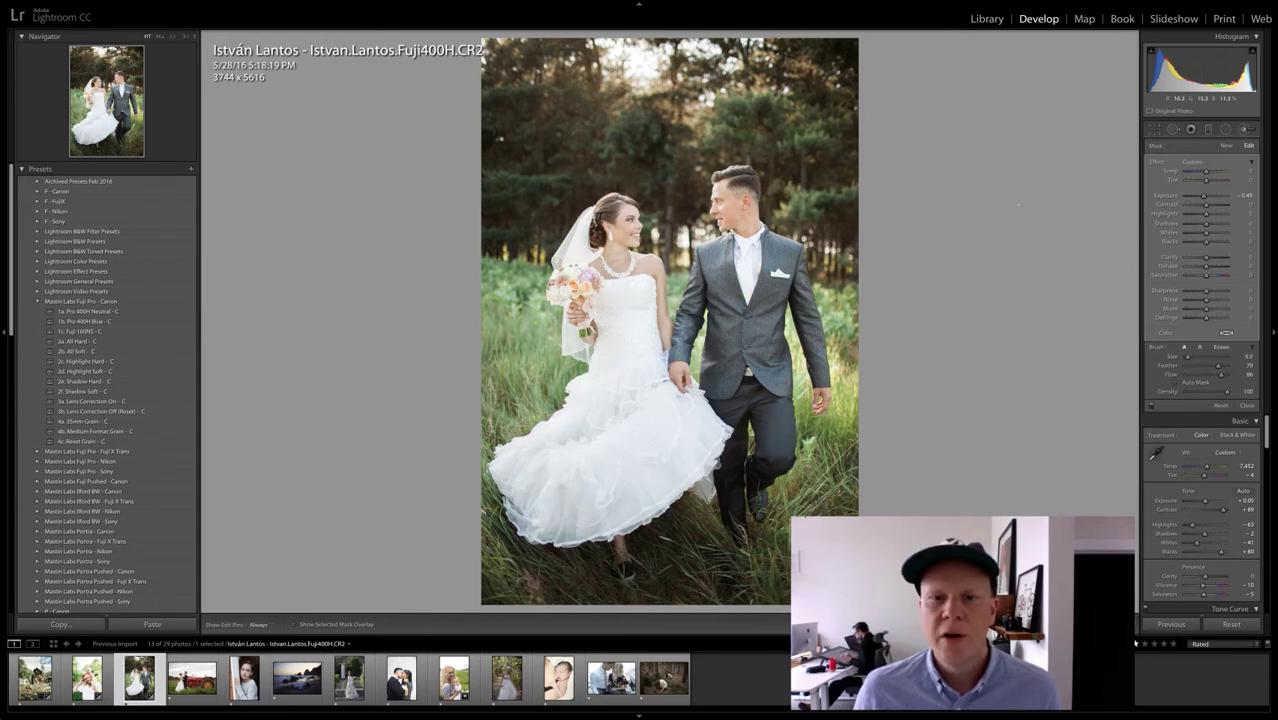
left_click(1243, 129)
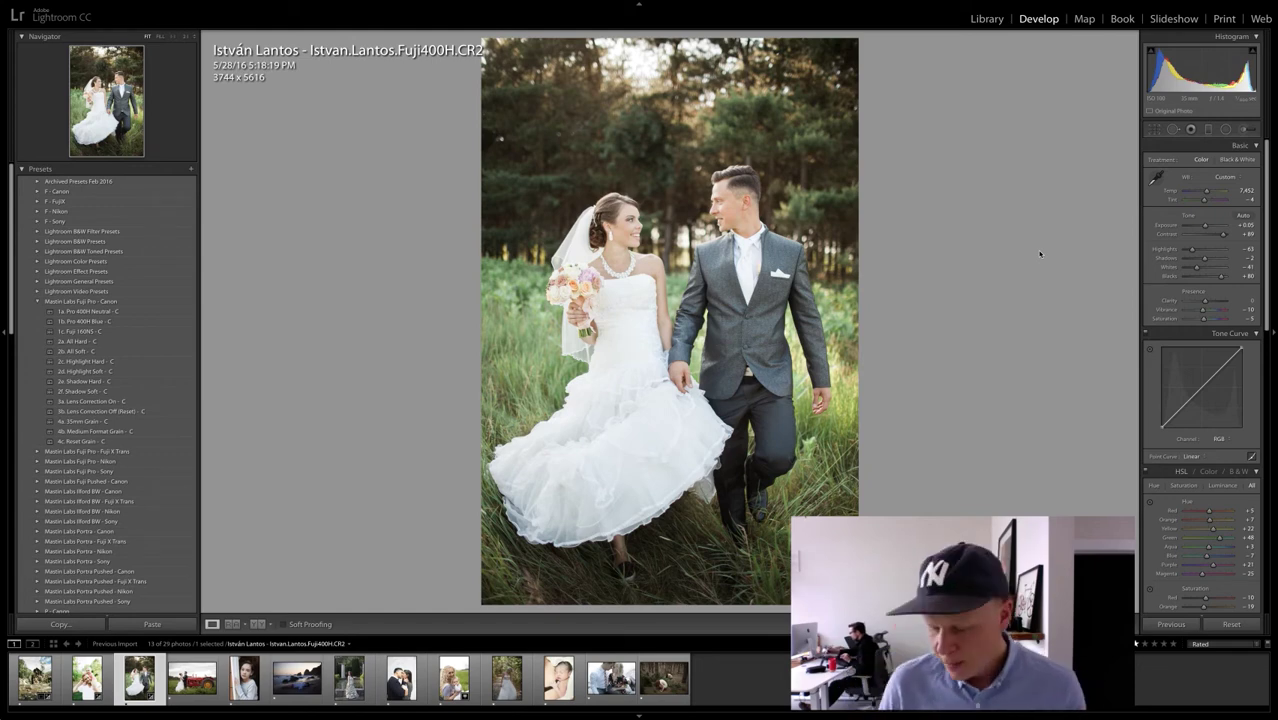
key("backslash")
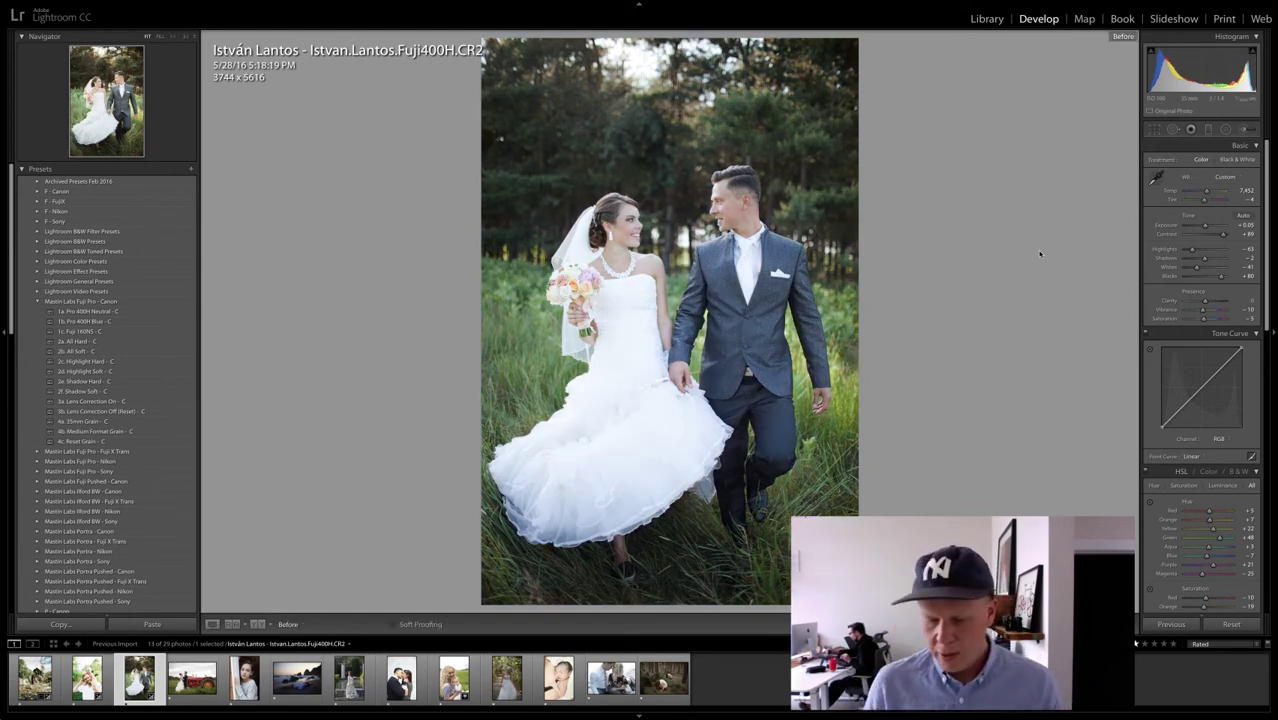
key("backslash")
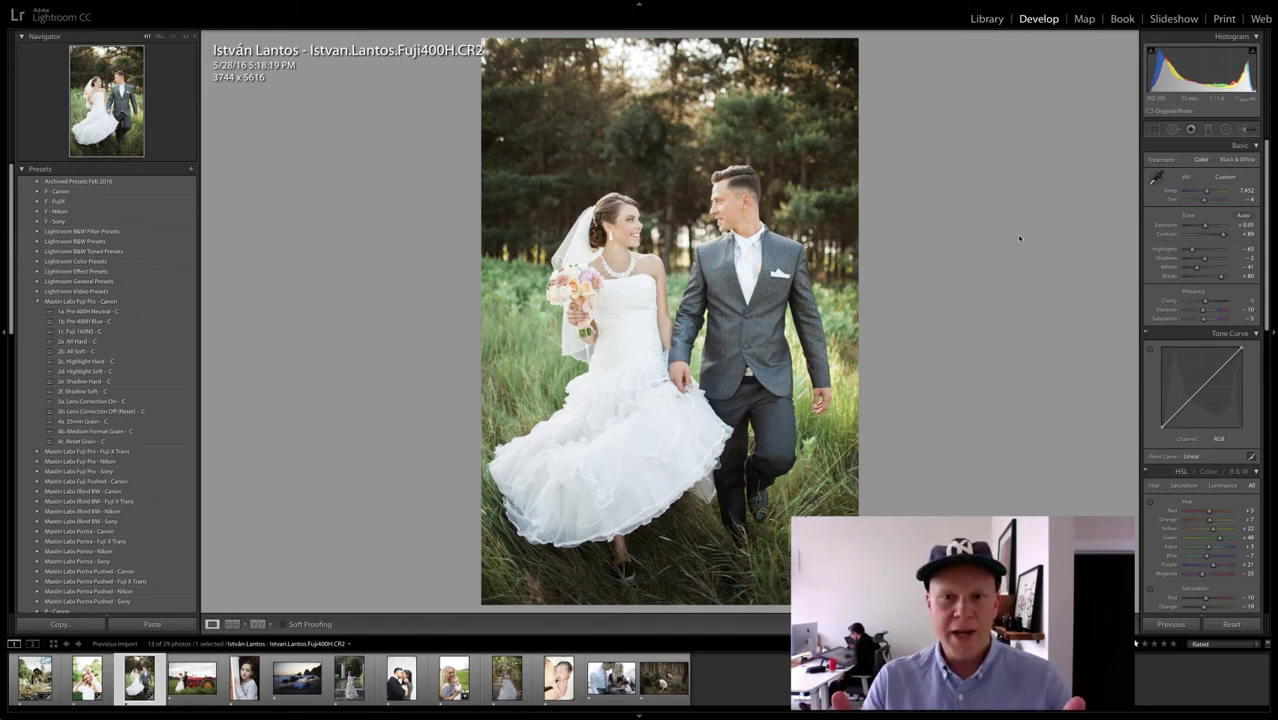
Step: Compare the edited couple photo with its original, and look at the unedited mother-and-baby photo alongside it
key("backslash")
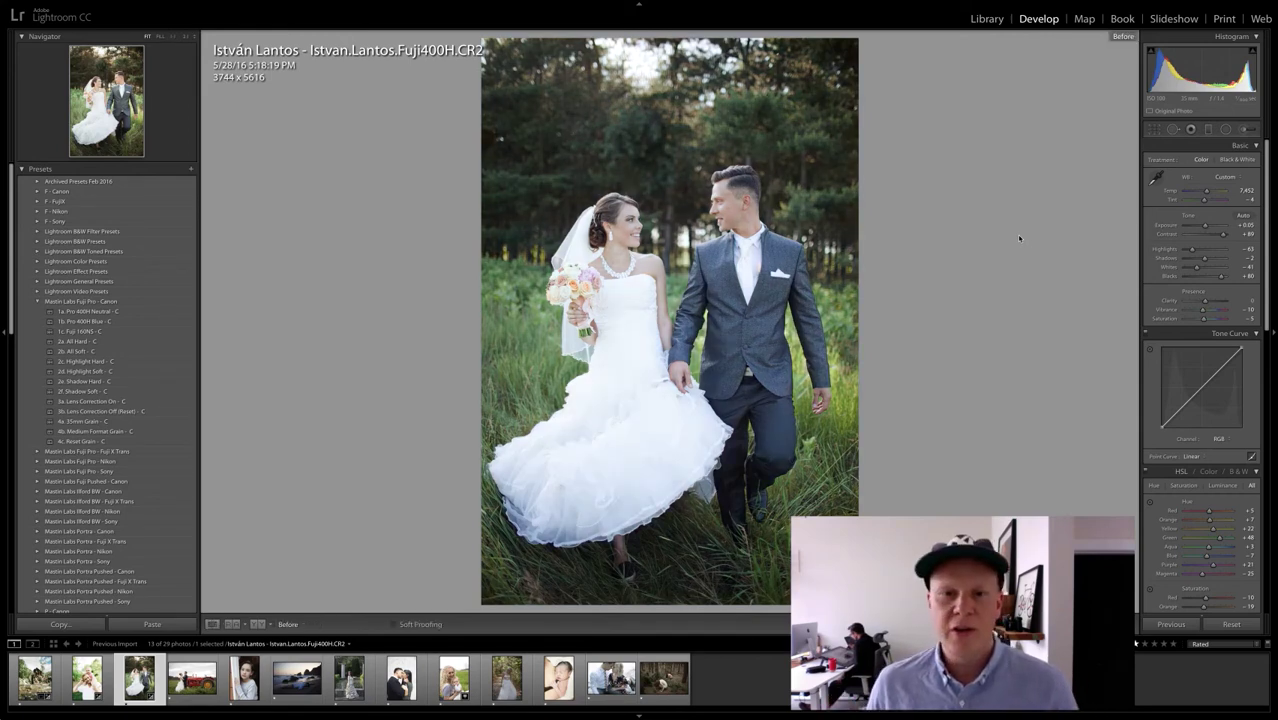
key("backslash")
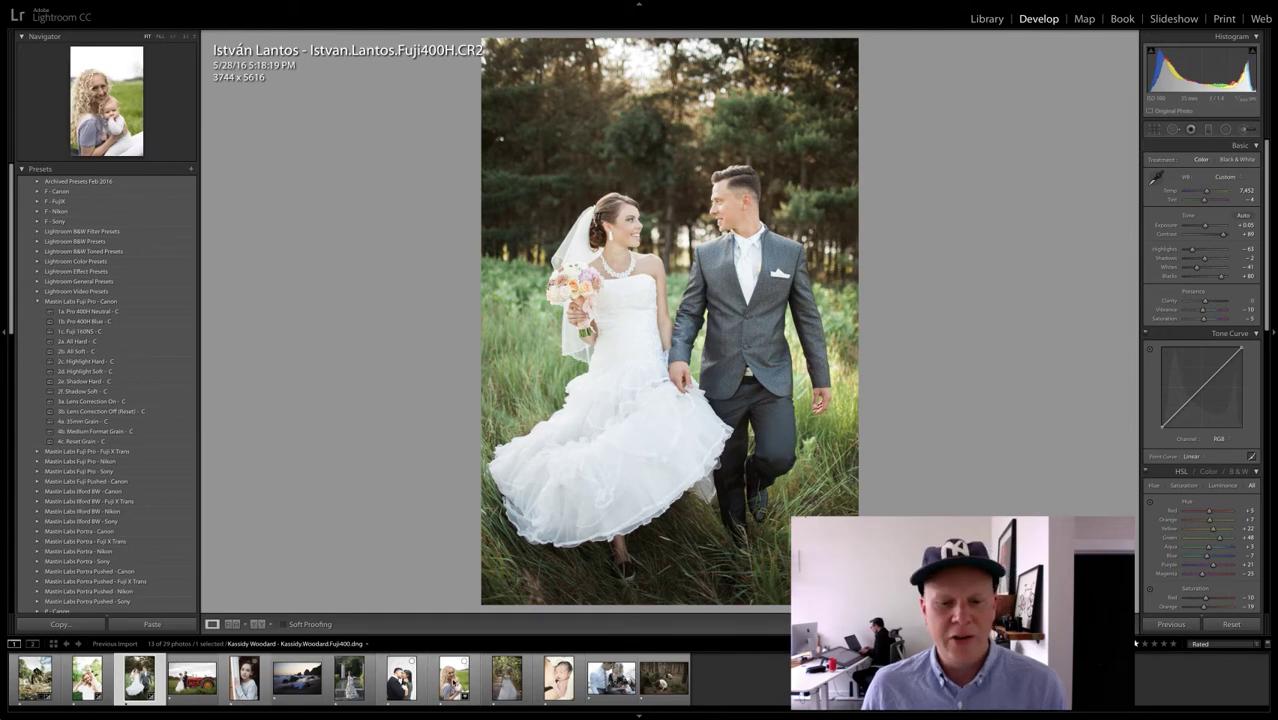
left_click(454, 679)
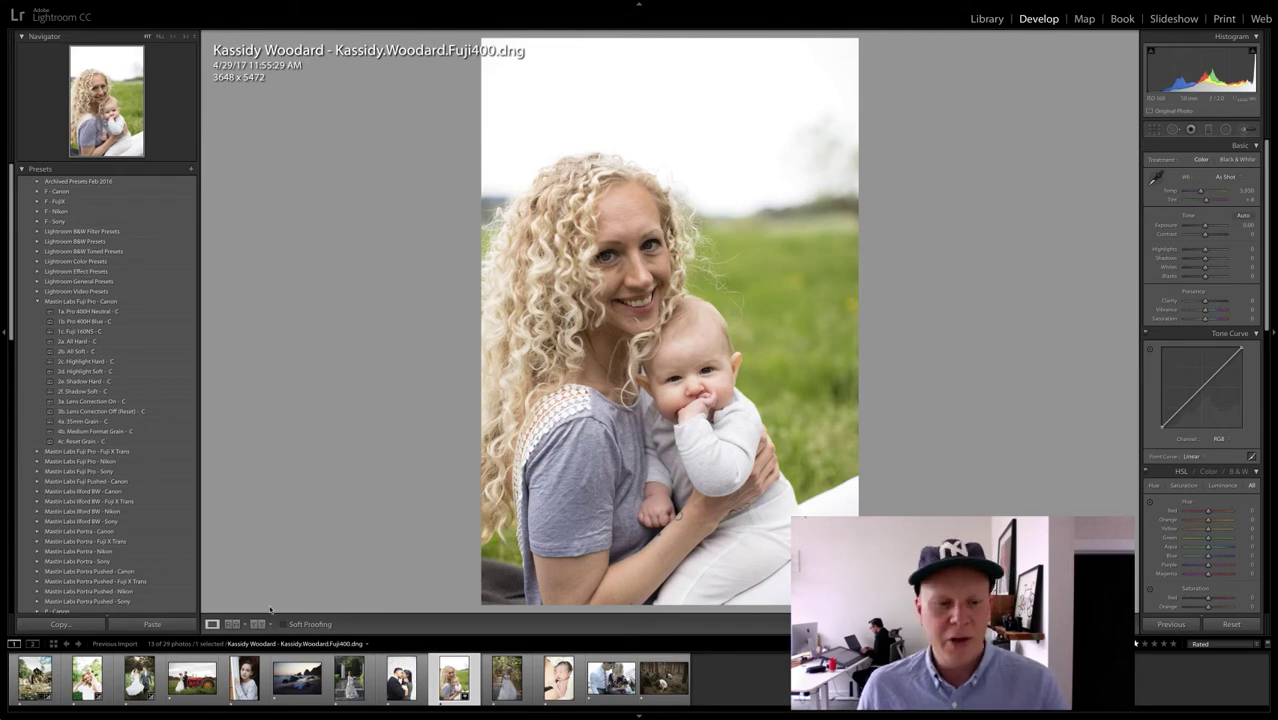
left_click(139, 680)
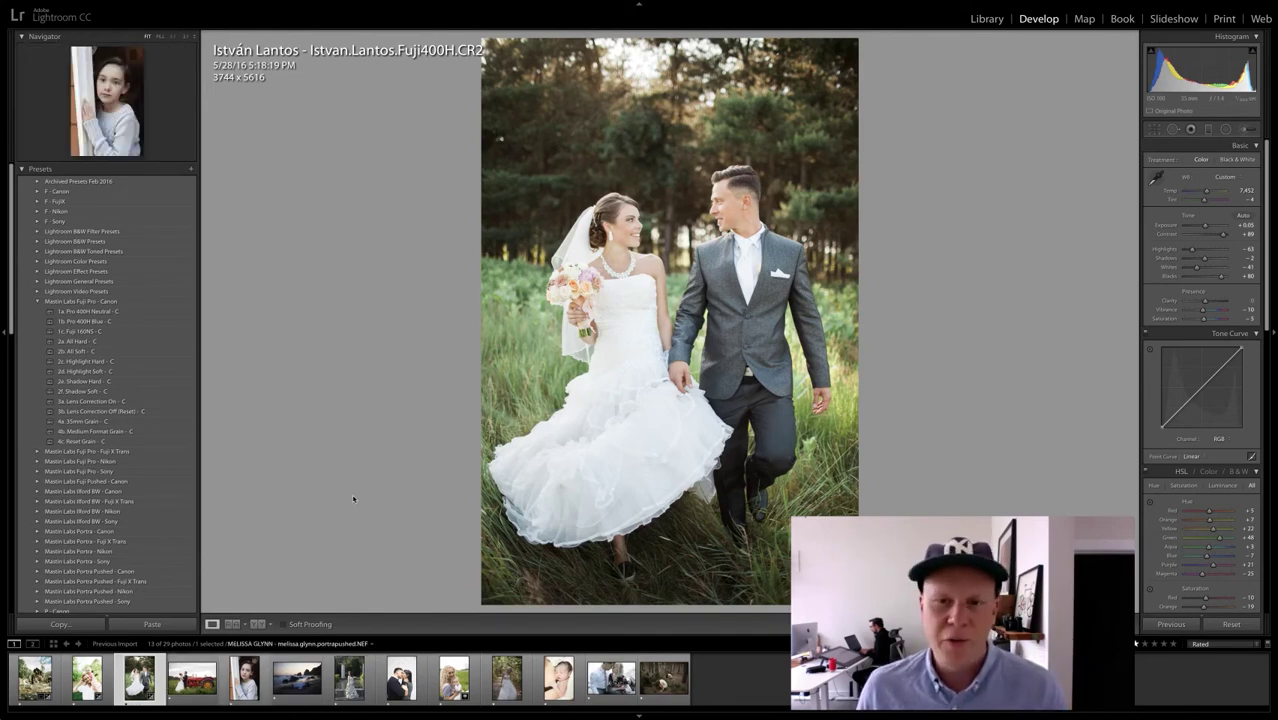
left_click(456, 690)
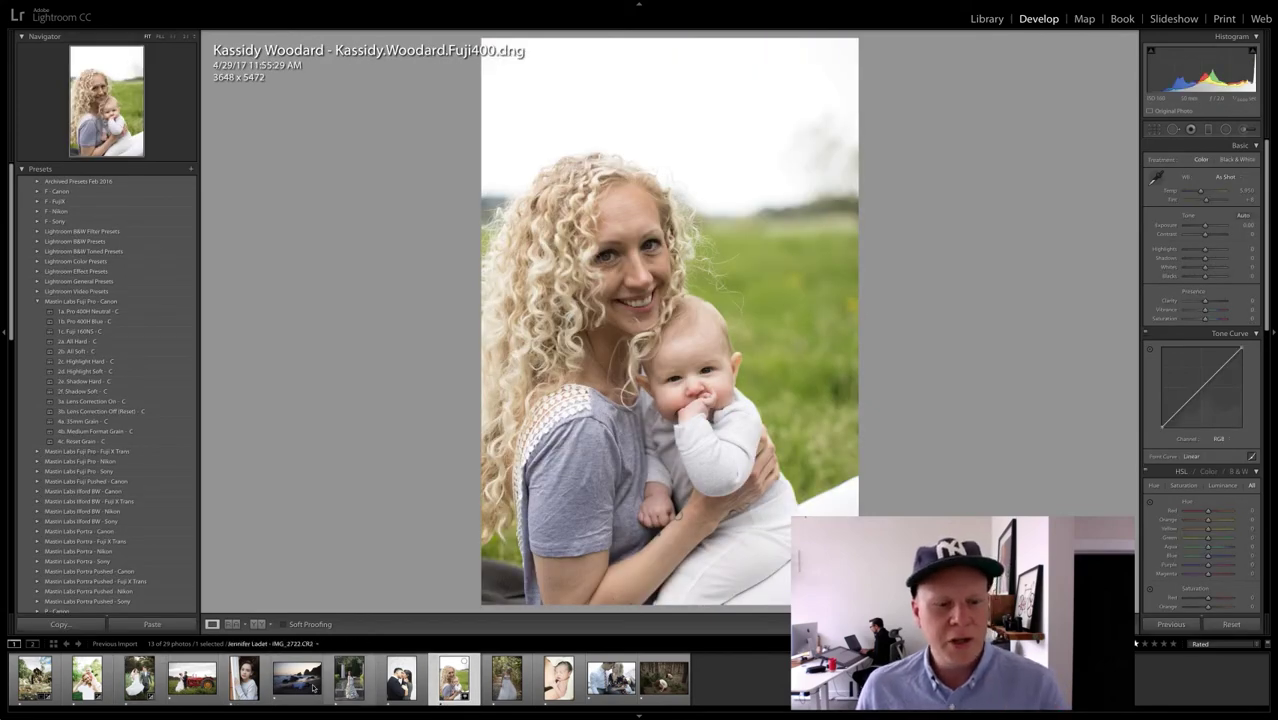
left_click(139, 678)
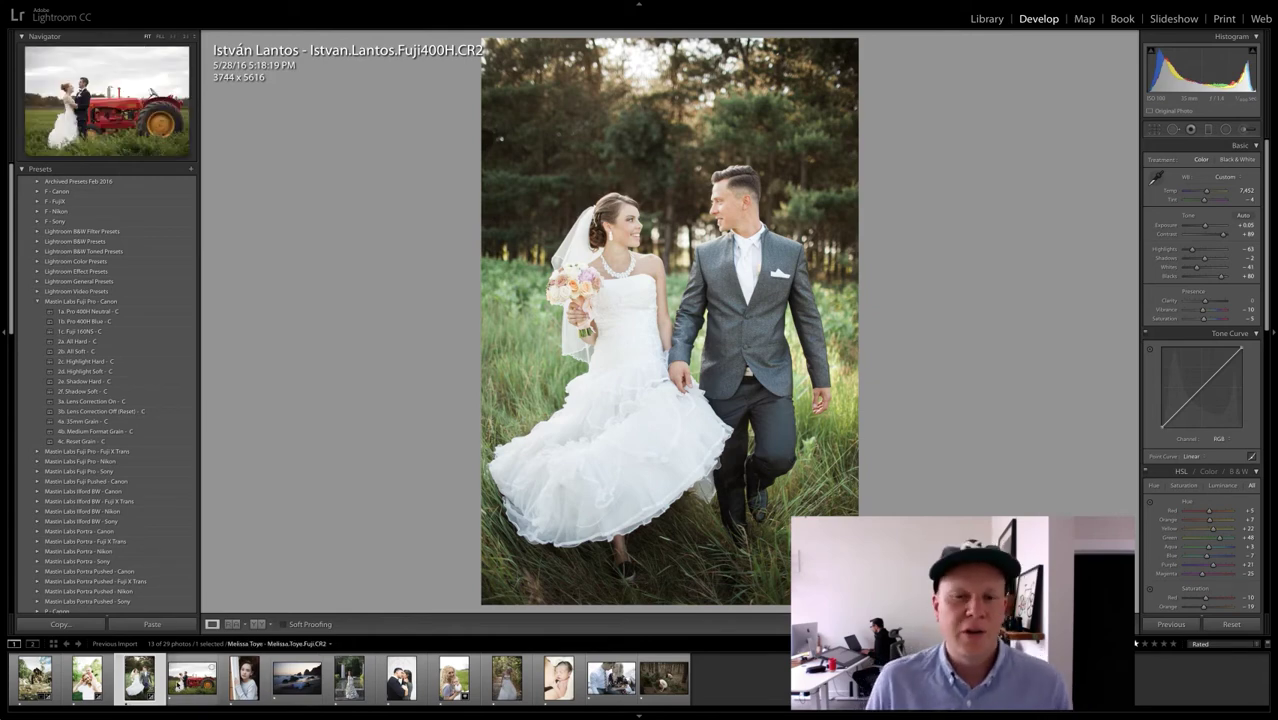
Step: Apply the 1a. Pro 400H Neutral - C preset to the tractor wedding photo and warm its temperature to 6,320
left_click(190, 676)
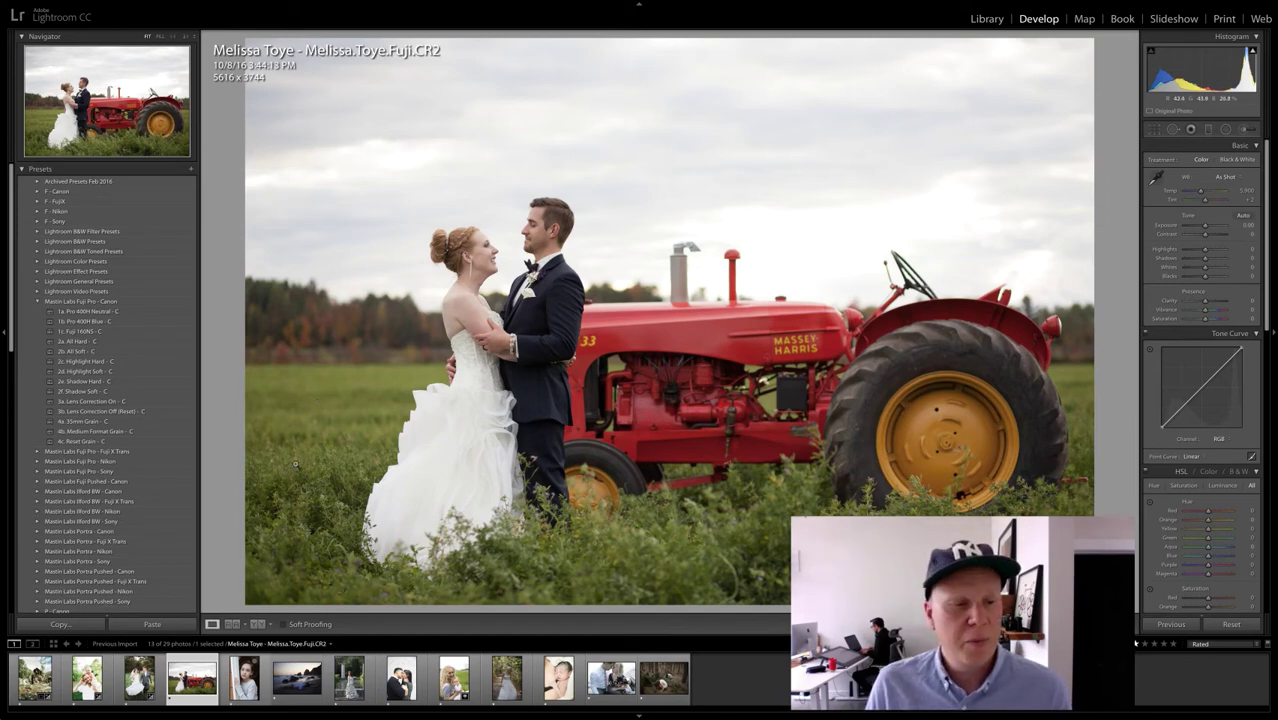
left_click(91, 313)
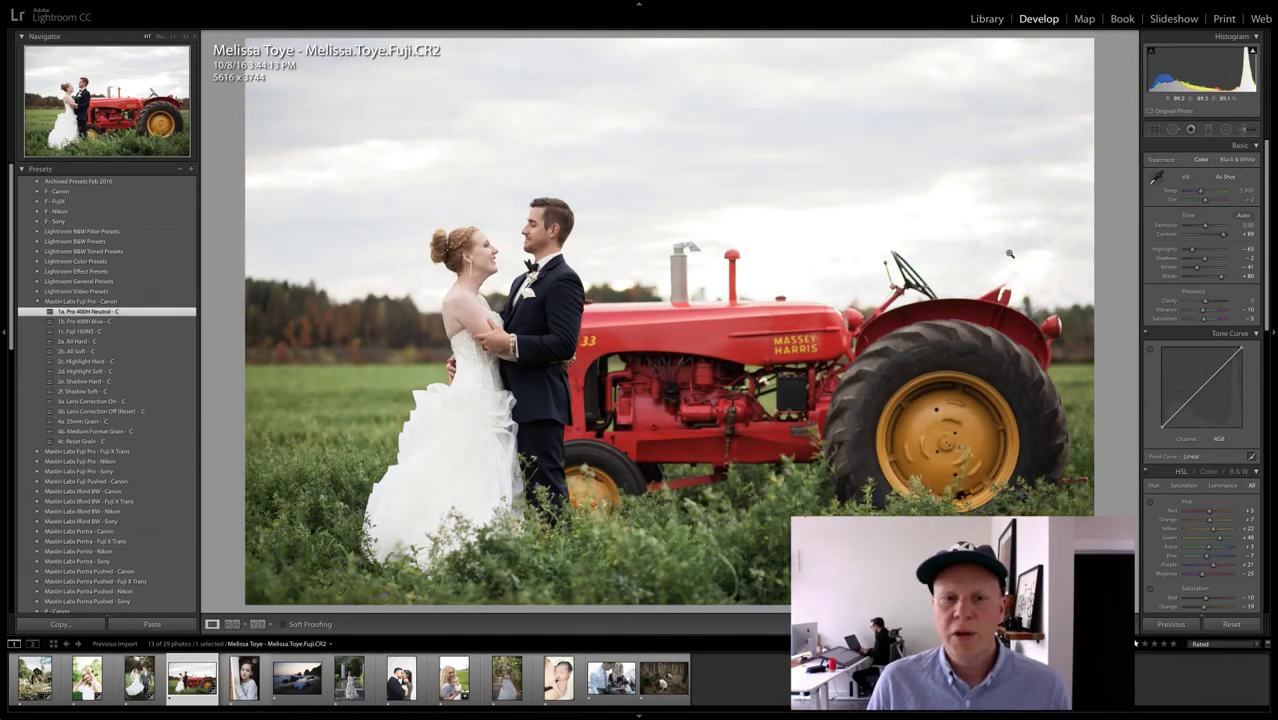
left_click(1202, 194)
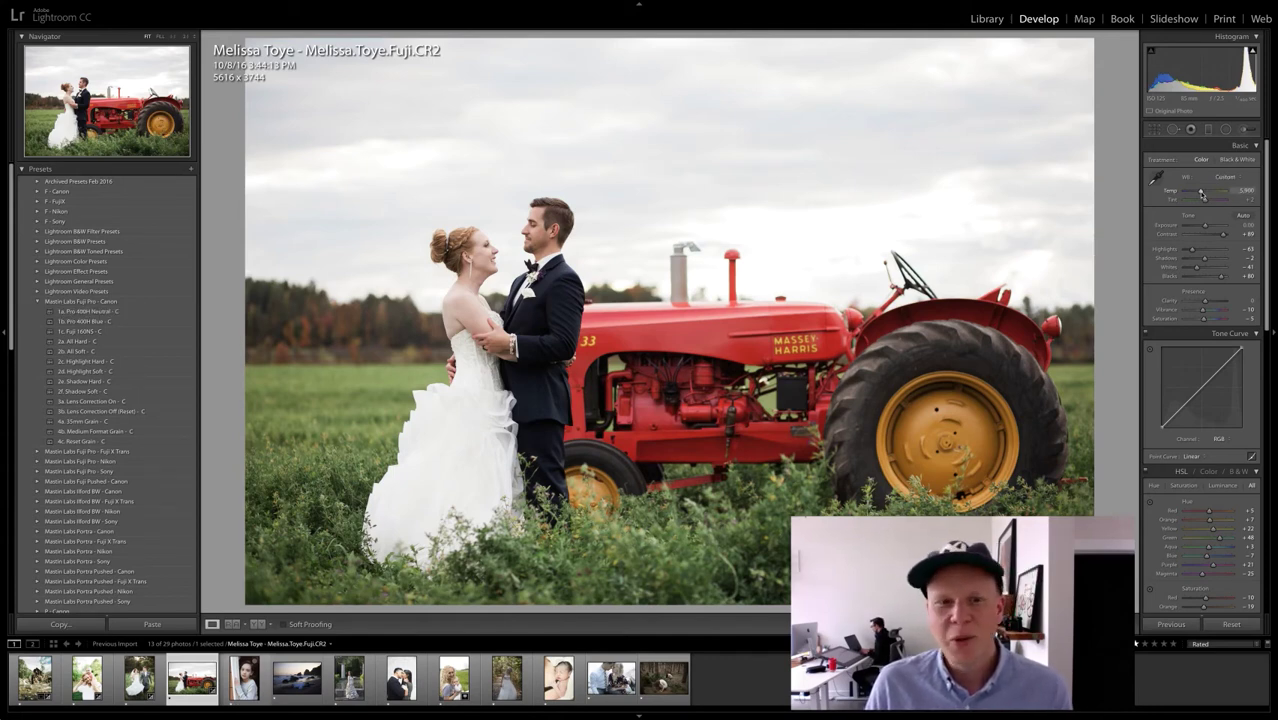
left_click_drag(1202, 194, 1205, 194)
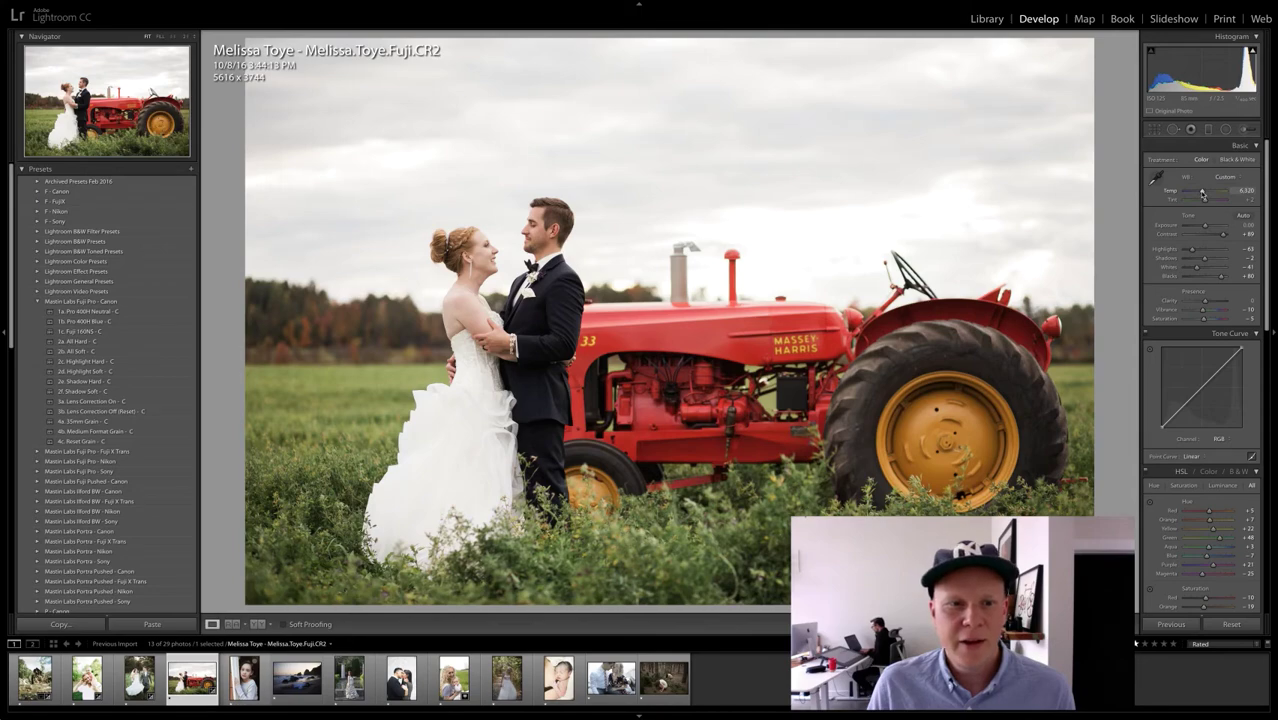
Step: Set the tractor photo's tint to -11, judging the skin up close and comparing the tint change off and on
left_click(452, 288)
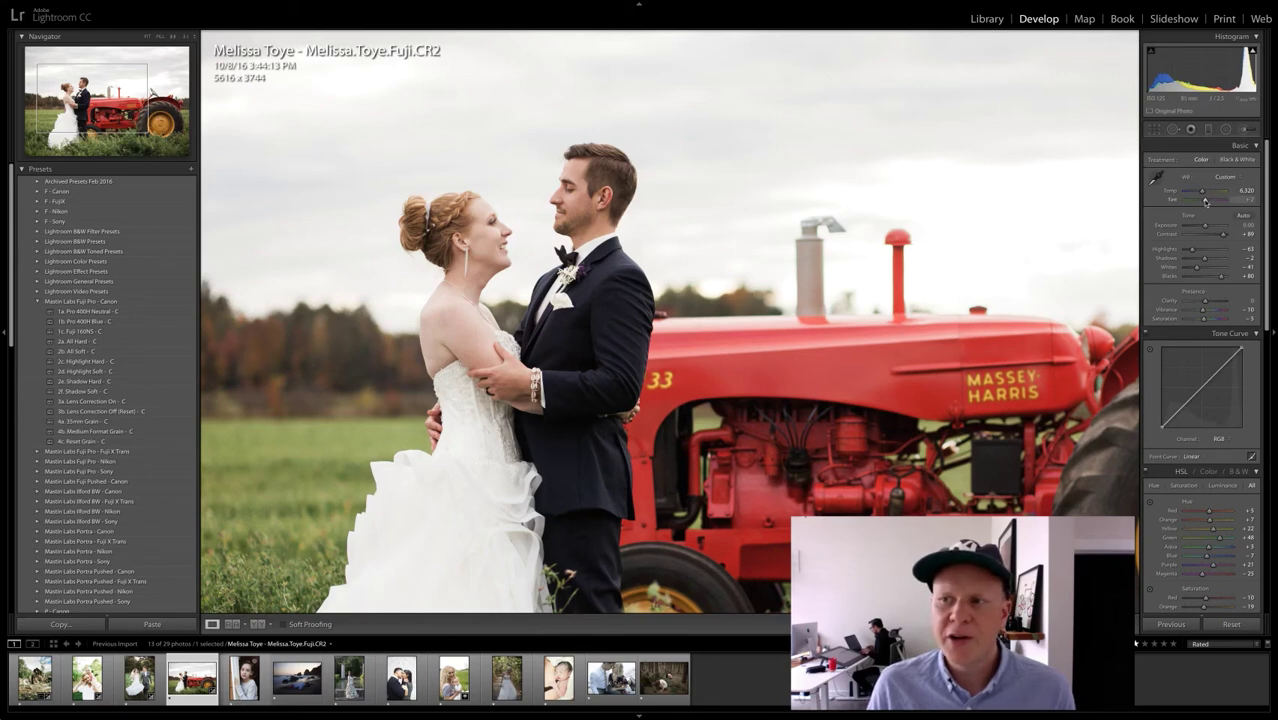
left_click_drag(1205, 201, 1204, 202)
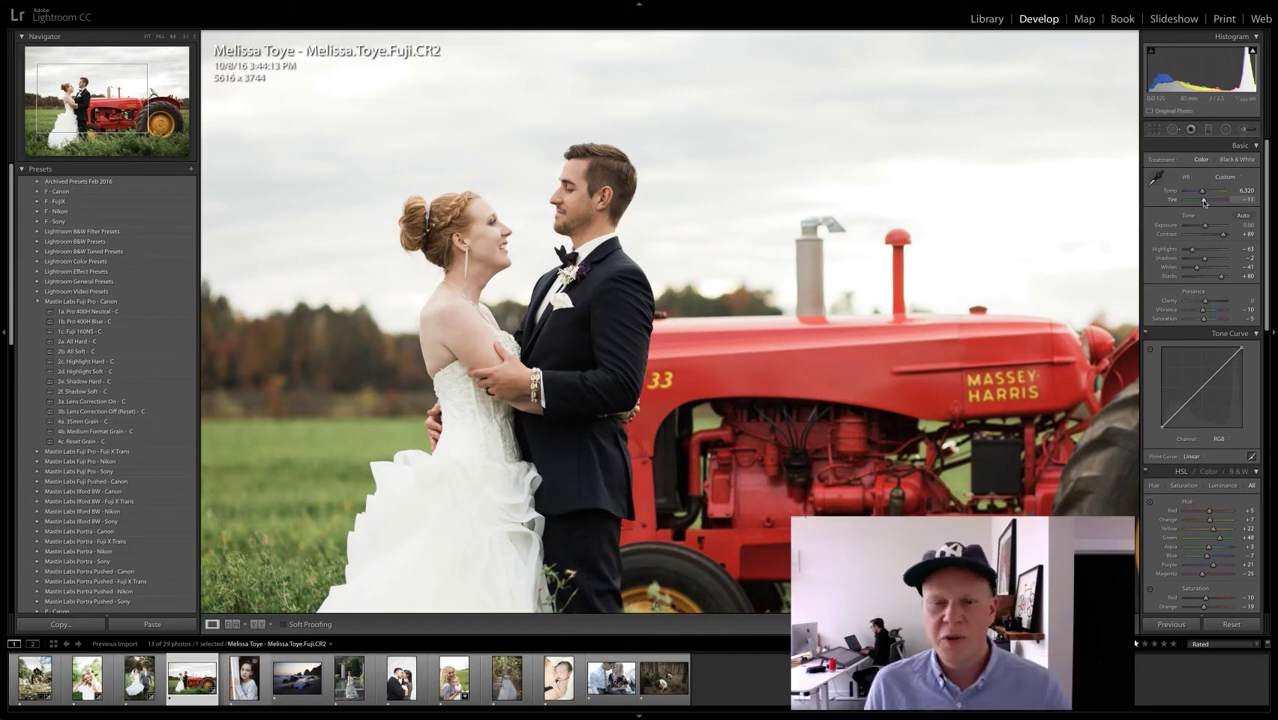
left_click(695, 320)
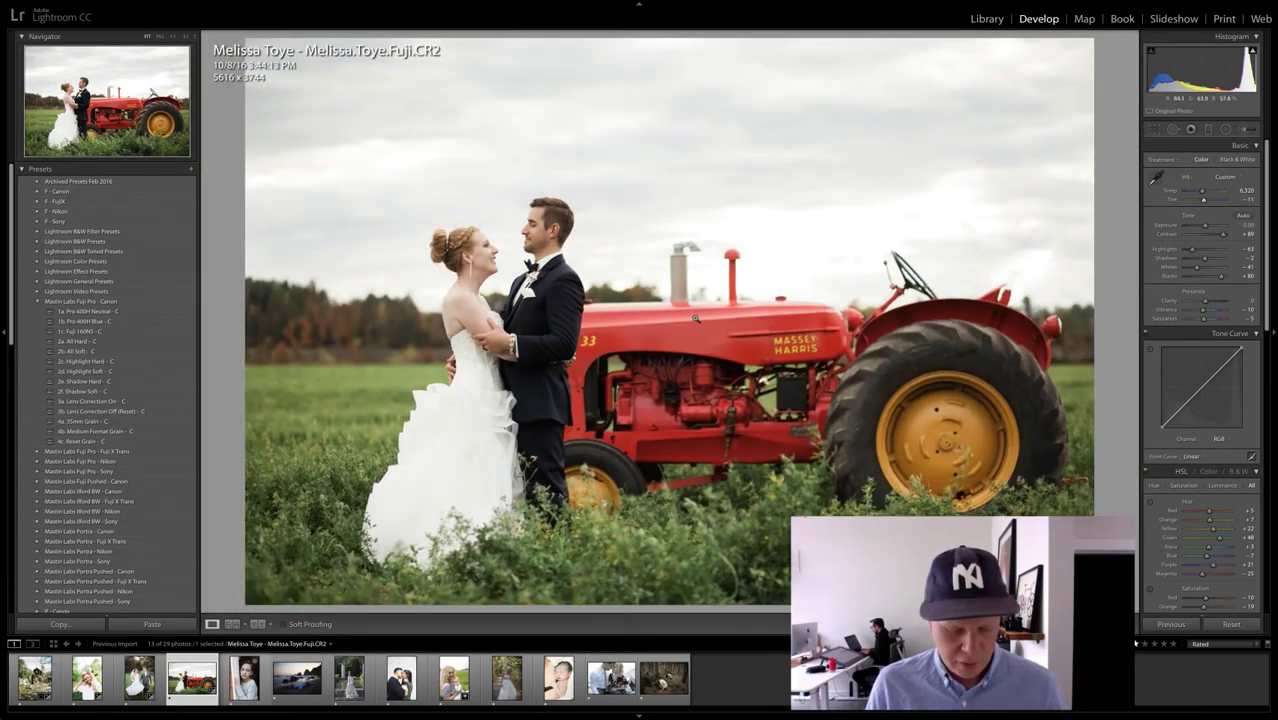
key("ctrl+z")
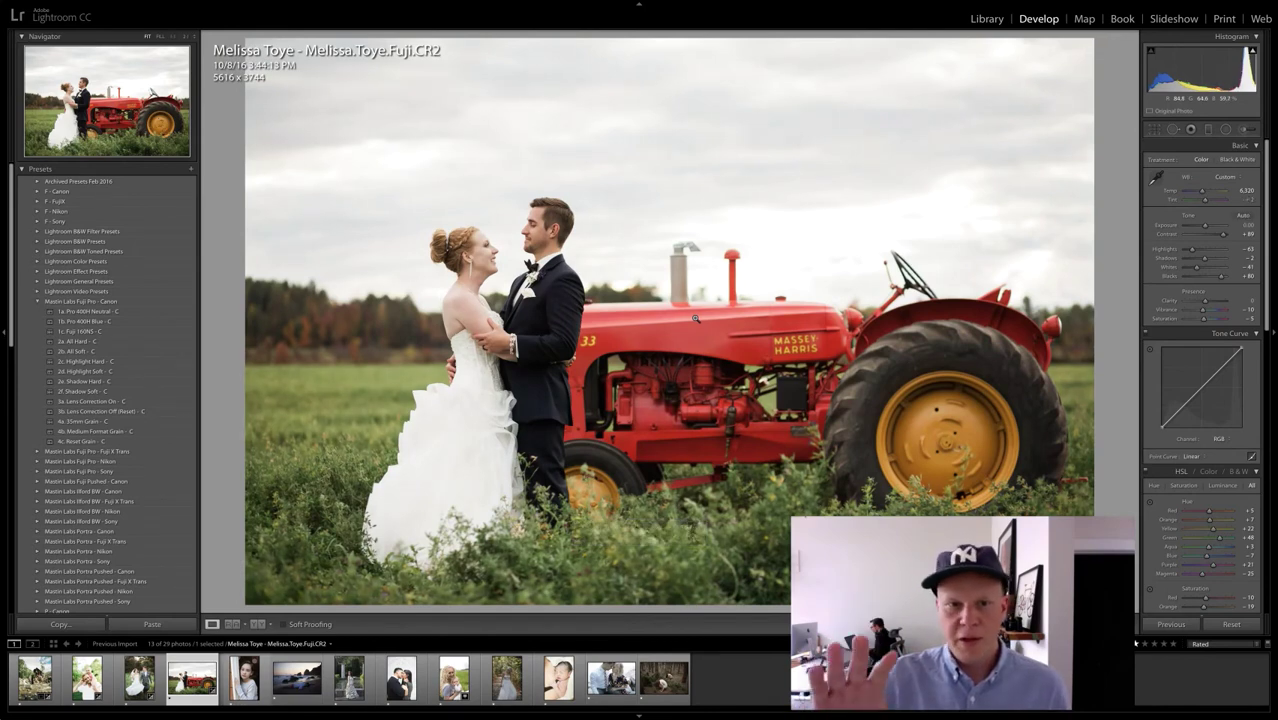
key("shift")
key("ctrl+shift+z")
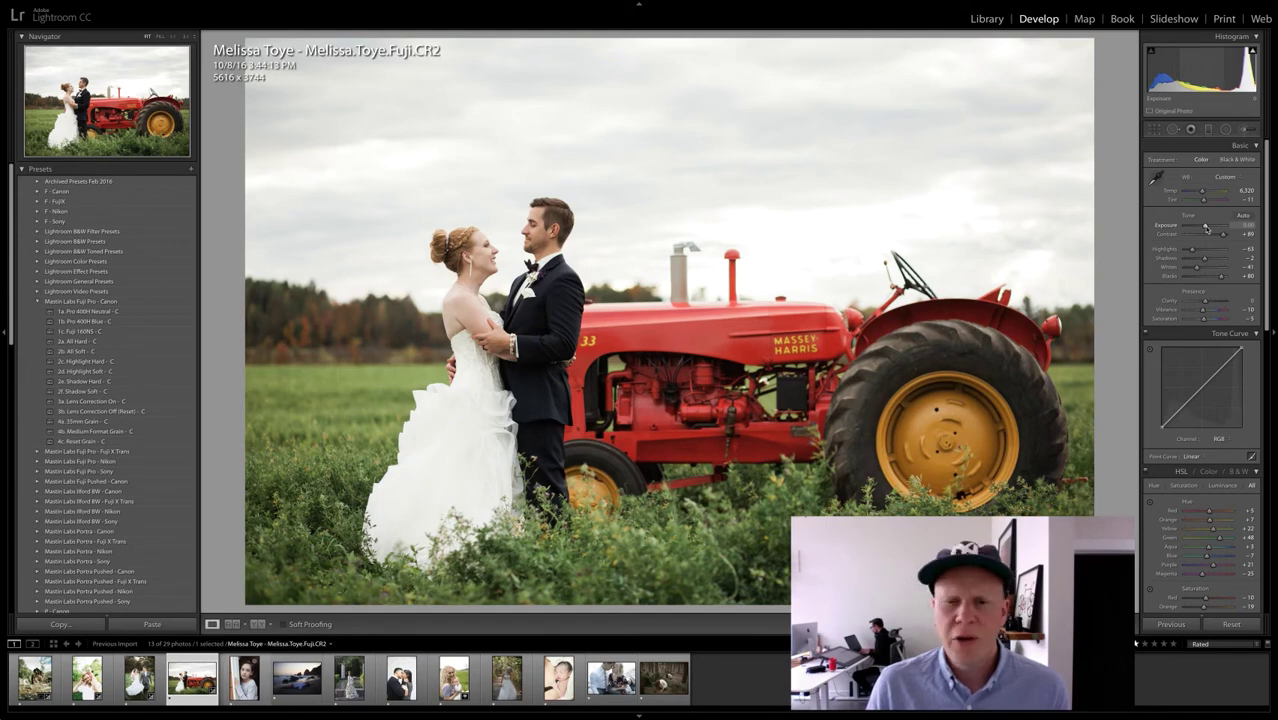
Step: Try raising the tractor photo's exposure slightly, then lower it by one increment
key("Up")
key("Up")
key("Up")
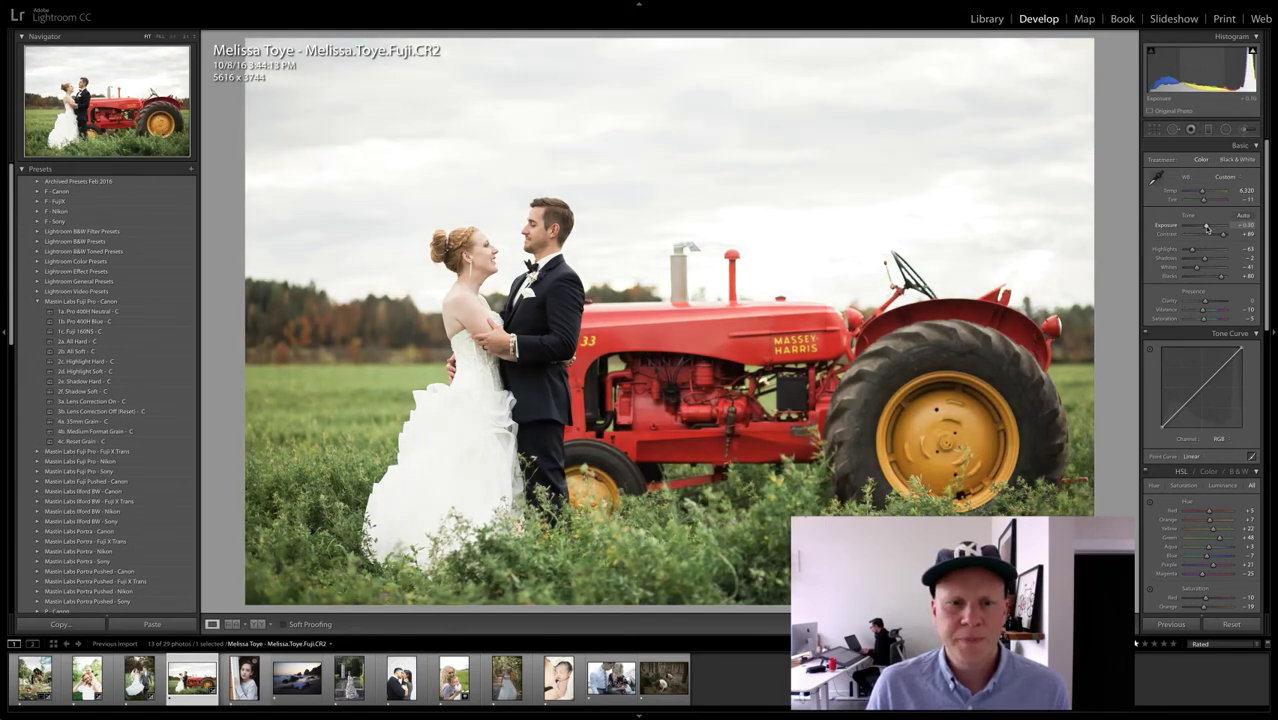
key("Down")
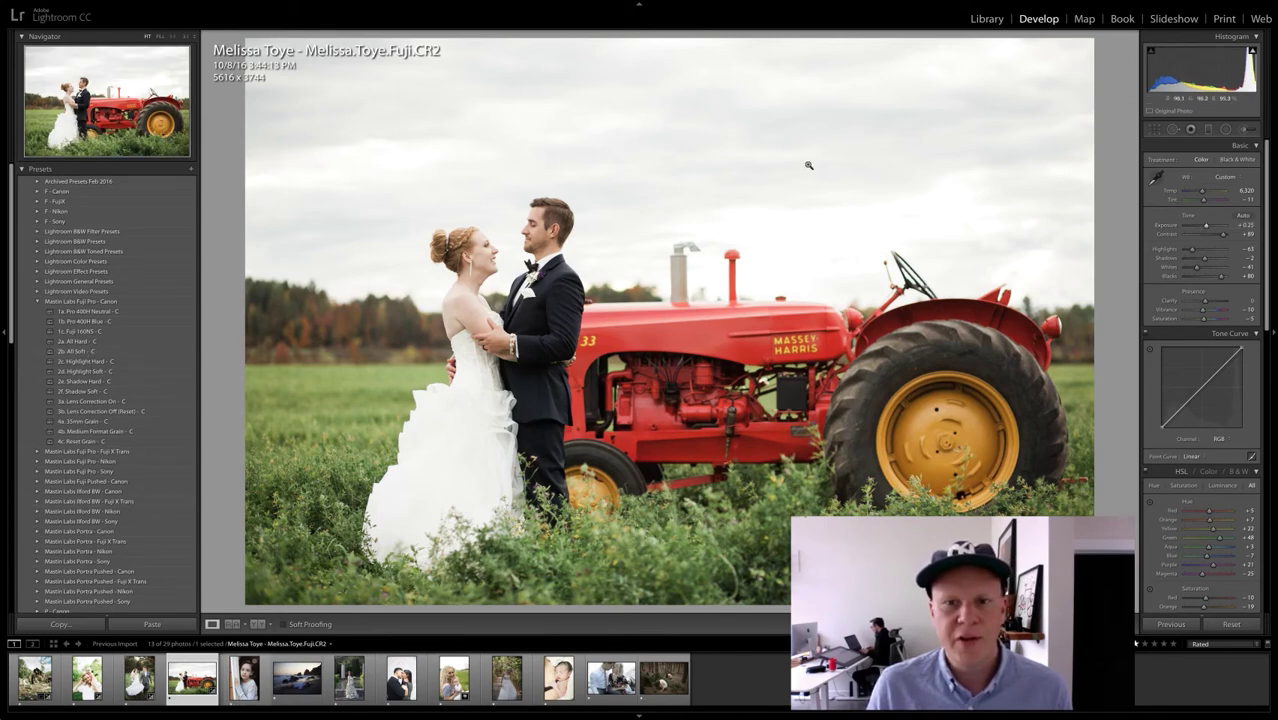
Step: Give the tractor photo the 2b. All Soft - C preset with exposure +0.10, comparing it against 1a. Pro 400H Neutral - C
left_click(80, 352)
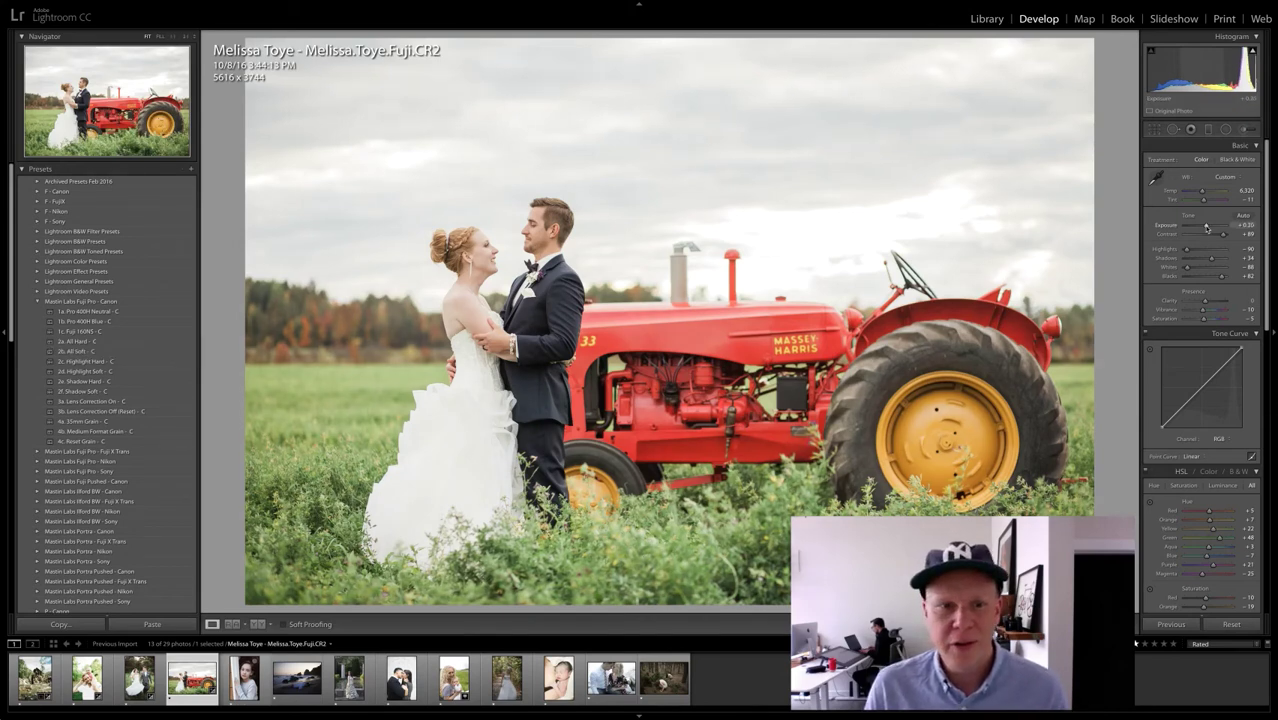
left_click_drag(1206, 228, 1204, 229)
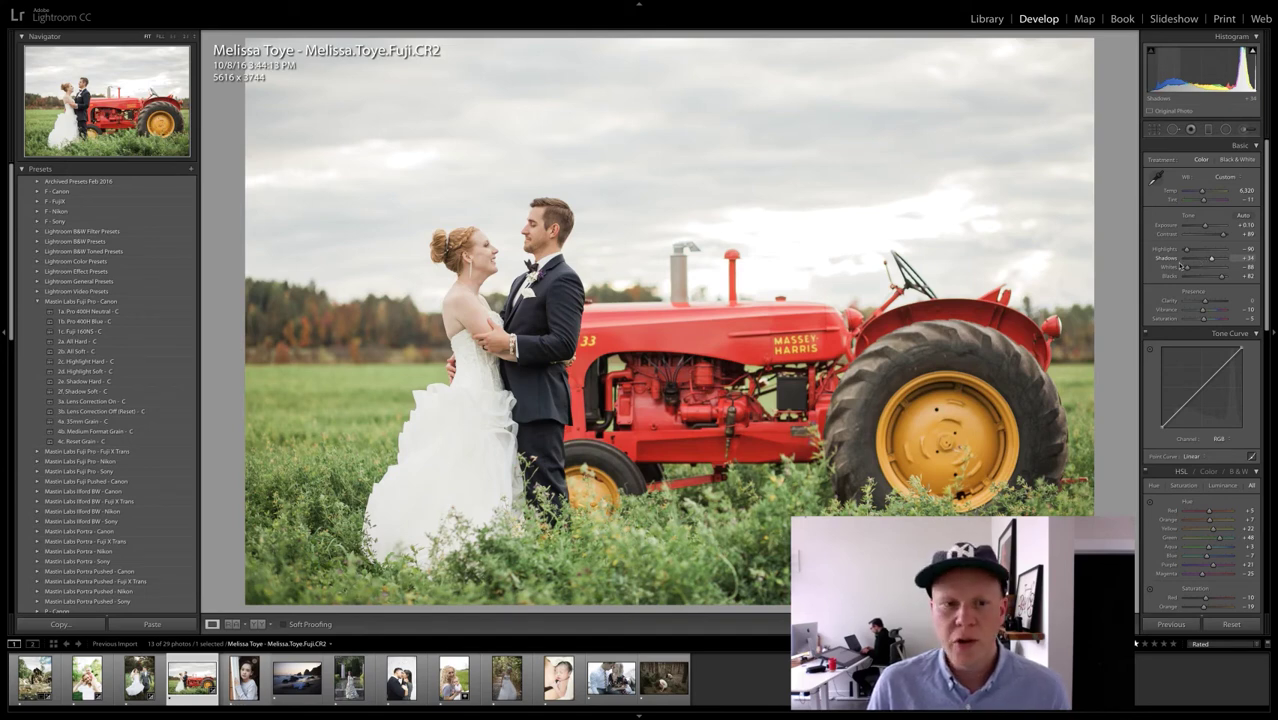
left_click(85, 311)
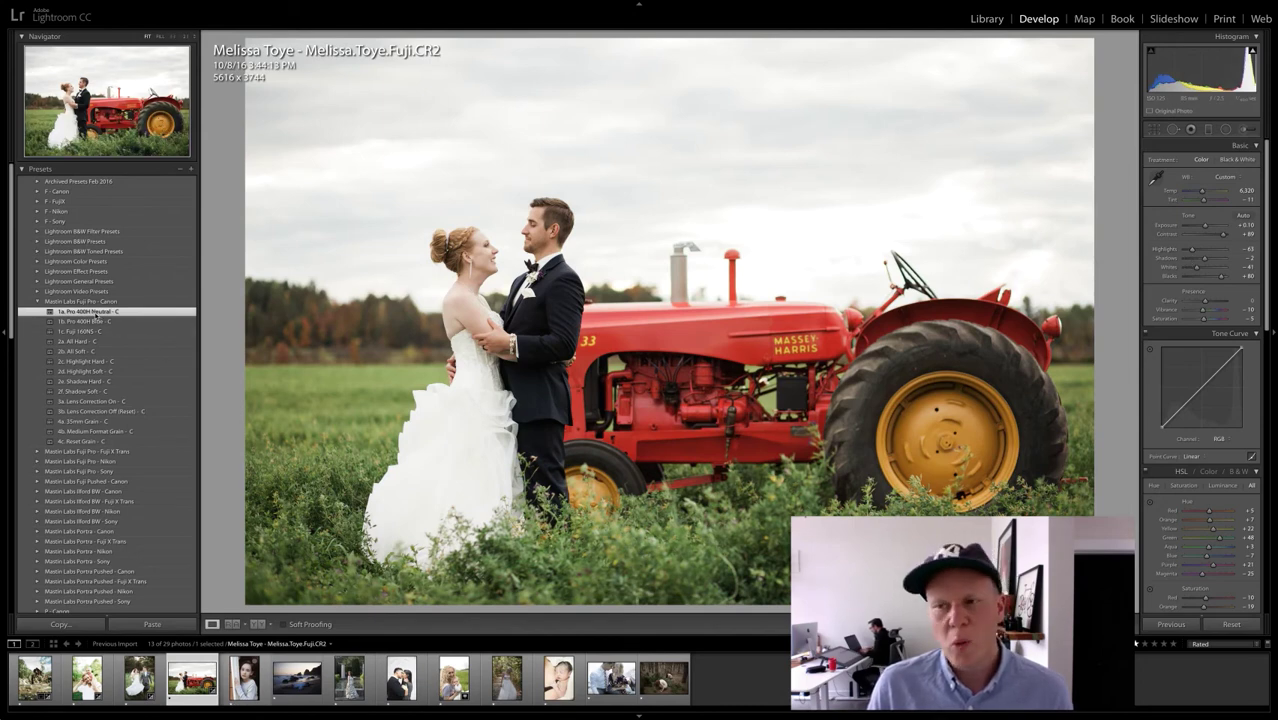
left_click(84, 352)
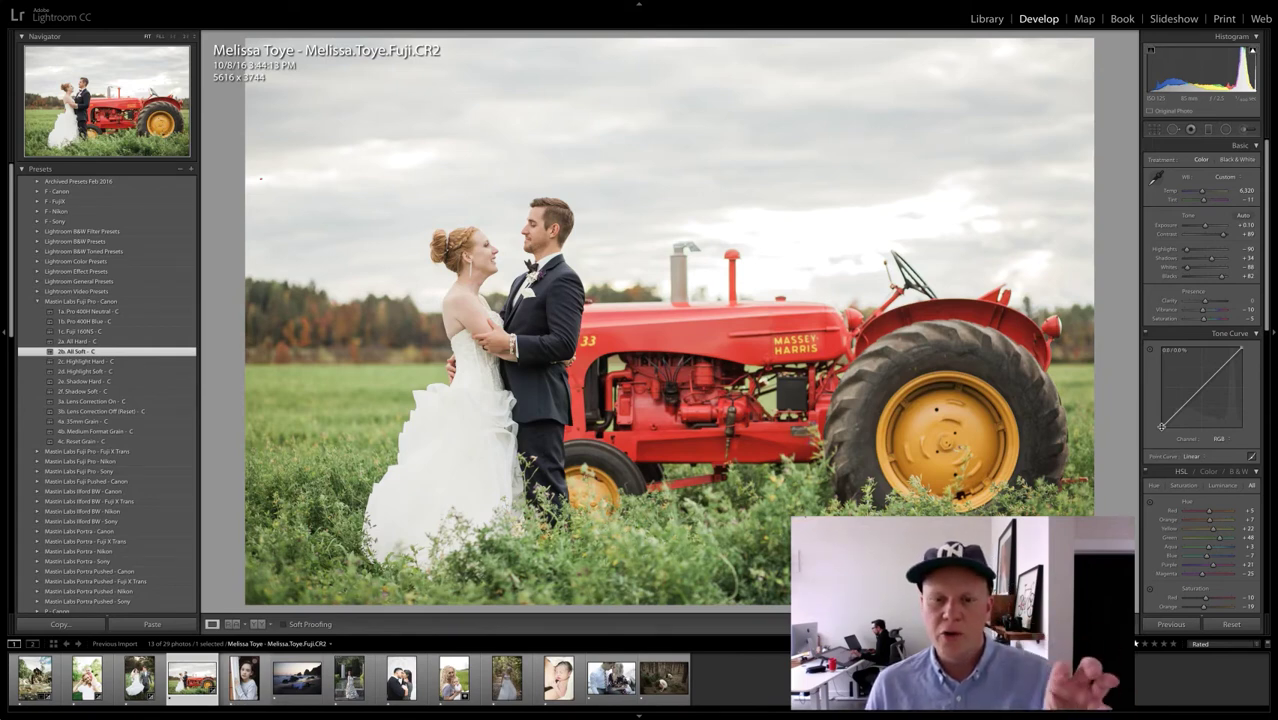
Step: Move the tone curve's black point slightly inward to deepen the tractor photo's blacks, and check the shadow clipping up close
left_click_drag(1161, 426, 1165, 433)
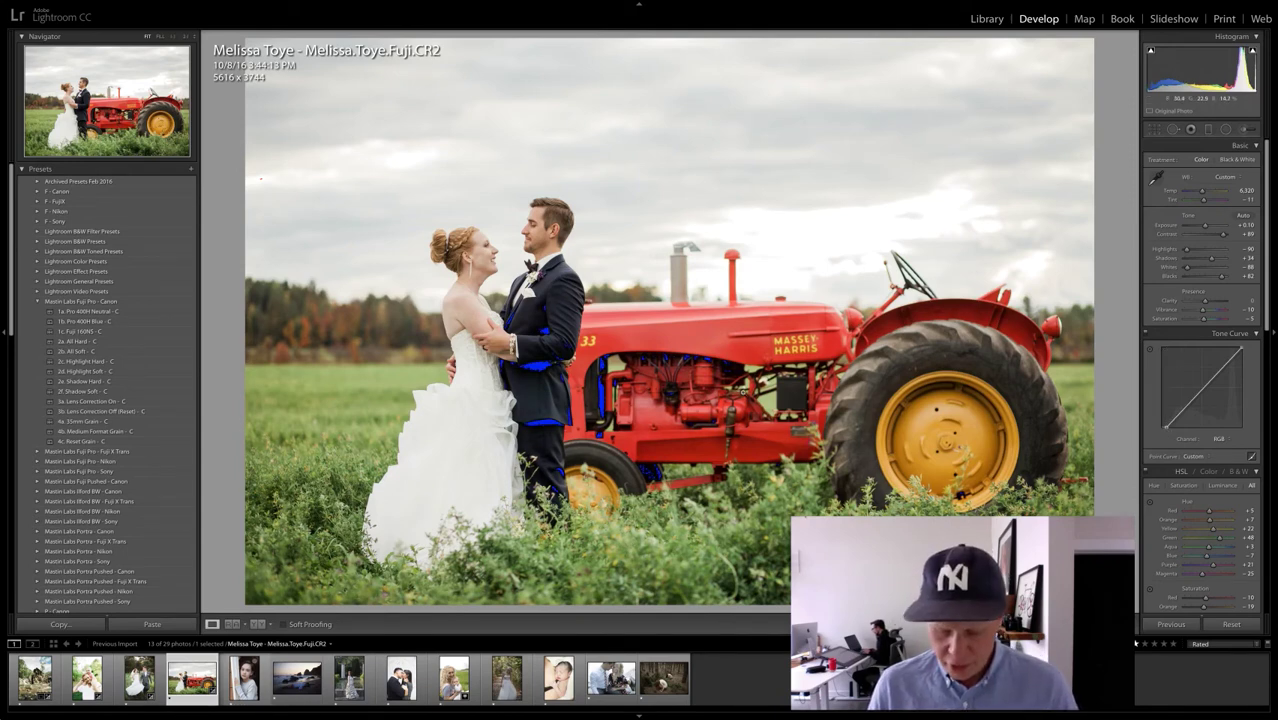
key("j")
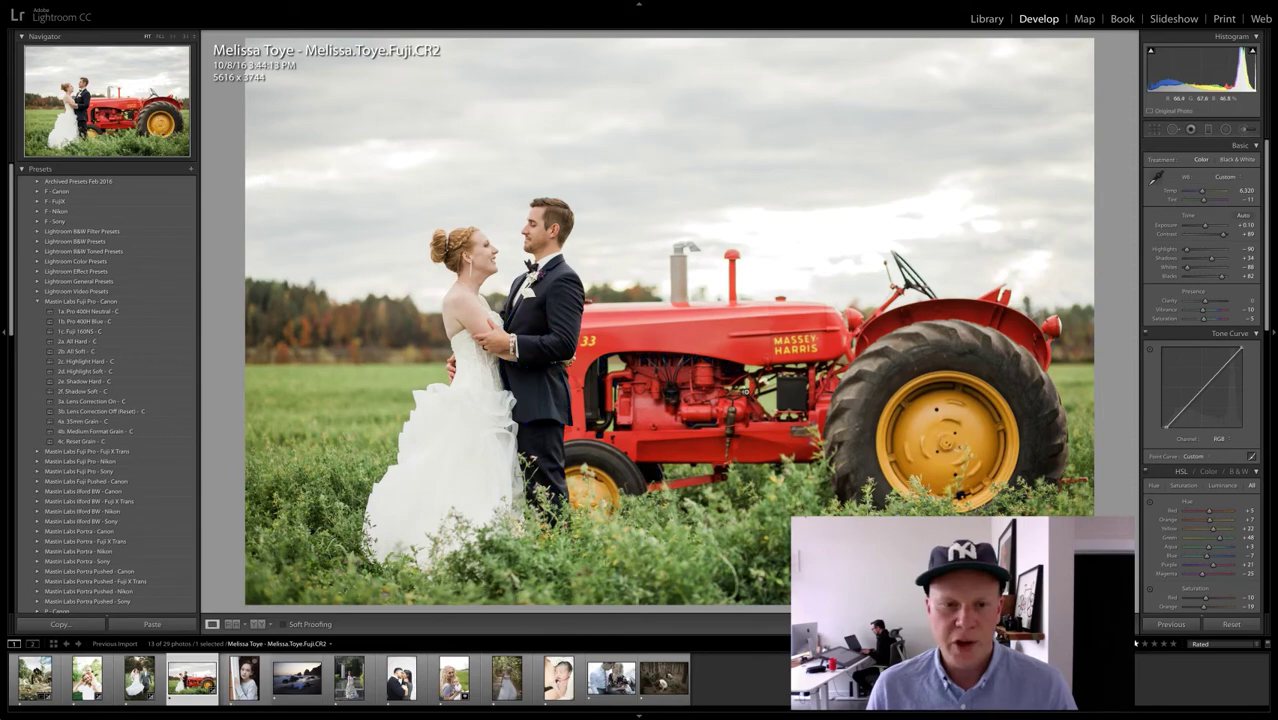
left_click(545, 352)
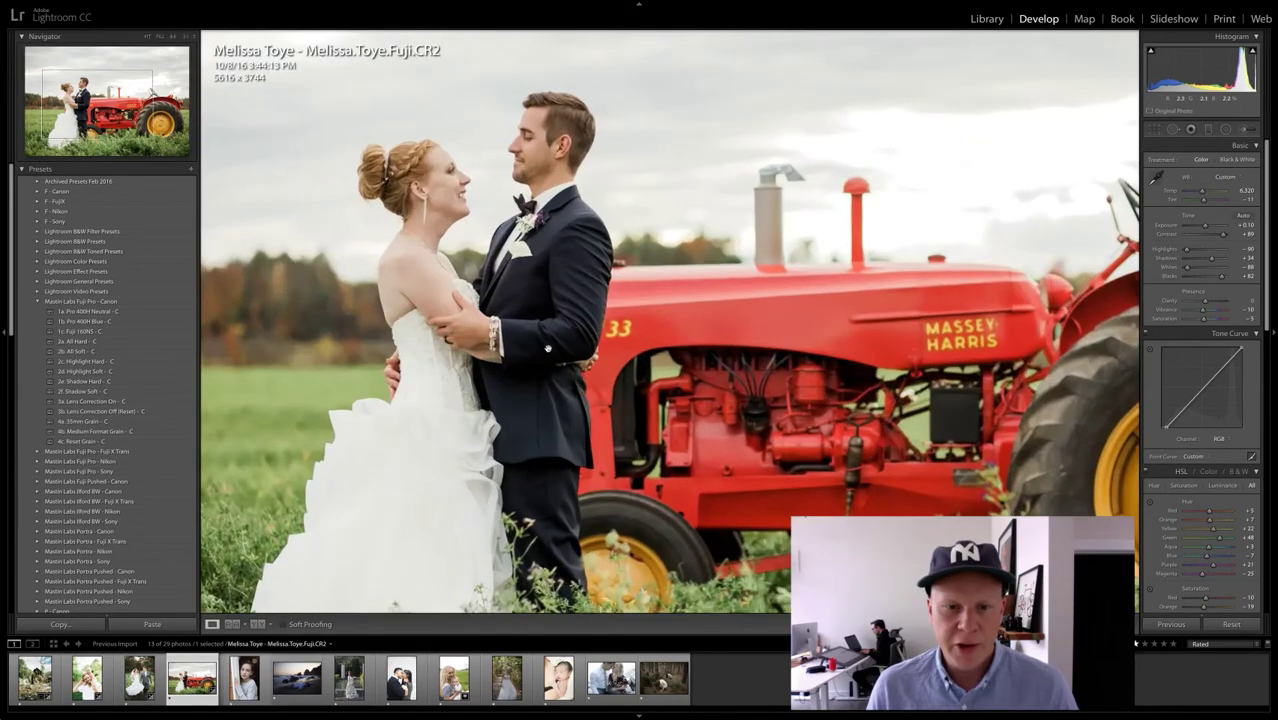
key("j")
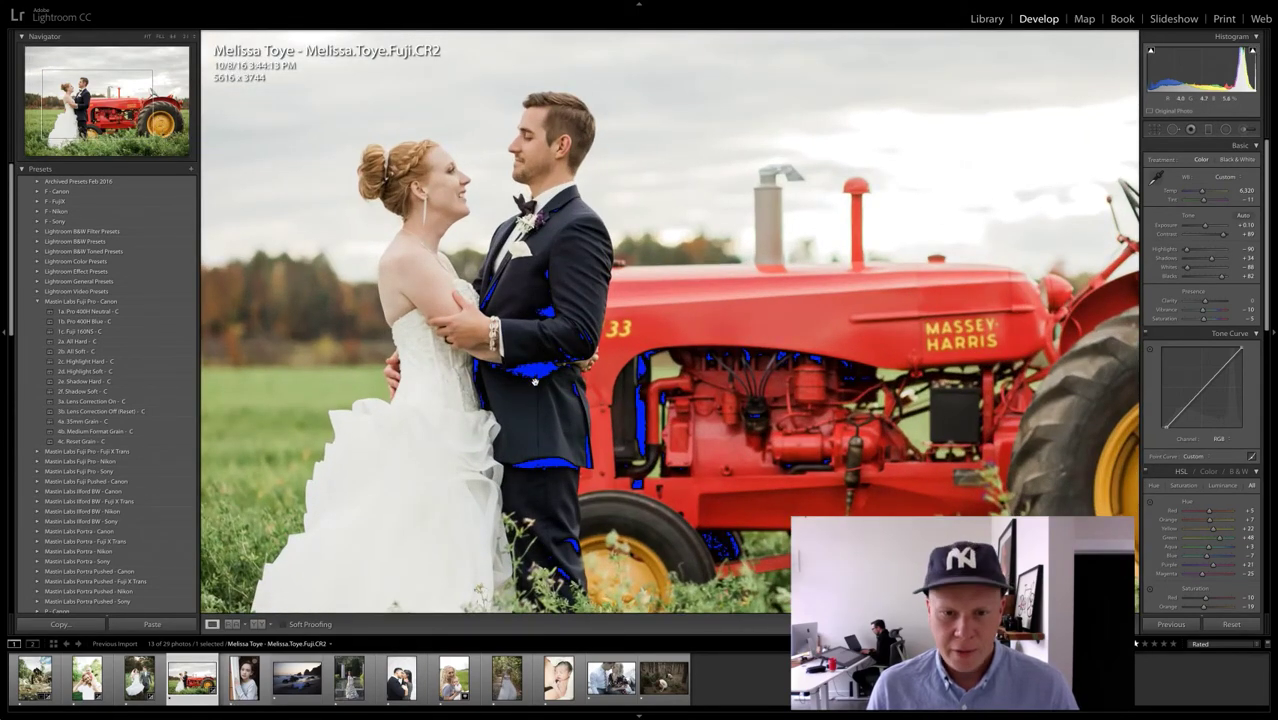
left_click(617, 407)
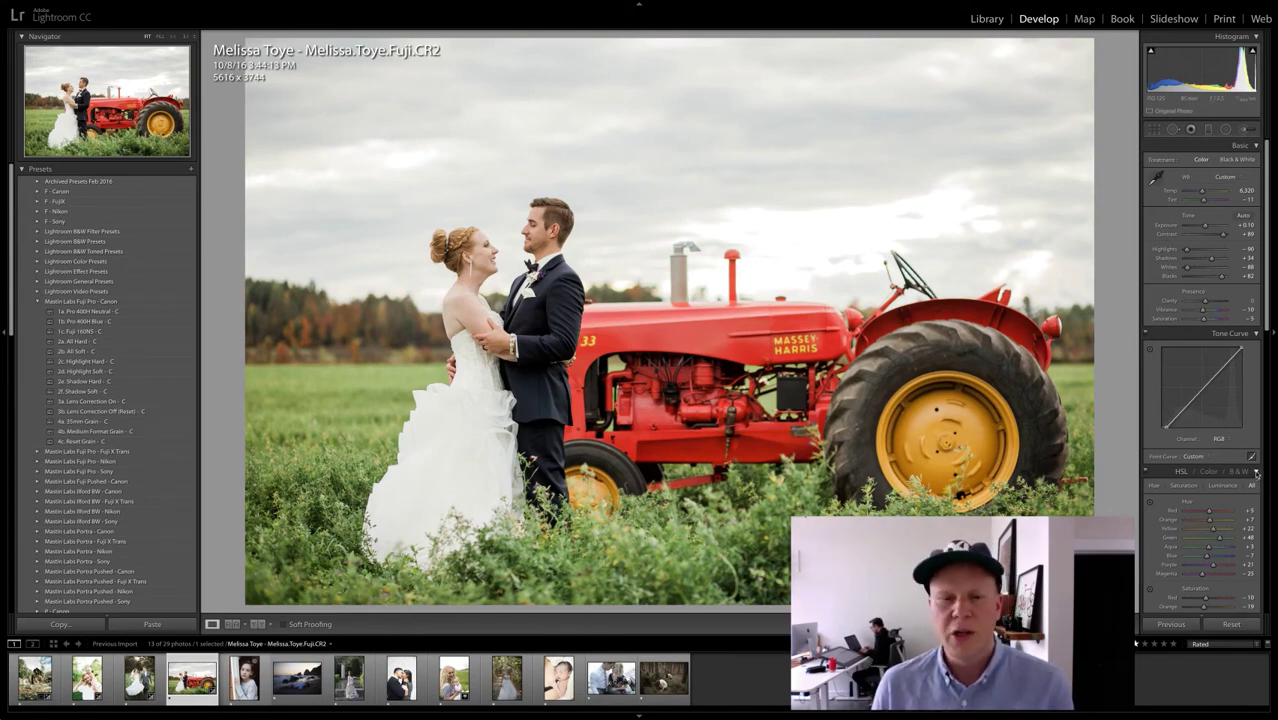
Step: Collapse the open adjustment sections from HSL through Transform, and compare the tractor photo with its original
left_click(1256, 474)
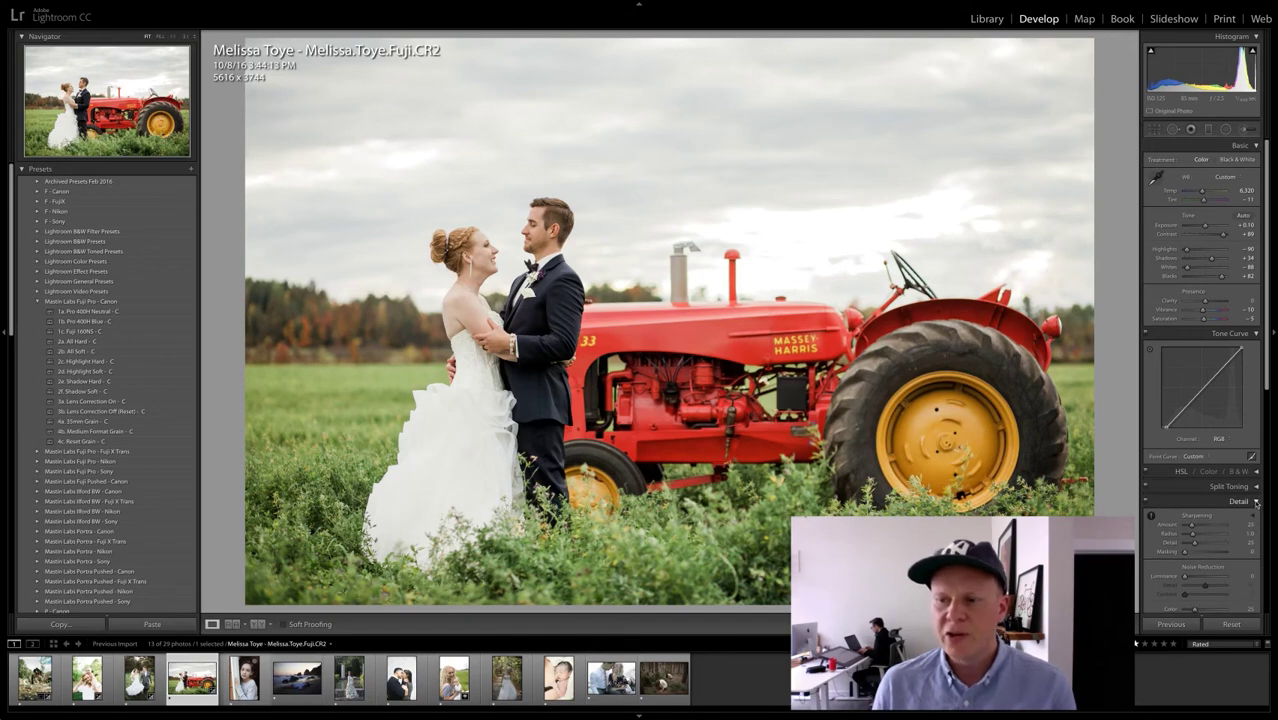
left_click(1256, 502)
left_click(1256, 516)
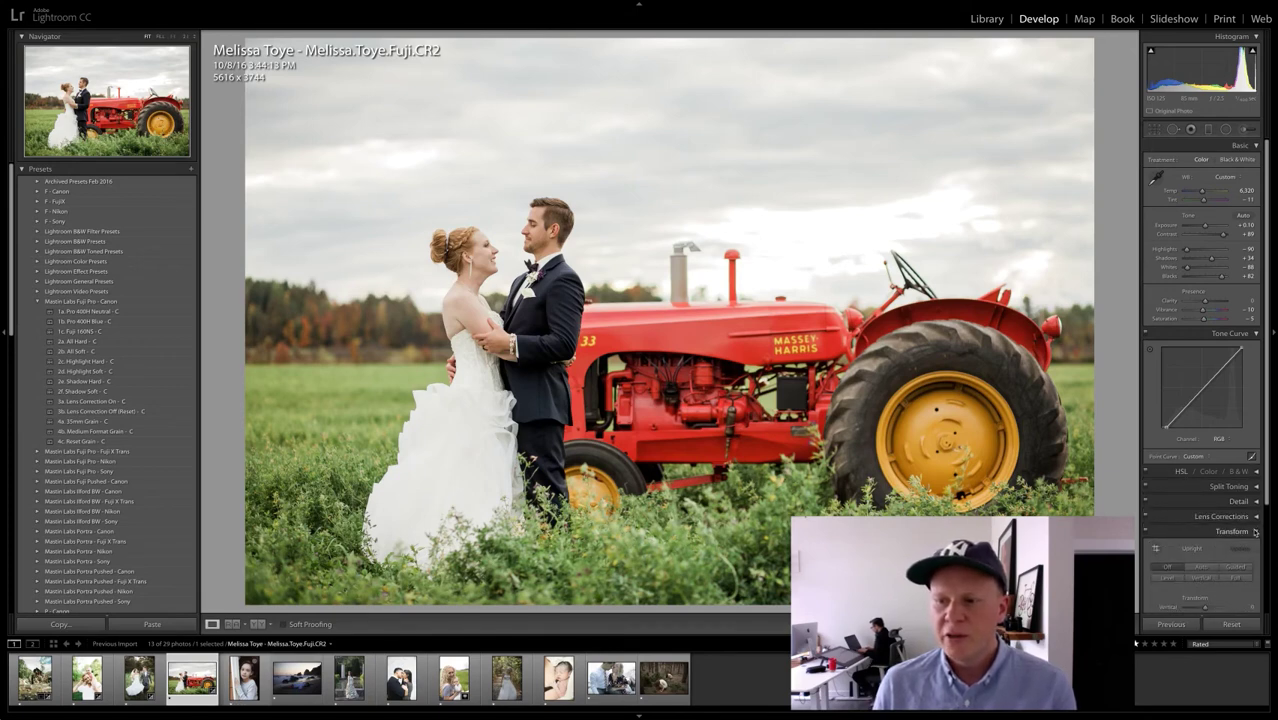
left_click(1256, 532)
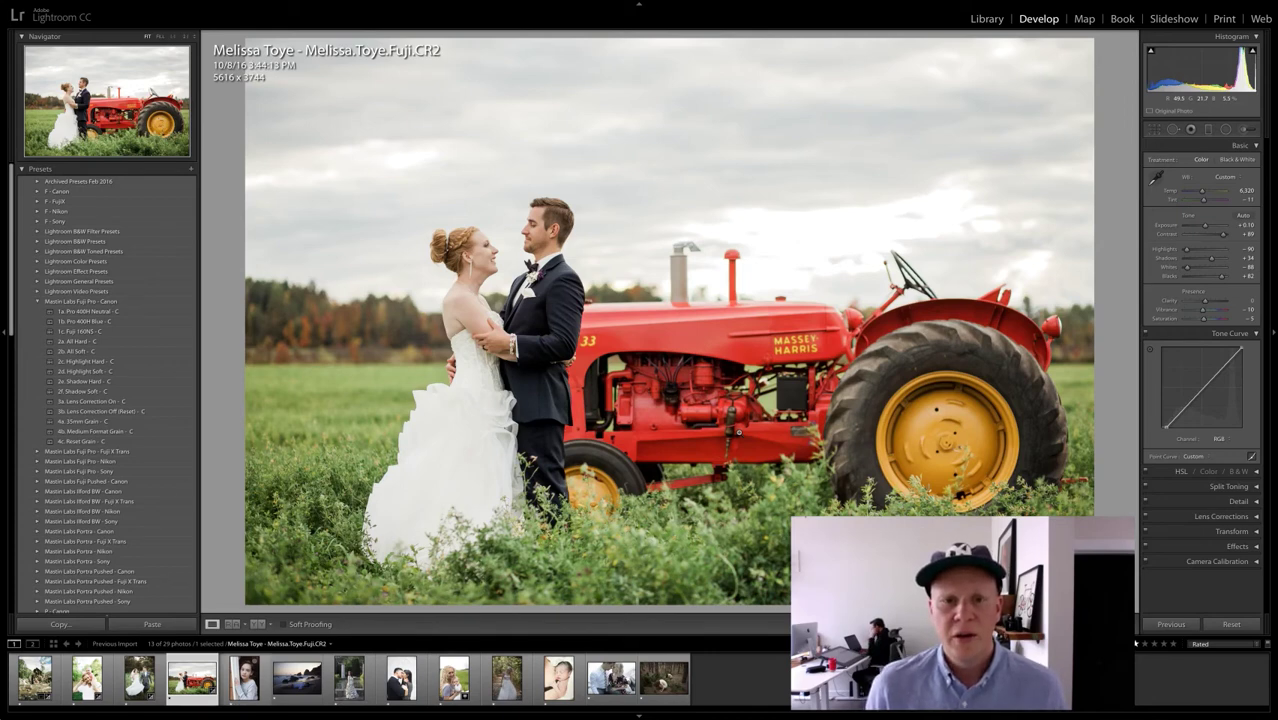
key("backslash")
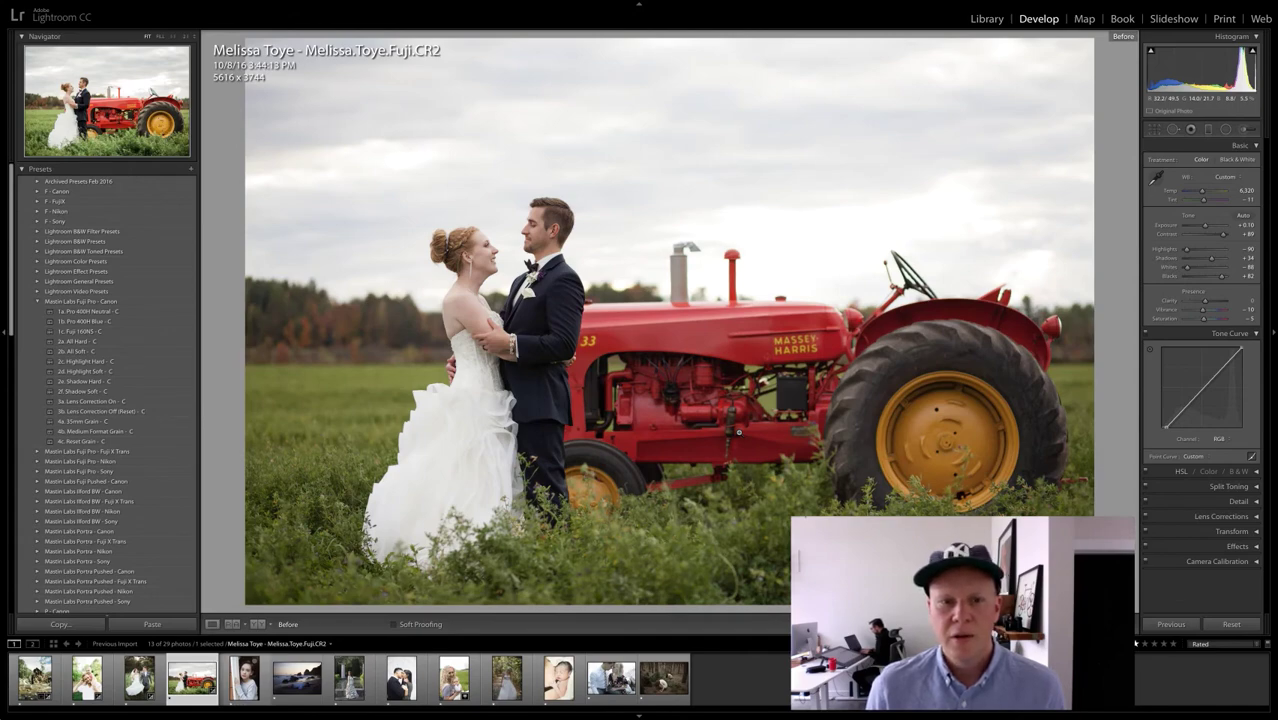
key("backslash")
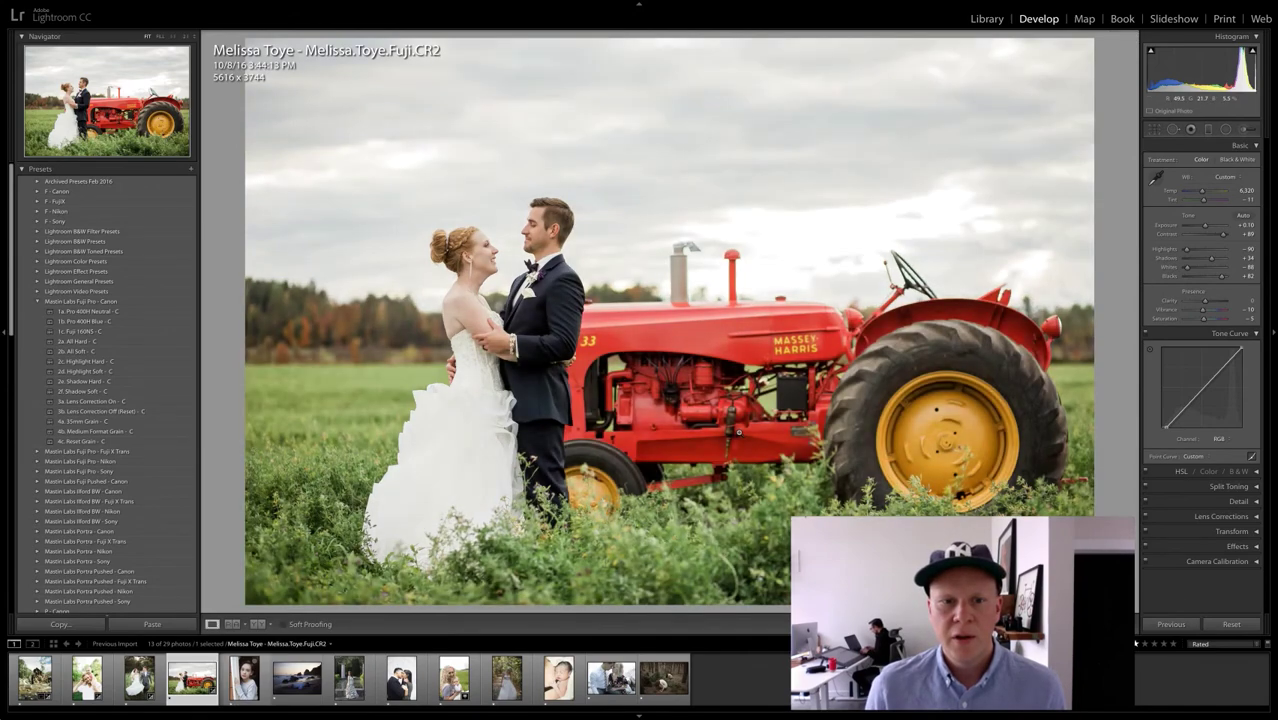
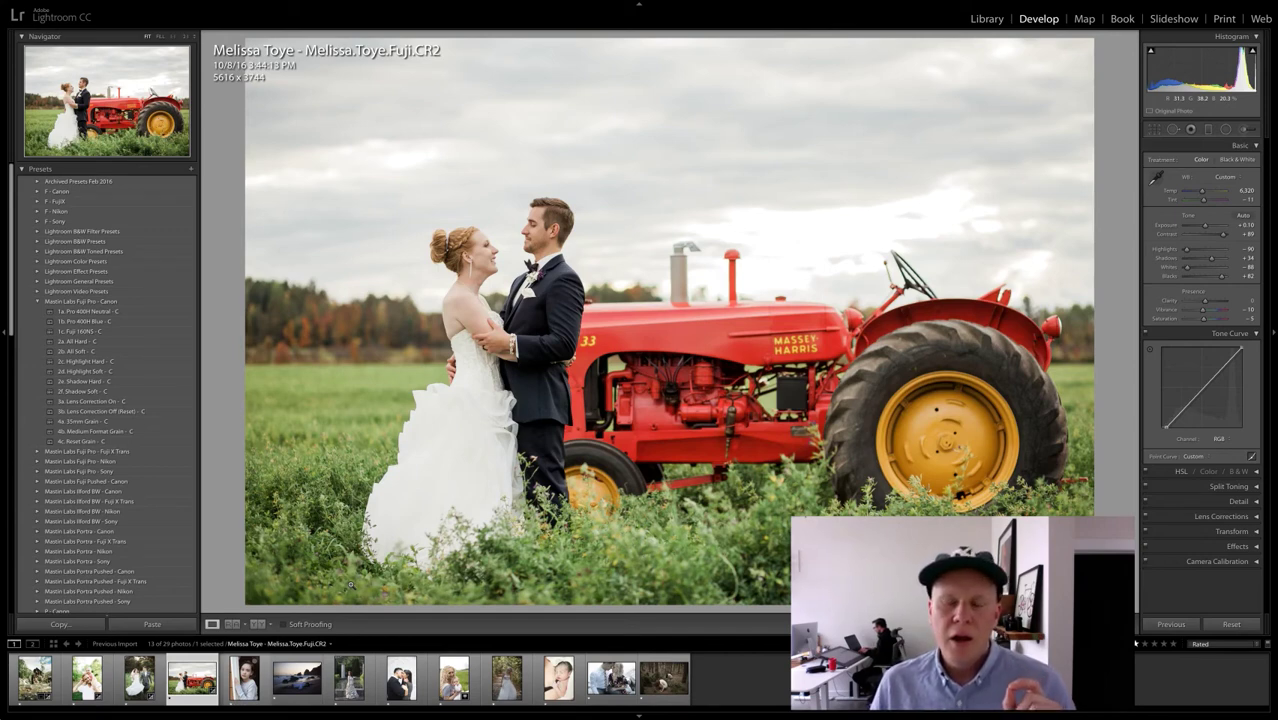
Step: Try converting the tractor photo to black and white, and undo the conversion
left_click(1244, 160)
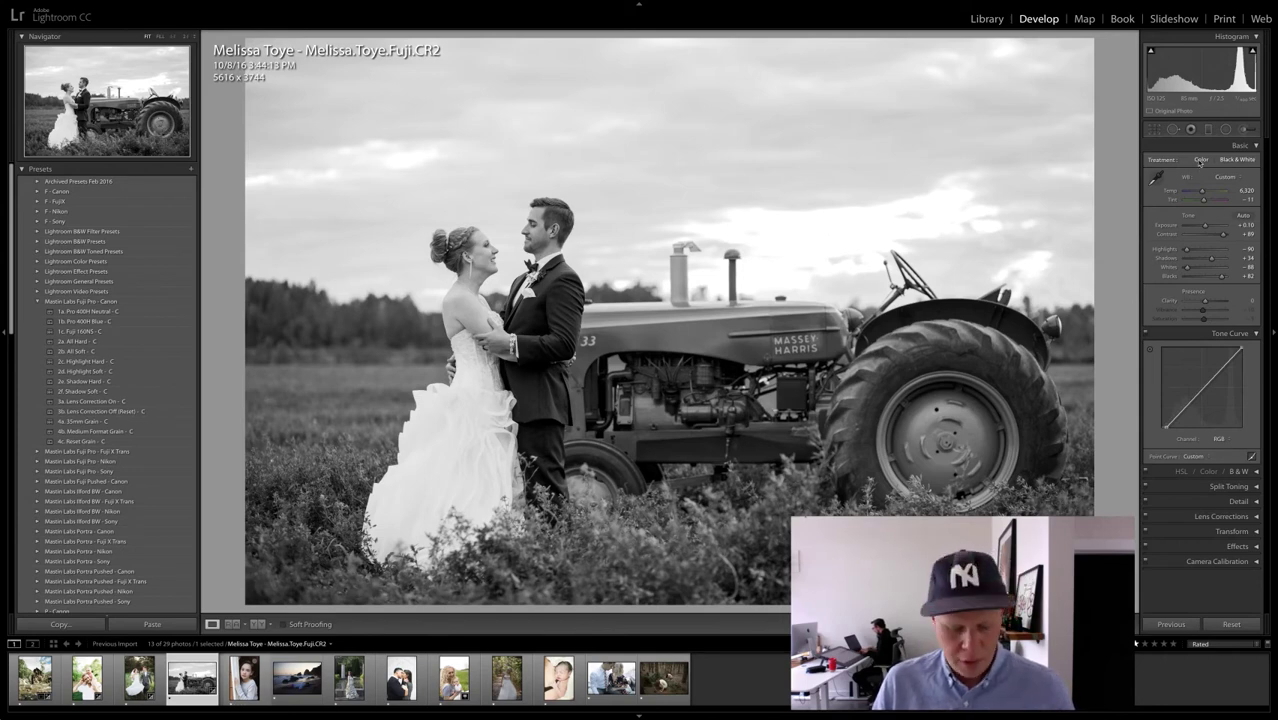
key("ctrl+z")
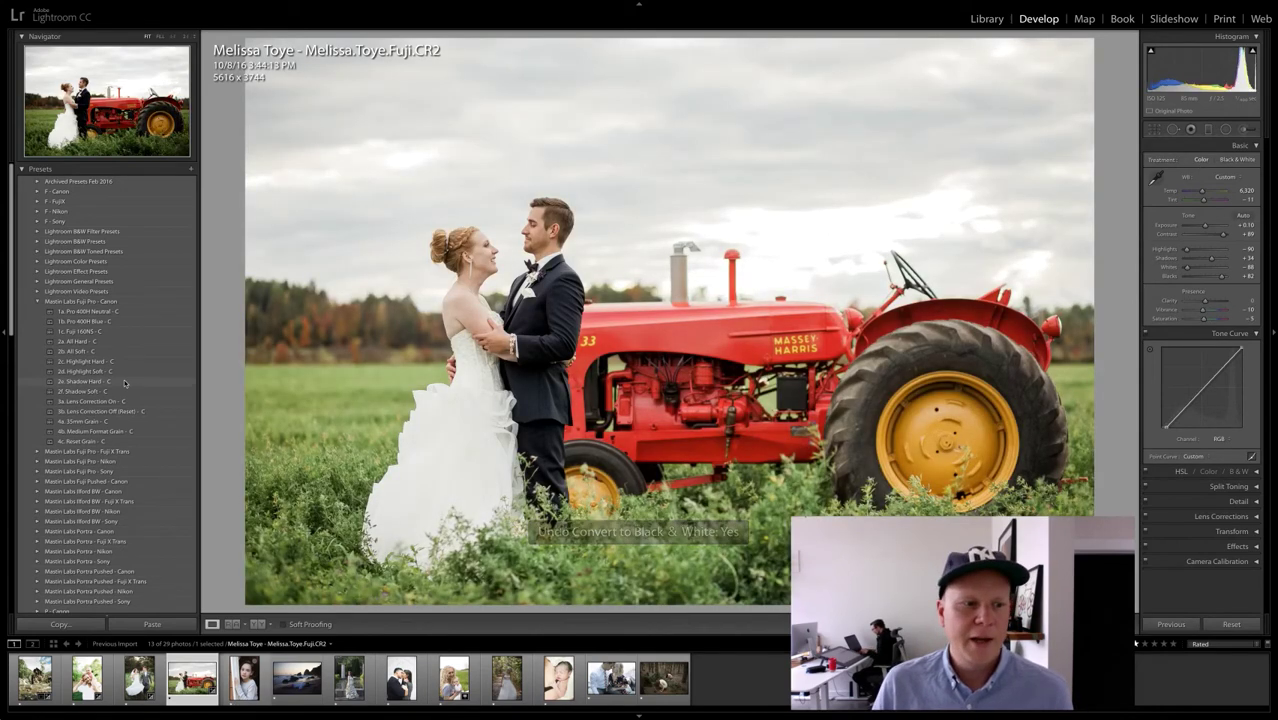
Step: Give the tractor photo the 1c. Delta 3200 35mm - C preset from Mastin Labs Ilford BW - Canon, and inspect the grain up close
left_click(36, 302)
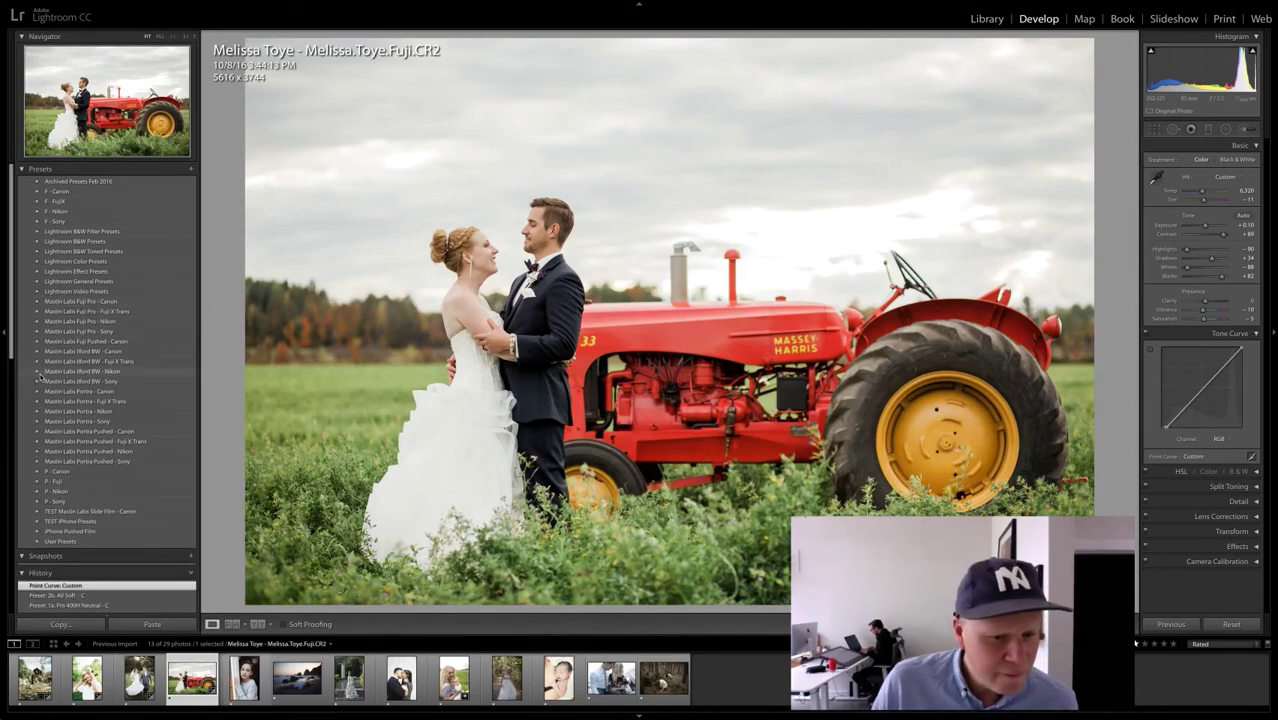
left_click(37, 352)
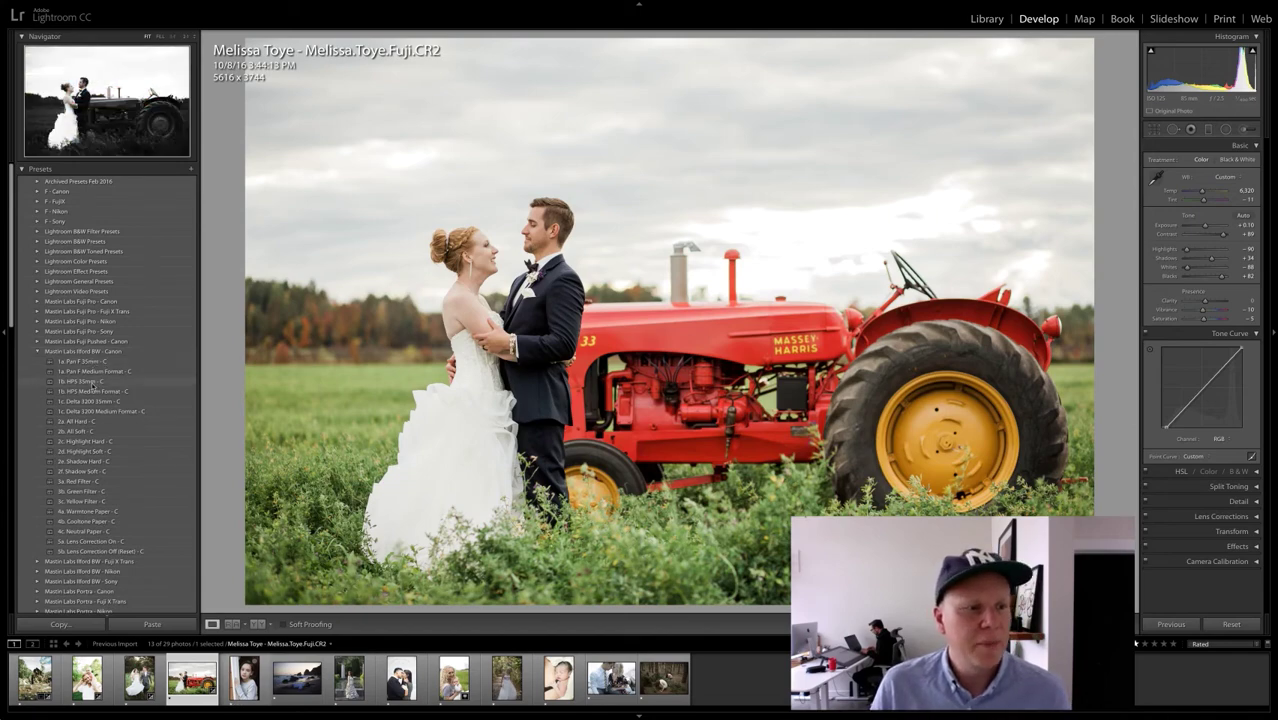
left_click(93, 402)
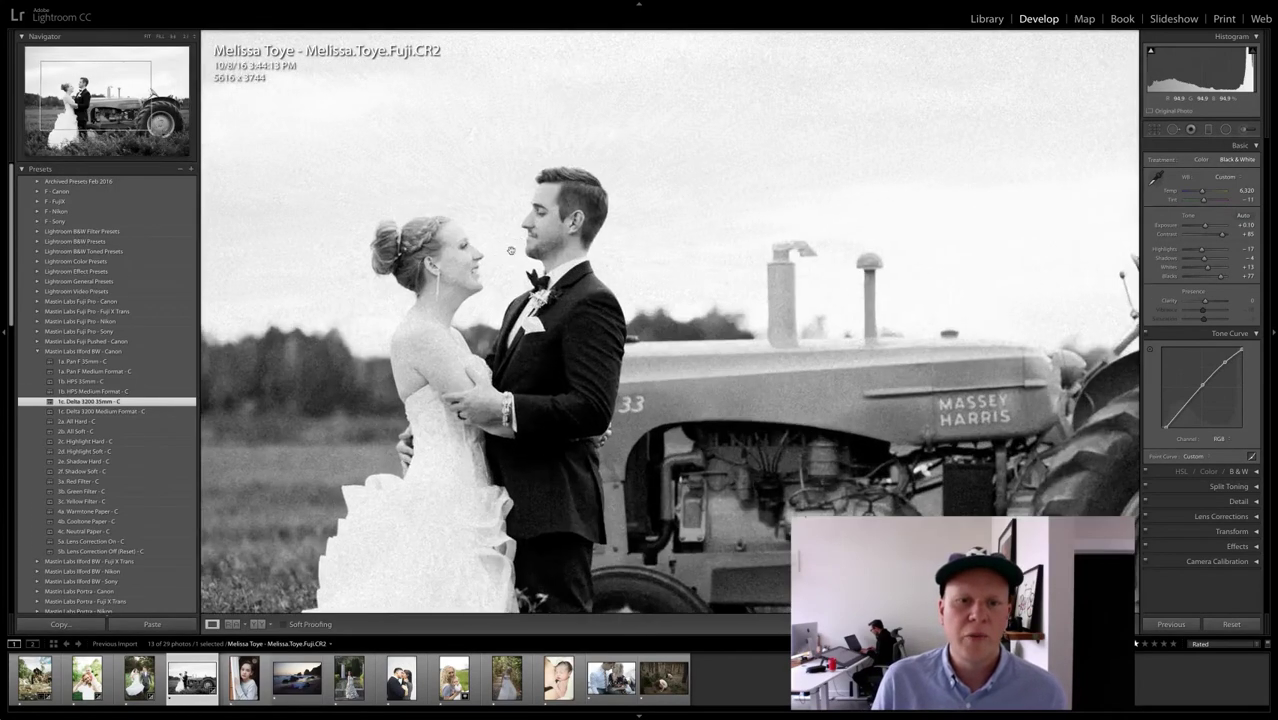
left_click(518, 248)
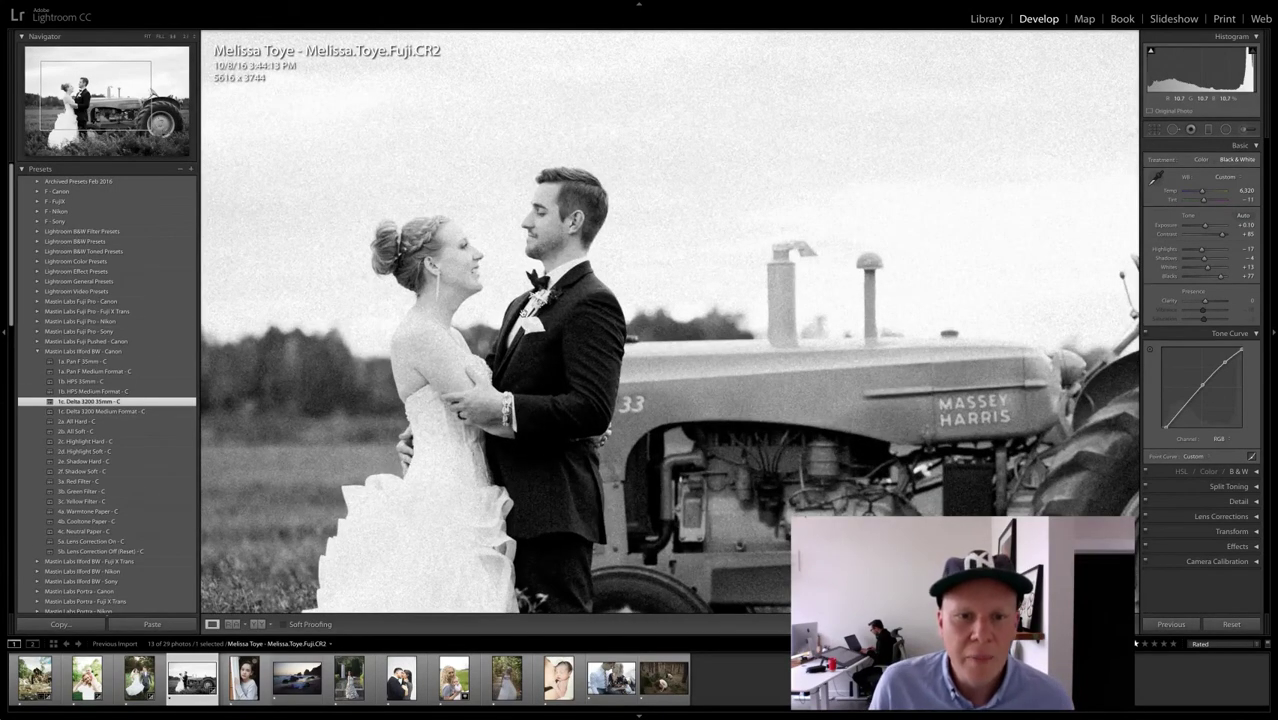
left_click_drag(523, 315, 555, 337)
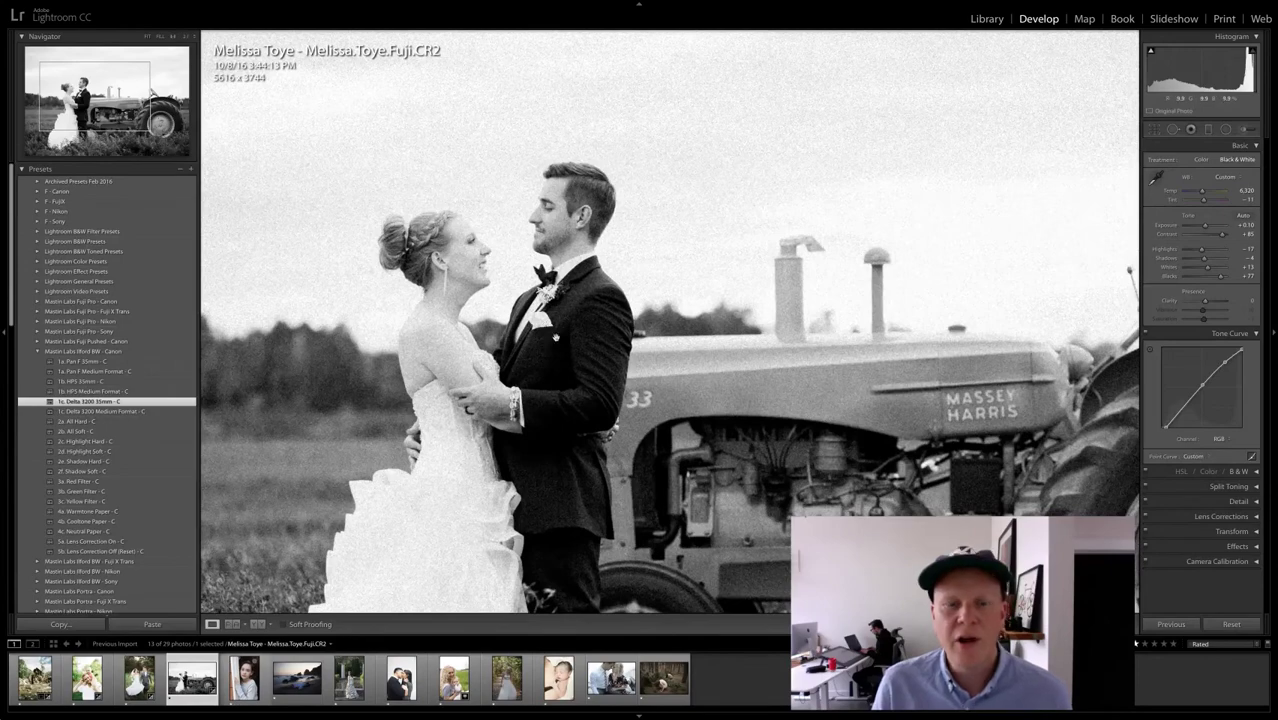
left_click(555, 337)
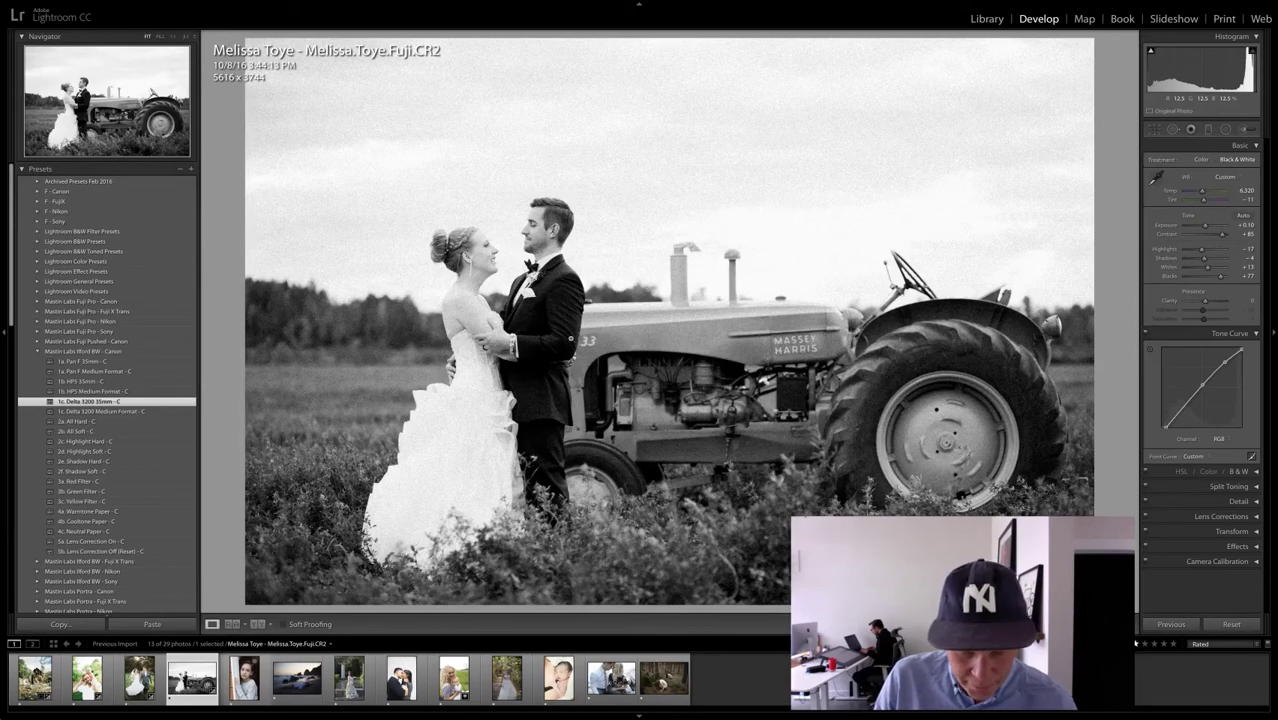
Step: Give the girl's doorway portrait the 1c. Portra 400 +1 NP preset from Mastin Labs Portra Pushed - Nikon, and compare it with the unedited look
key("Right")
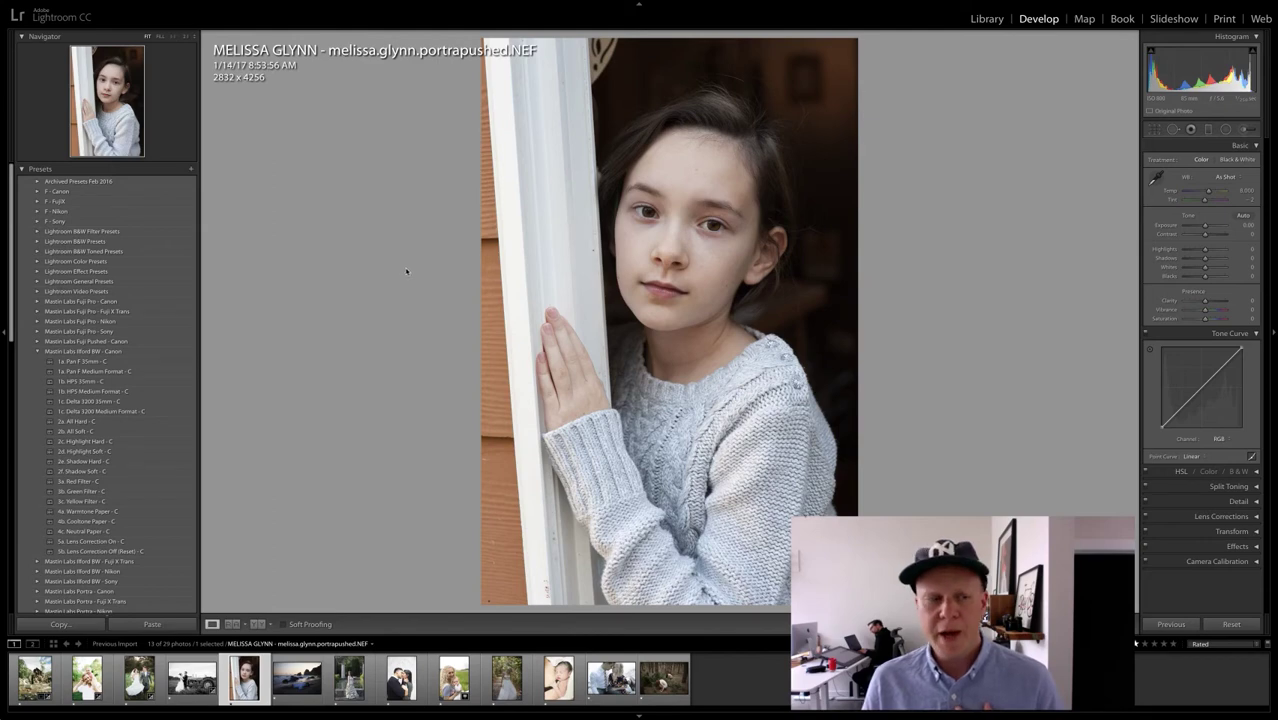
left_click(37, 351)
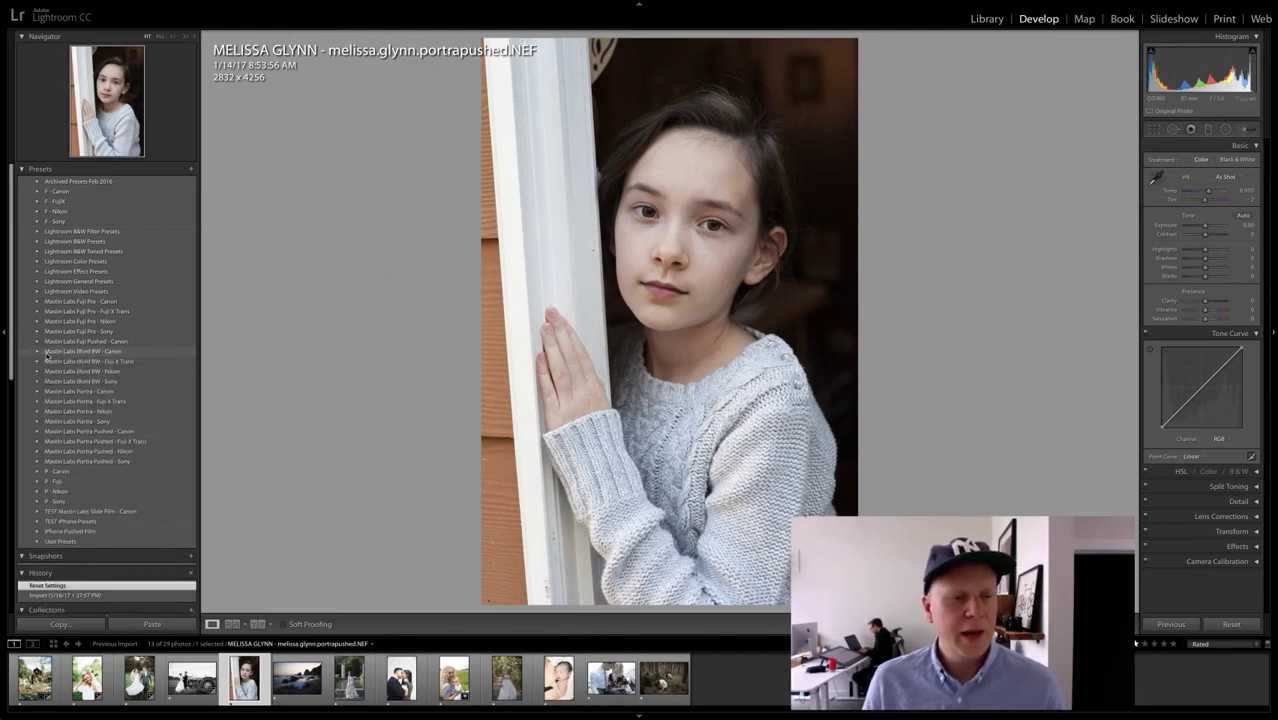
left_click(38, 452)
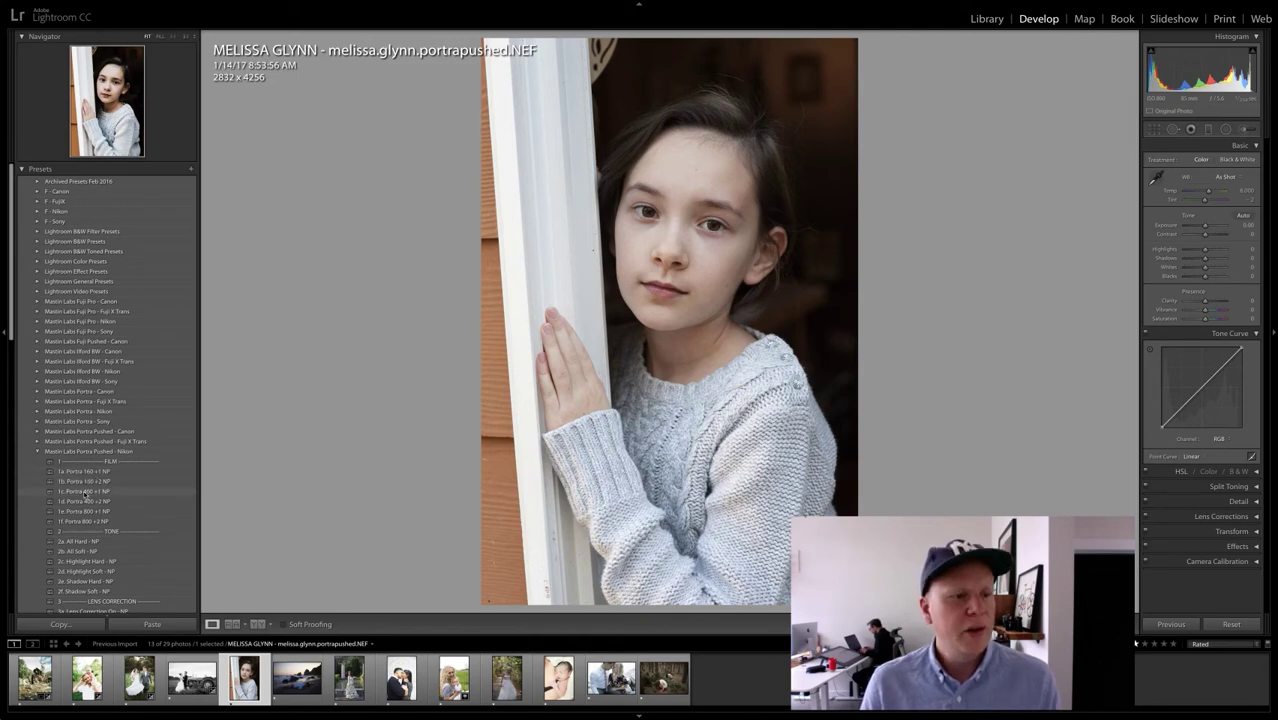
left_click(88, 492)
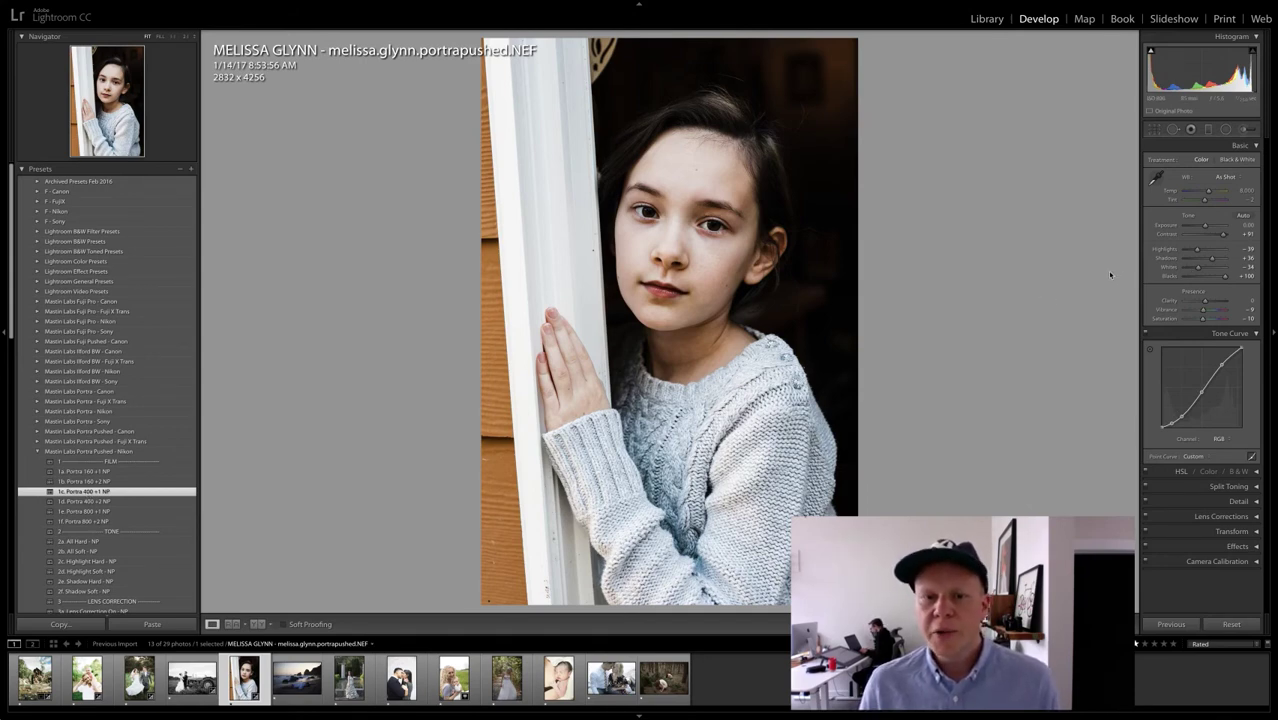
key("ctrl+z")
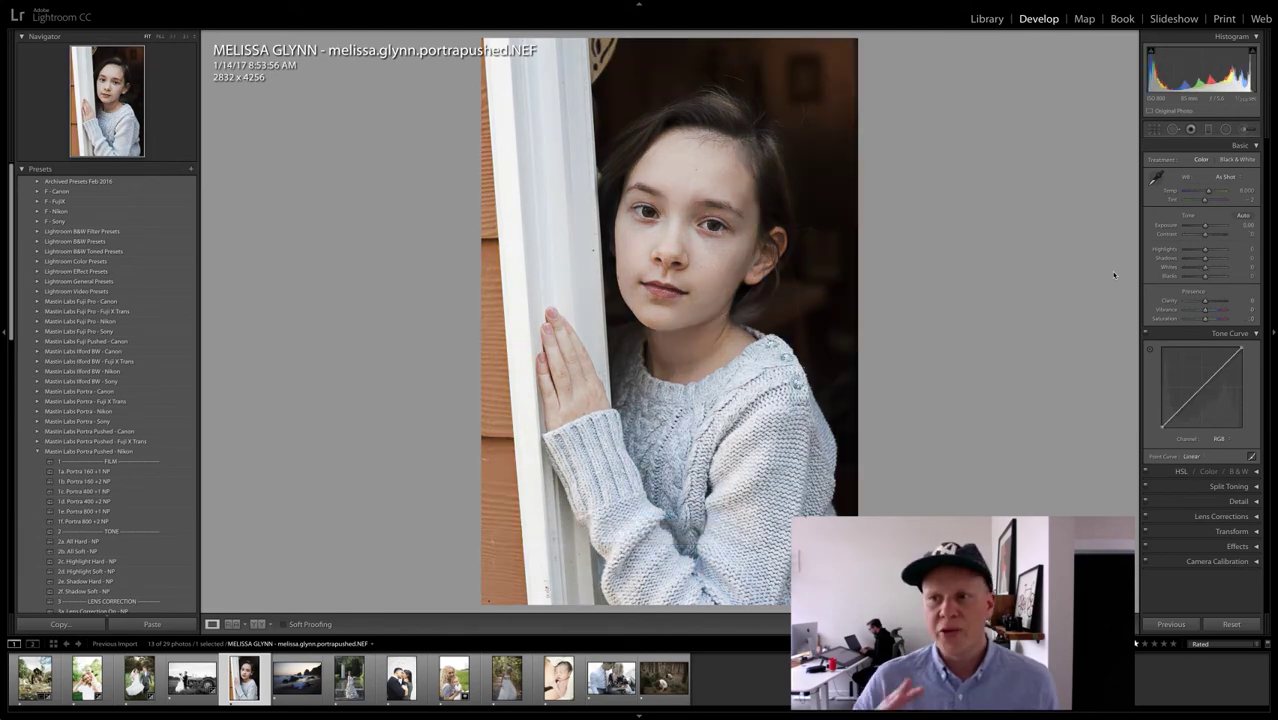
key("ctrl+shift+z")
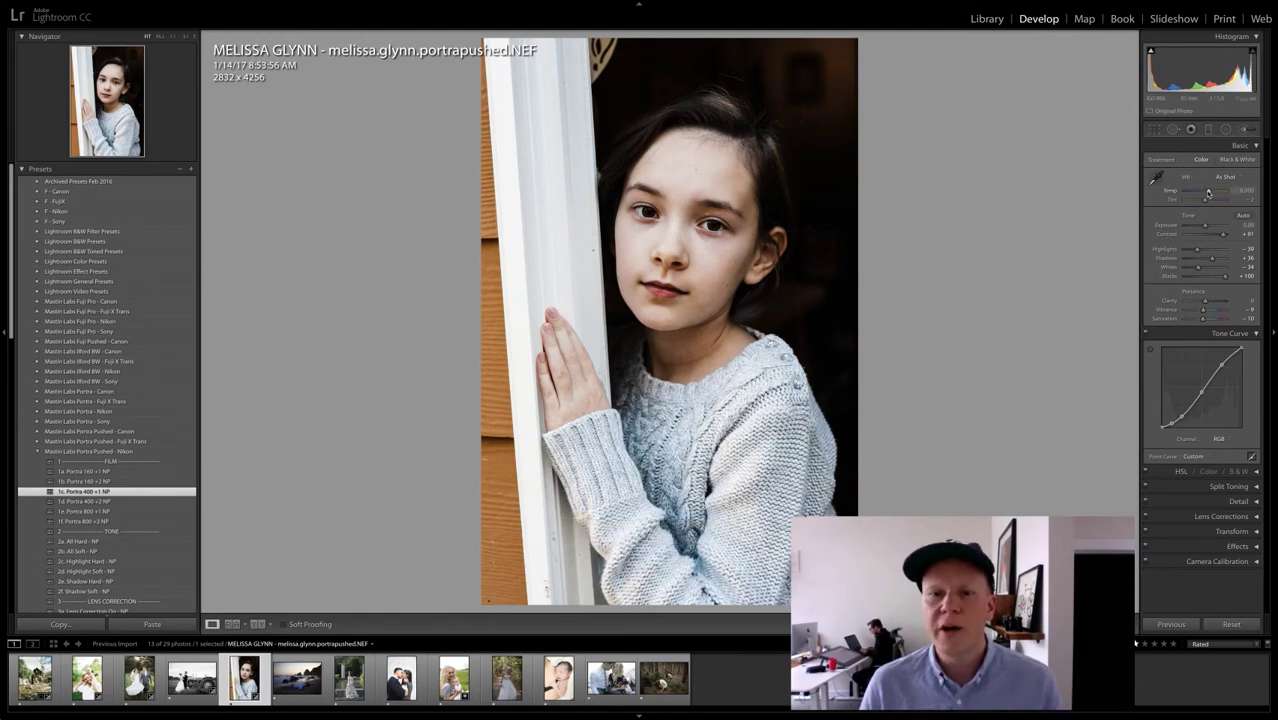
Step: Warm the doorway portrait's white balance to temperature 10,734 and tint +4, and raise its exposure to +0.20
left_click_drag(1208, 193, 1211, 193)
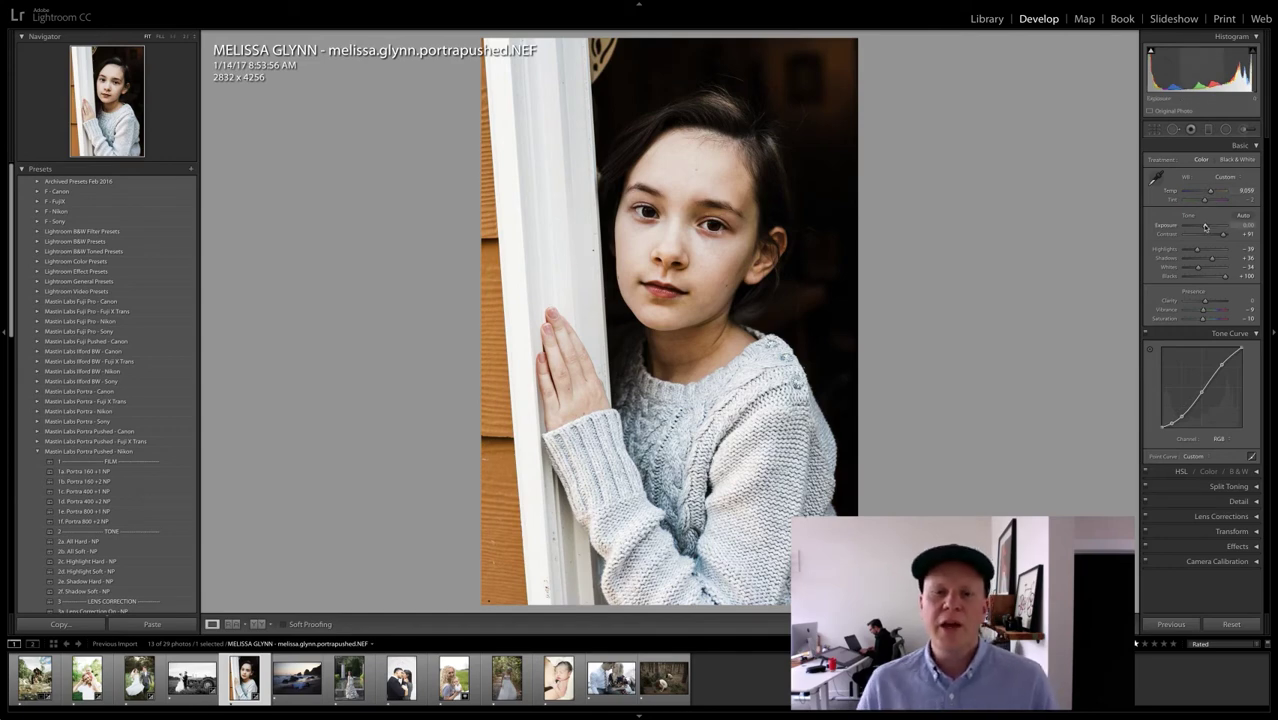
left_click_drag(1210, 192, 1217, 194)
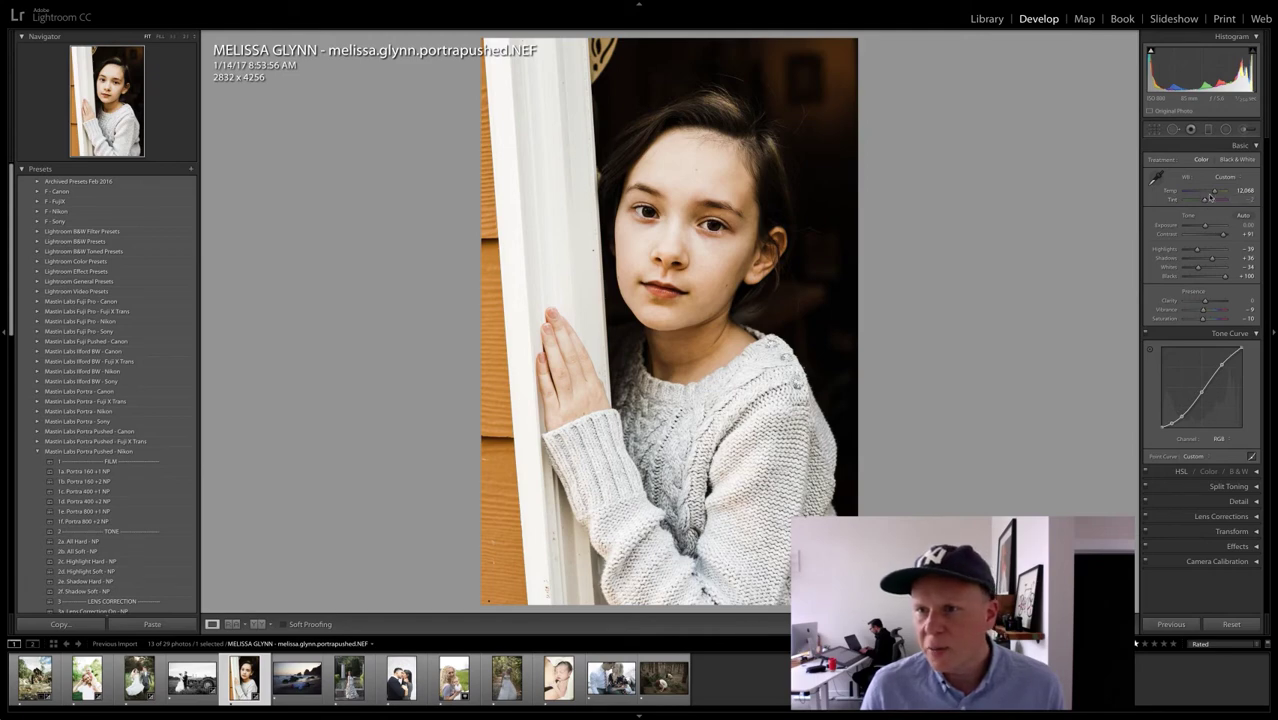
left_click_drag(1215, 193, 1206, 203)
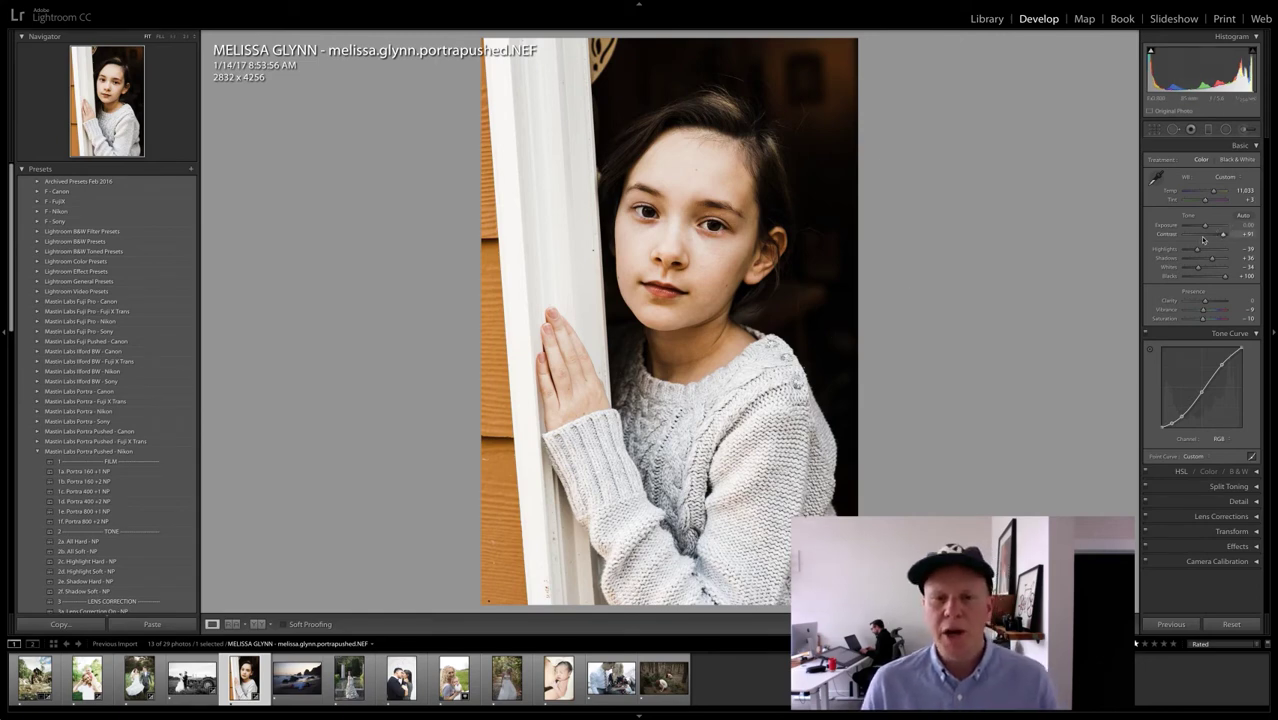
left_click(88, 492)
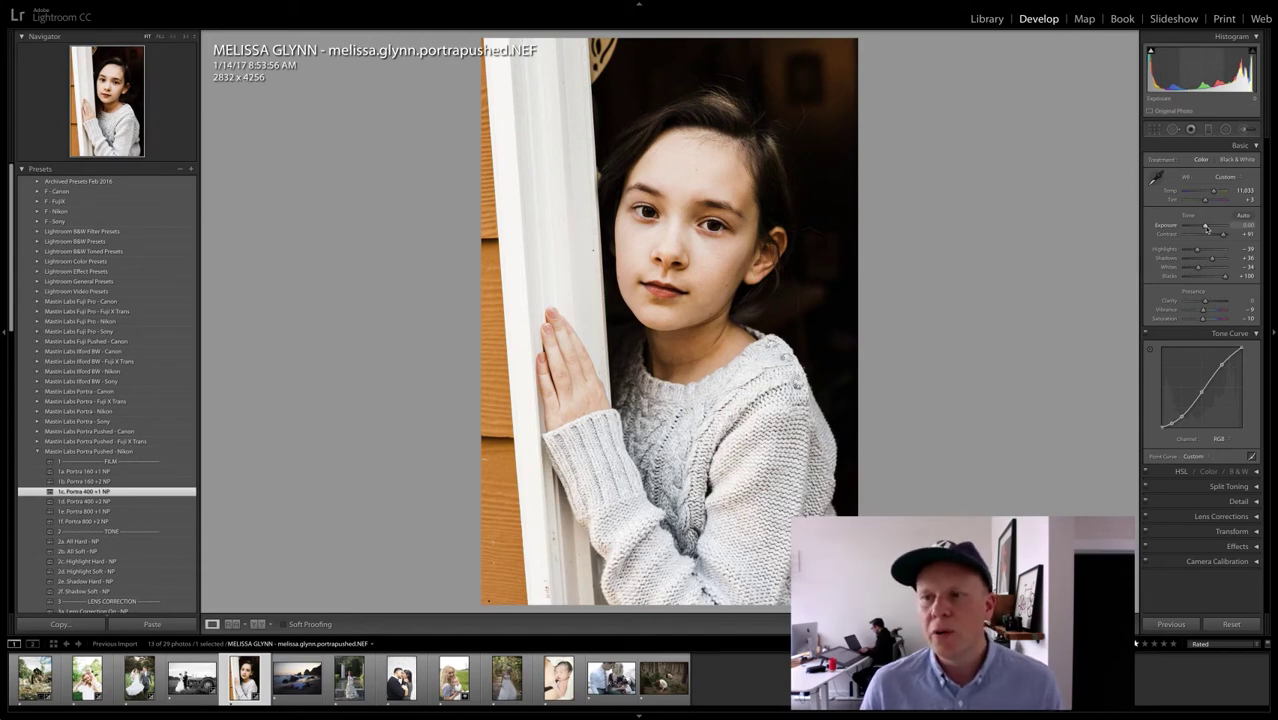
left_click_drag(1205, 227, 1207, 229)
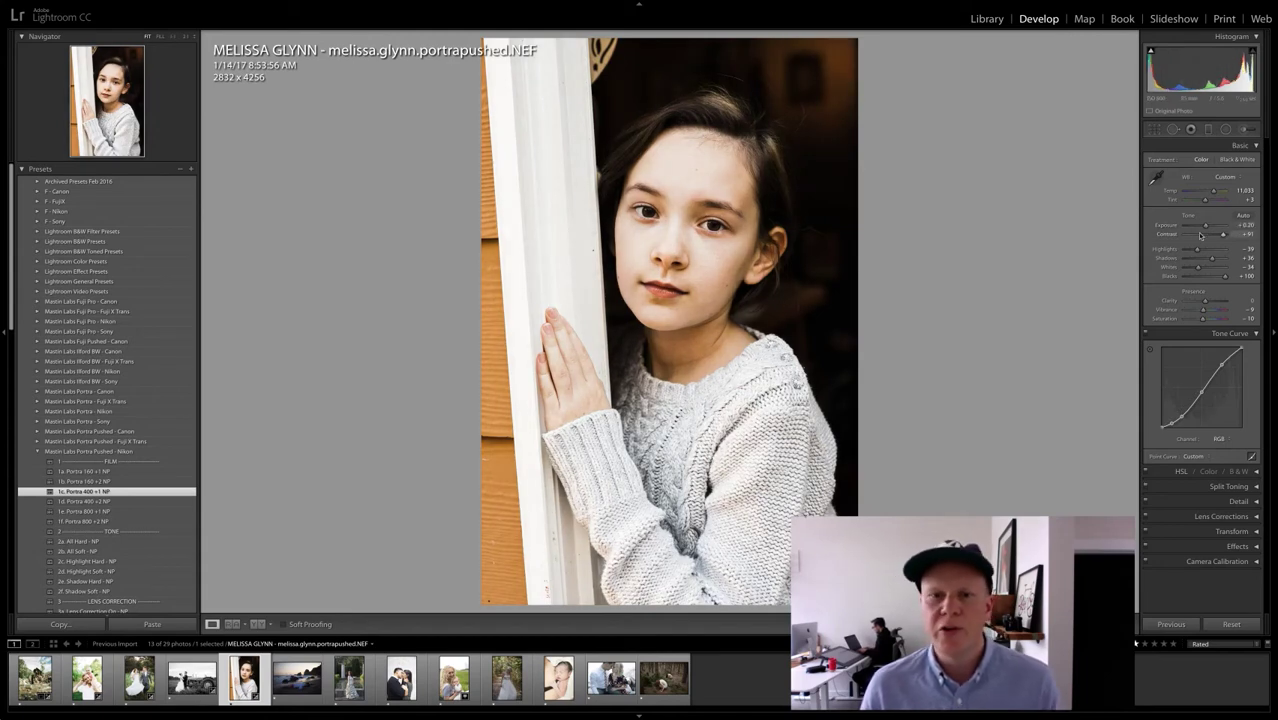
left_click_drag(1208, 196, 1216, 192)
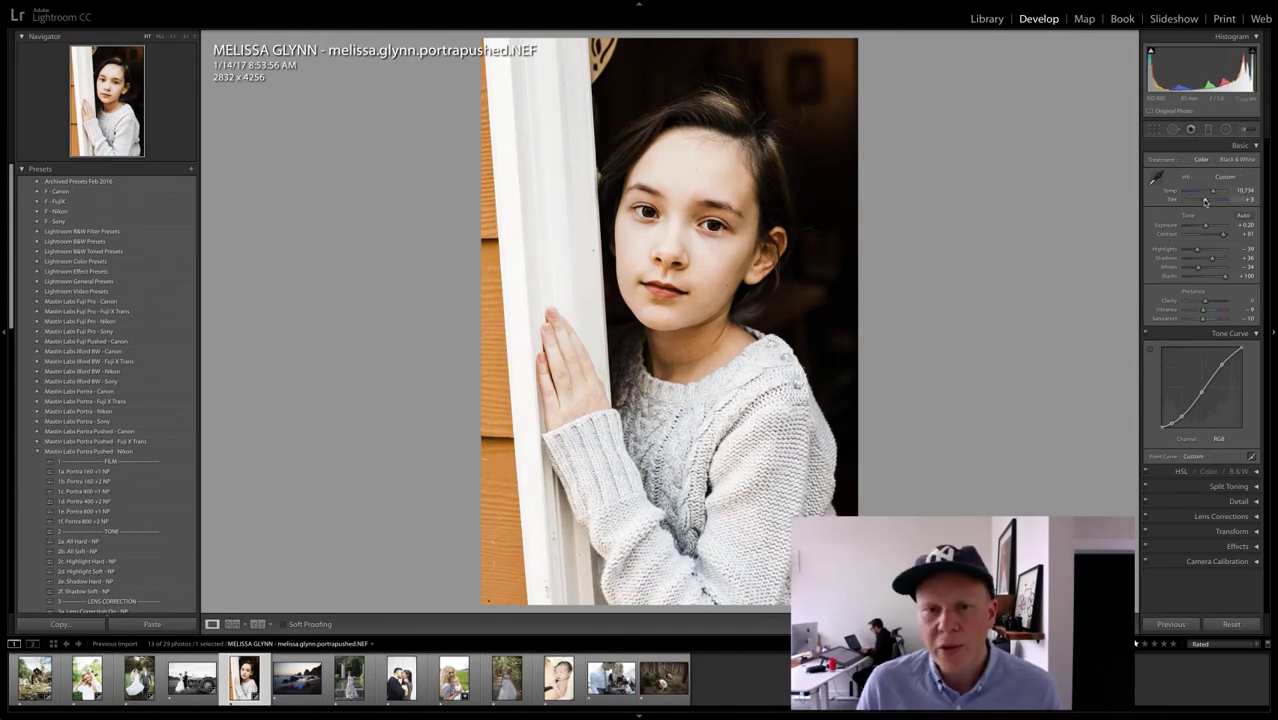
left_click_drag(1205, 201, 1206, 202)
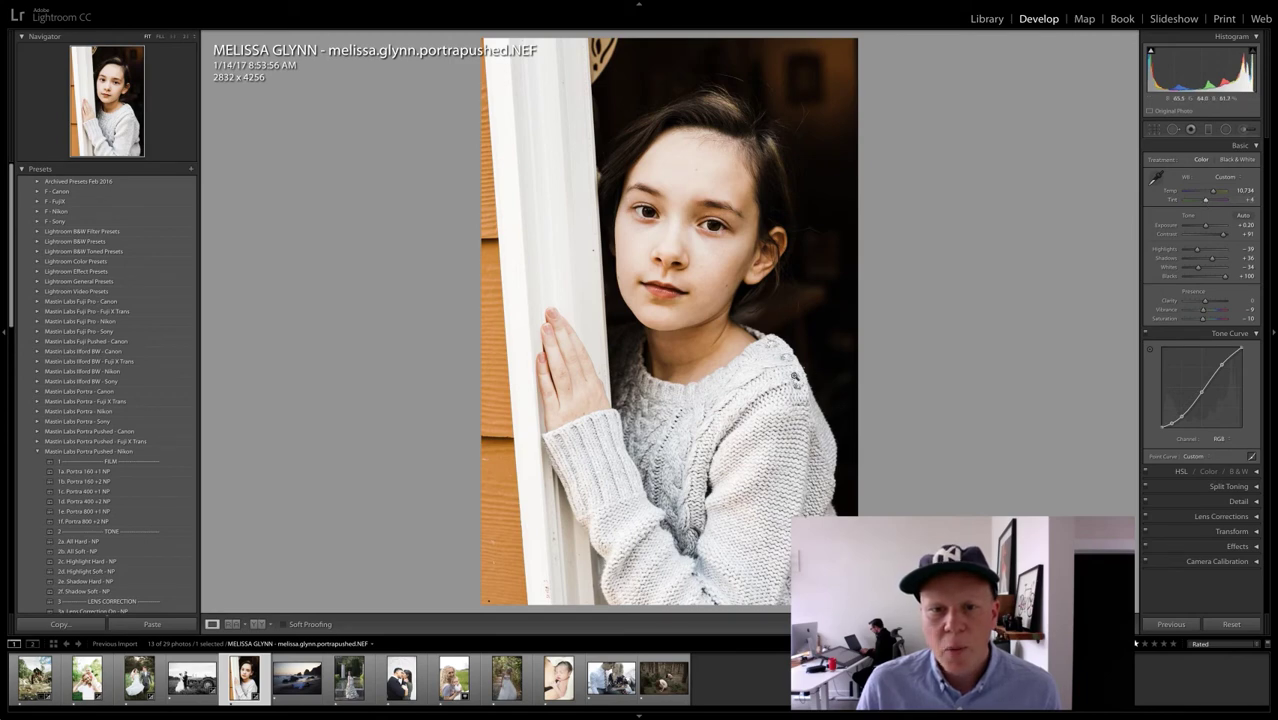
Step: Examine the portrait's skin and sweater tones up close, and compare the edited portrait with its original
left_click(577, 381)
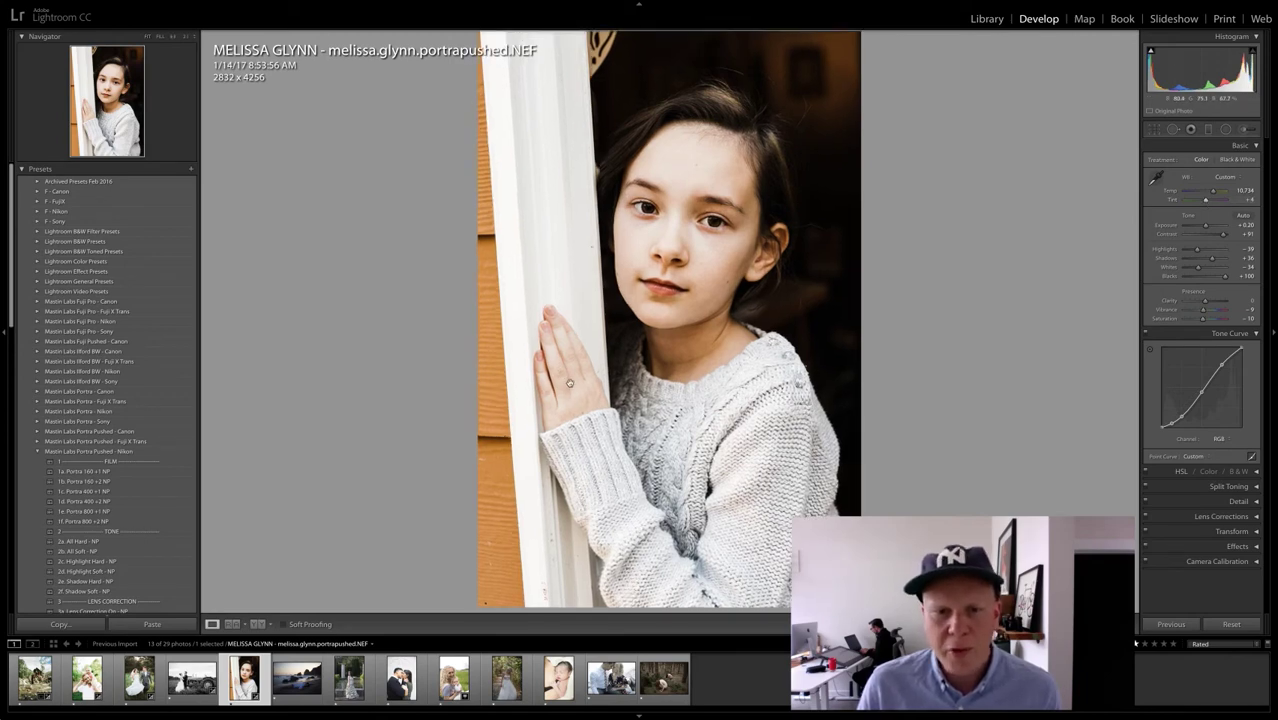
left_click_drag(491, 309, 484, 334)
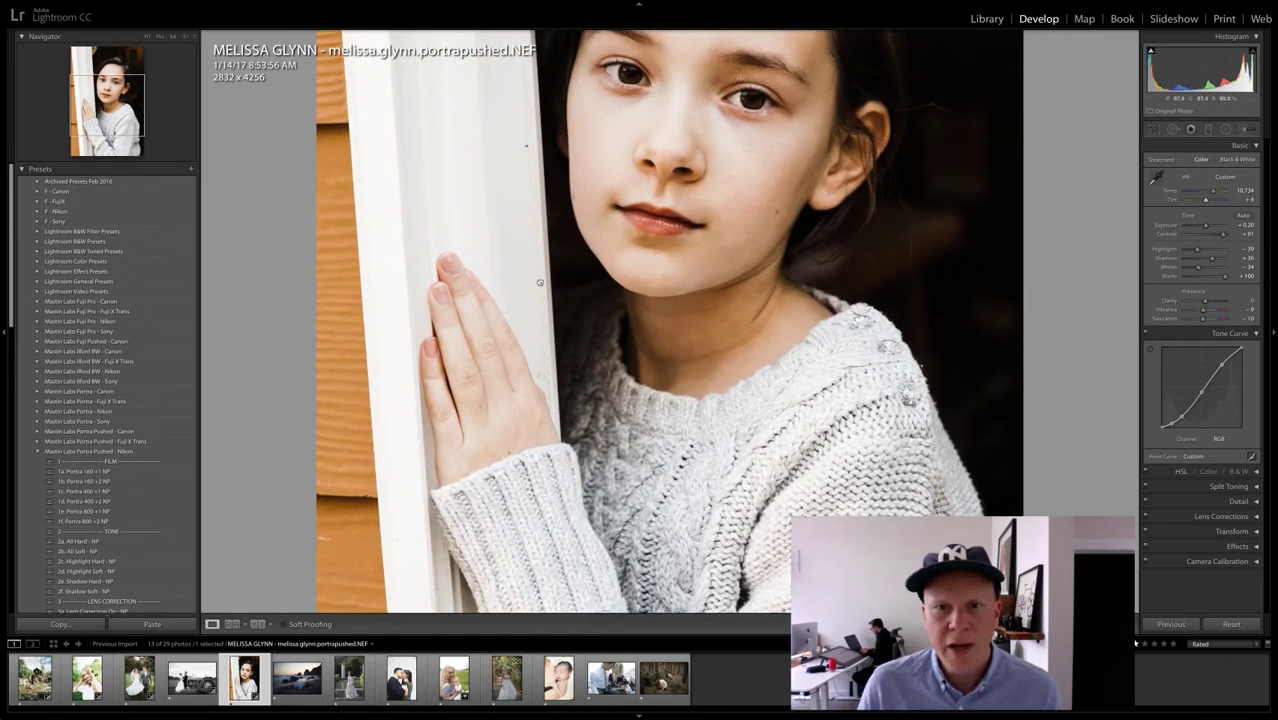
scroll(640, 260, "up", 3)
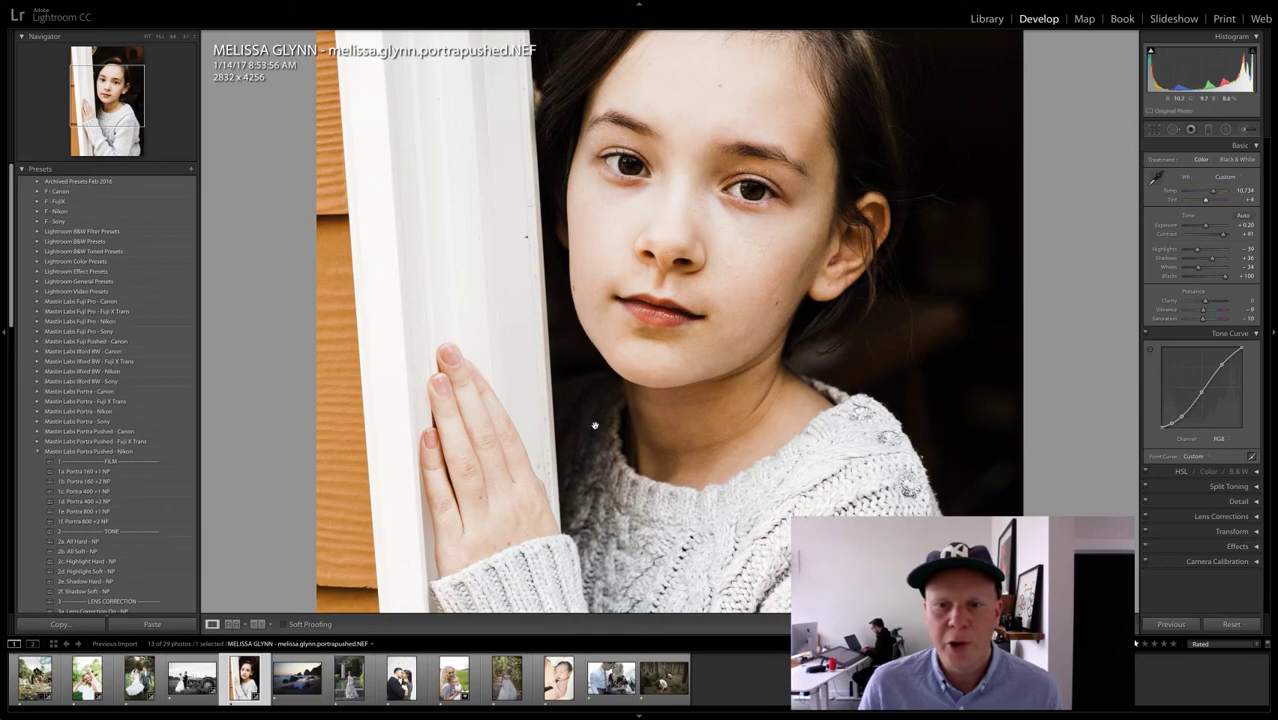
left_click(745, 316)
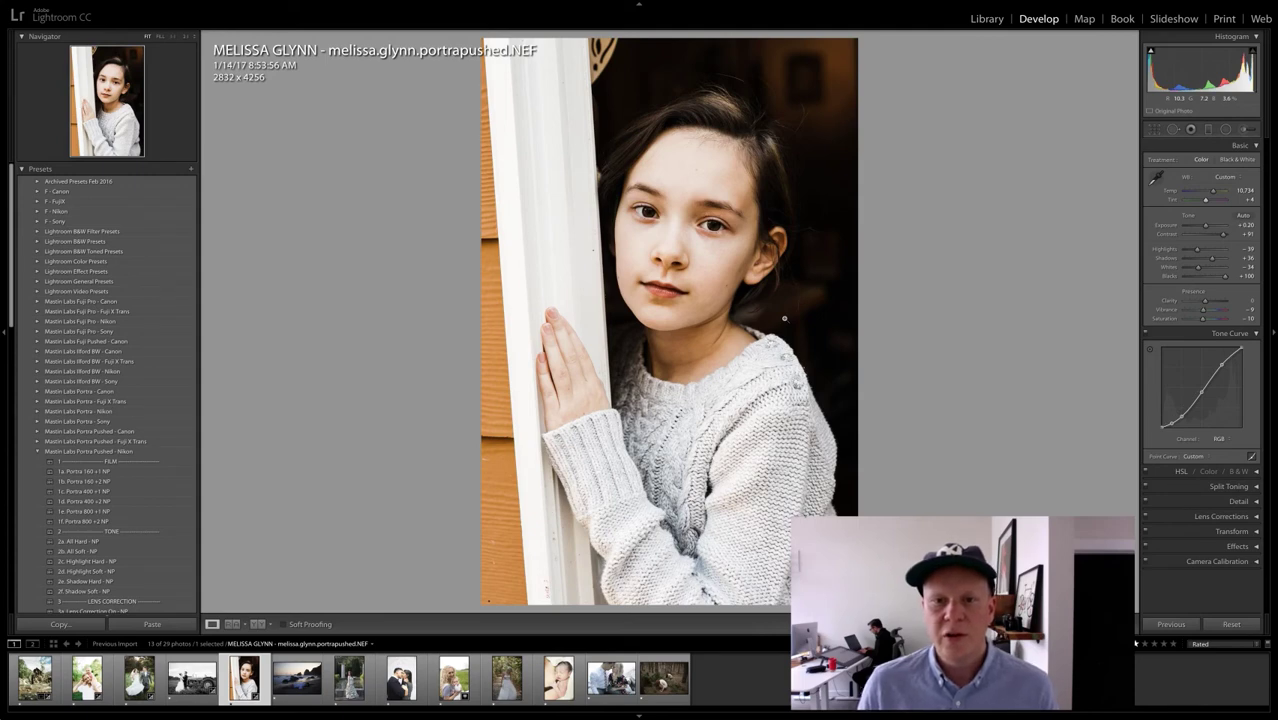
key("backslash")
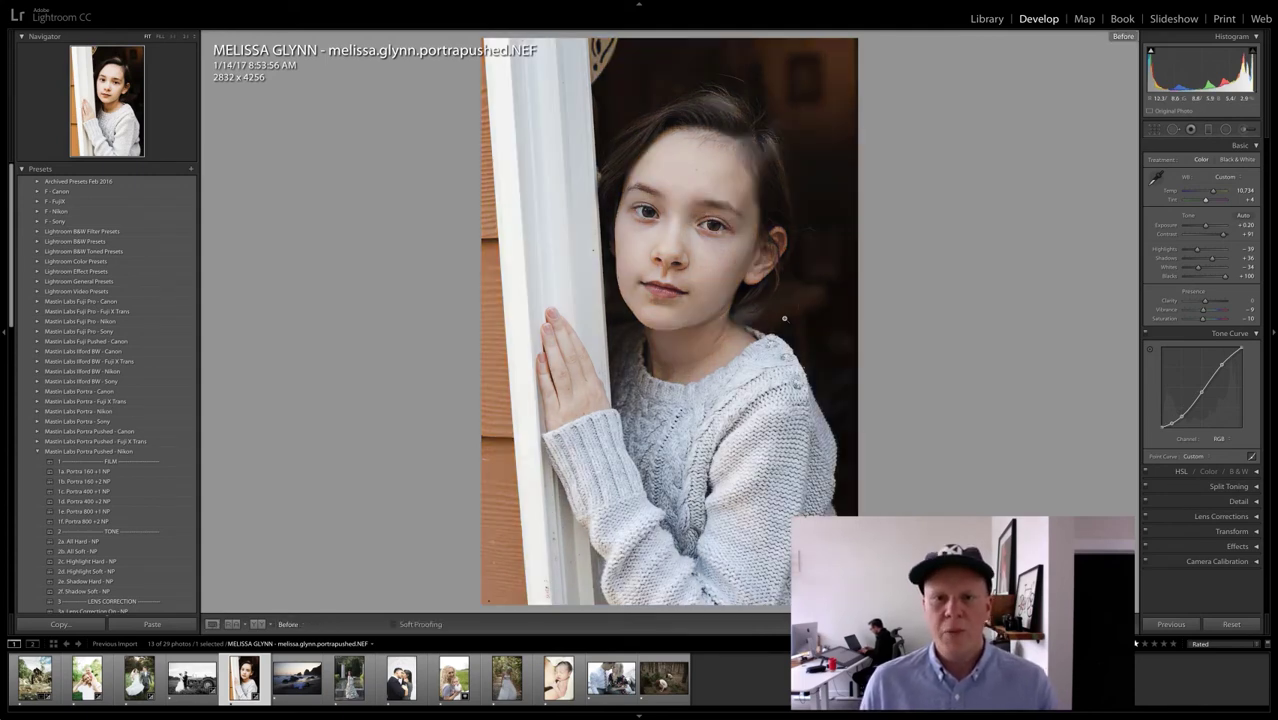
key("backslash")
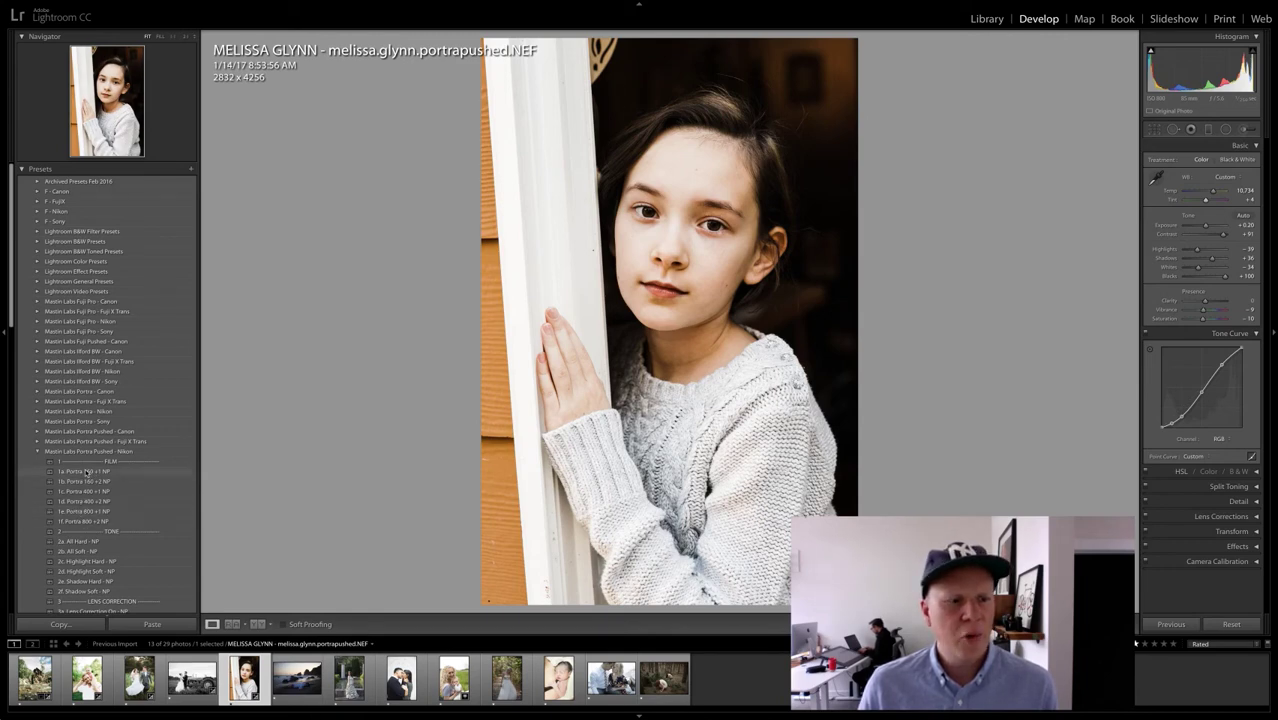
Step: Try the 1a. Portra 160 +1 NP preset on the doorway portrait, and switch it to 1b. Portra 160 +2 NP
left_click(86, 472)
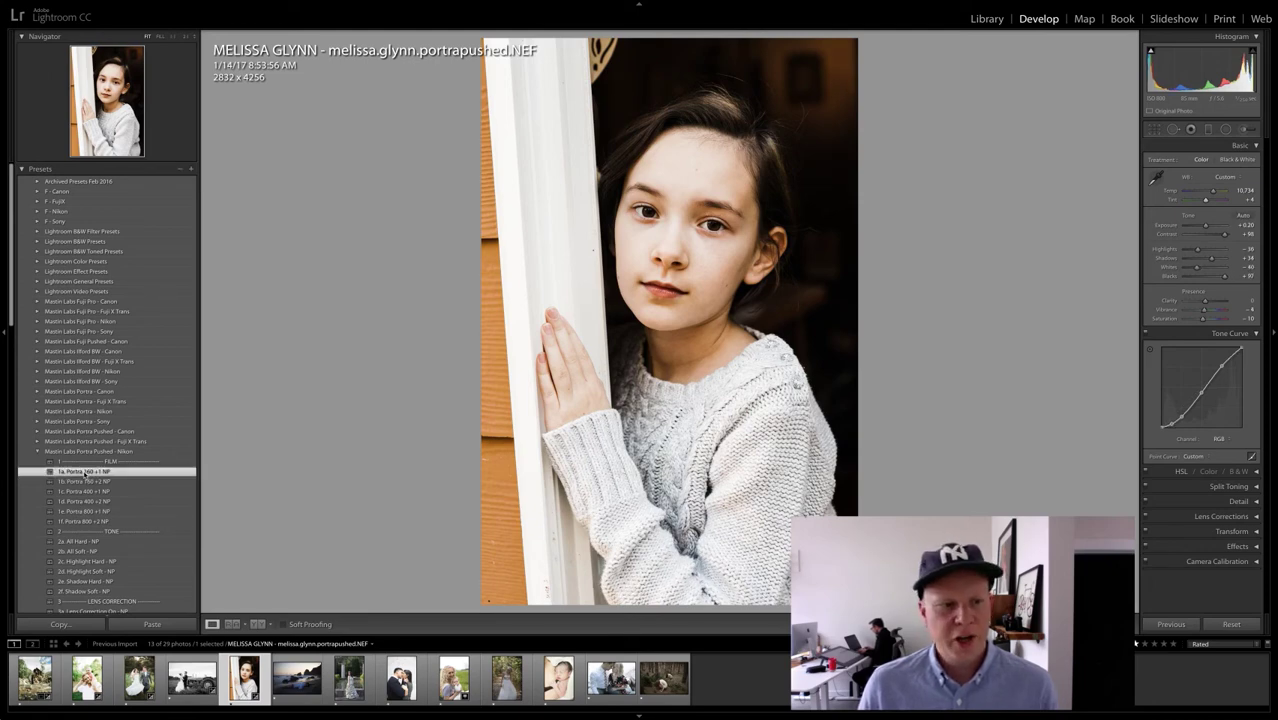
left_click(85, 483)
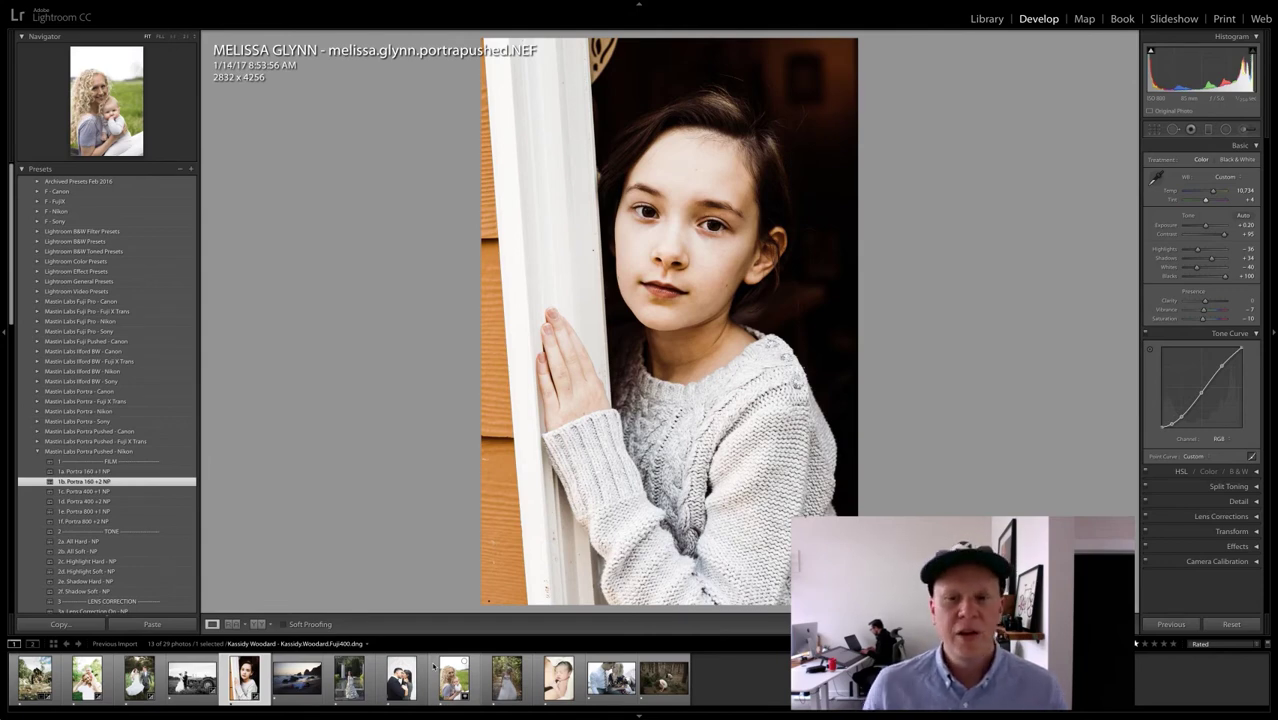
Step: Give the beach photo the 1b. Portra 400 - C and 3a. Lens Correction On - C presets from Mastin Labs Portra - Canon
left_click(306, 688)
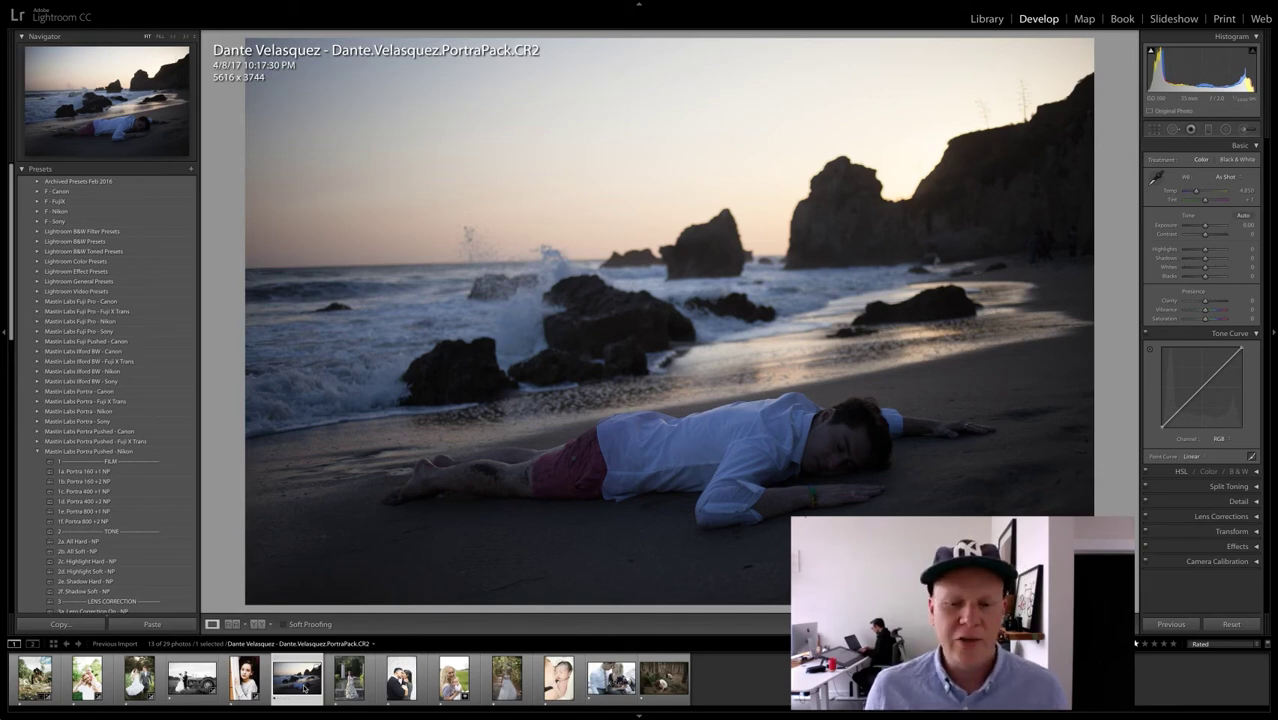
left_click(87, 680)
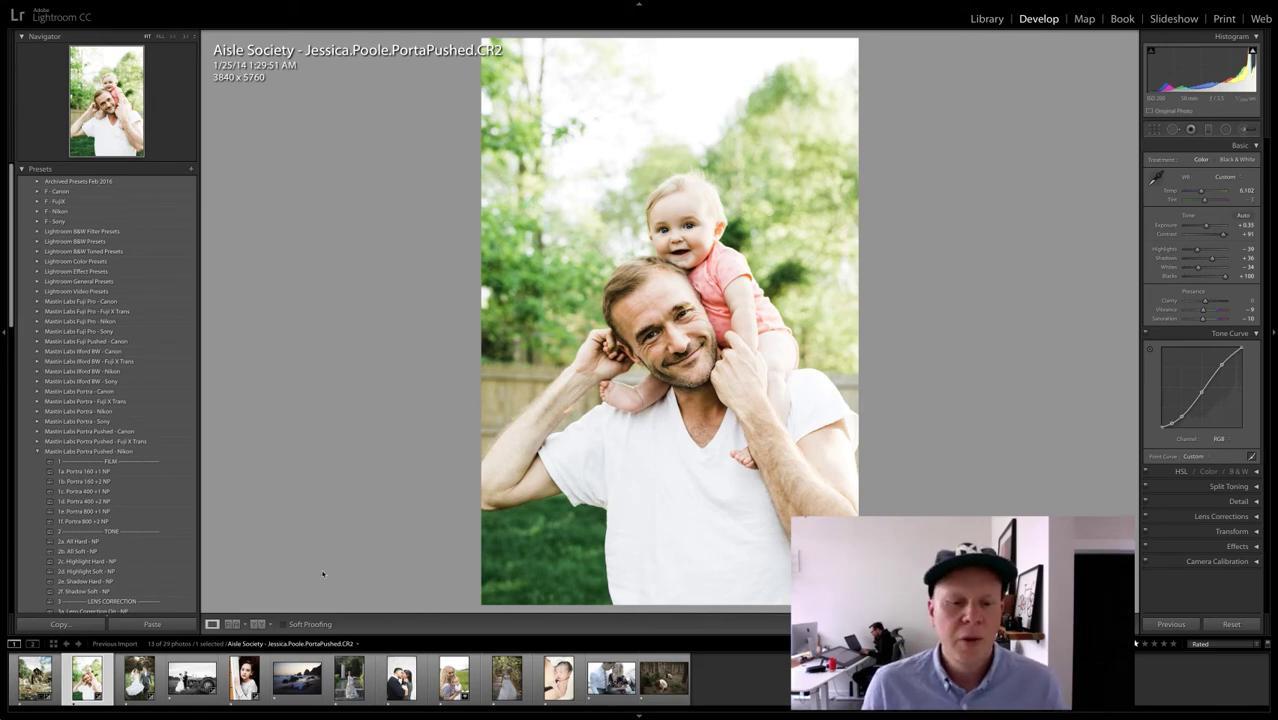
left_click(292, 685)
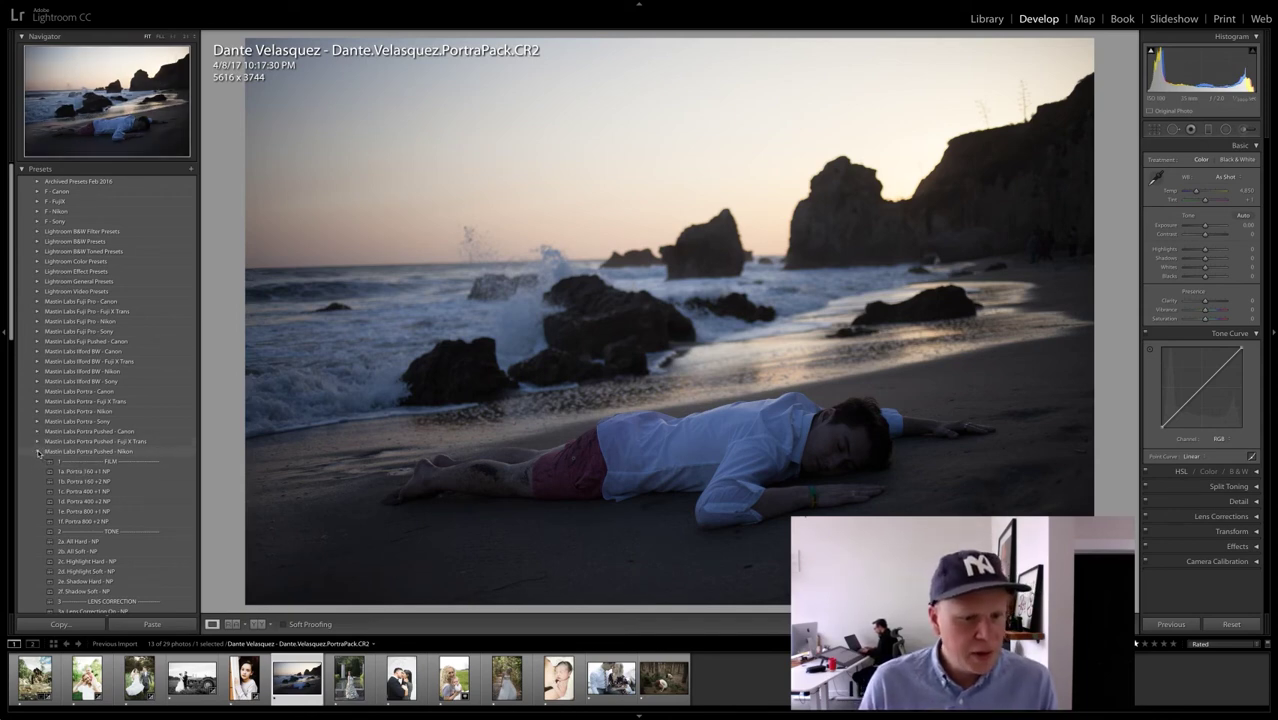
left_click(38, 452)
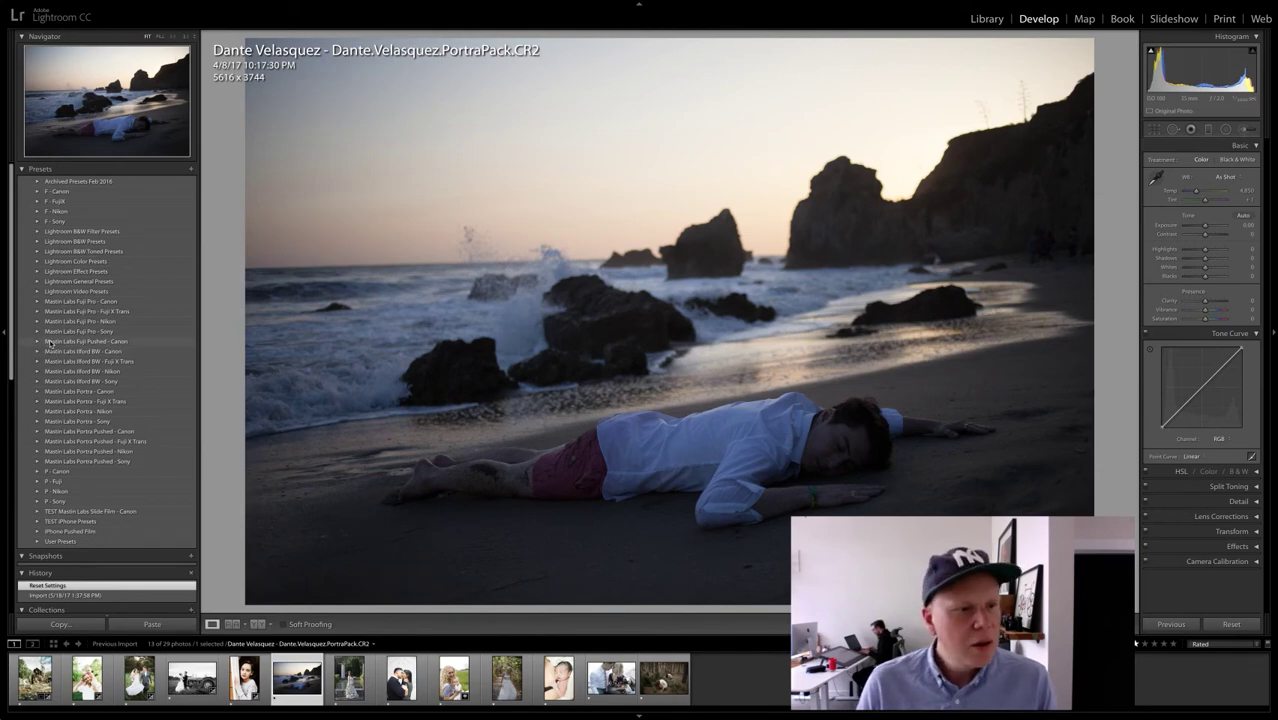
left_click(37, 393)
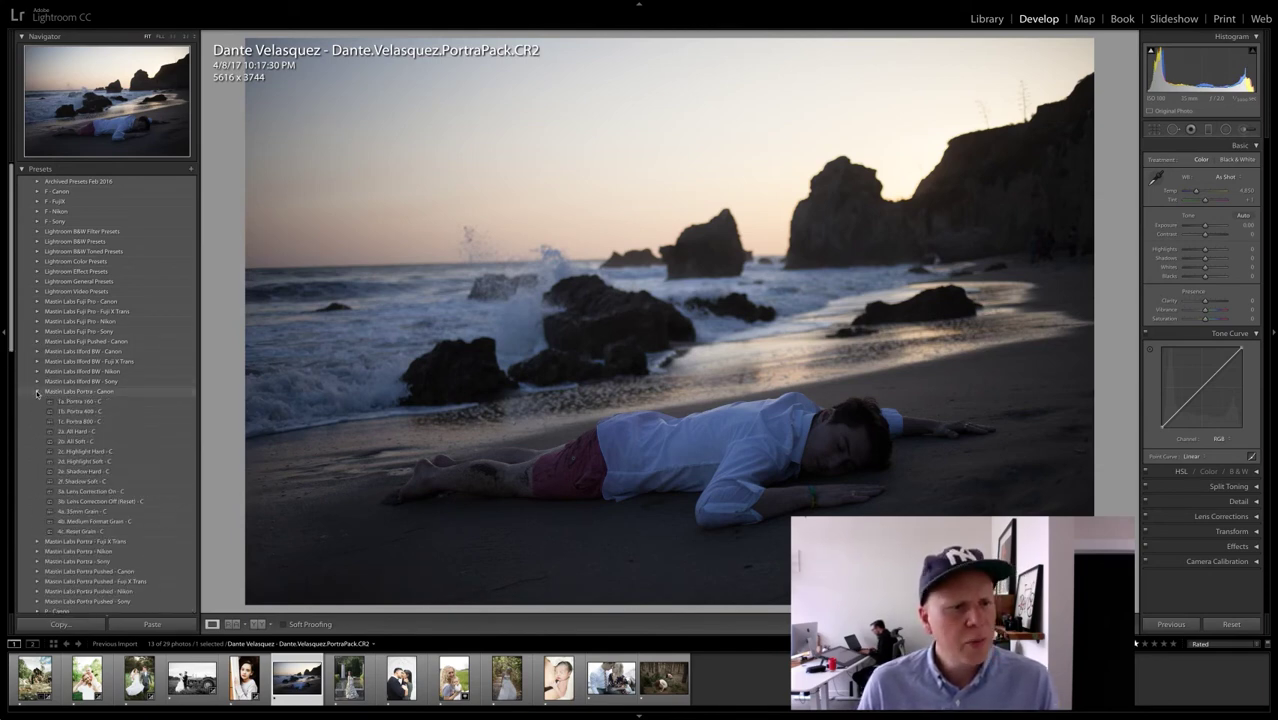
left_click(81, 413)
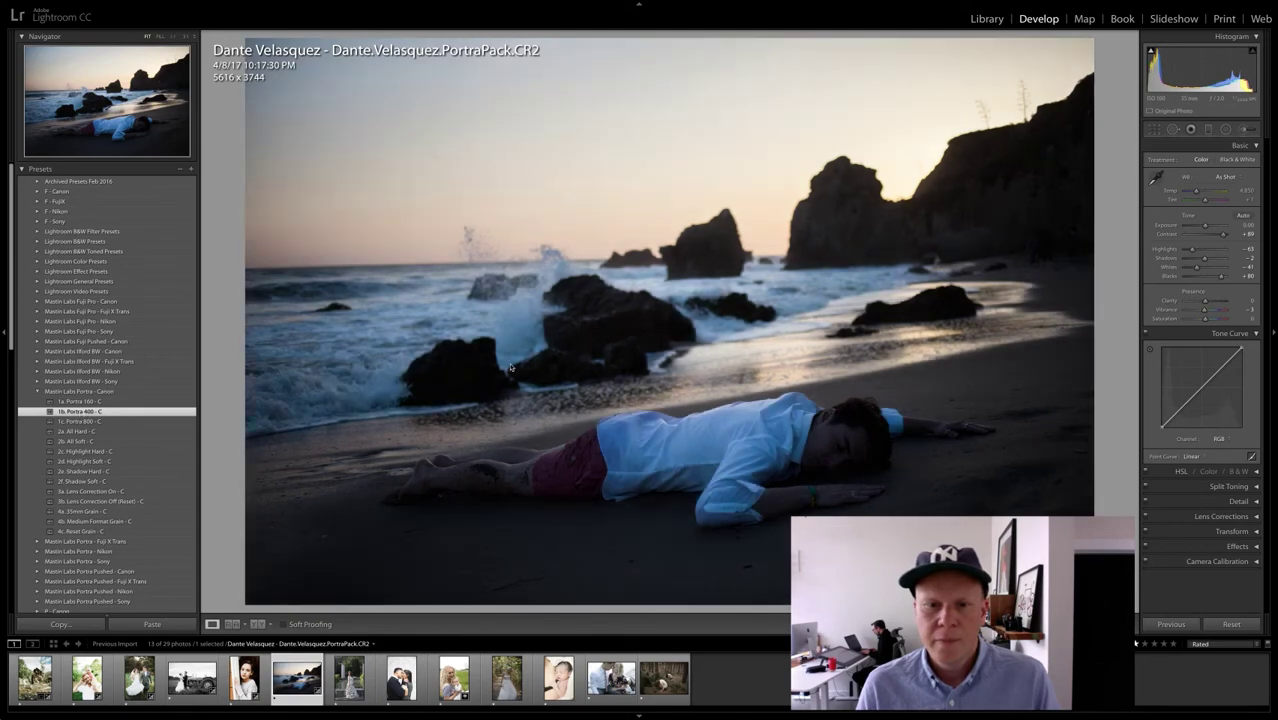
left_click(92, 492)
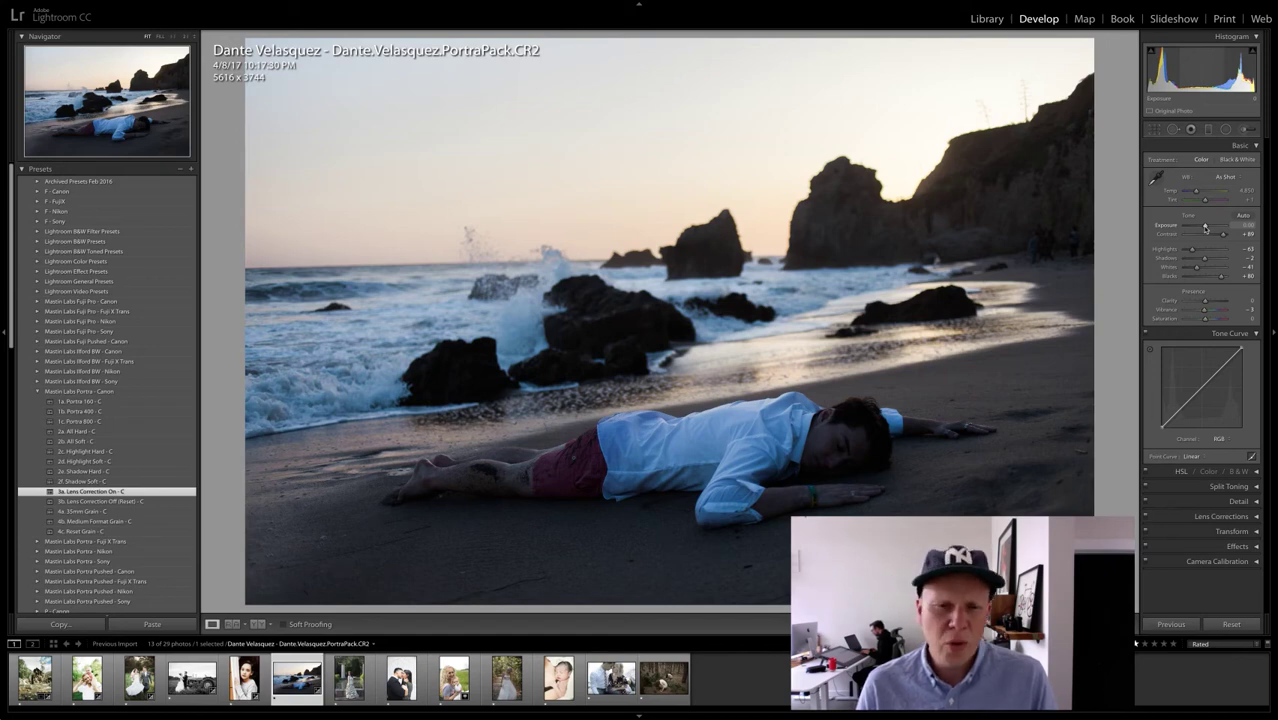
Step: Brighten the beach photo by about one stop of exposure and warm its temperature to 7,331
left_click_drag(1205, 228, 1206, 194)
left_click(1202, 191)
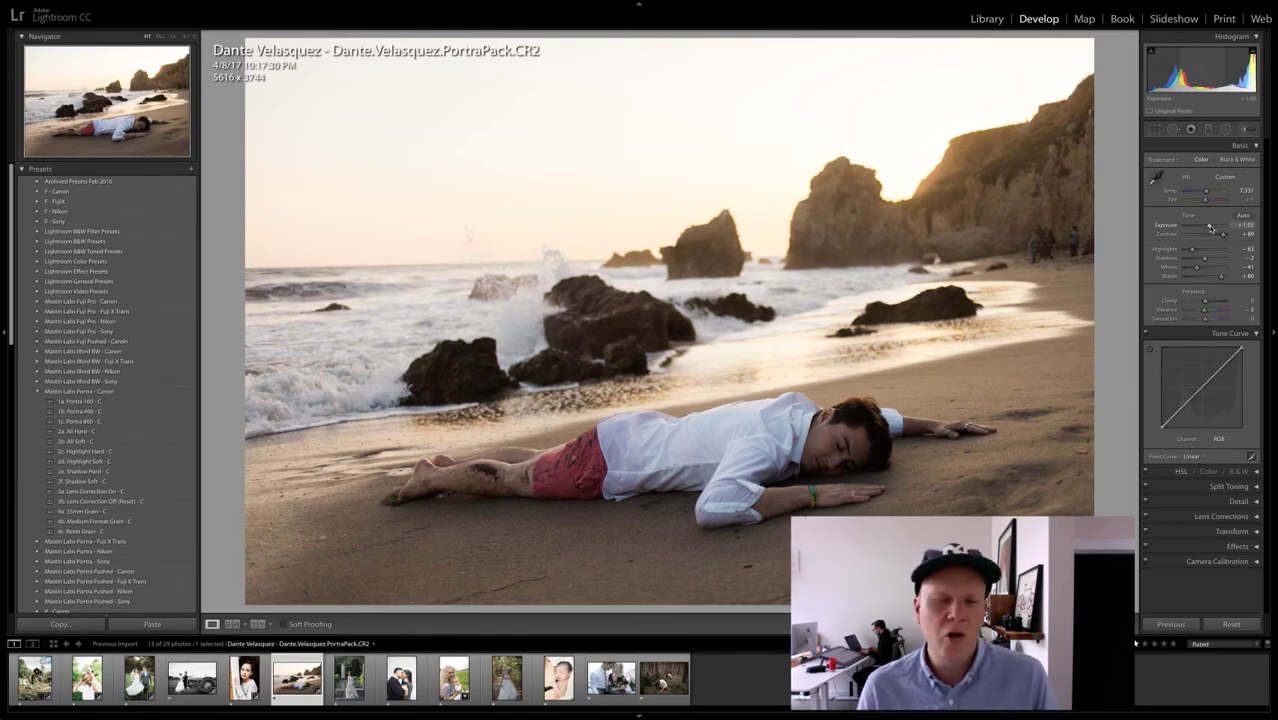
Step: Try much brighter exposures on the beach photo, and settle its exposure at +1.35
left_click_drag(1210, 228, 1254, 230)
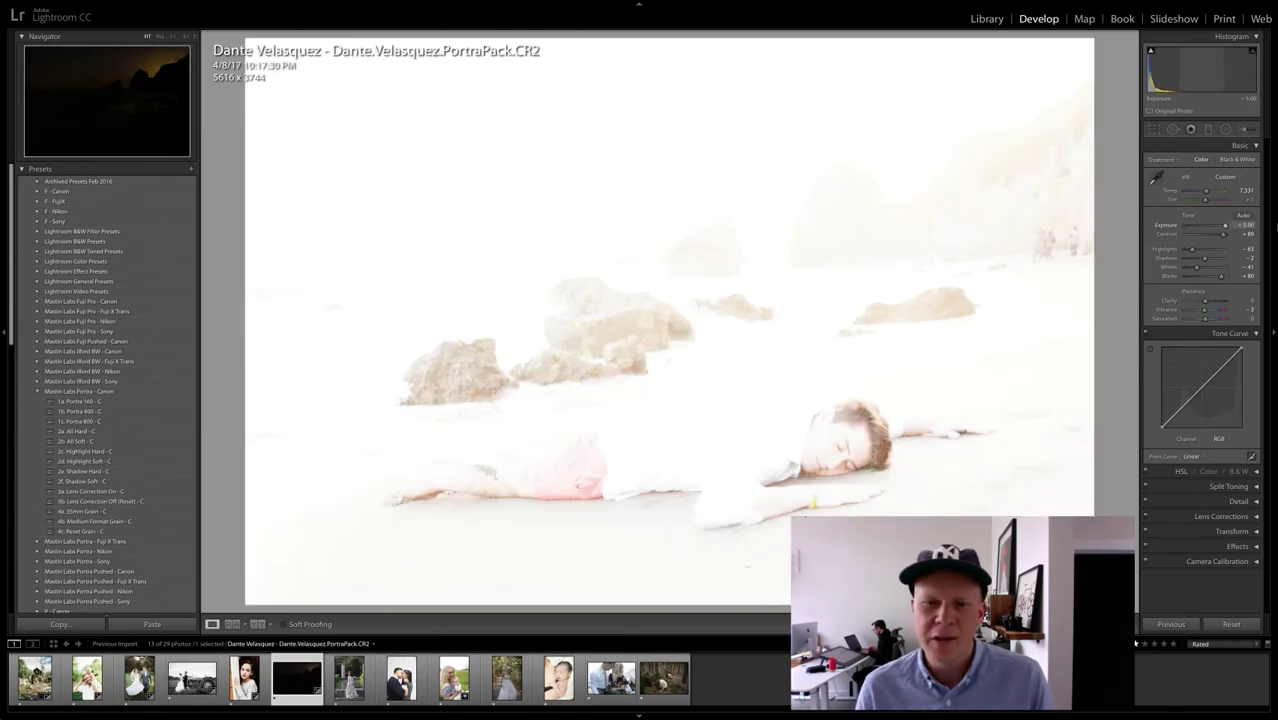
left_click_drag(1224, 227, 1216, 229)
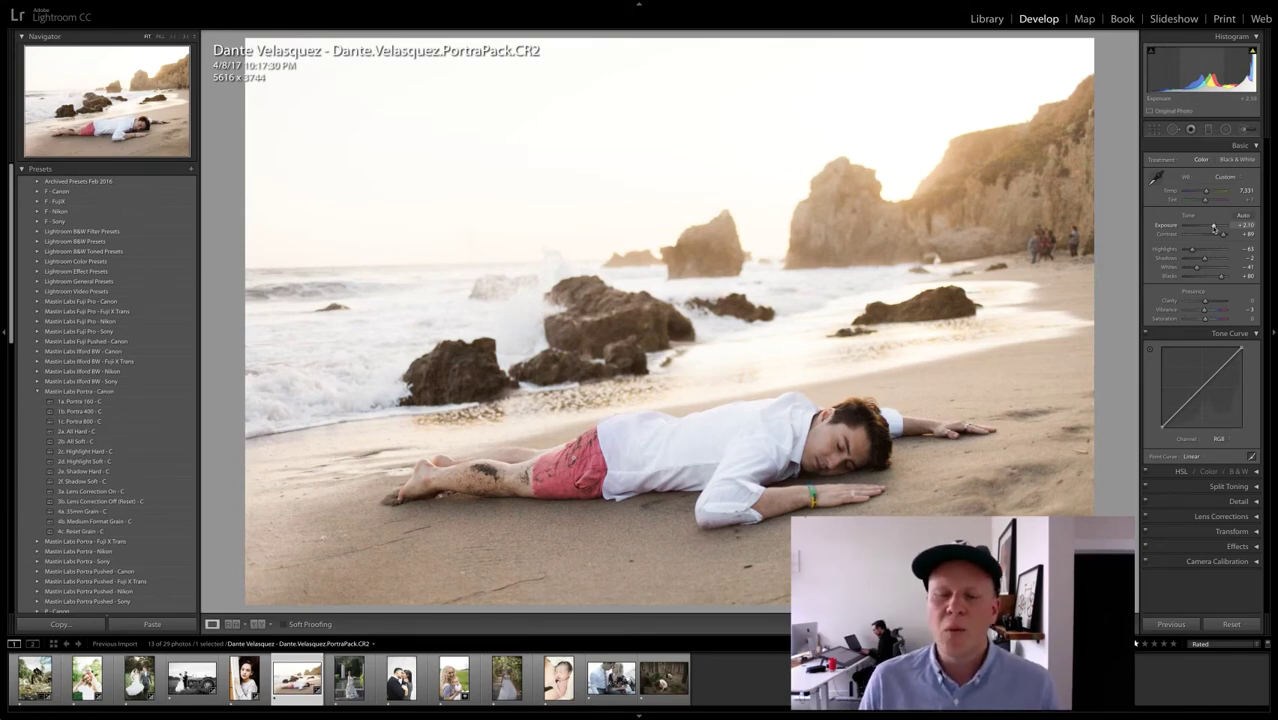
mouse_move(1213, 228)
left_mouse_down()
mouse_move(1199, 228)
mouse_move(1210, 228)
left_mouse_up()
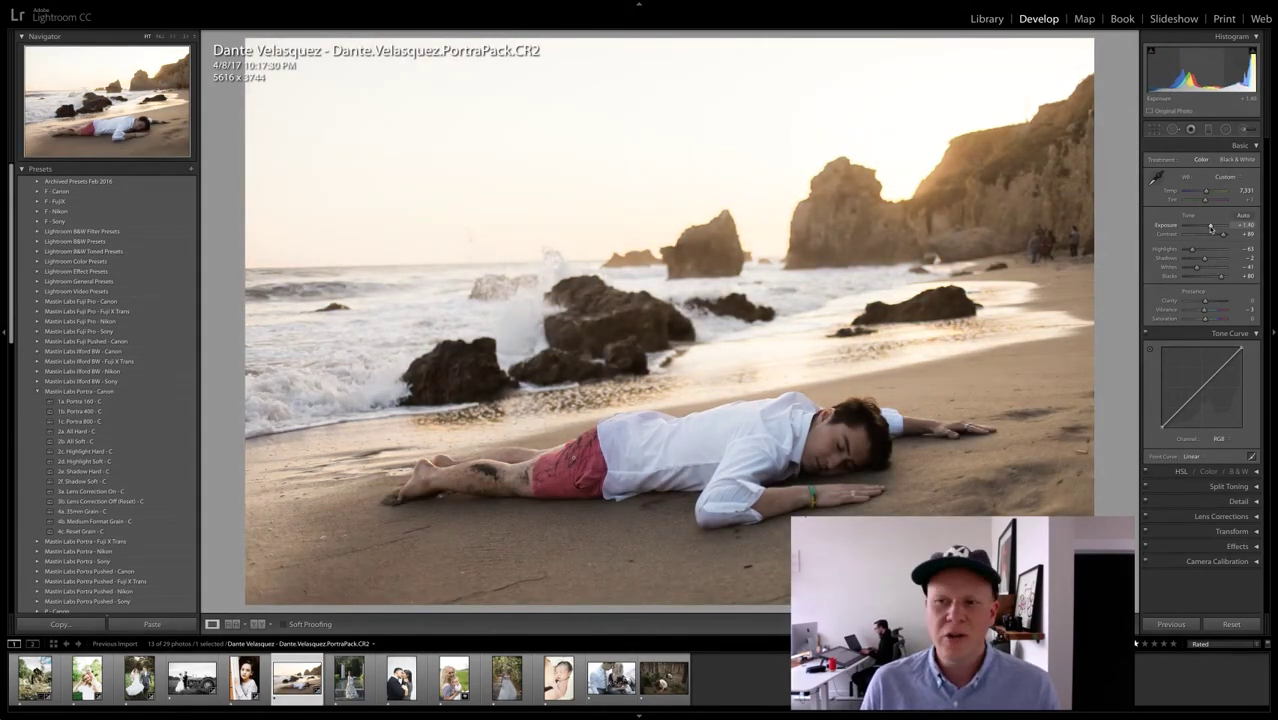
mouse_move(1210, 228)
left_mouse_down()
mouse_move(1188, 228)
mouse_move(1240, 228)
mouse_move(1184, 228)
mouse_move(1240, 229)
mouse_move(1210, 230)
left_mouse_up()
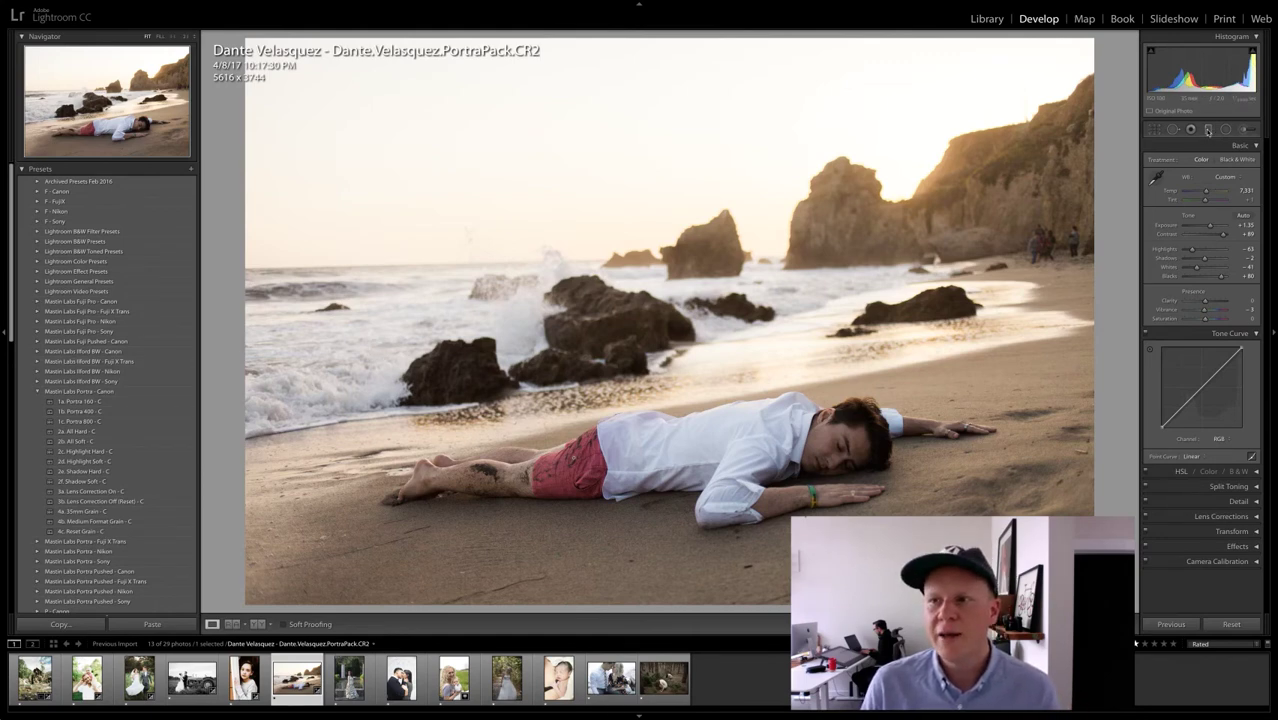
Step: Add a slightly tilted graduated filter over the beach photo's sky and darken its exposure
left_click(1208, 129)
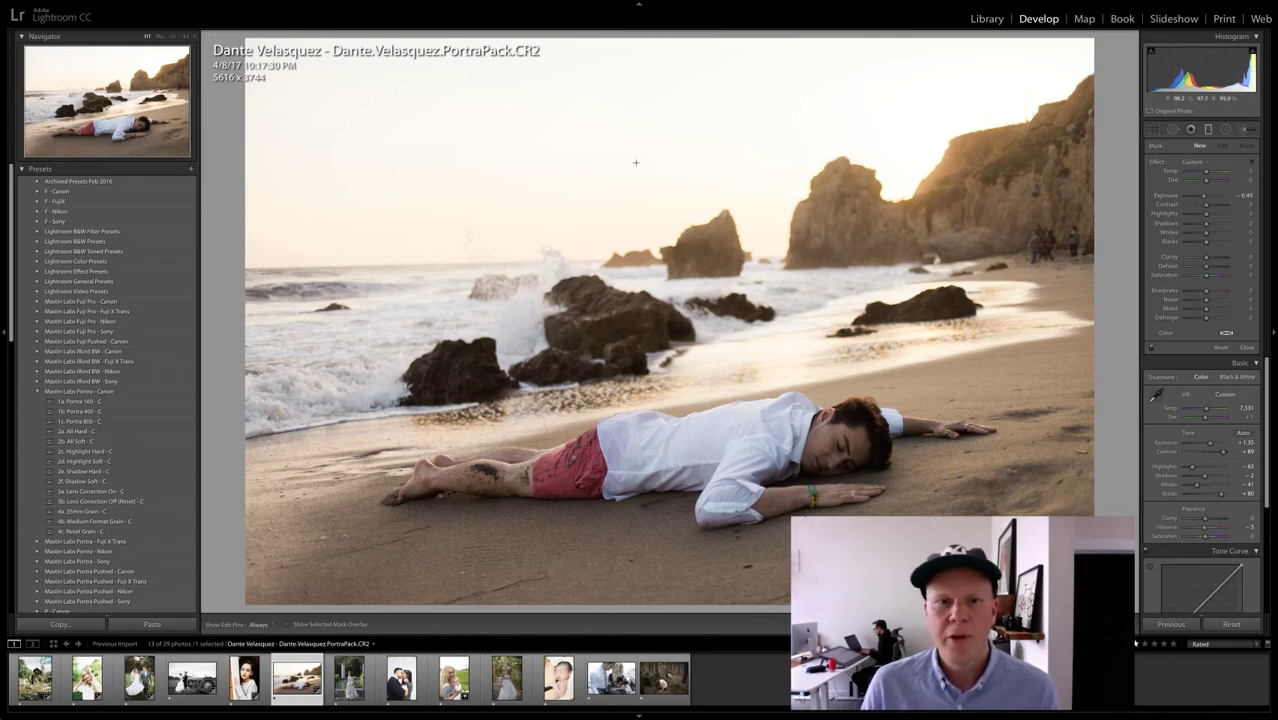
left_click_drag(636, 162, 669, 327)
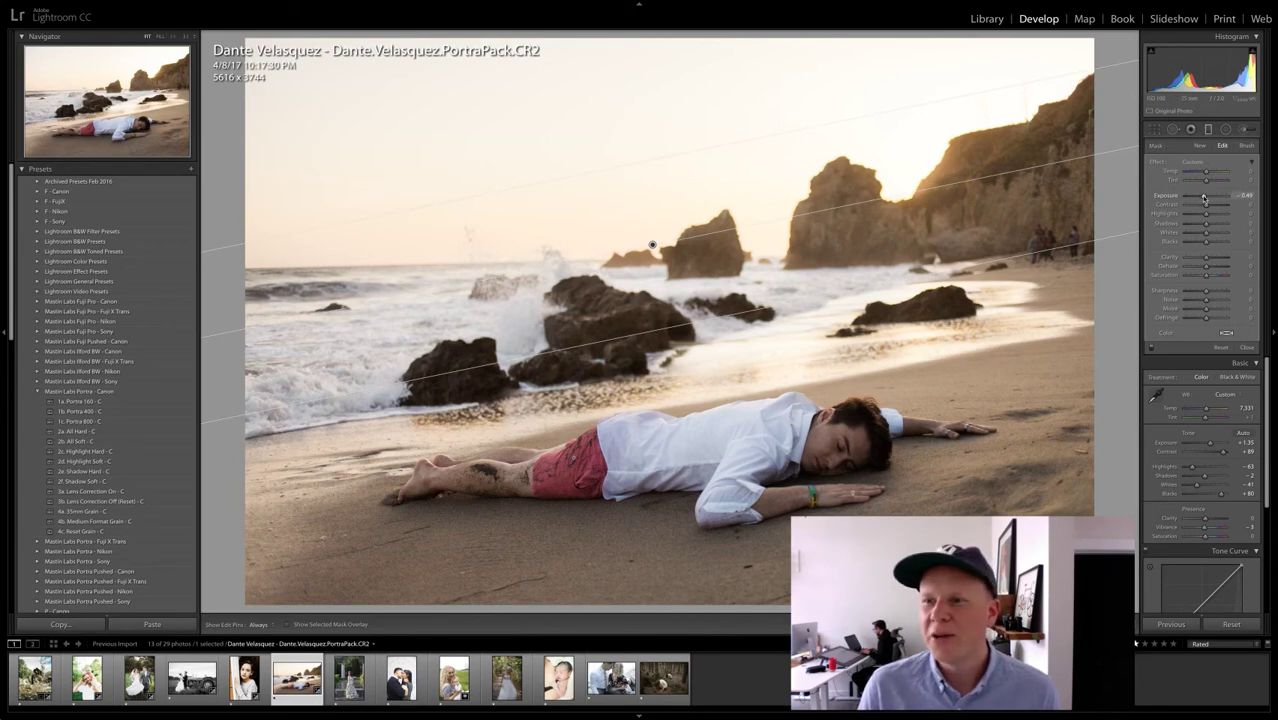
left_click_drag(1203, 199, 1197, 199)
left_click(1208, 130)
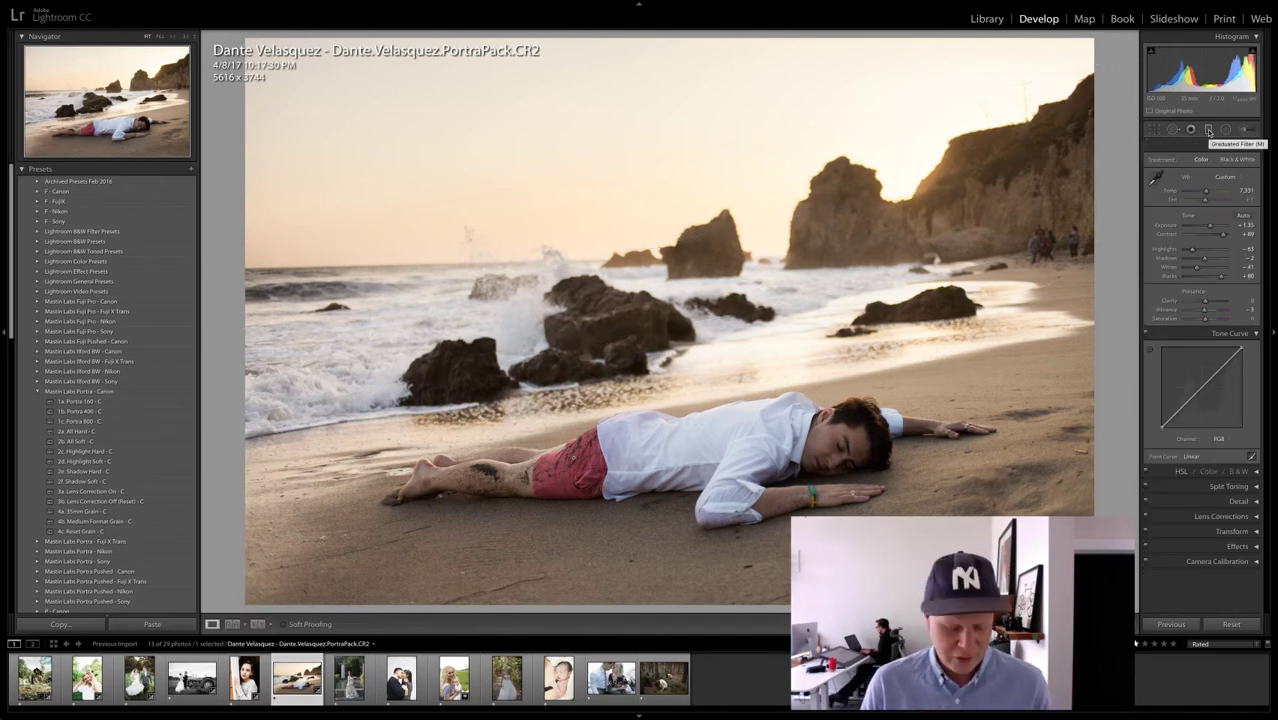
Step: Compare the beach photo with and without the darkened graduated filter, and with its unedited original
key("ctrl+z")
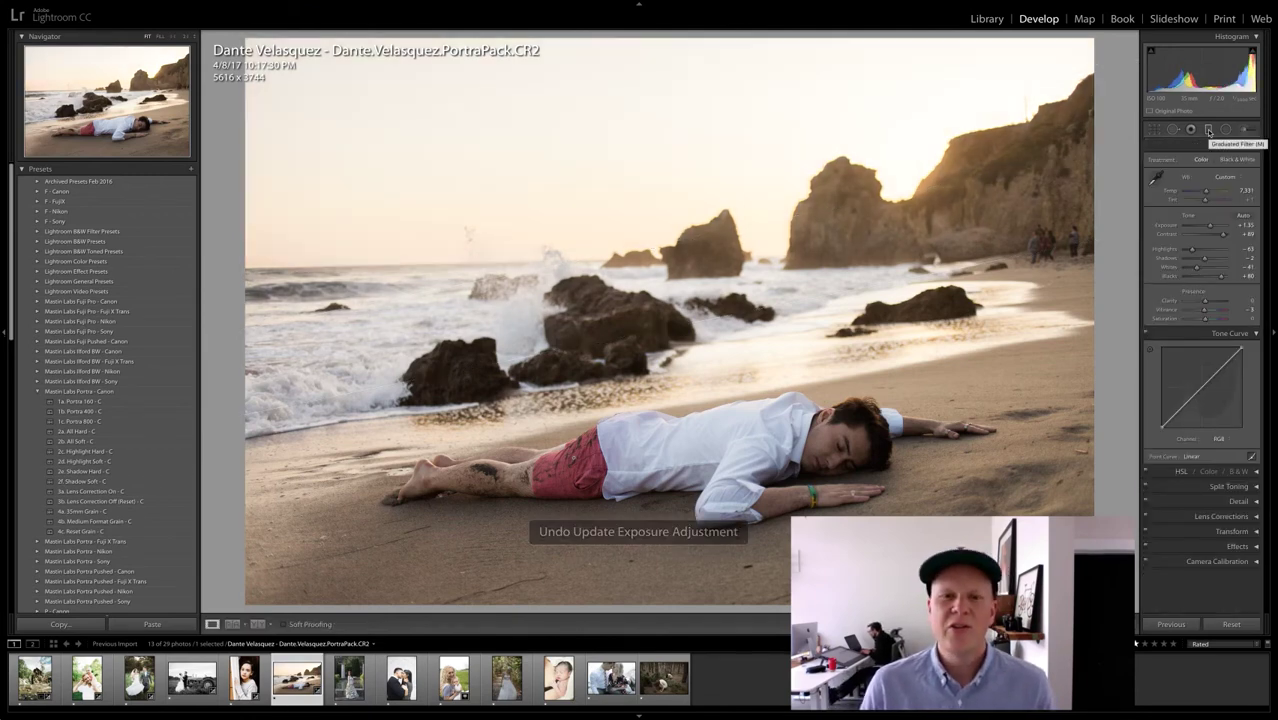
key("ctrl+shift+z")
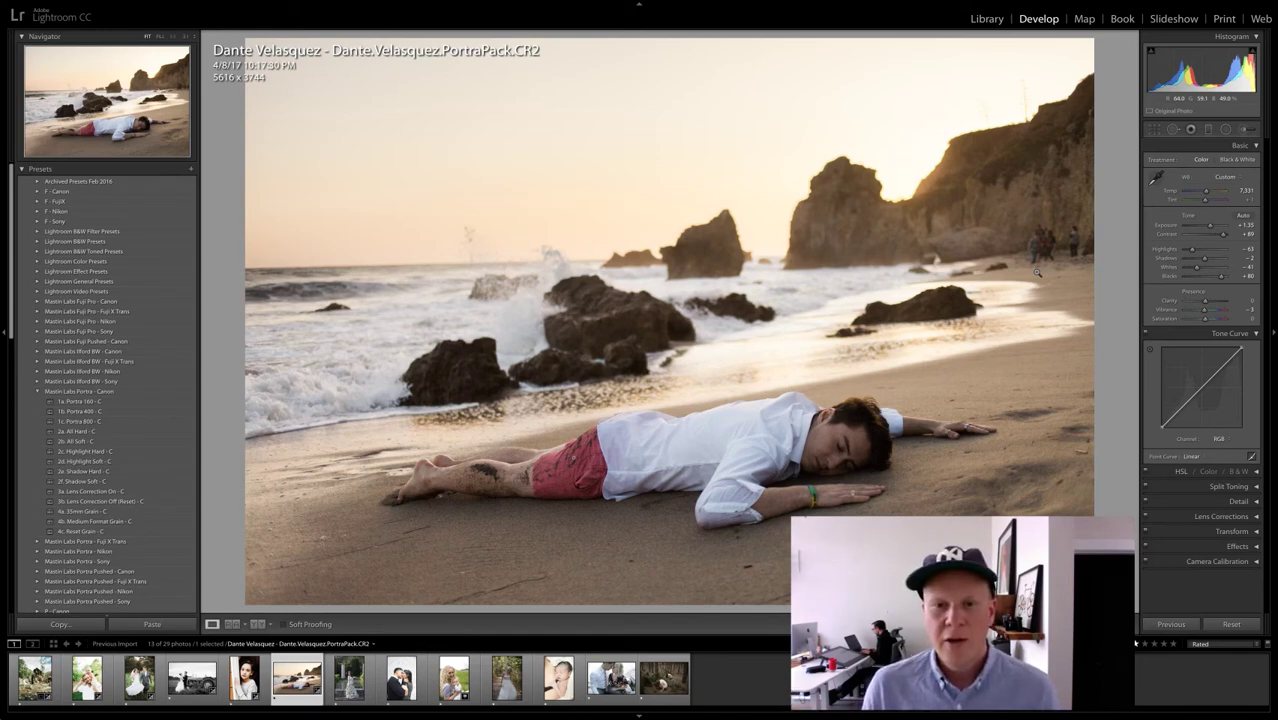
key("backslash")
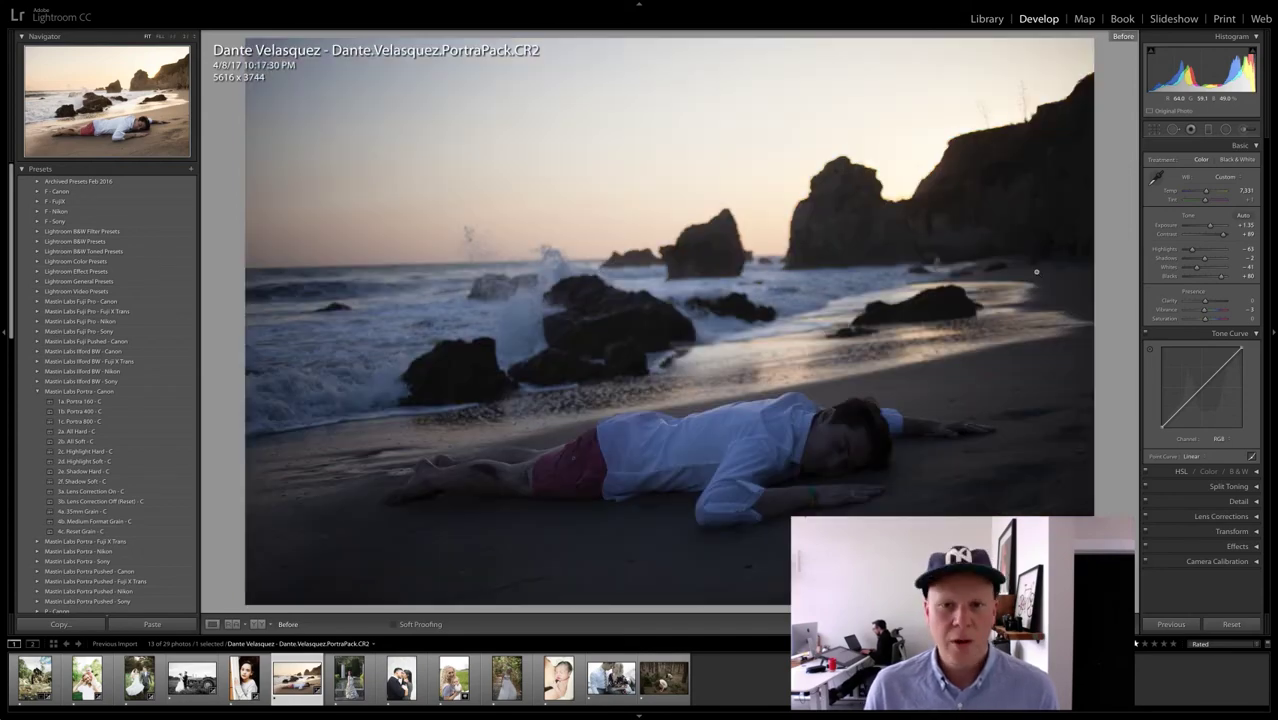
key("backslash")
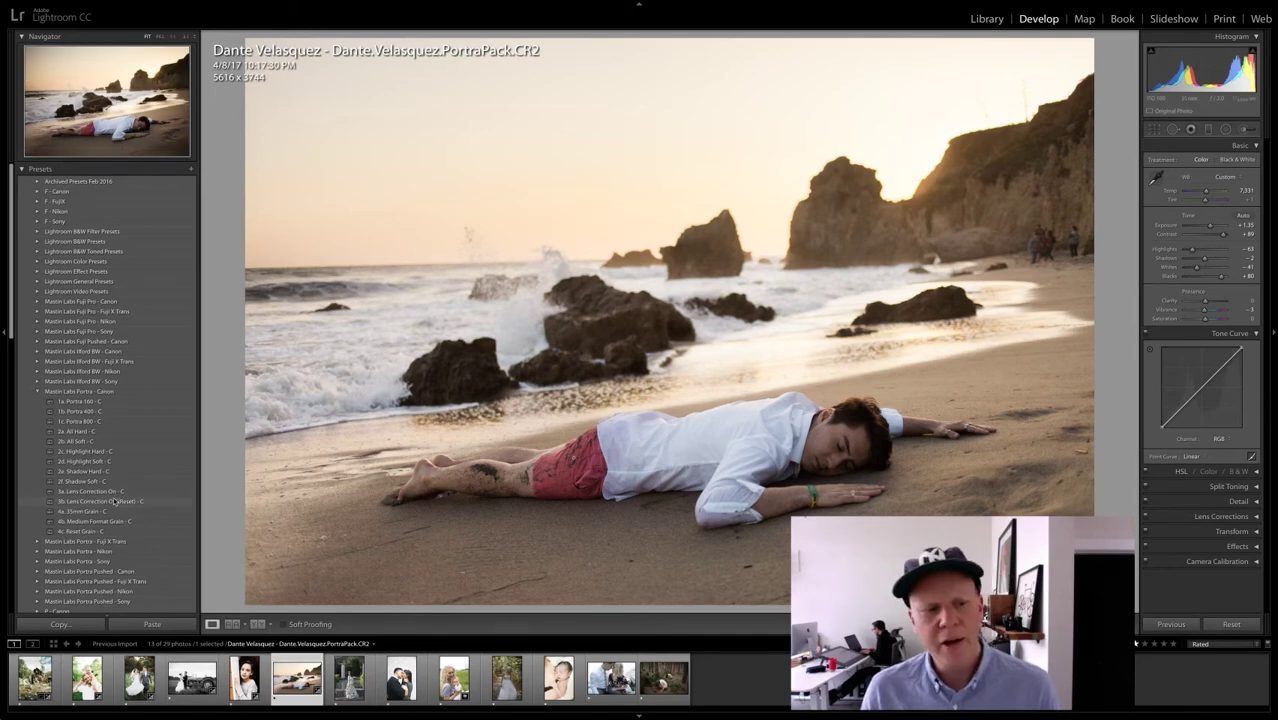
Step: Give the beach photo the 1c. Portra 400 +1 CP preset from Mastin Labs Portra Pushed - Canon
left_click(38, 392)
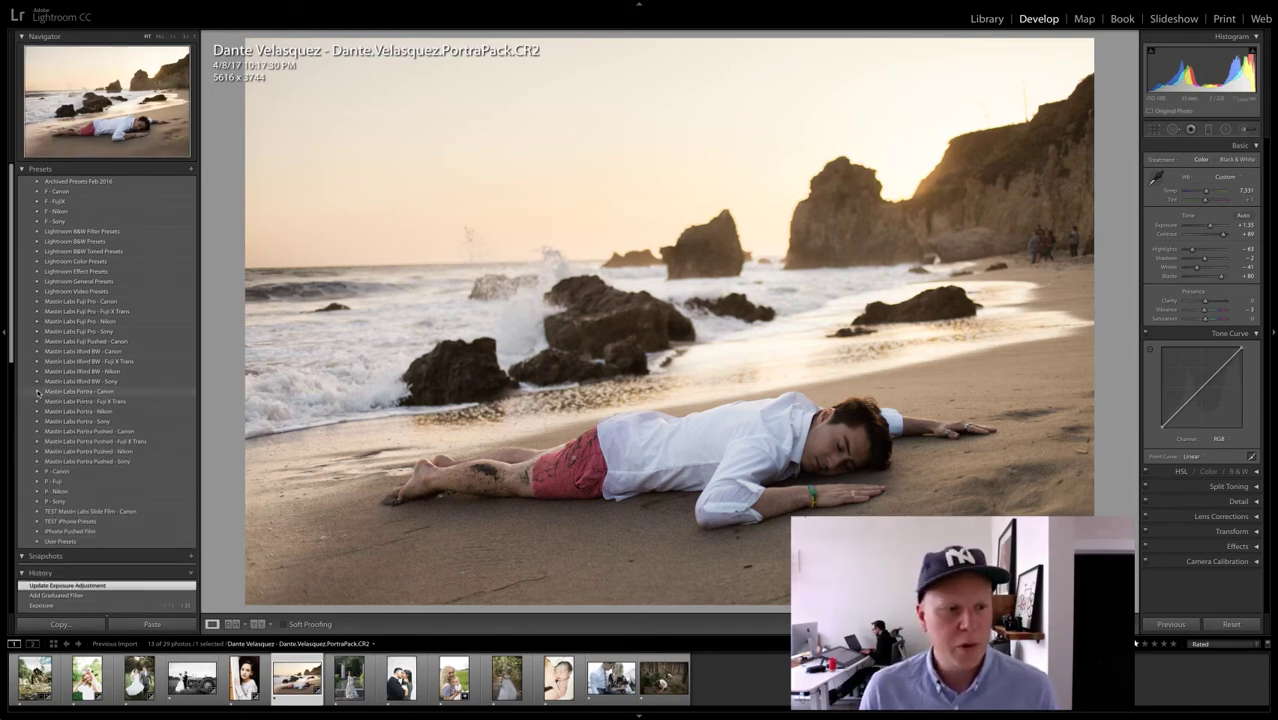
left_click(38, 431)
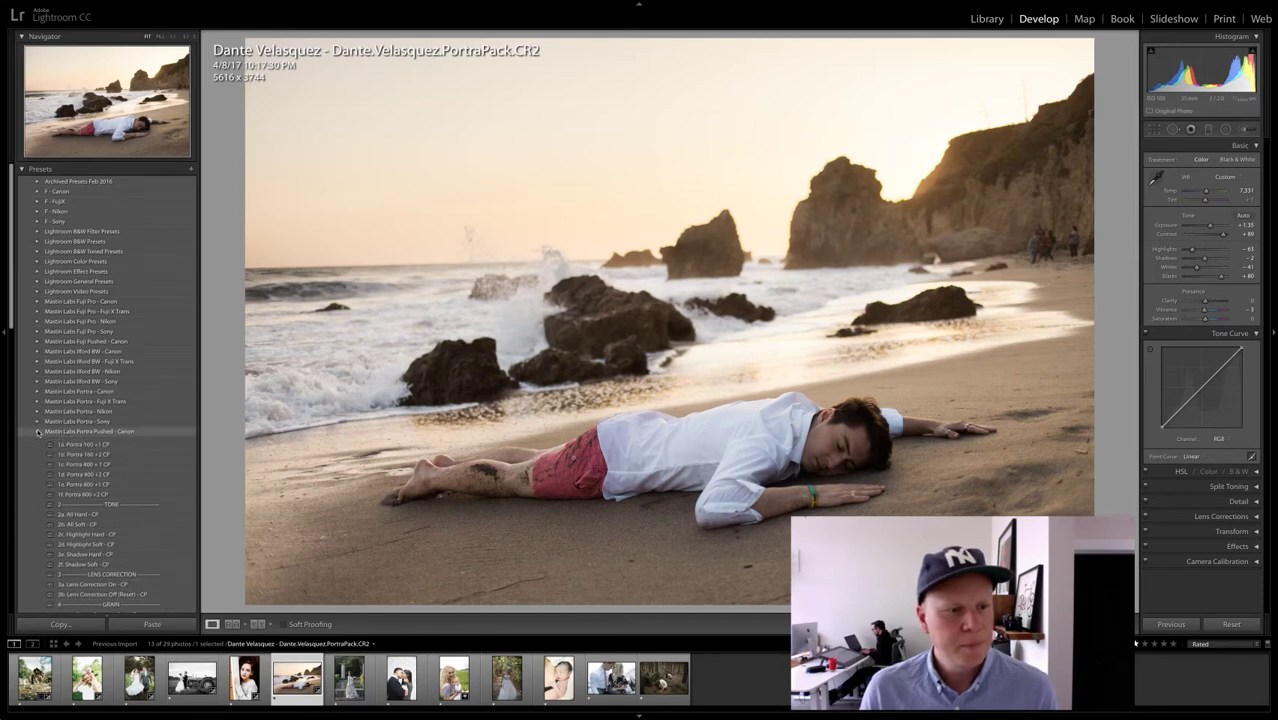
left_click(100, 471)
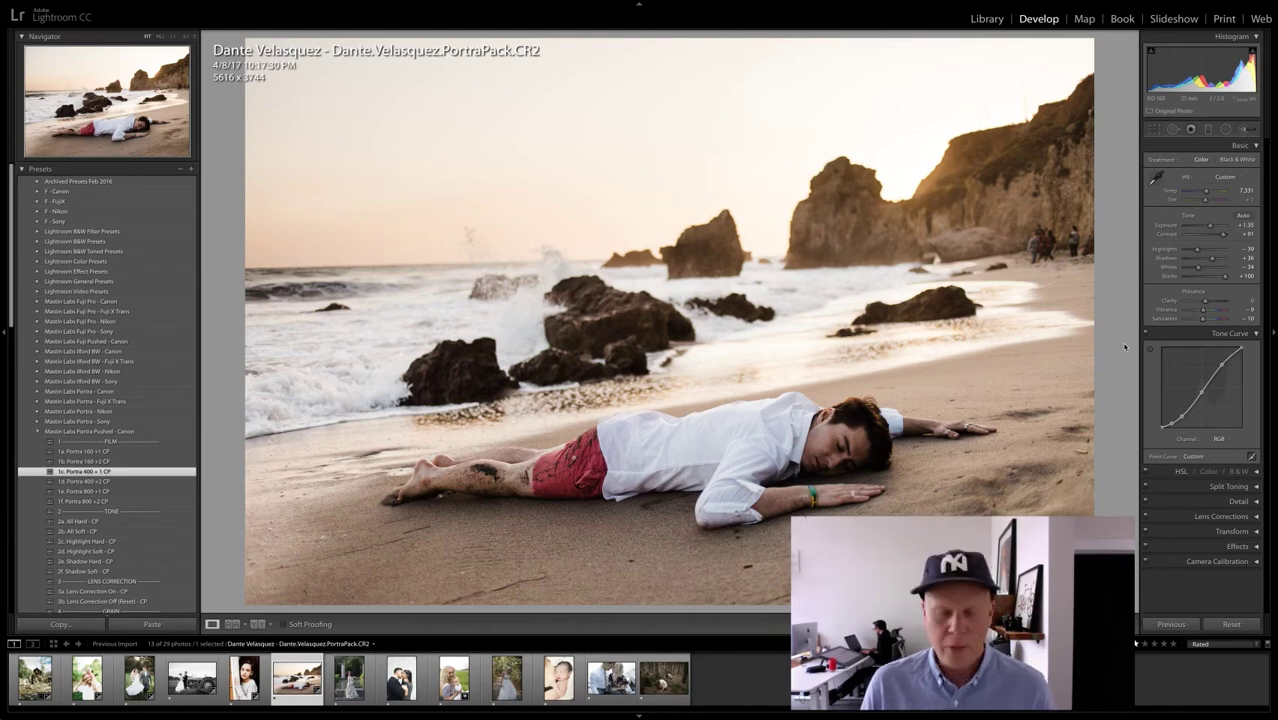
Step: Compare the beach photo with and without the Portra 400 +1 CP look, leaving the pushed preset applied
key("ctrl+z")
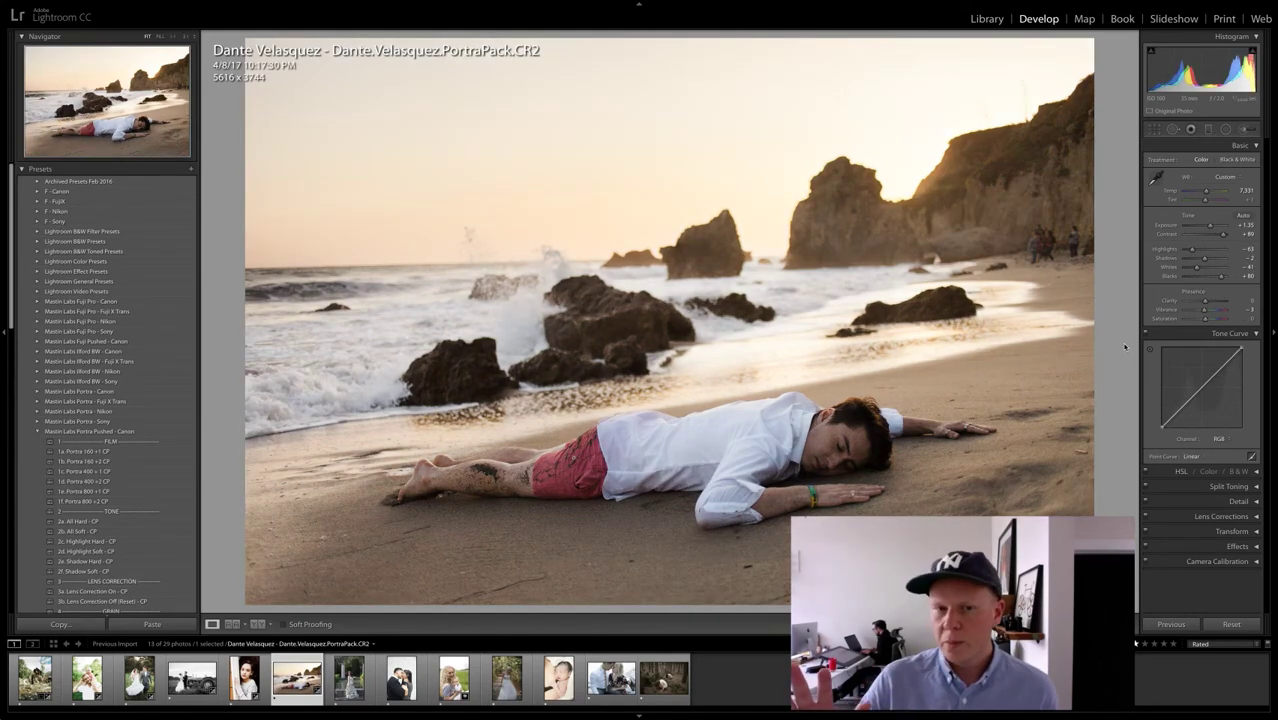
key("shift")
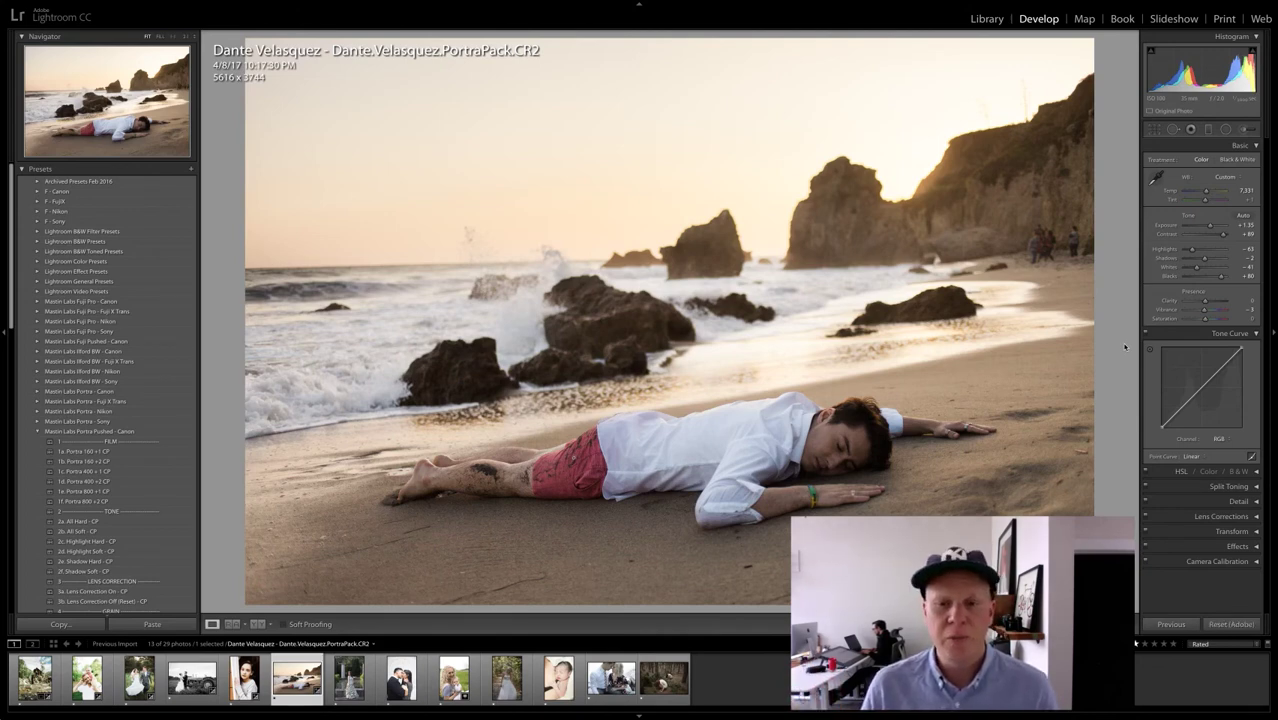
key("ctrl+shift+z")
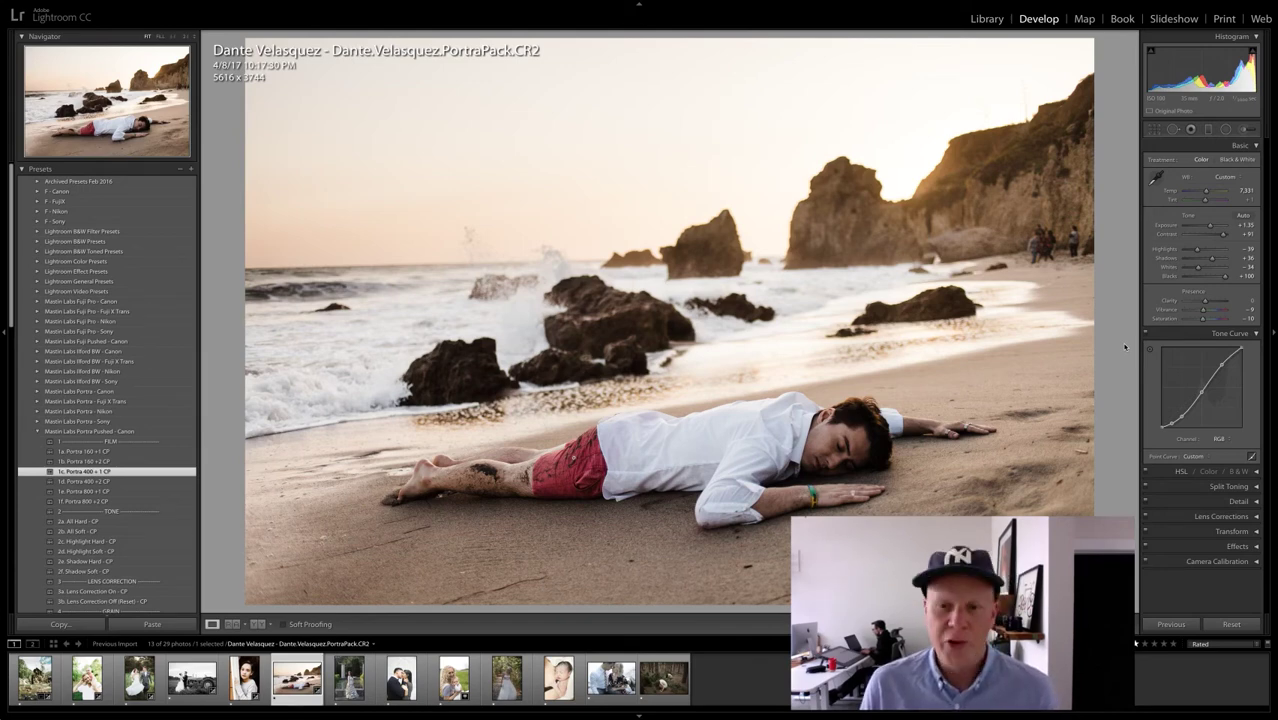
key("ctrl+z")
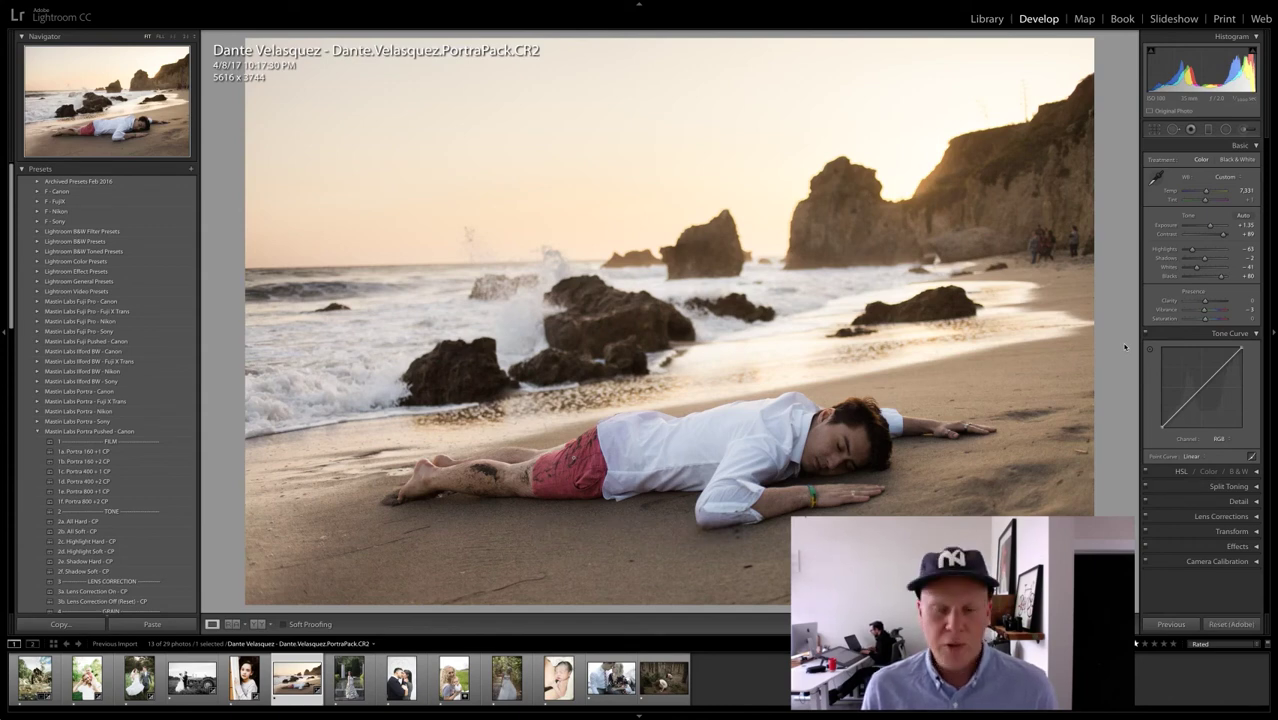
key("ctrl+shift+z")
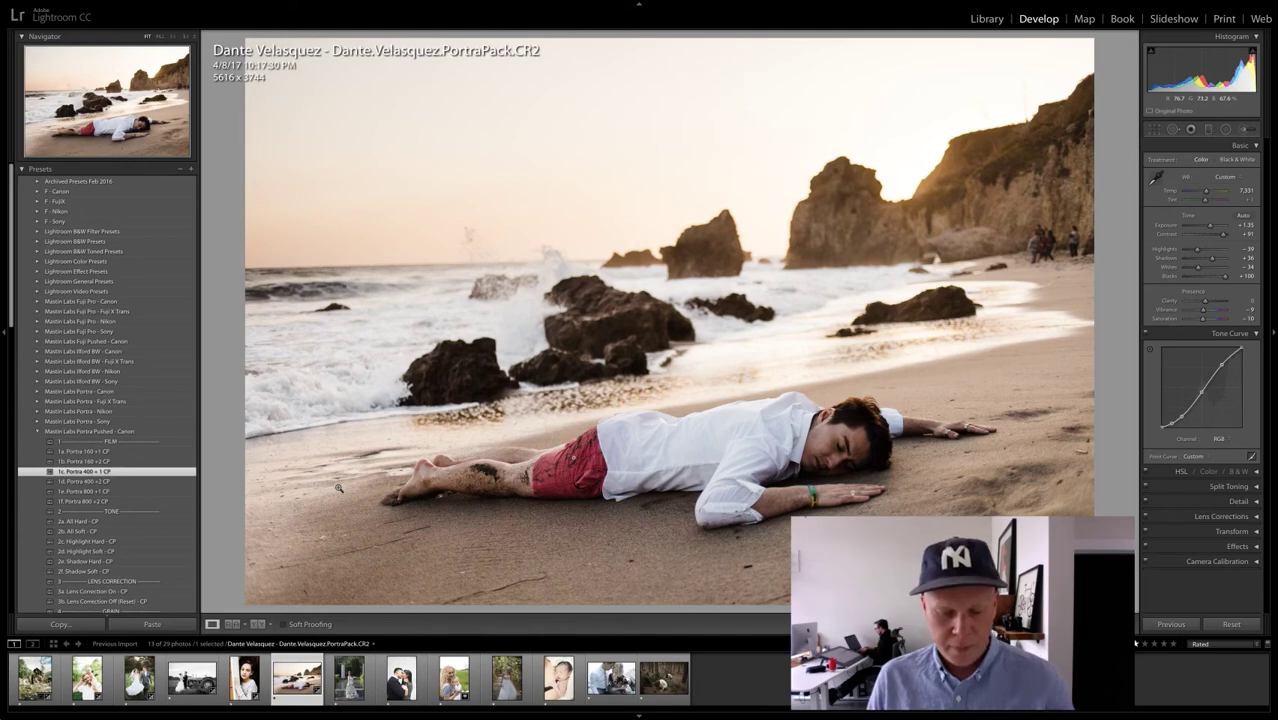
Step: Move on to the photo of the bride by the pond and show the Mastin Labs Ilford BW - Canon presets
key("Right")
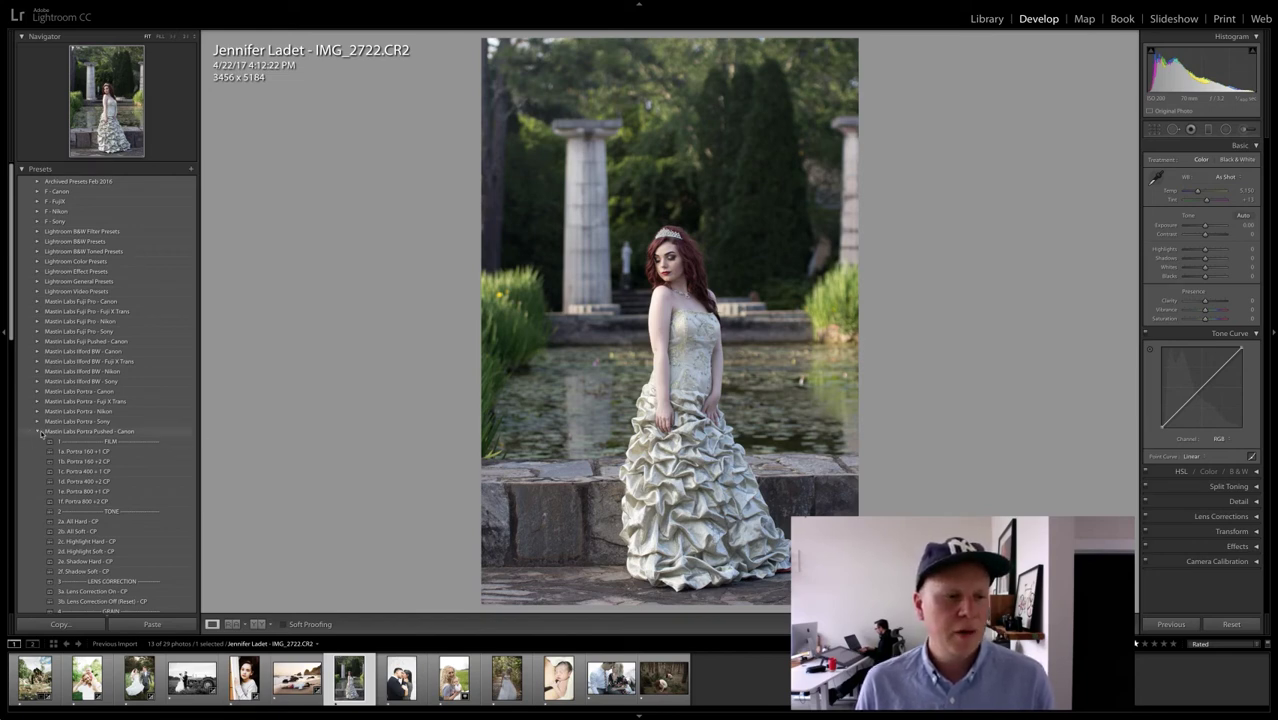
left_click(38, 432)
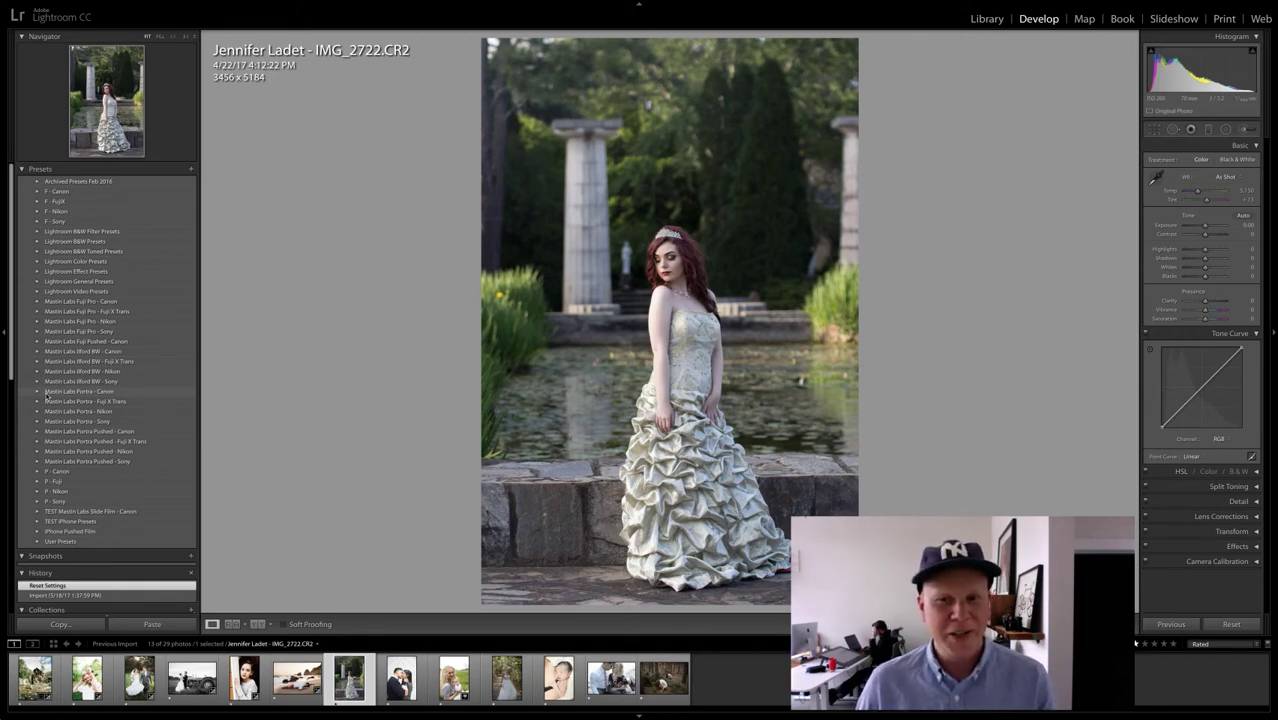
left_click(36, 351)
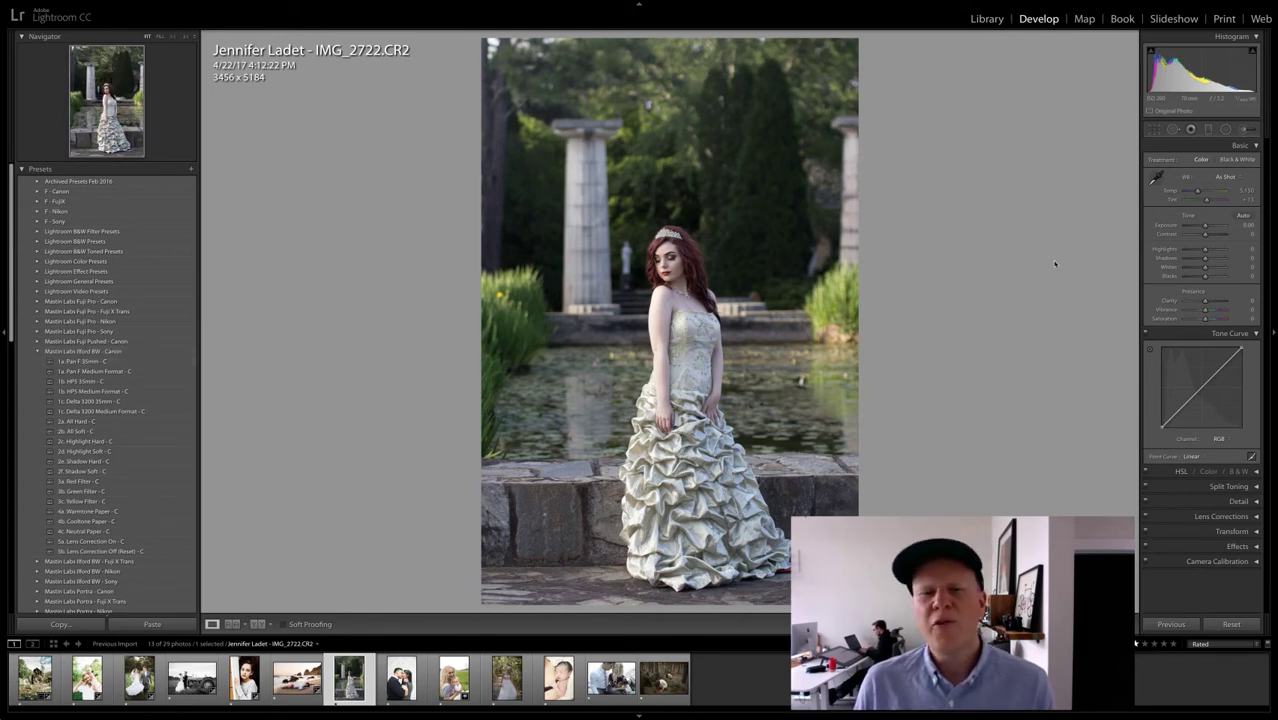
Step: Set the Upright perspective correction of the bride photo to Auto
left_click(1238, 531)
left_click(1202, 464)
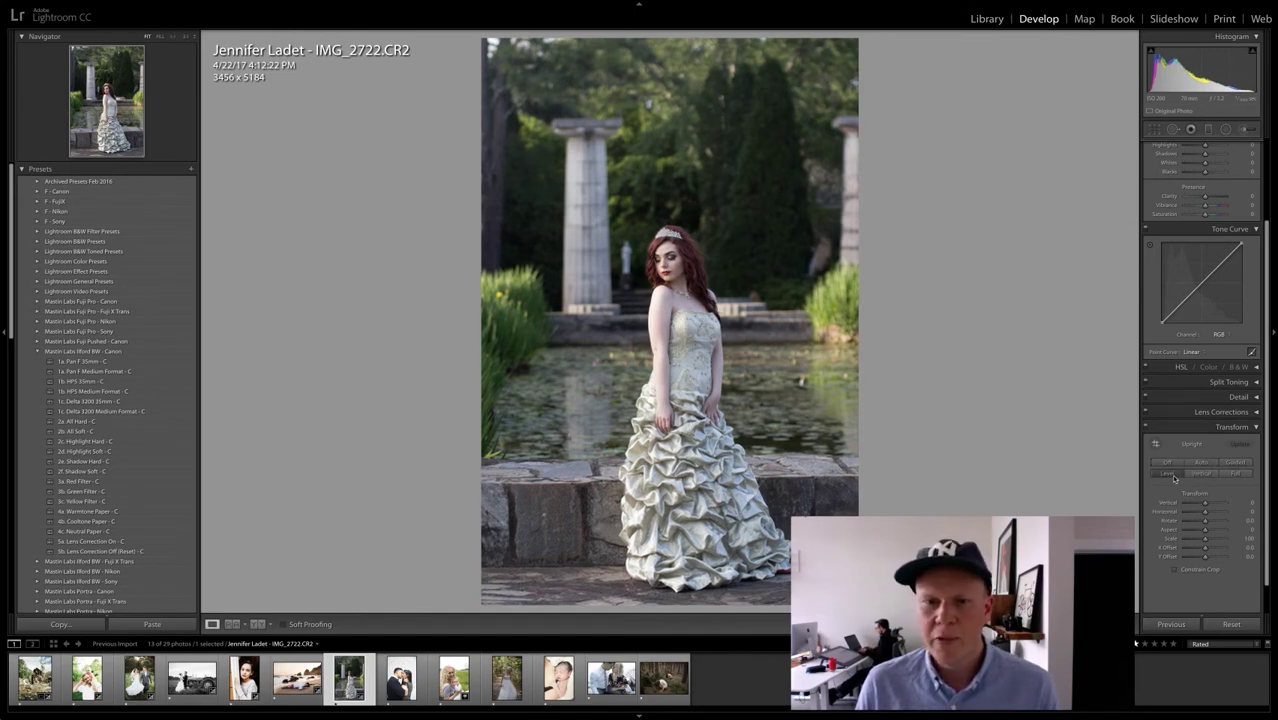
left_click(1233, 474)
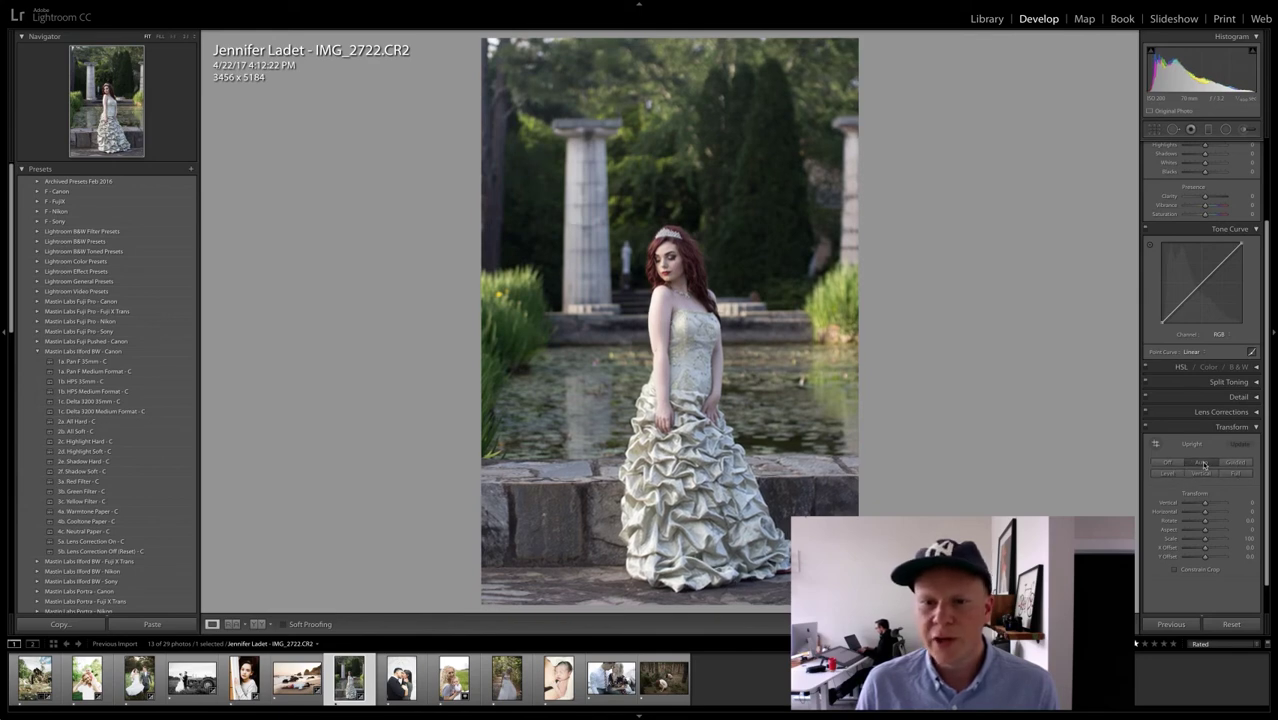
left_click(1232, 427)
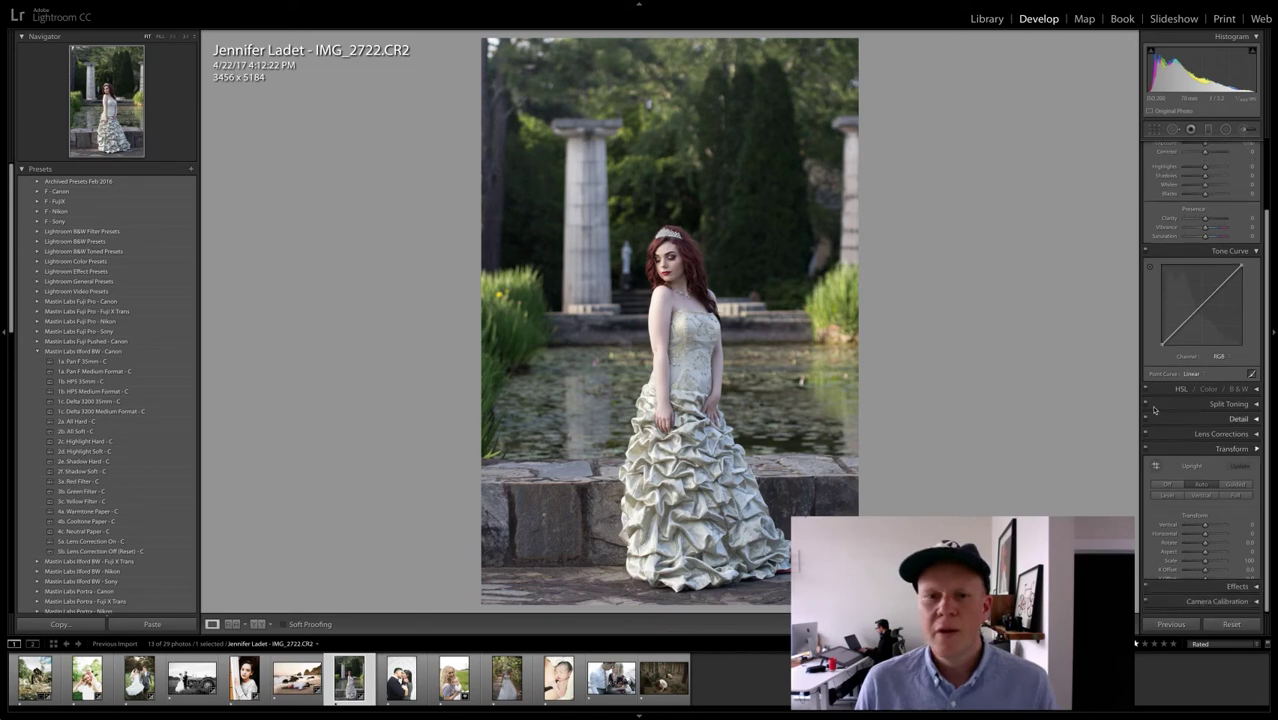
Step: Apply the 1a. Pan F 35mm - C preset to the bride photo, and try a slight exposure change
left_click(78, 361)
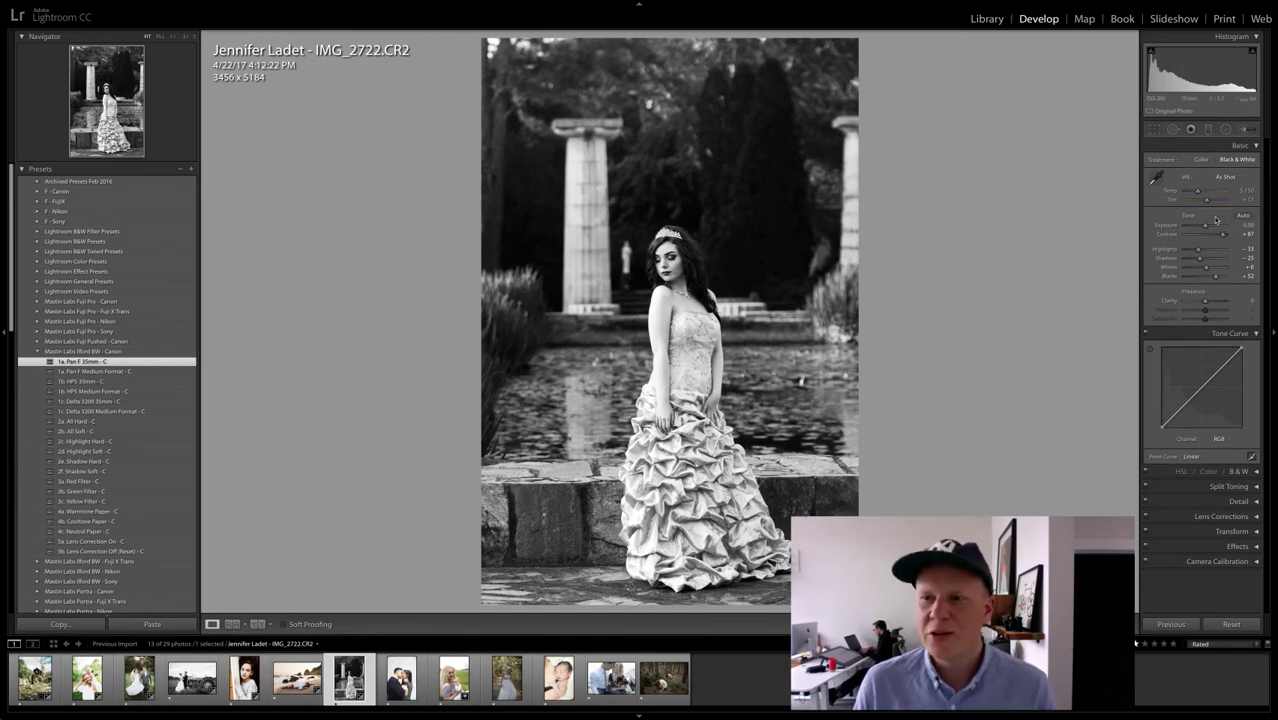
left_click_drag(1205, 226, 1206, 228)
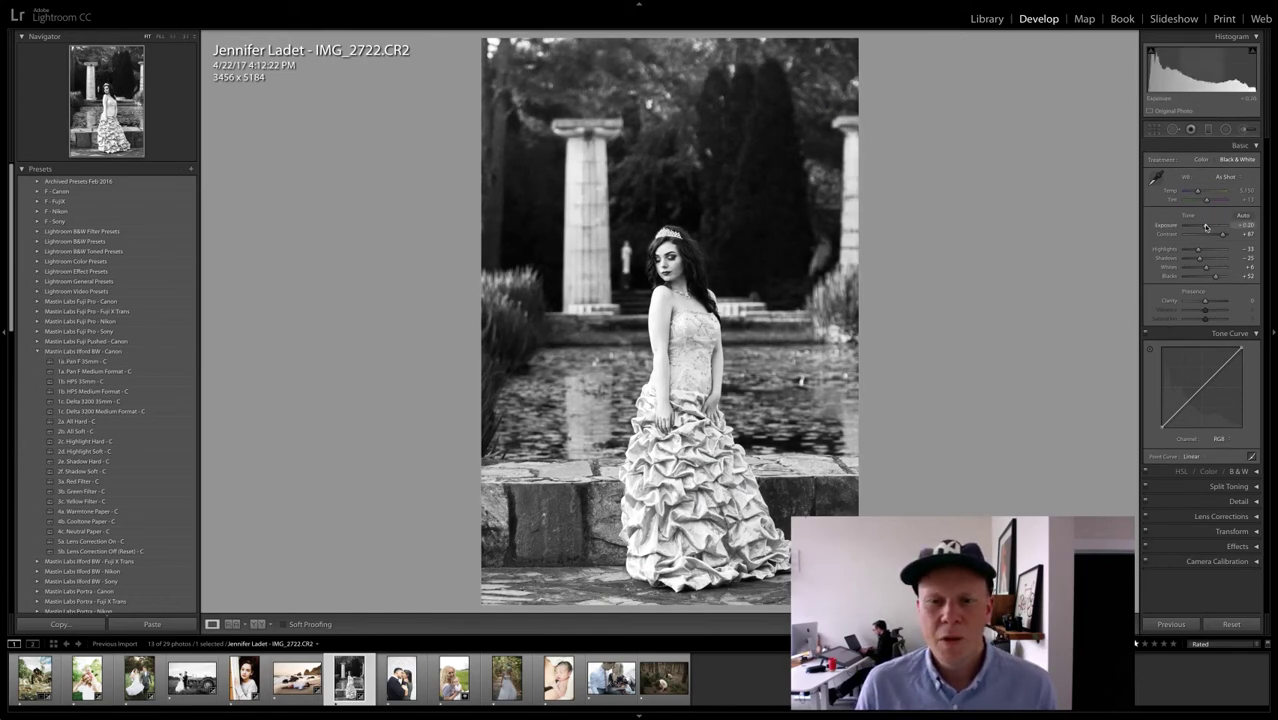
left_click_drag(1206, 227, 1203, 227)
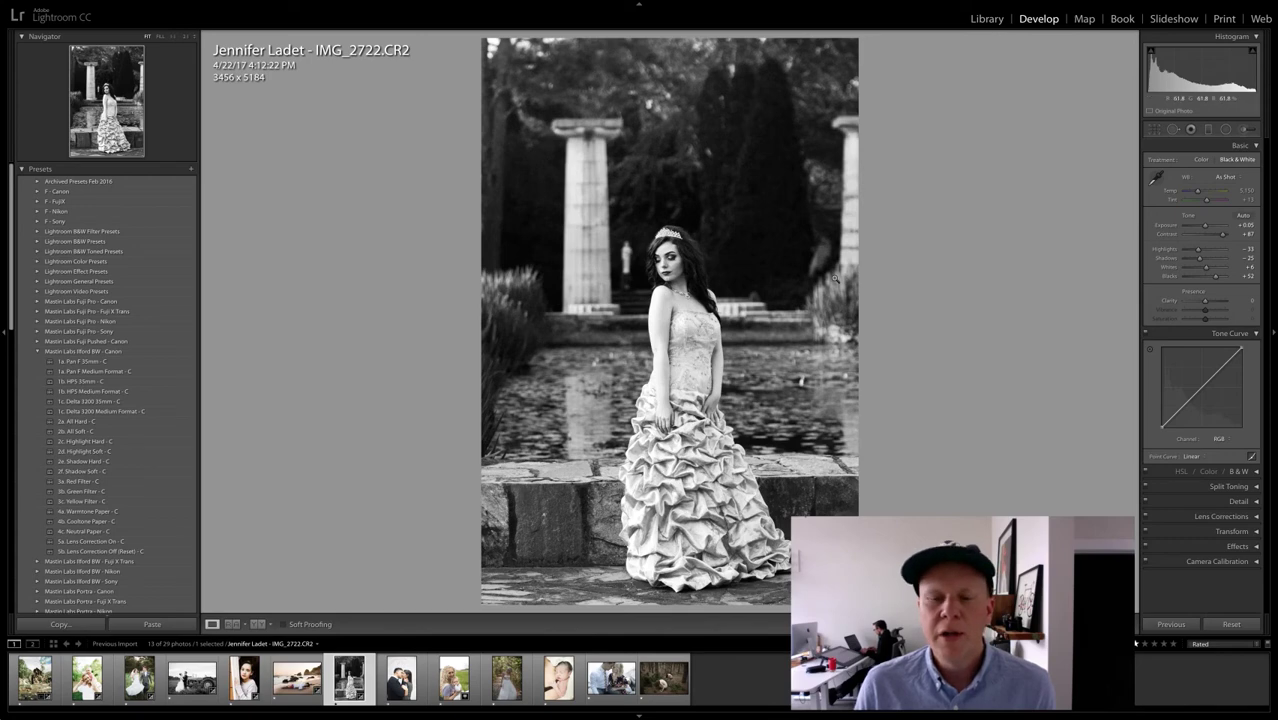
key("ctrl+z")
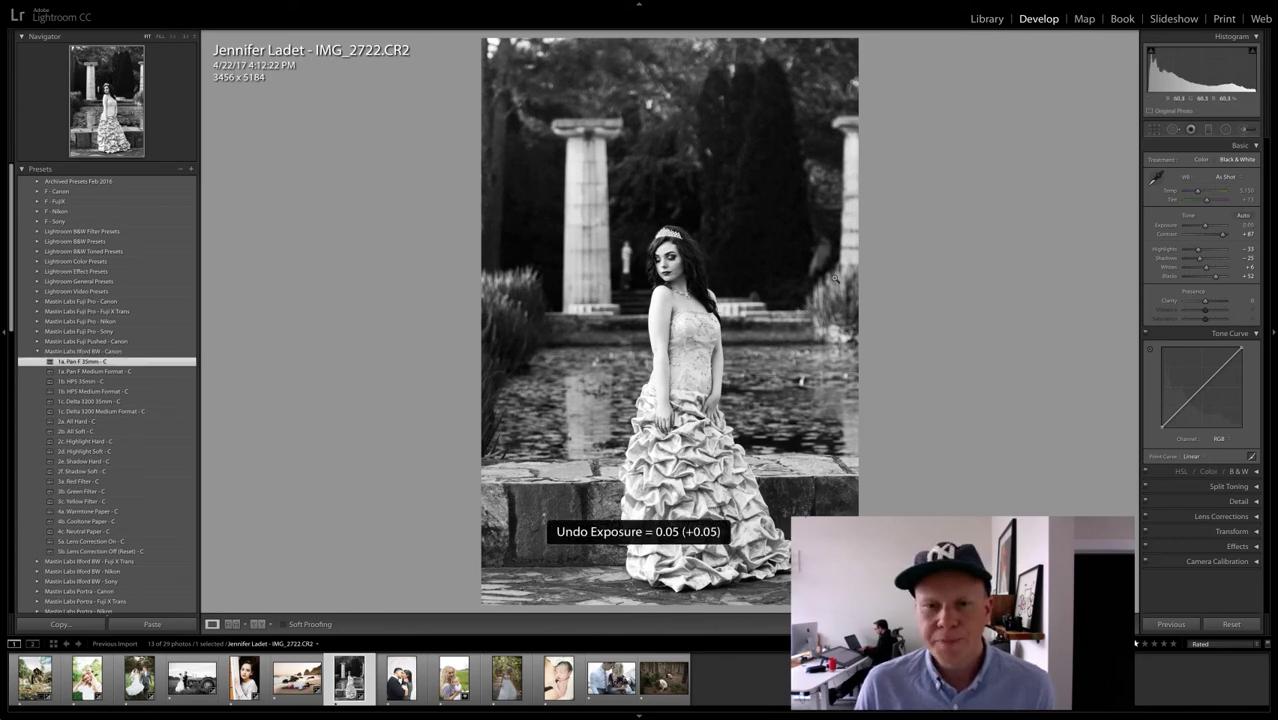
Step: Compare the bride photo's black-and-white version with the color one, examining her hair against the dark background up close
key("ctrl+z")
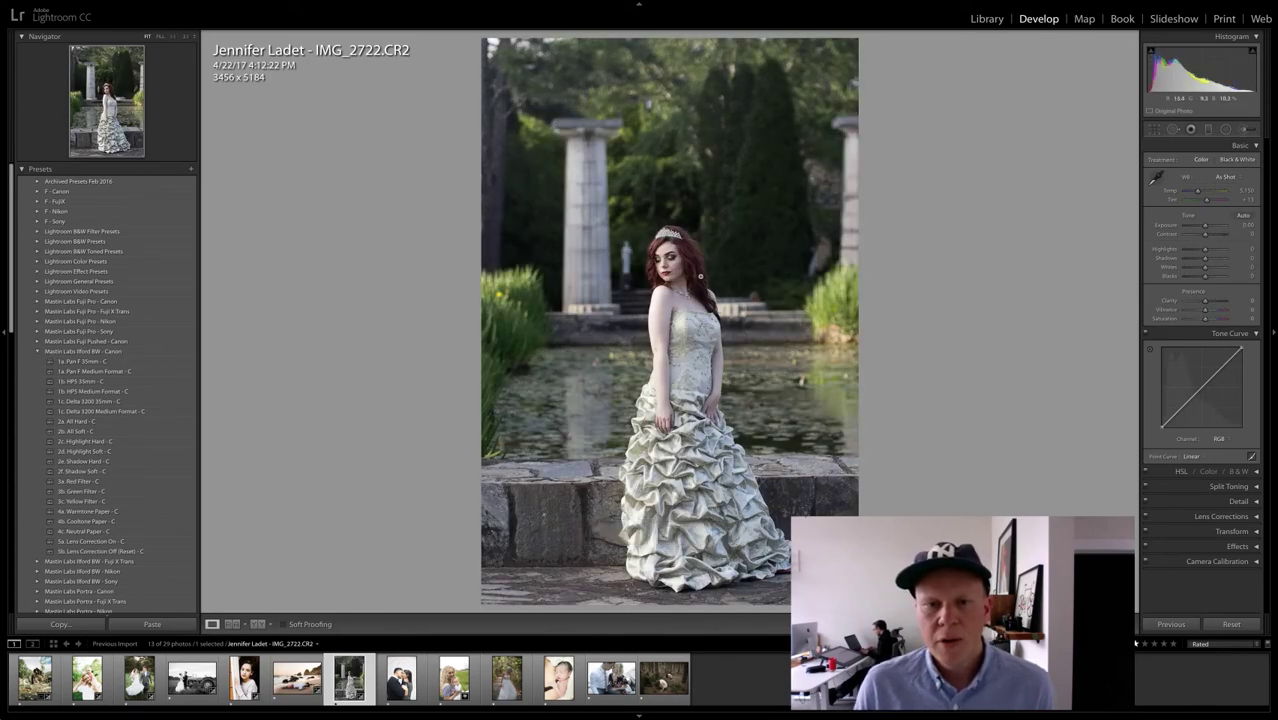
left_click(684, 258)
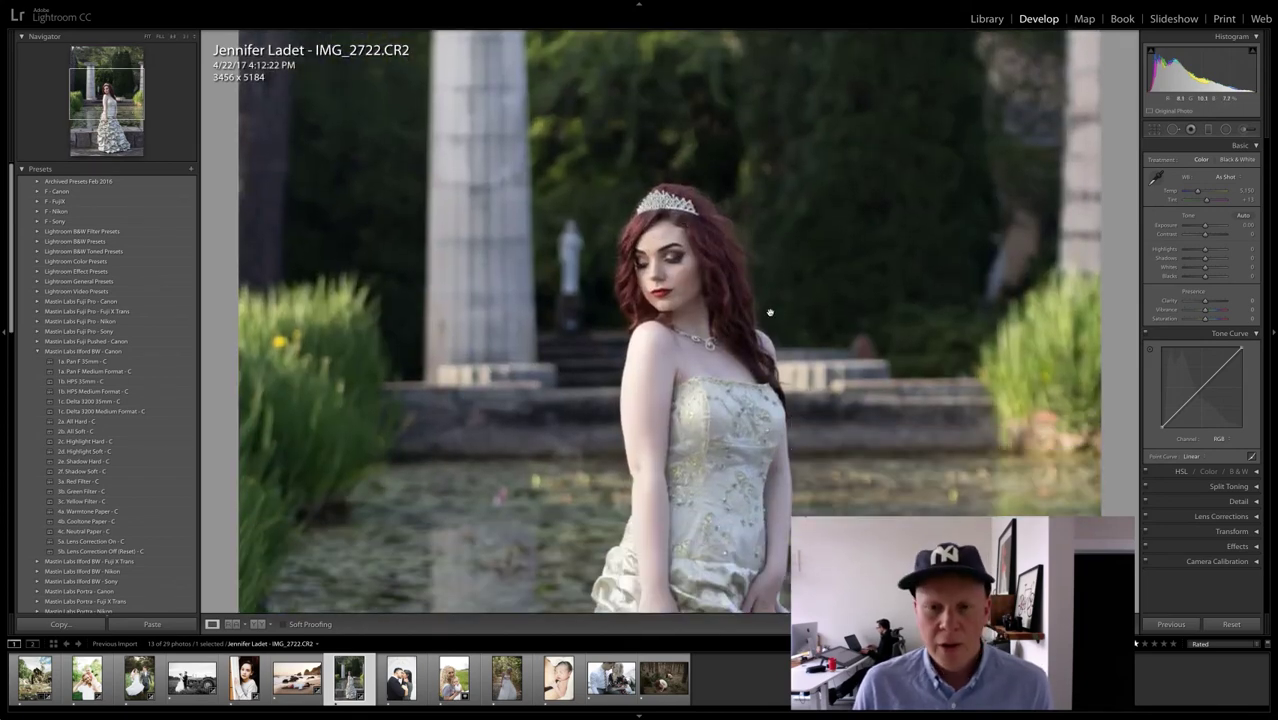
left_click(770, 313)
key("ctrl+shift+z")
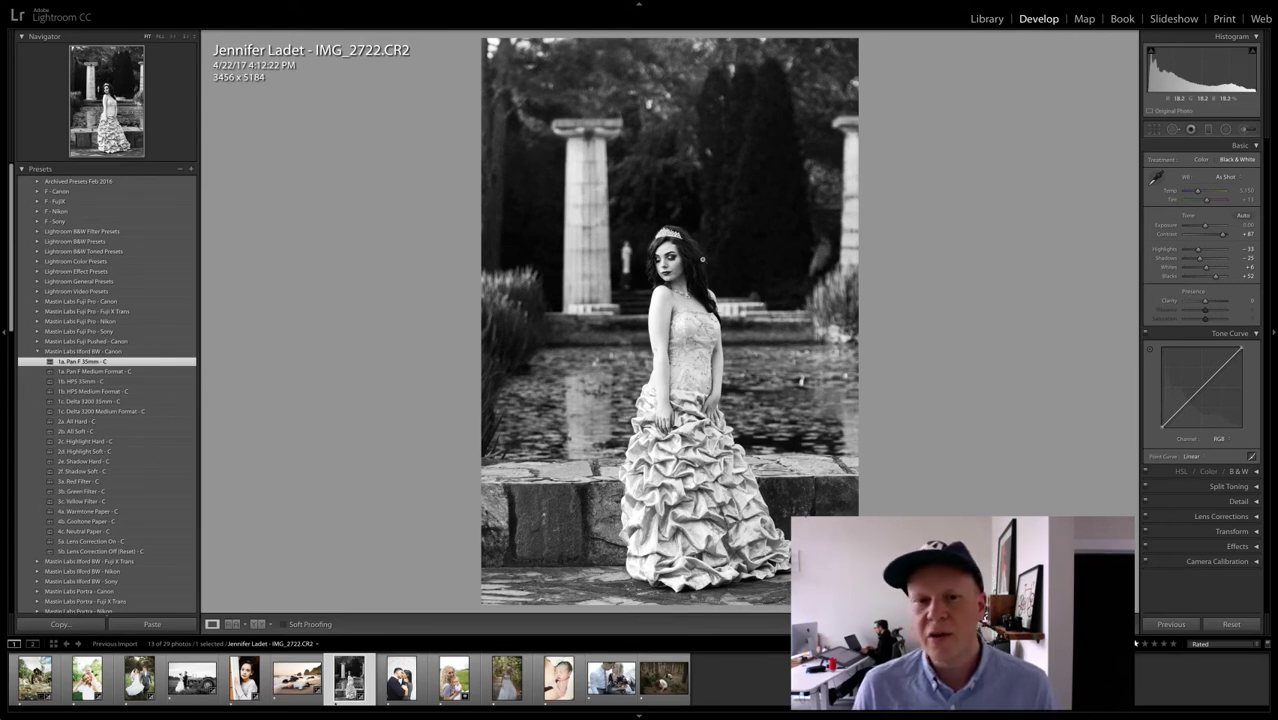
Step: Brighten the bride's hair with an adjustment brush set to exposure 0.65
left_click(1247, 130)
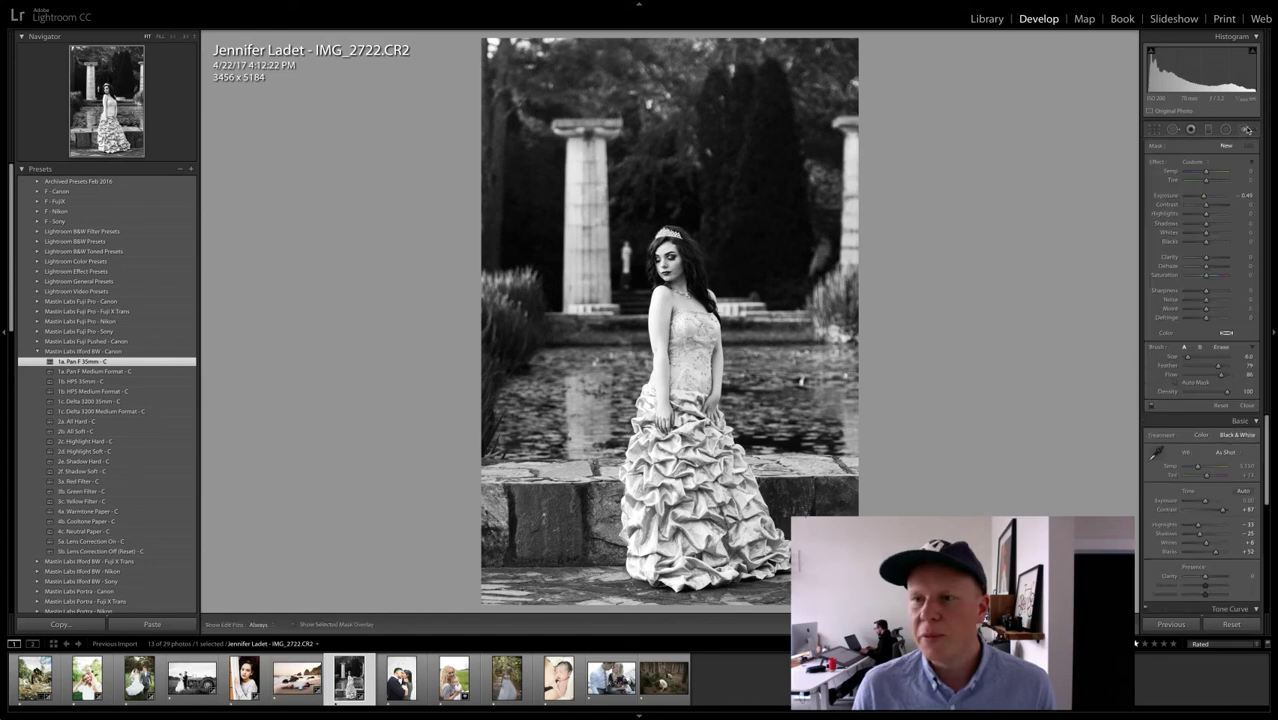
left_click(1209, 197)
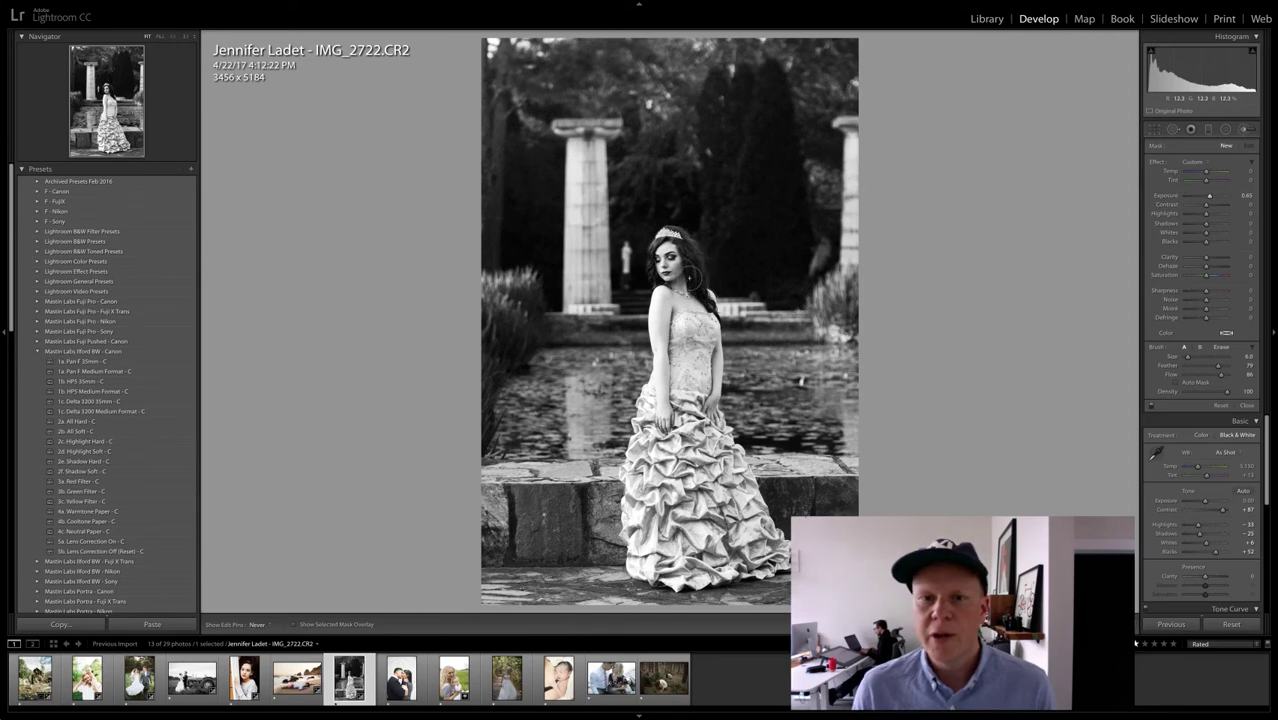
left_click(732, 241)
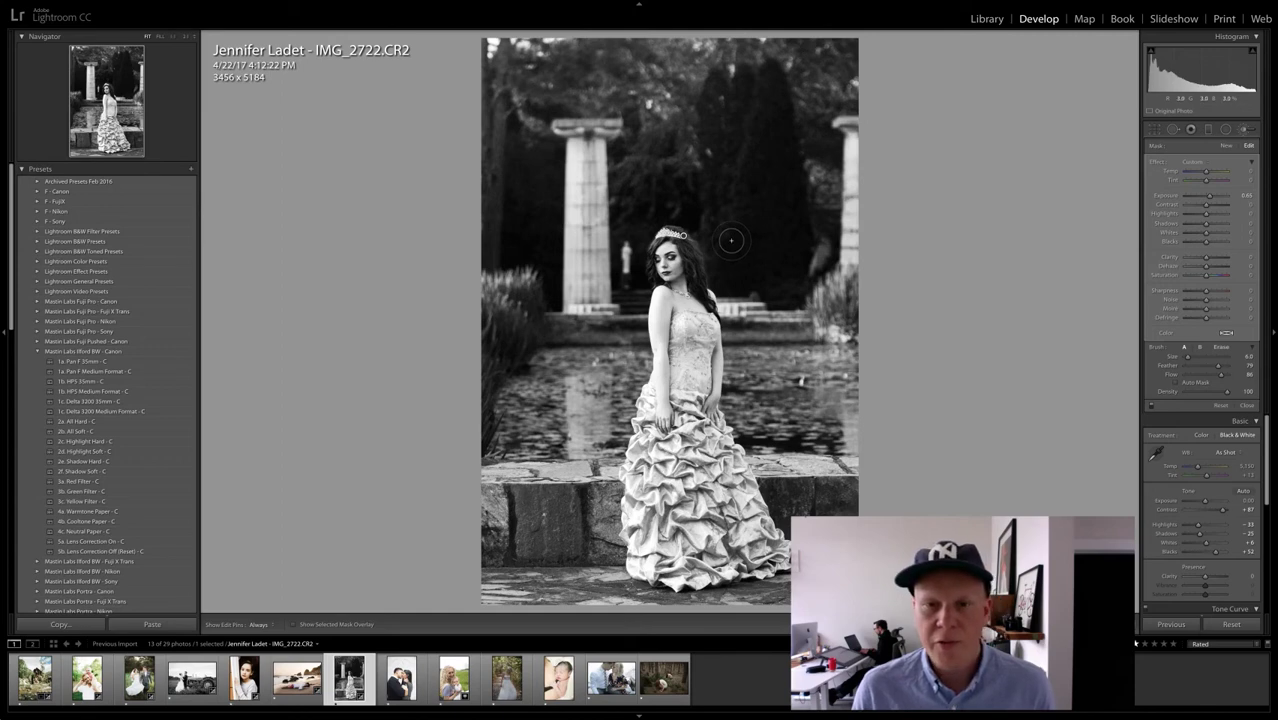
Step: Erase the brush spill around the hair with a size 2.0 eraser, raise the brush contrast, and set its exposure to 1.07
key("alt")
key("bracketleft")
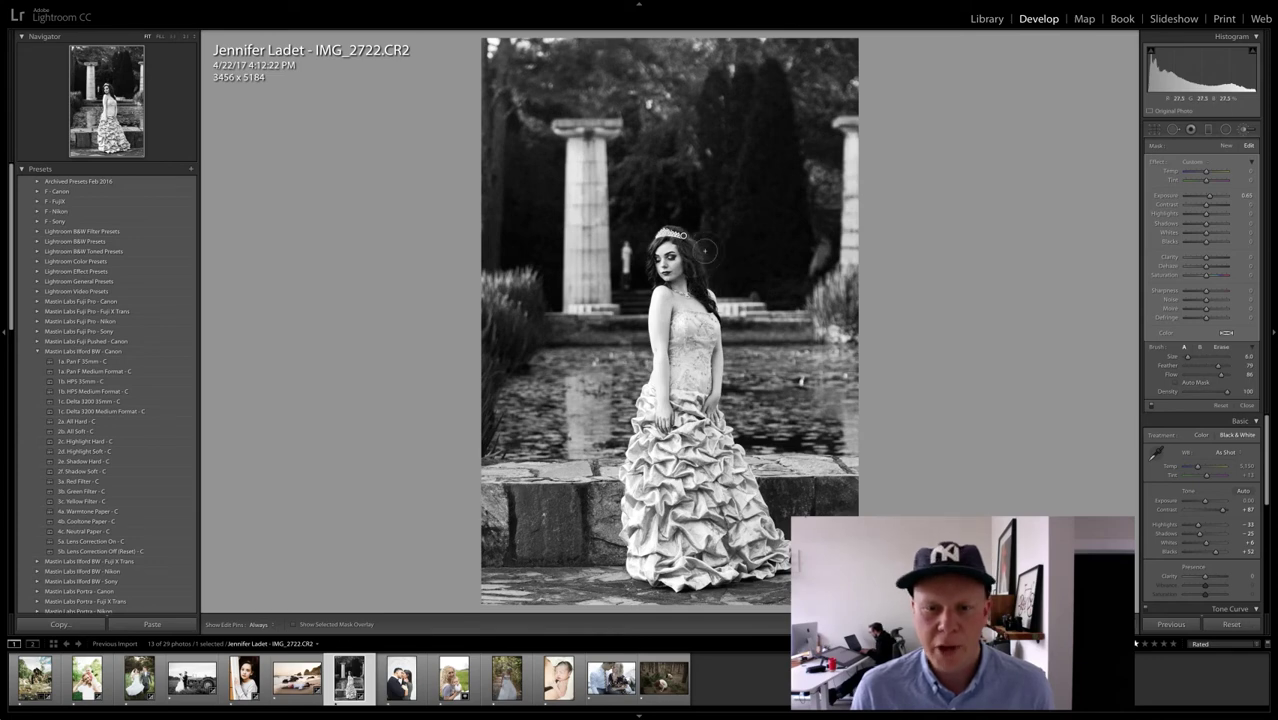
key("alt")
key("h")
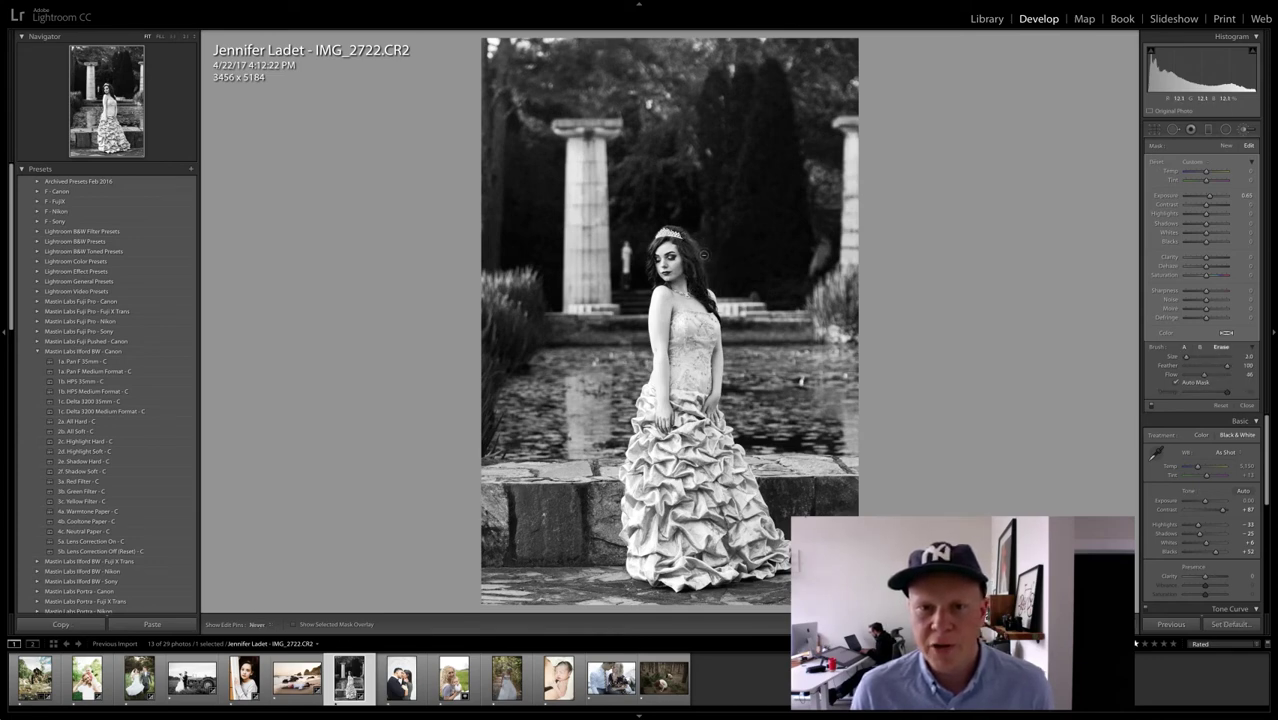
key("alt")
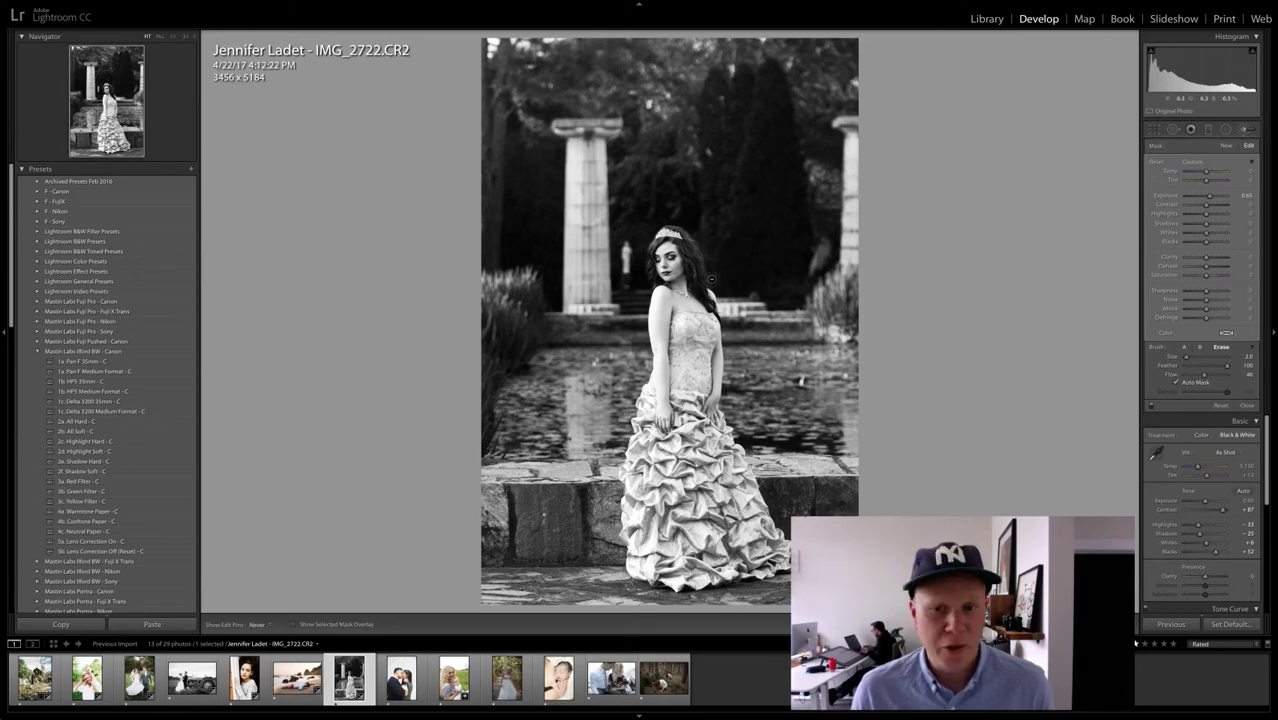
key("h")
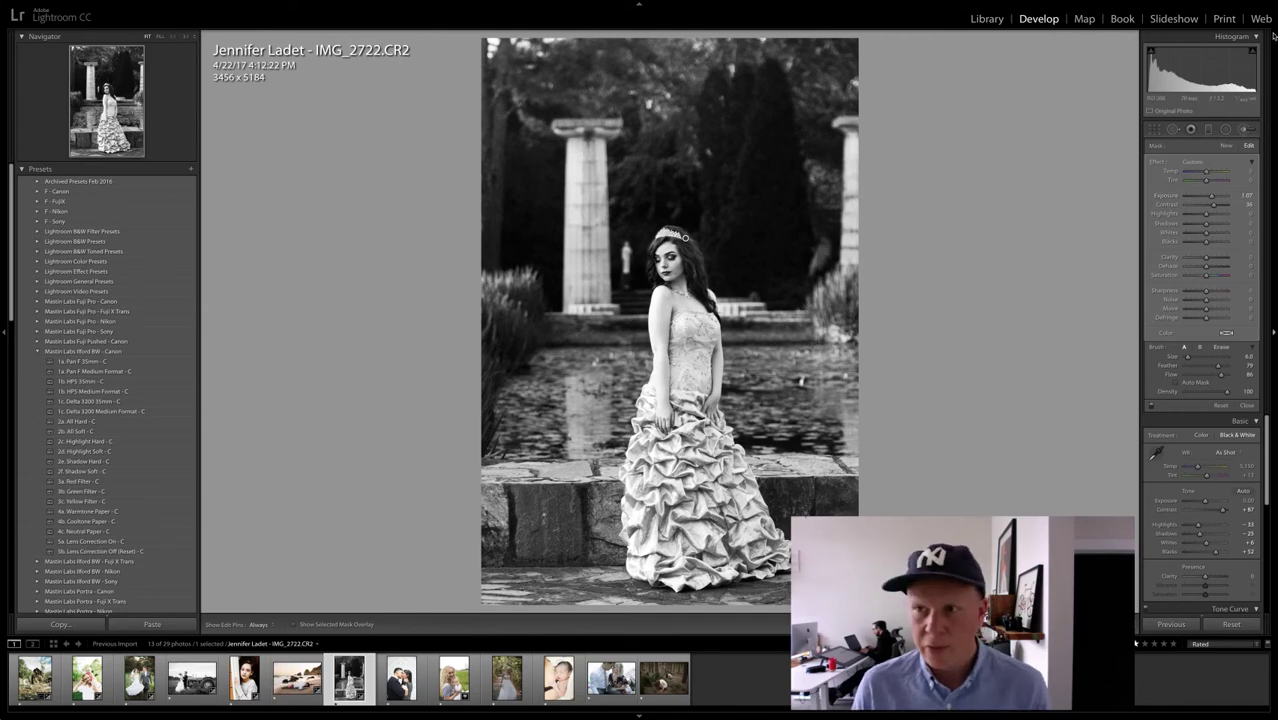
key("k")
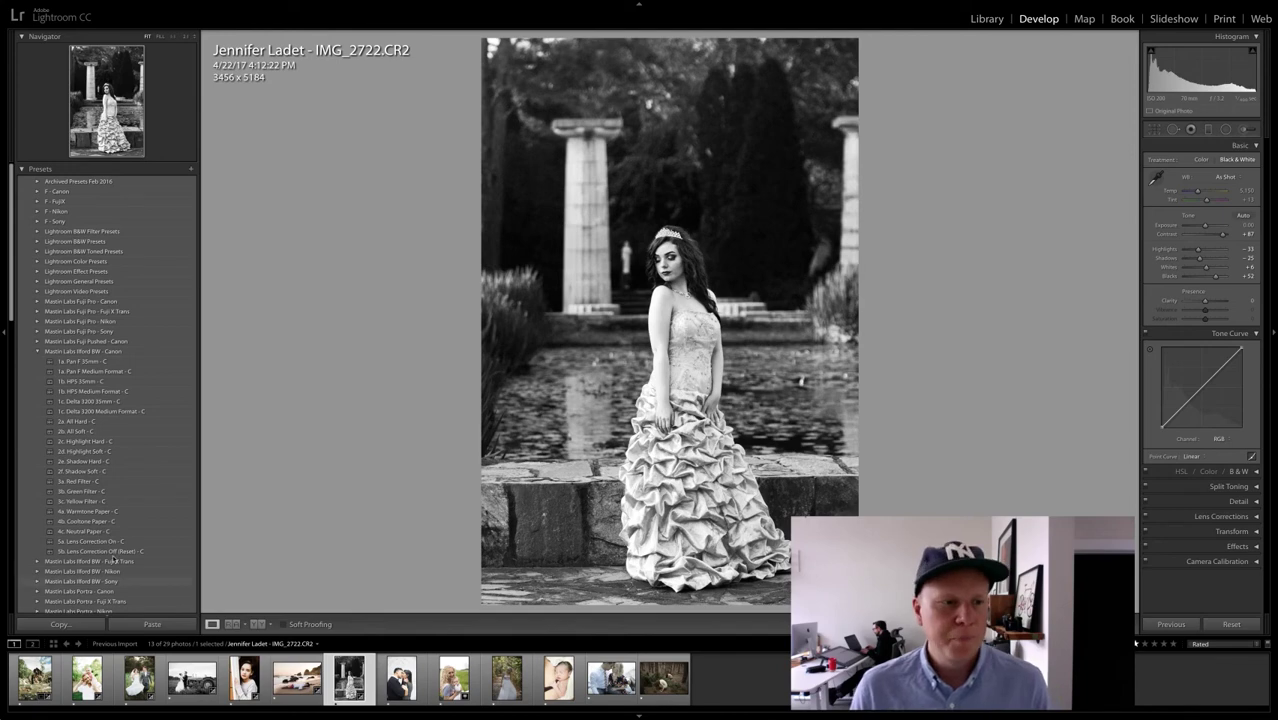
Step: Compare the history states before and after the brush strokes on the bride's hair up close, ending on the latest exposure adjustment
scroll(112, 520, "down", 10)
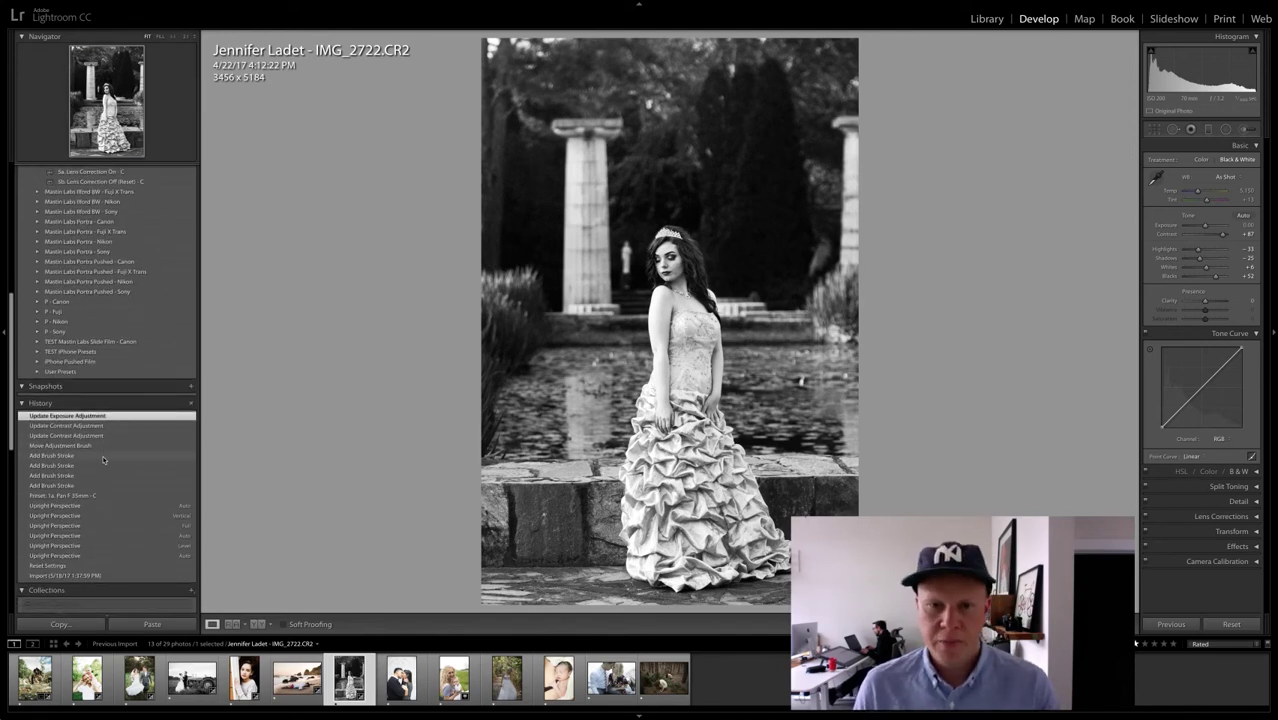
left_click(103, 457)
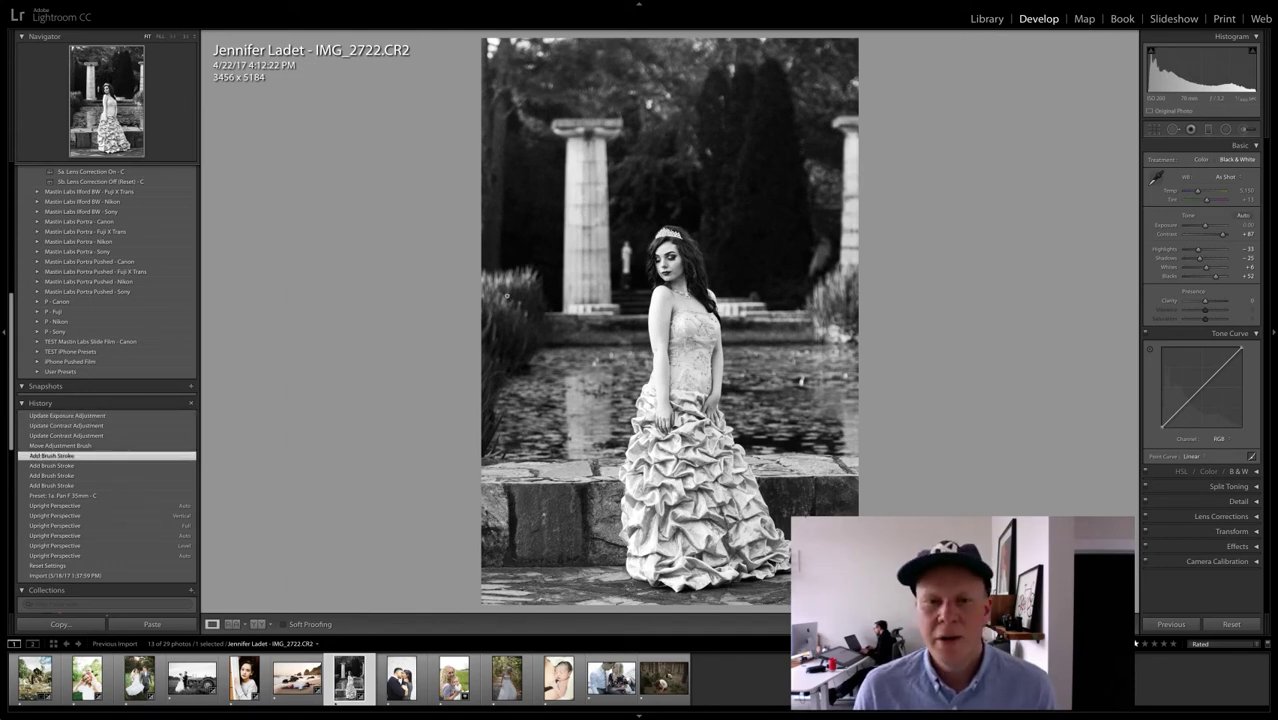
key("z")
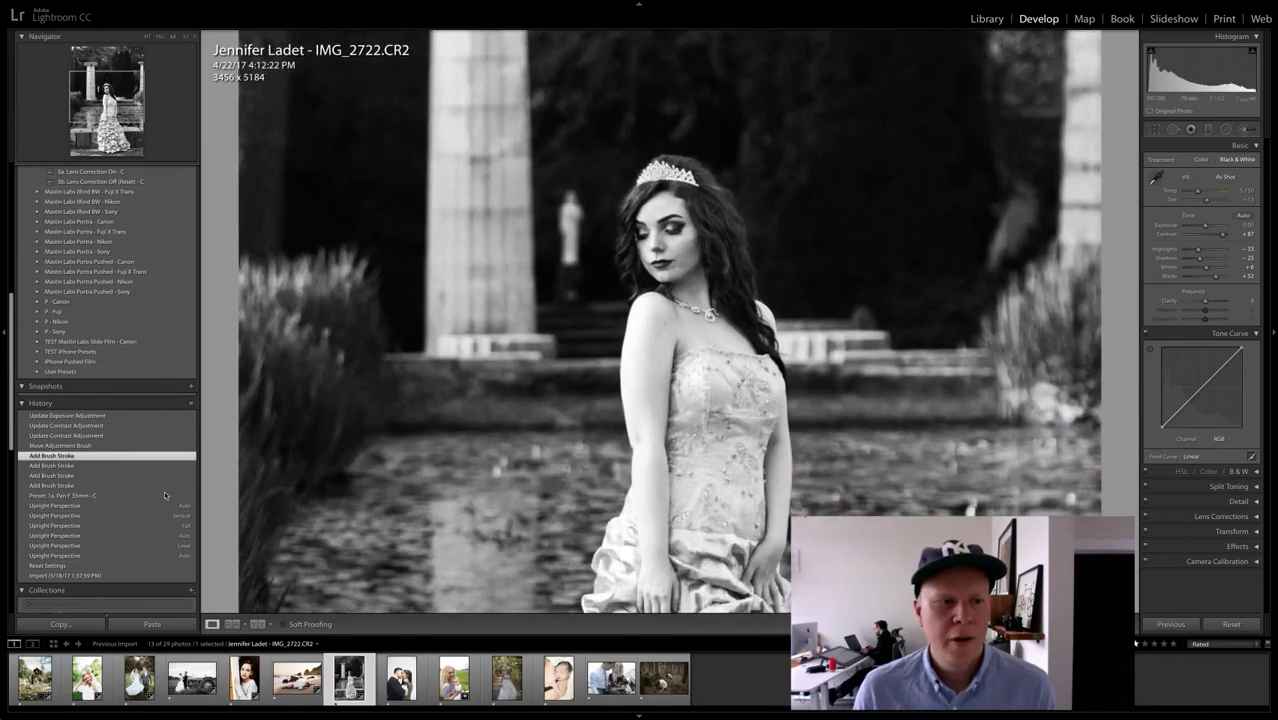
left_click(96, 467)
left_click(95, 496)
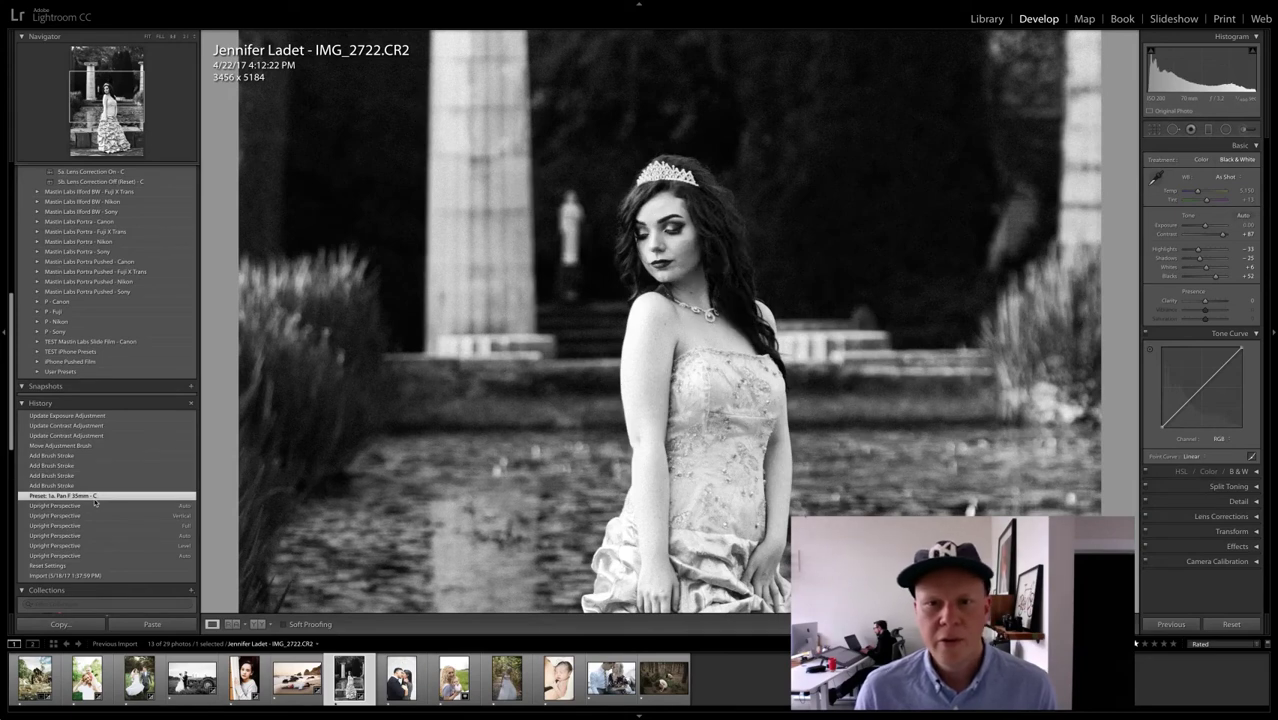
left_click(68, 414)
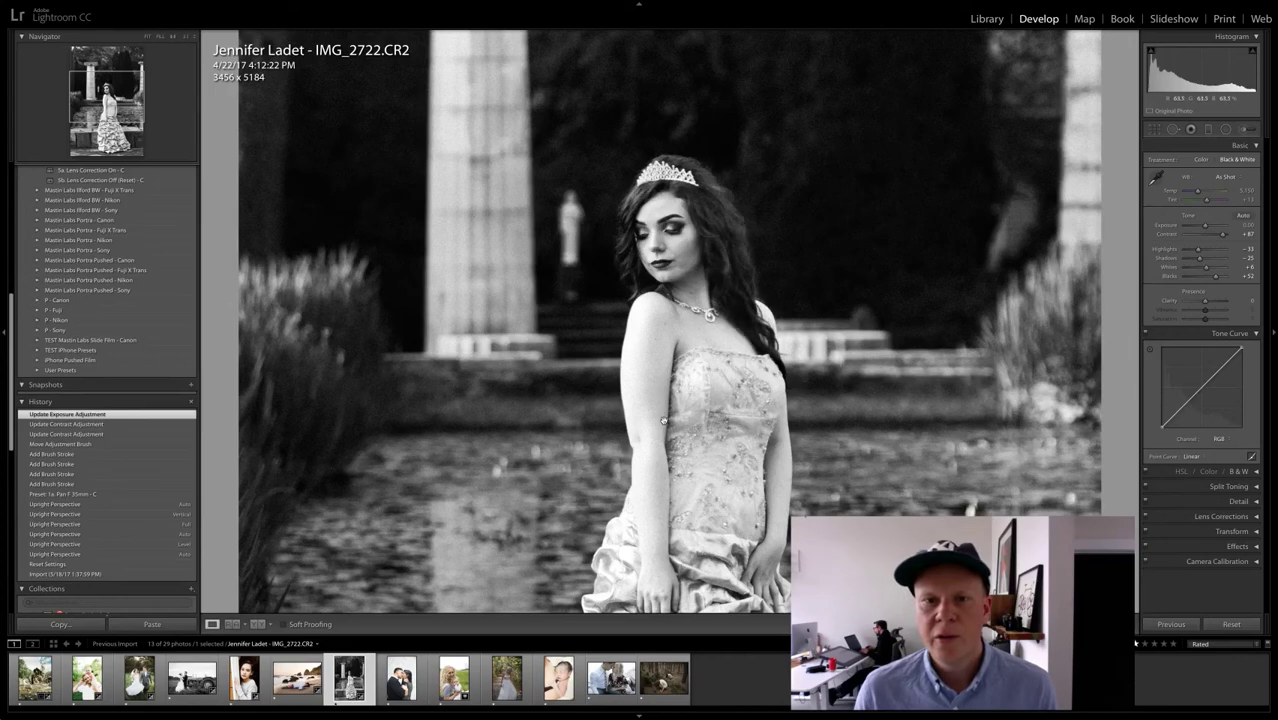
left_click(686, 390)
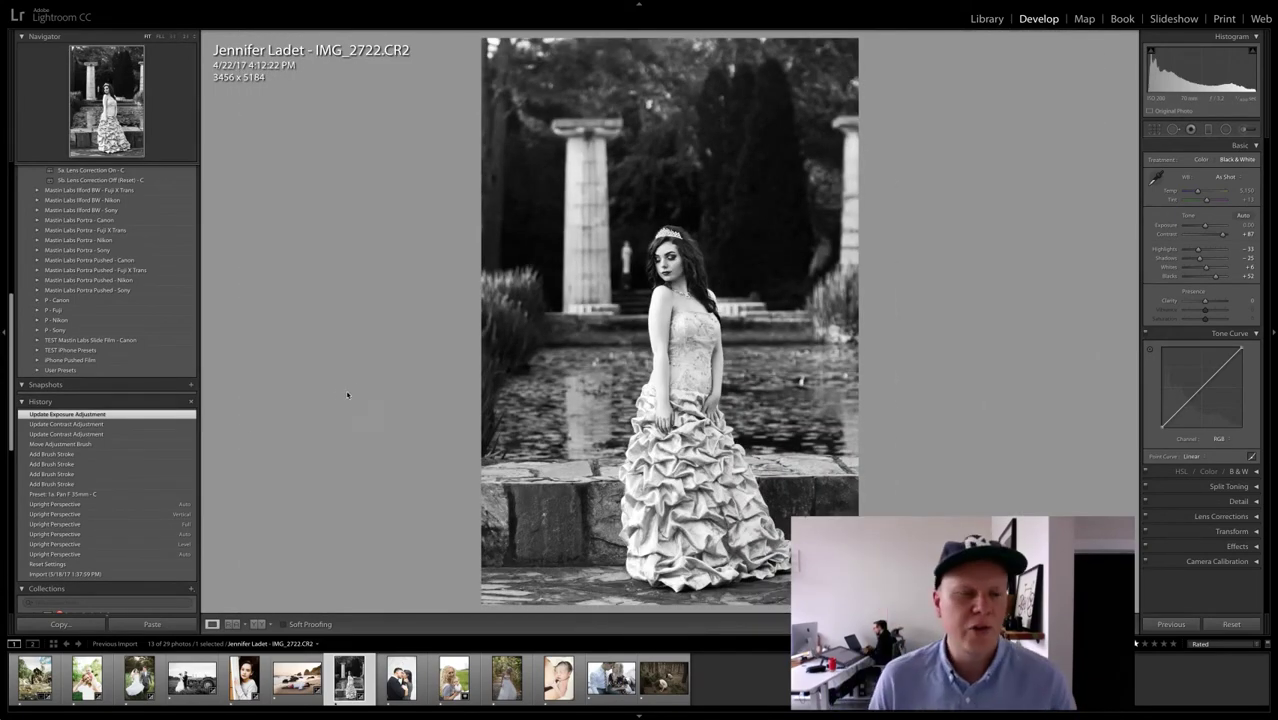
Step: Try the 1b. HP5 35mm - C and 1c. Delta 3200 35mm - C presets on the bride photo
scroll(88, 278, "up", 5)
scroll(89, 281, "up", 3)
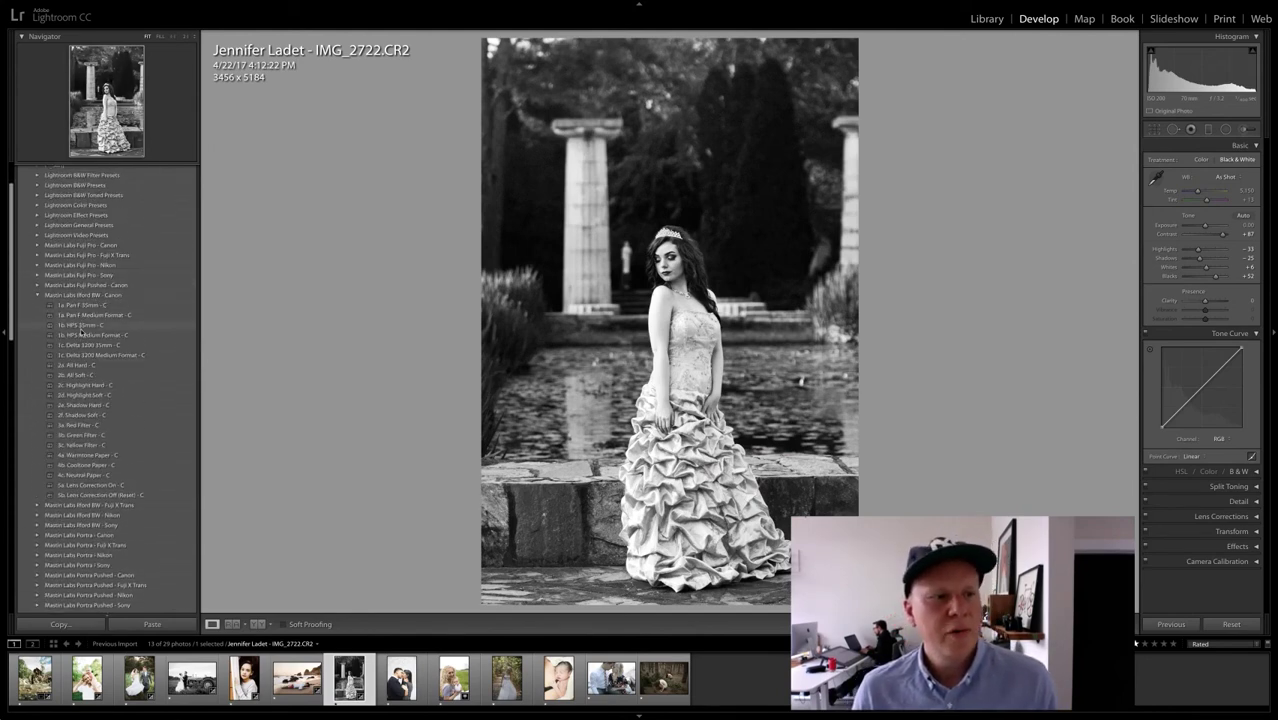
left_click(83, 328)
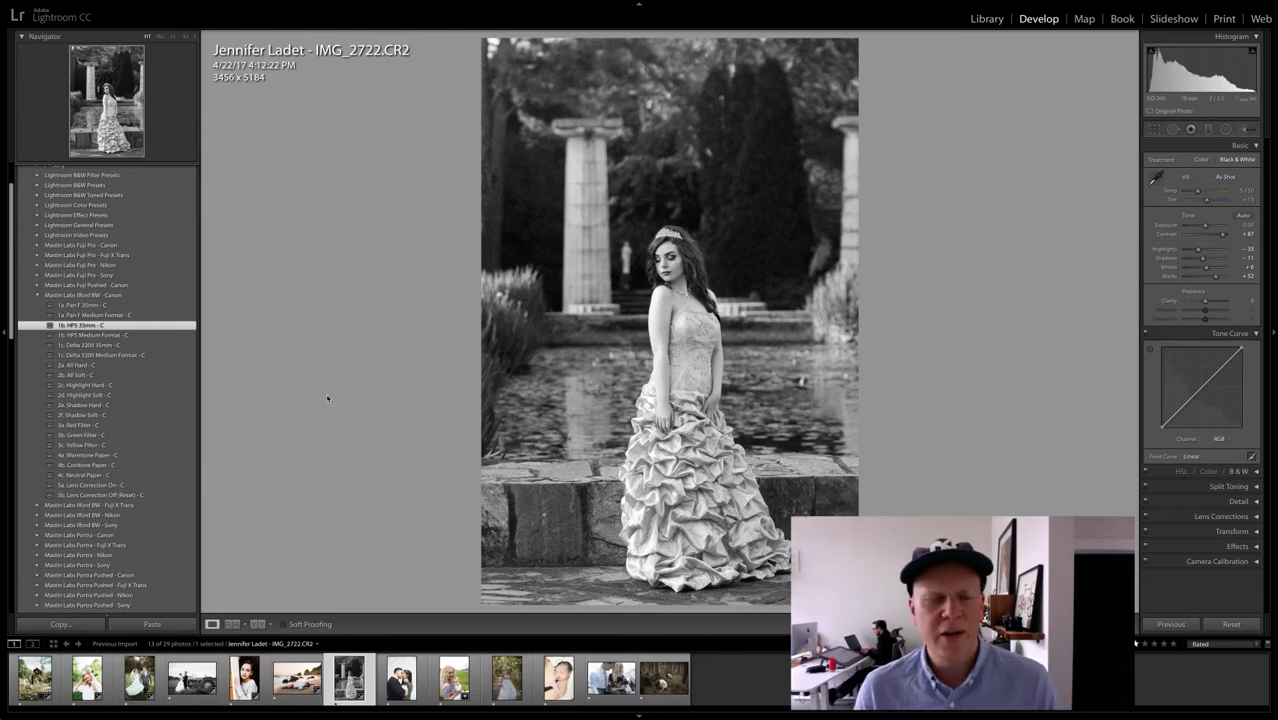
left_click(94, 345)
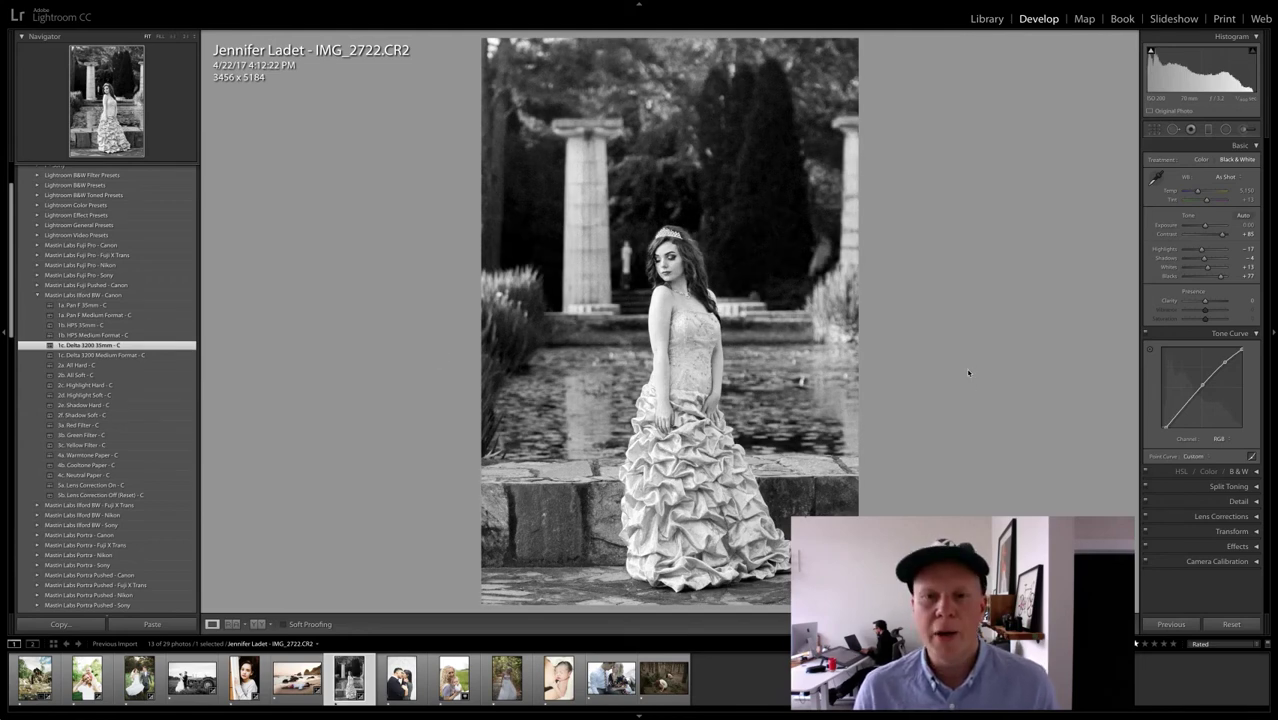
Step: Straighten the black-and-white bride photo to an angle of 0.40 and inspect her face and hair up close
key("r")
left_click_drag(968, 373, 940, 370)
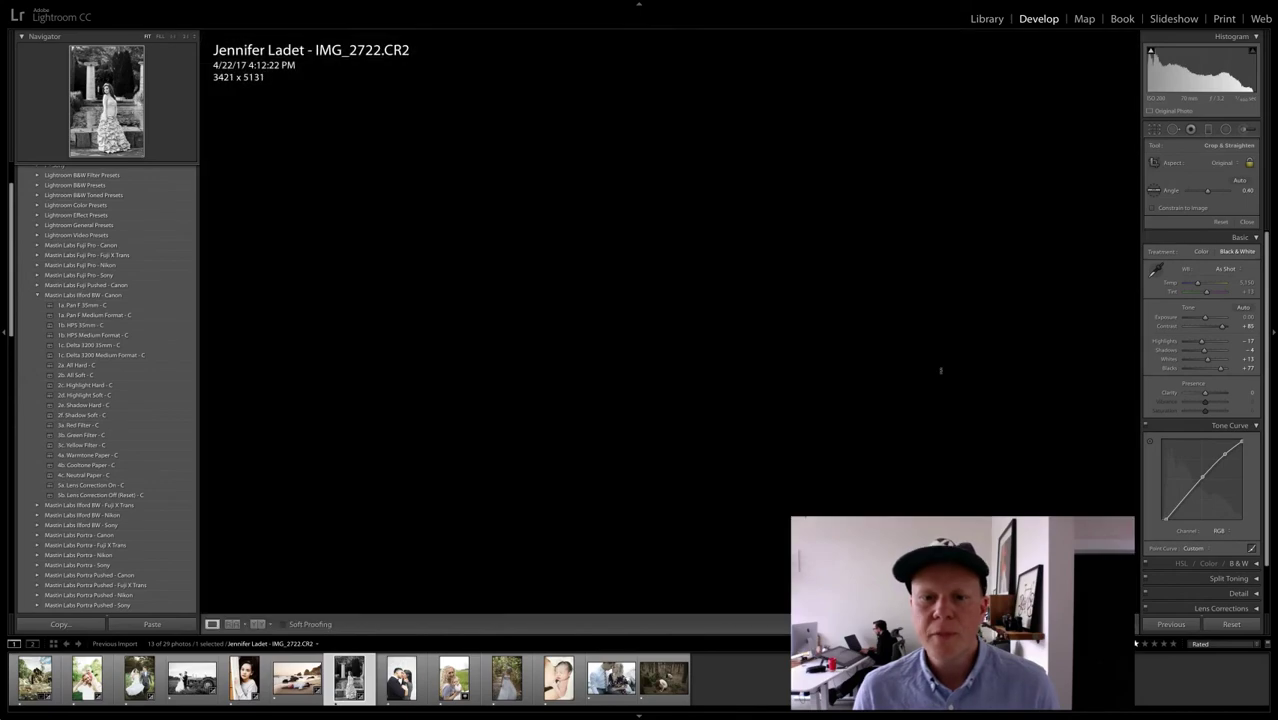
key("r")
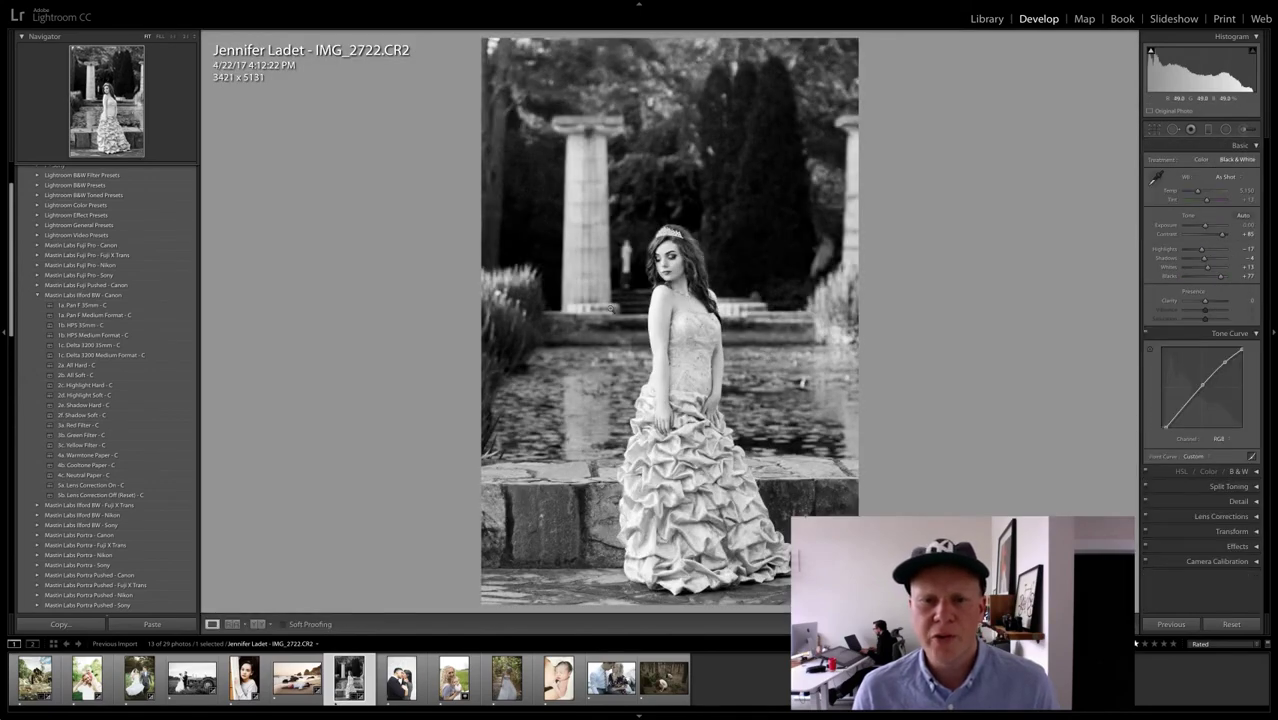
left_click(688, 252)
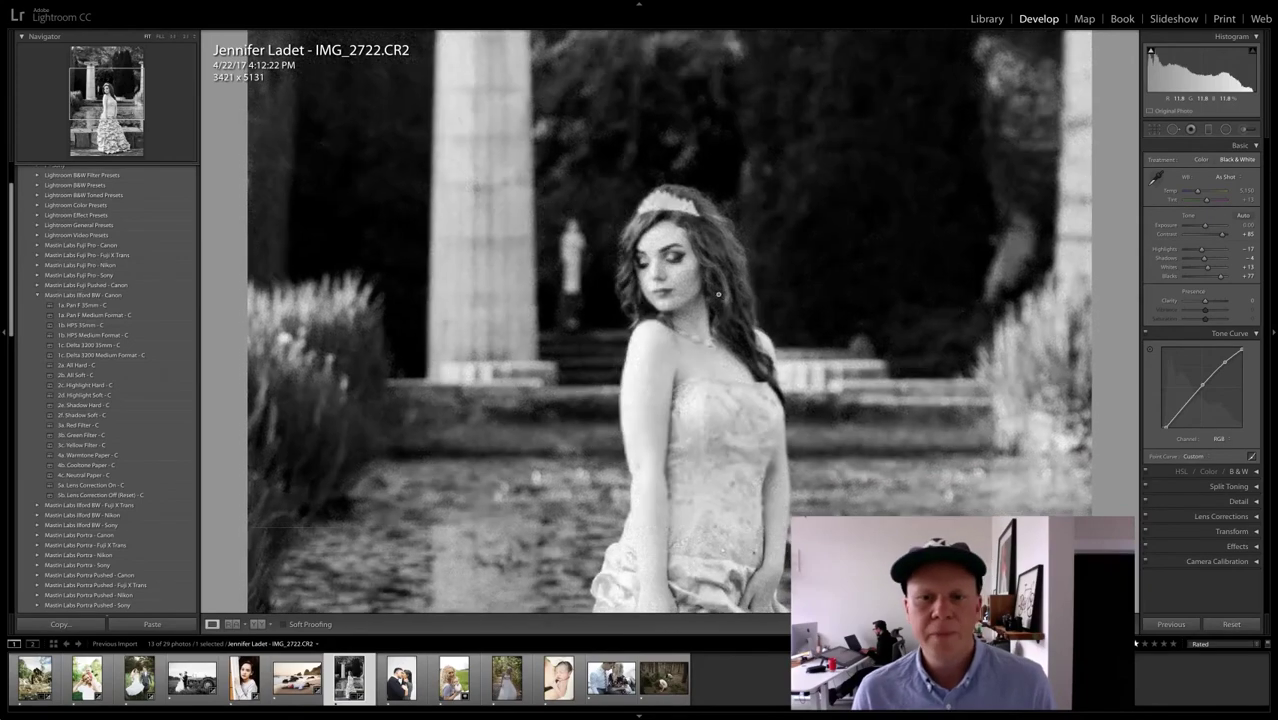
left_click(714, 288)
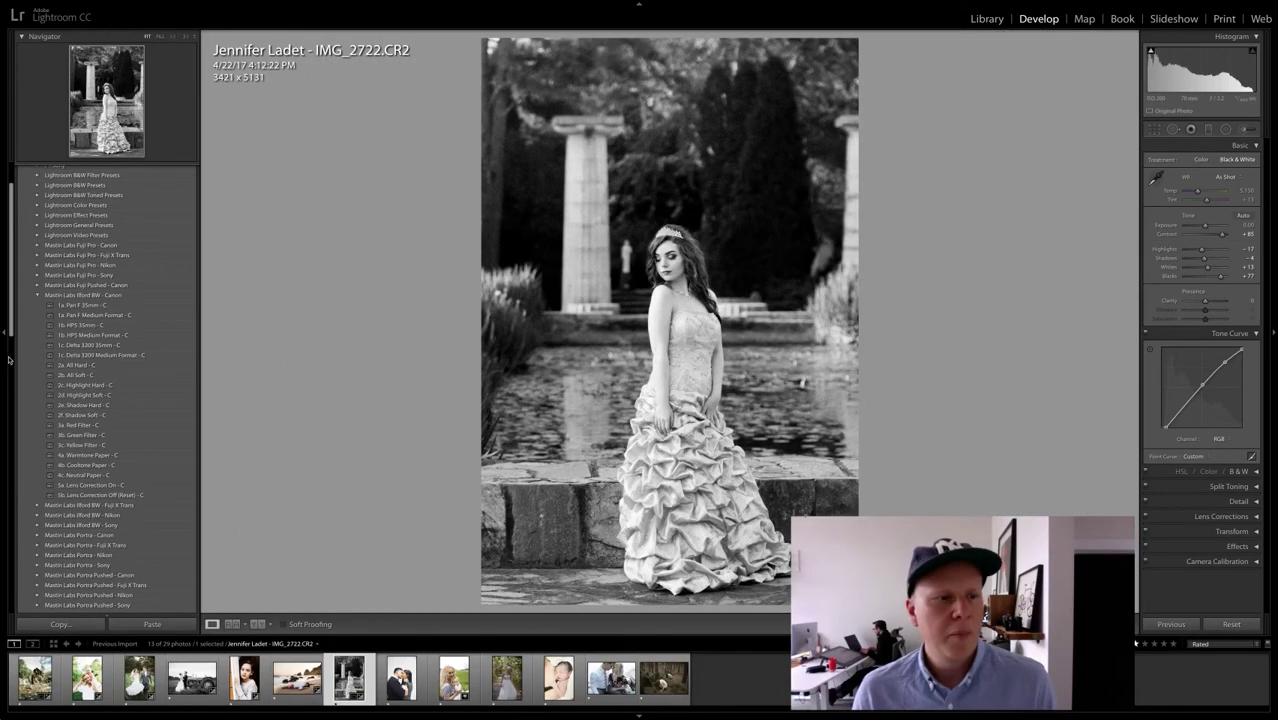
Step: Apply 1a. Pan F 35mm - C with 3a. Red Filter - C to the bride photo, undoing and redoing the filter to compare
left_click(91, 305)
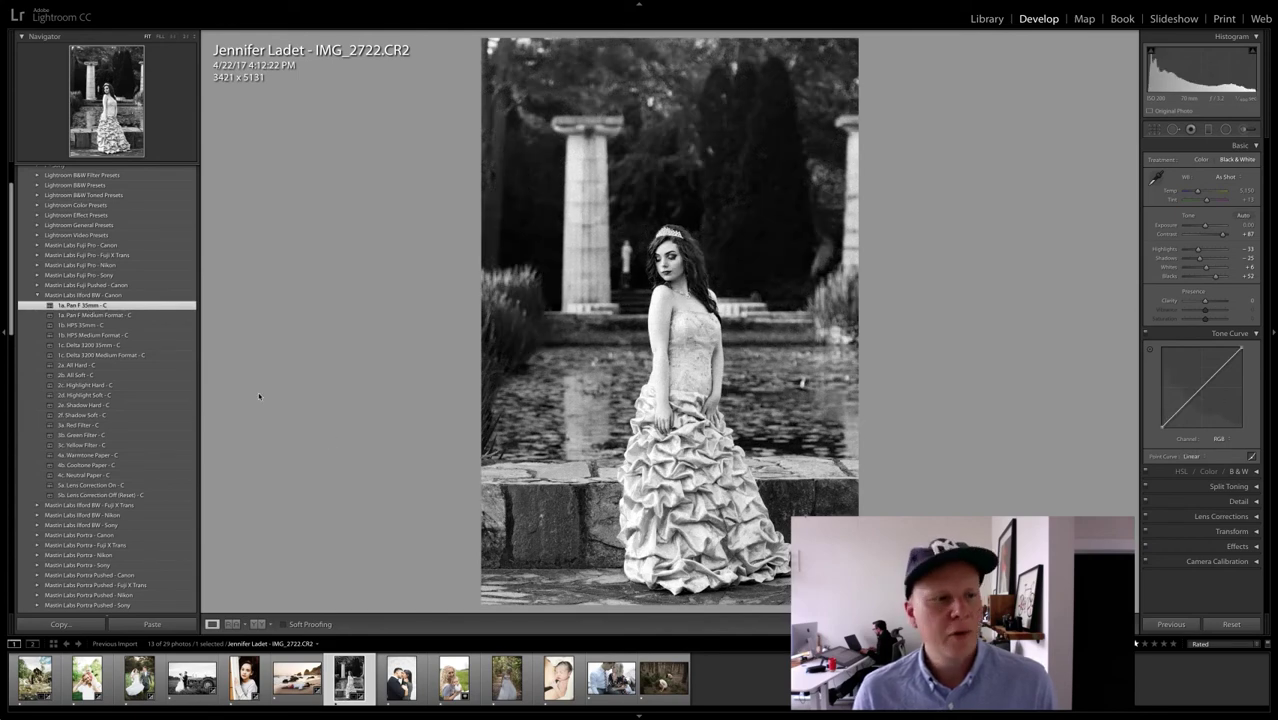
left_click(91, 428)
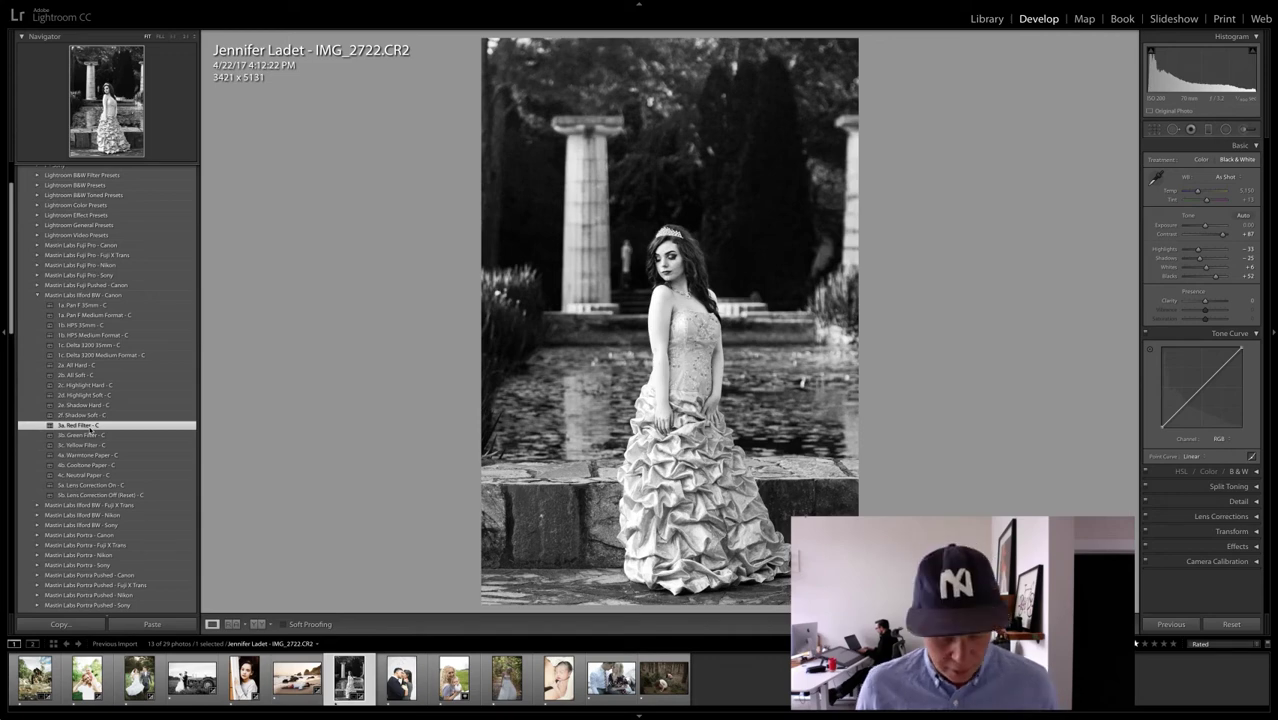
key("ctrl+z")
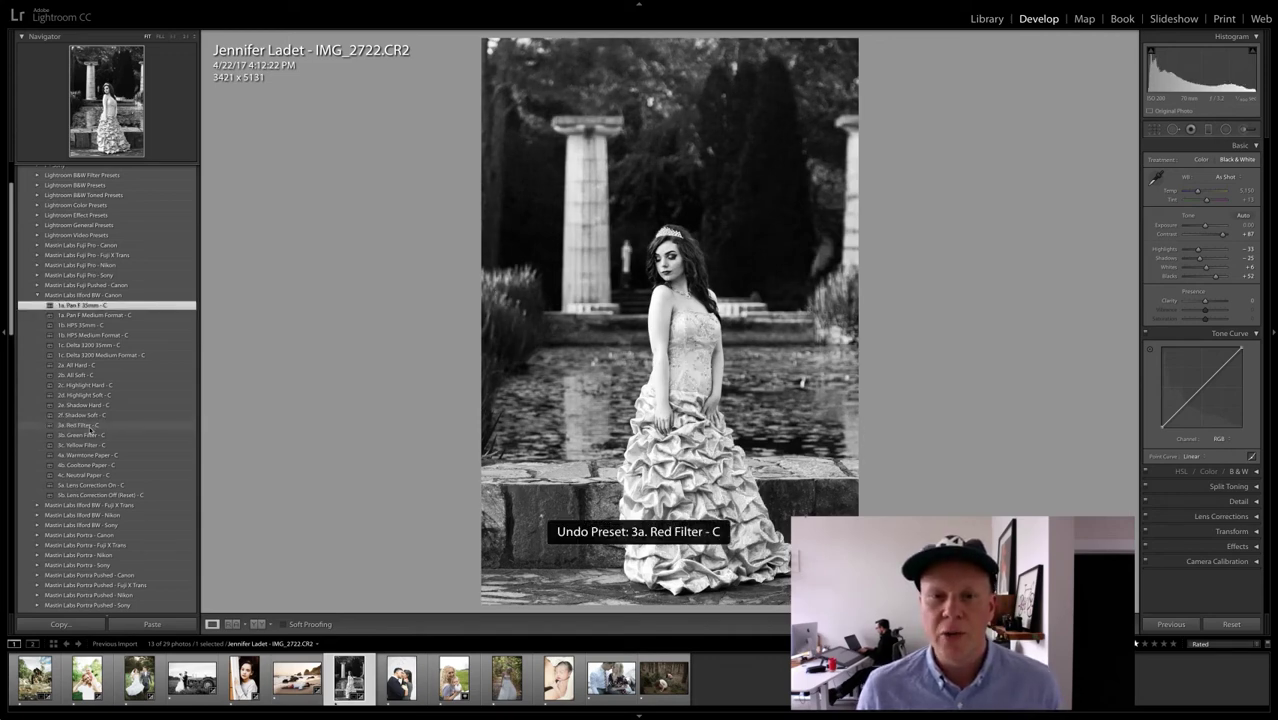
key("shift")
key("ctrl+shift+z")
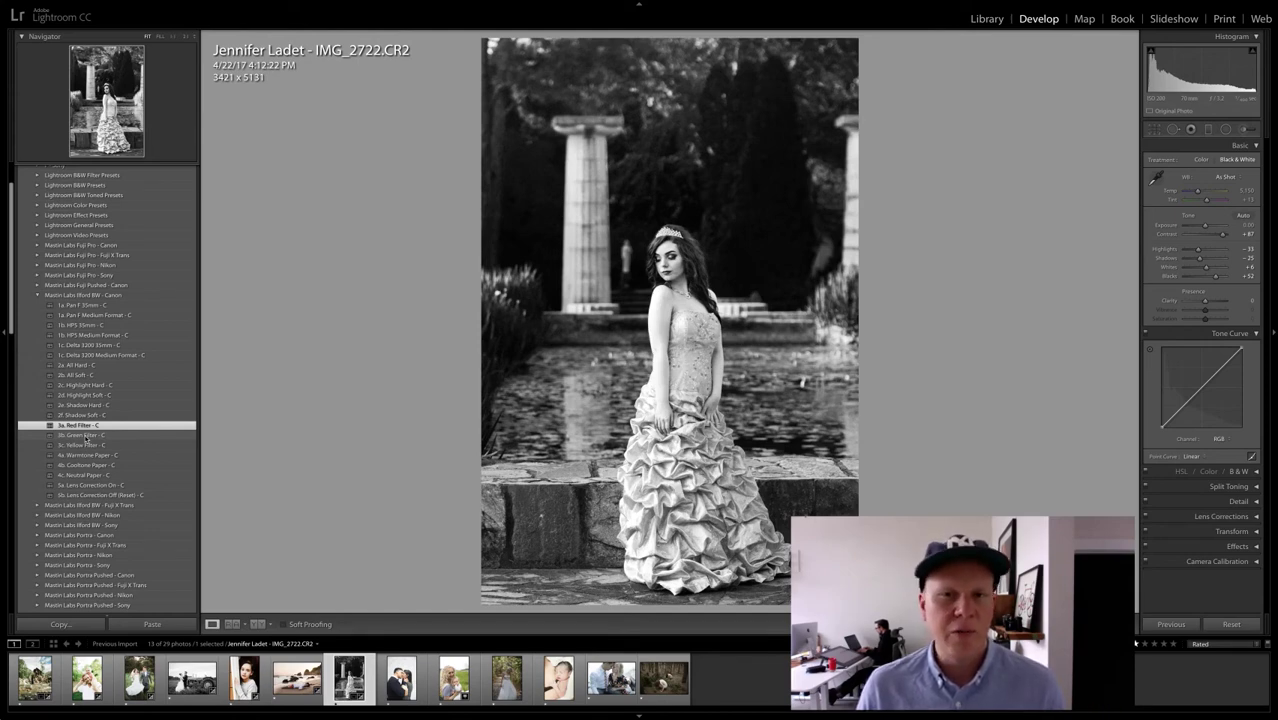
Step: Try the 3b. Green Filter - C and 3c. Yellow Filter - C presets, and set the photo's exposure to -0.10
left_click(87, 437)
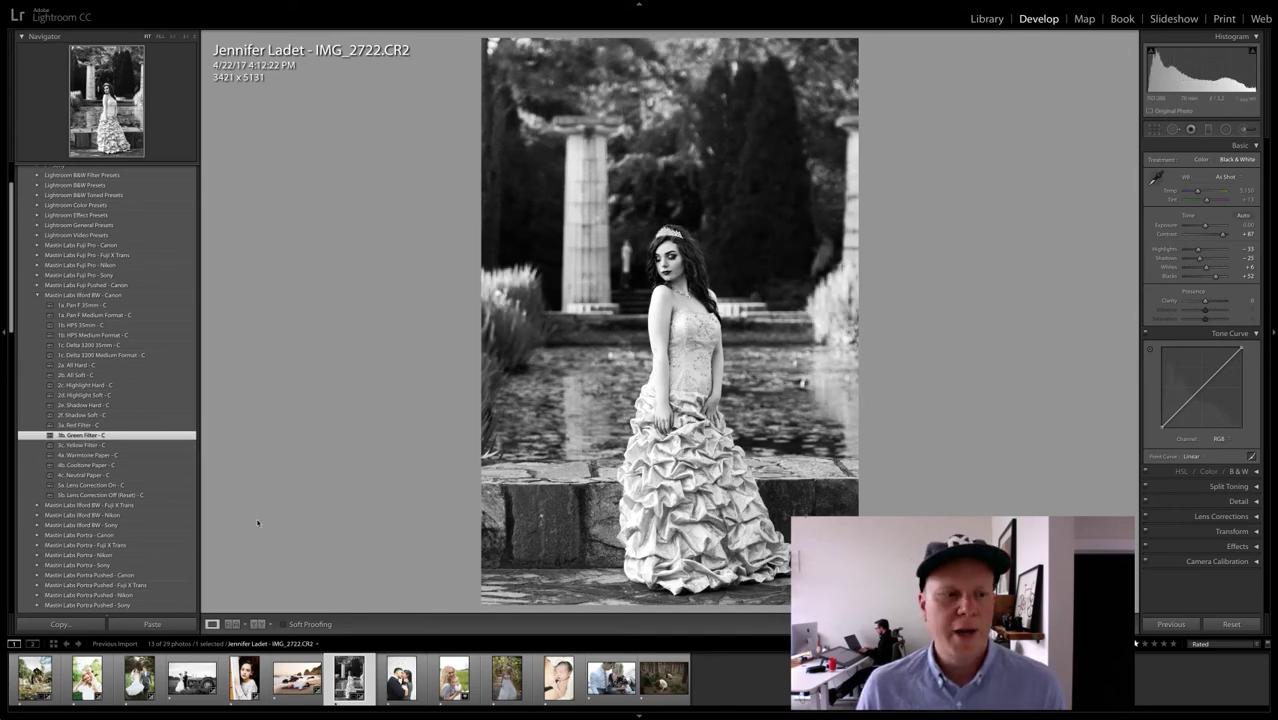
left_click(87, 446)
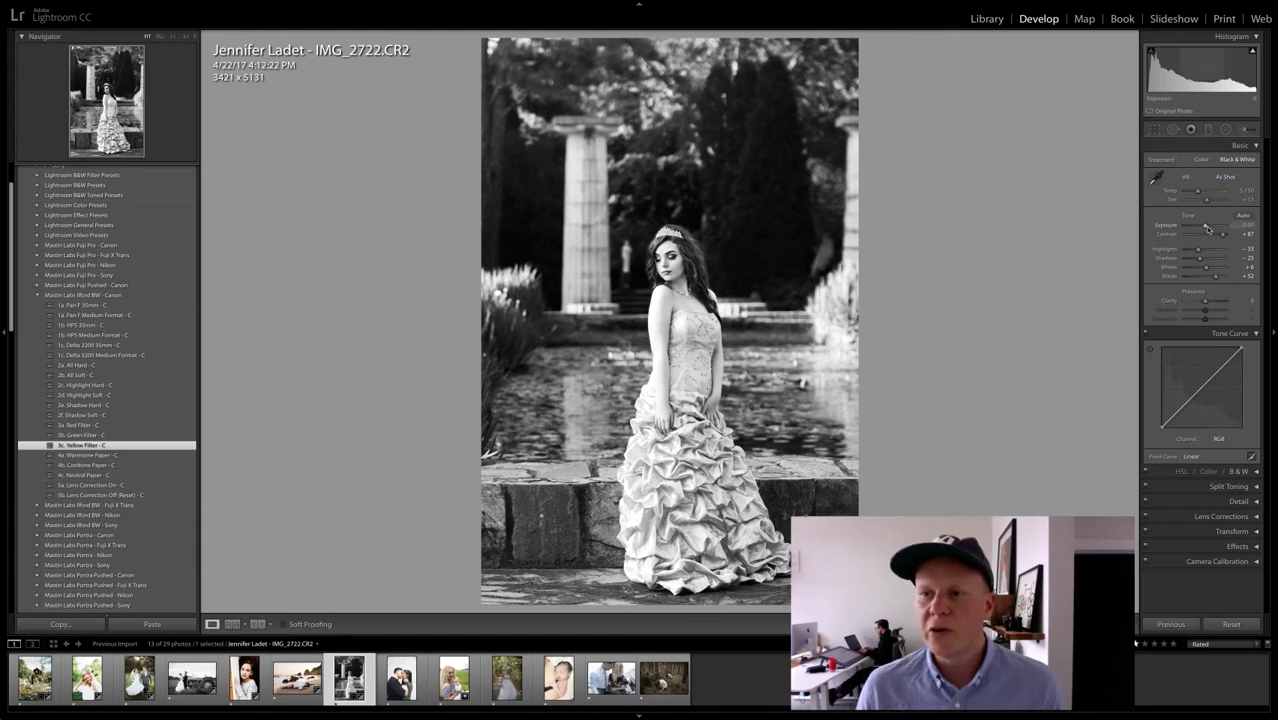
left_click_drag(1206, 229, 1202, 229)
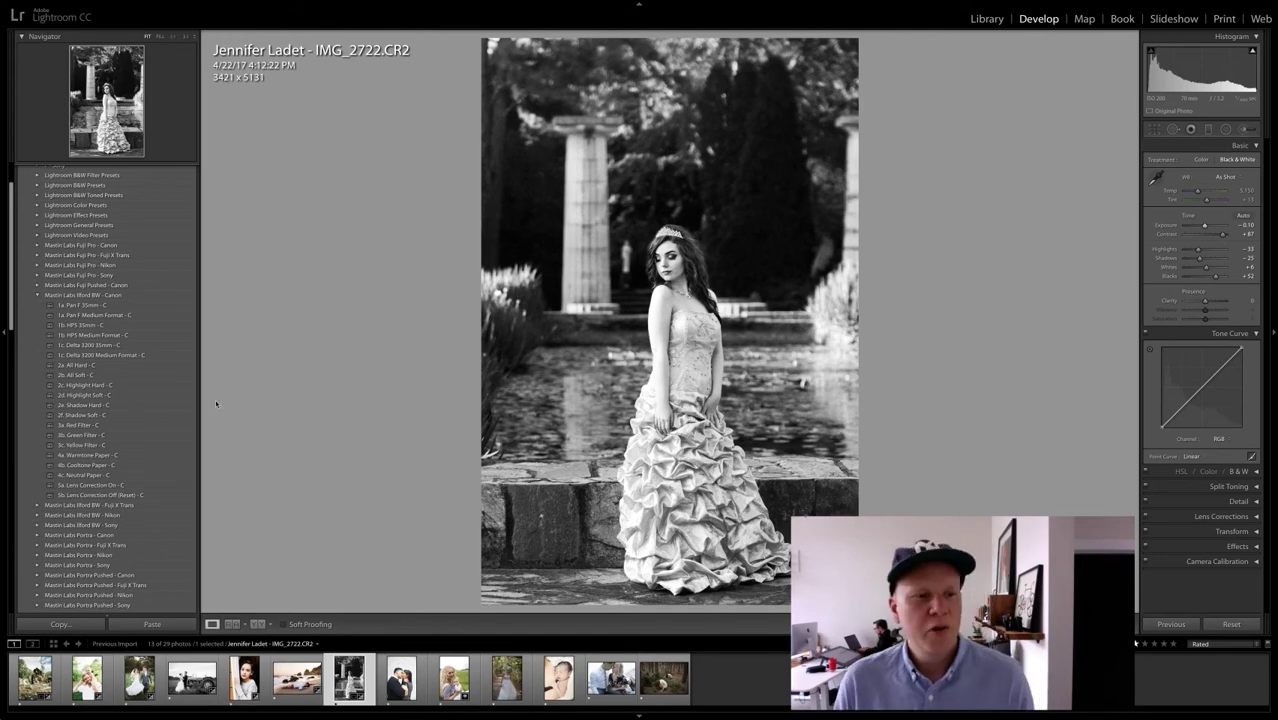
Step: Show the Mastin Labs Portra Pushed - Canon presets in place of the Ilford ones and reset all edits of the bride photo
left_click(35, 296)
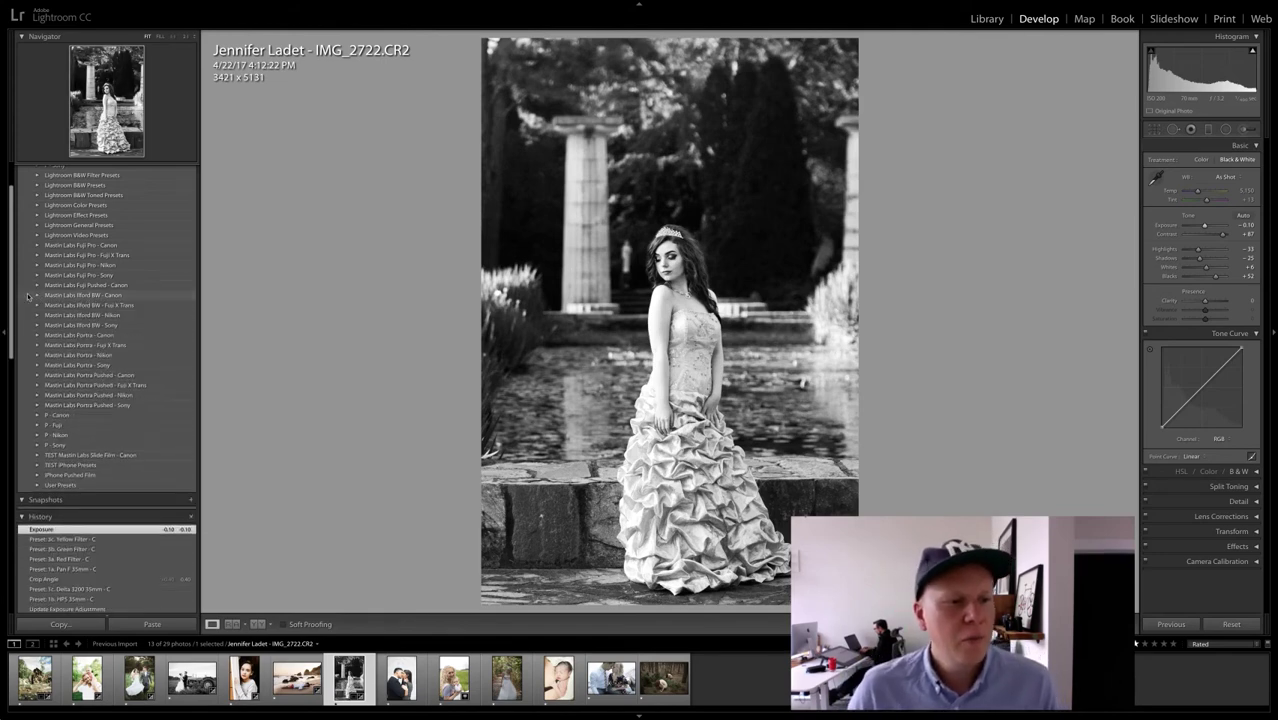
left_click(37, 375)
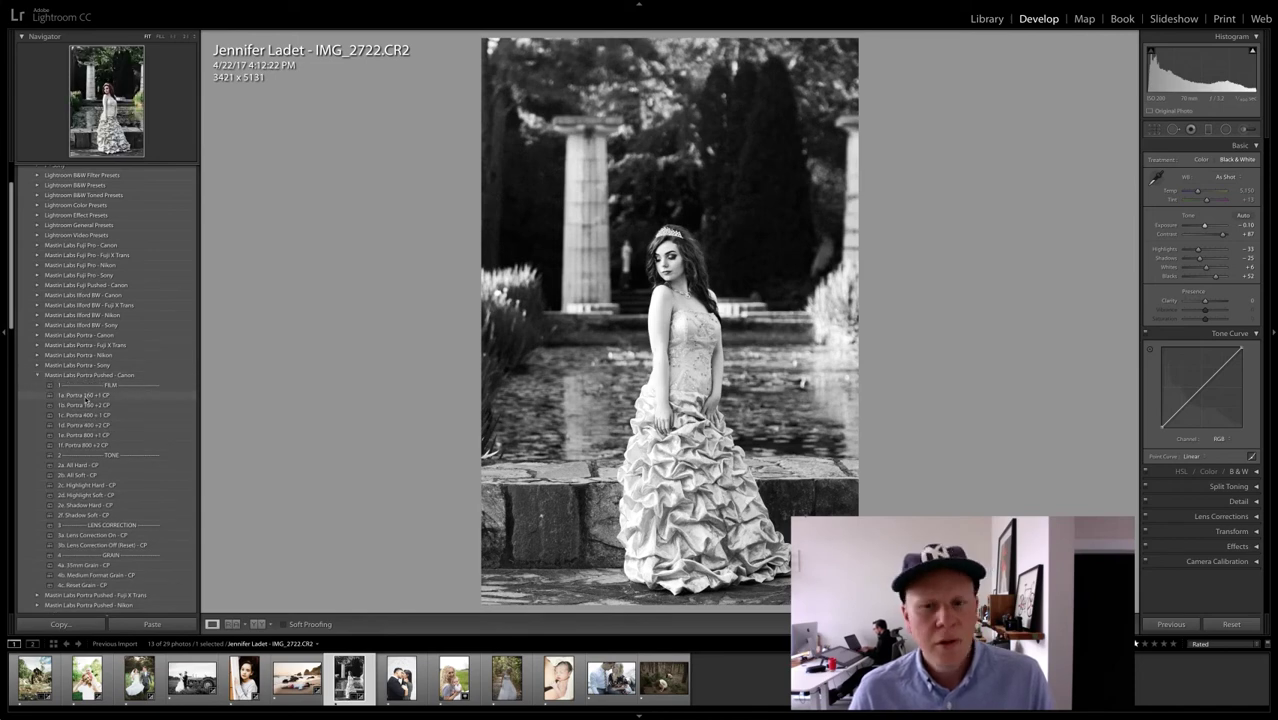
key("ctrl+shift+r")
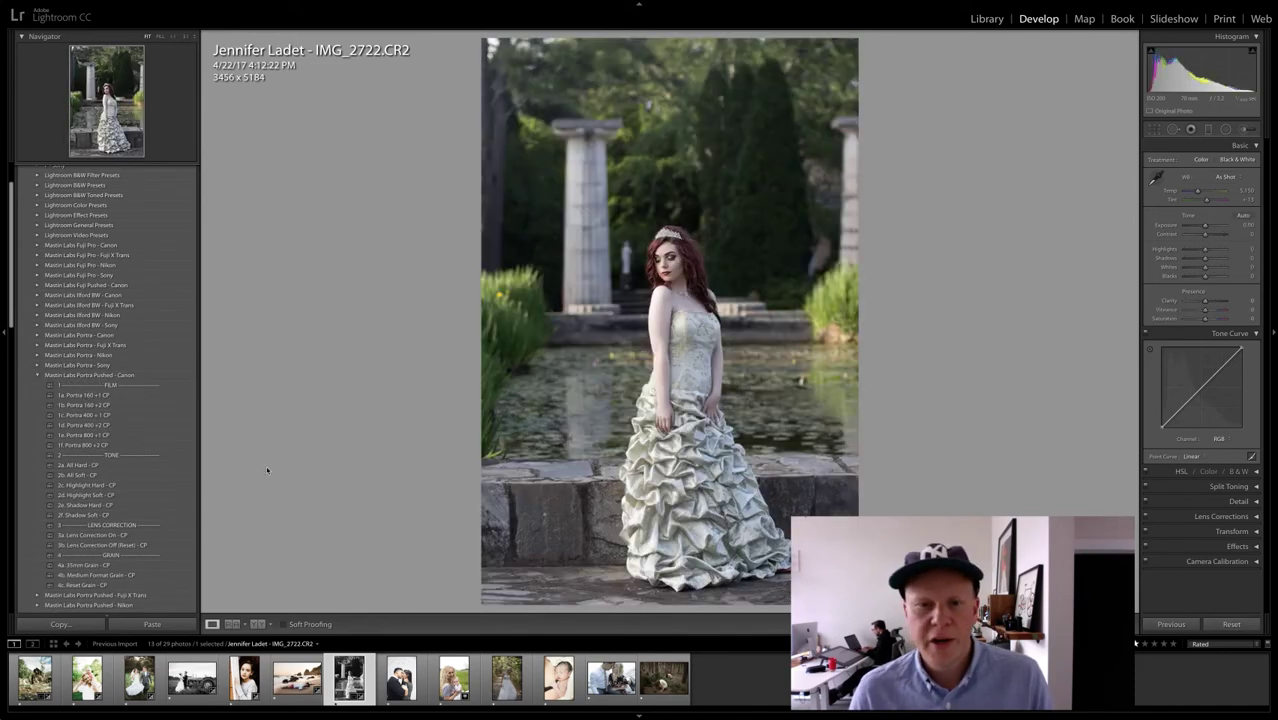
Step: Straighten the color bride photo to a crop angle of 0.67
key("r")
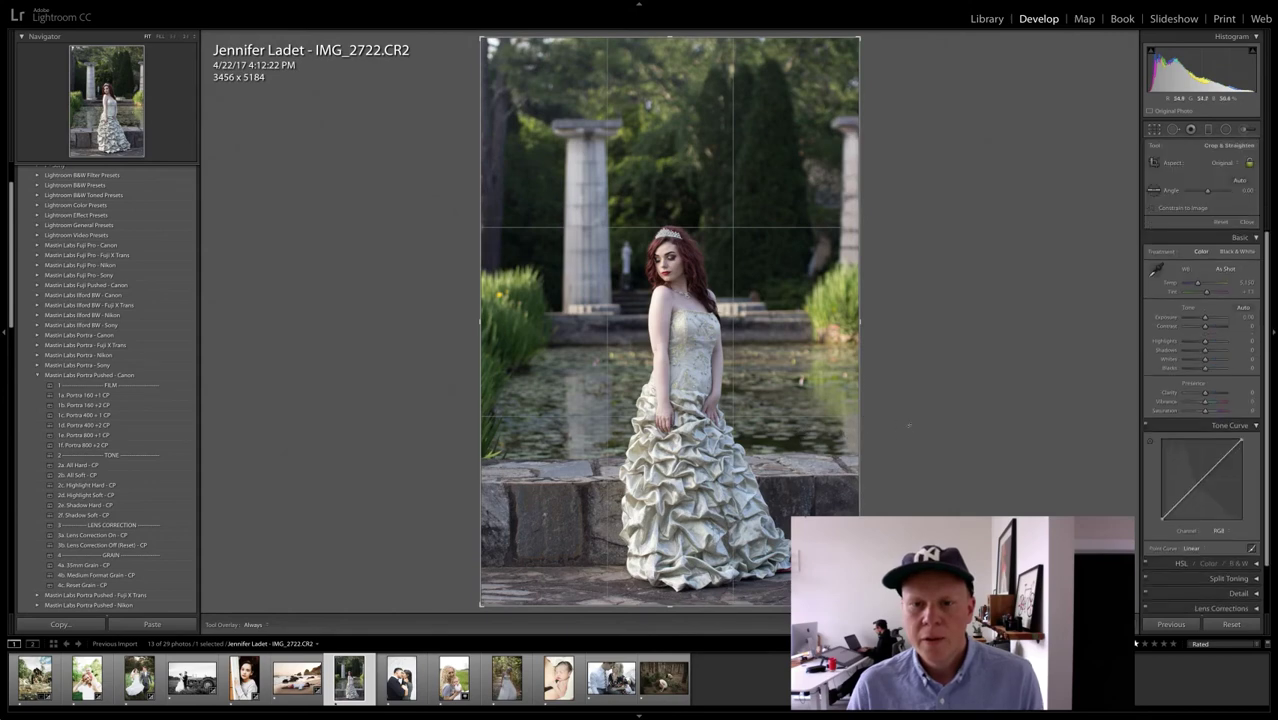
left_click_drag(908, 425, 907, 429)
key("Return")
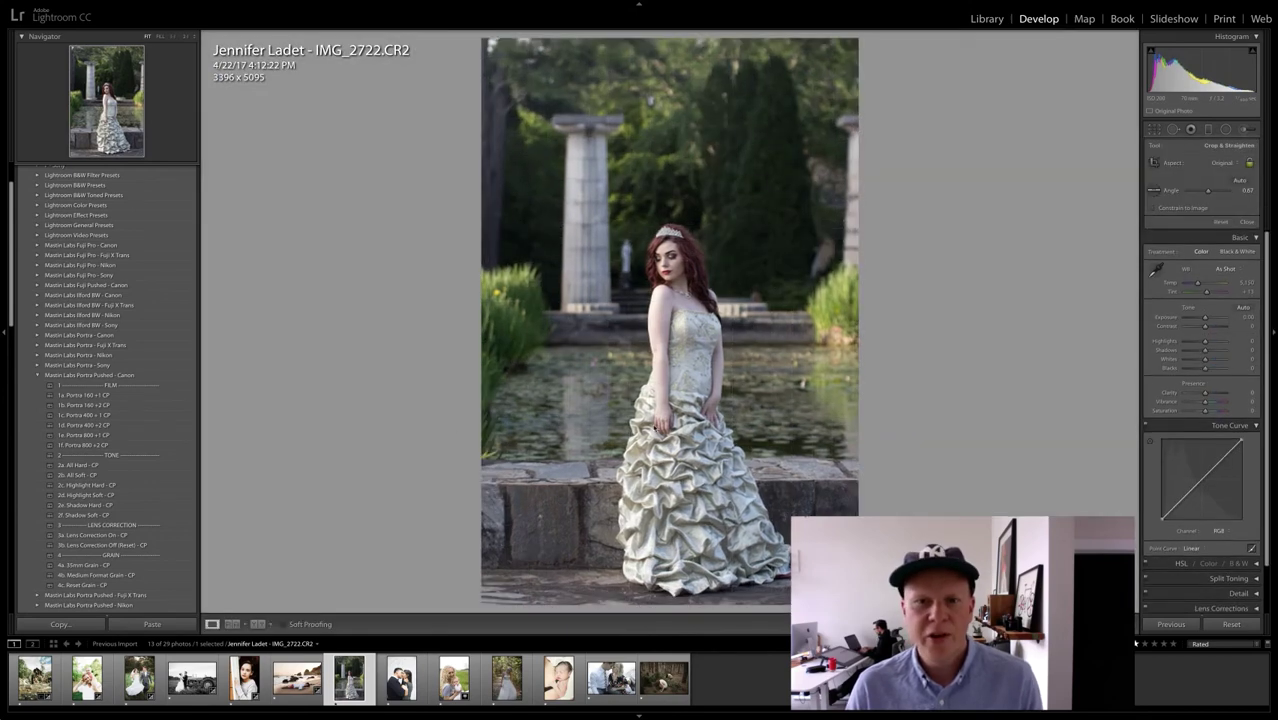
Step: Apply the 1a. Portra 160 +1 CP preset to the bride photo and crop it to a 4 x 3 aspect ratio
left_click(80, 396)
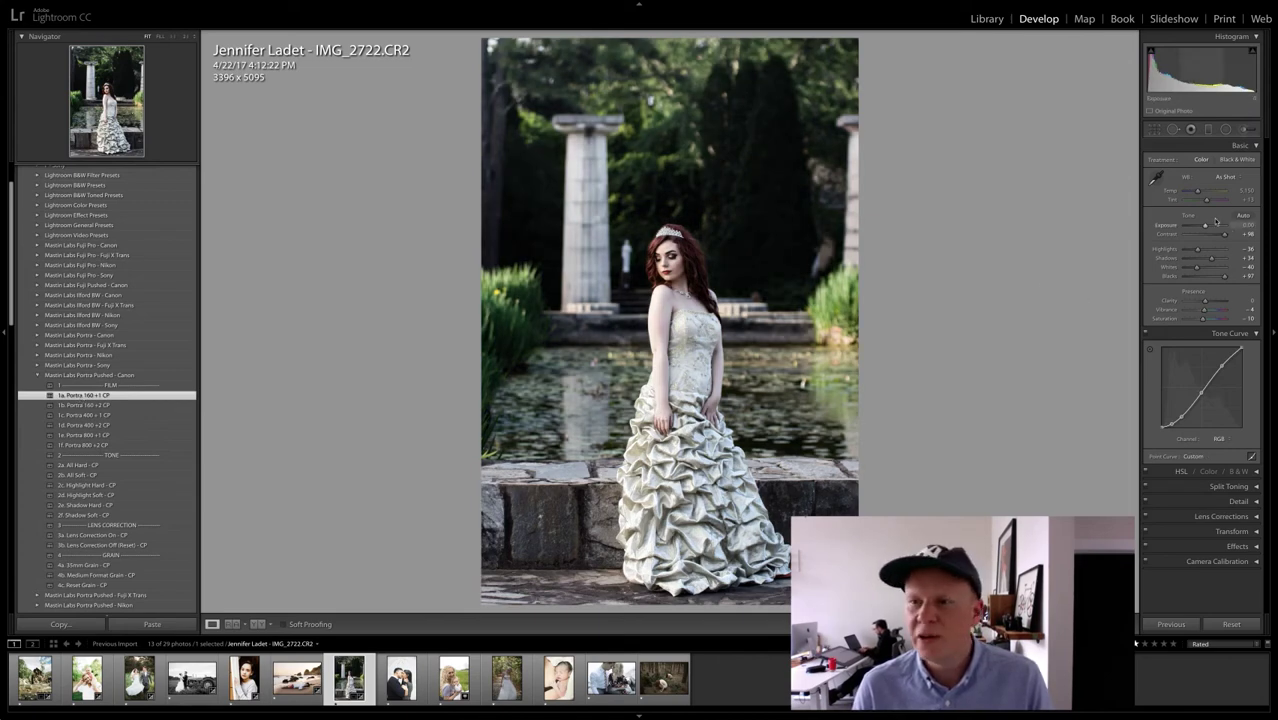
left_click(1153, 129)
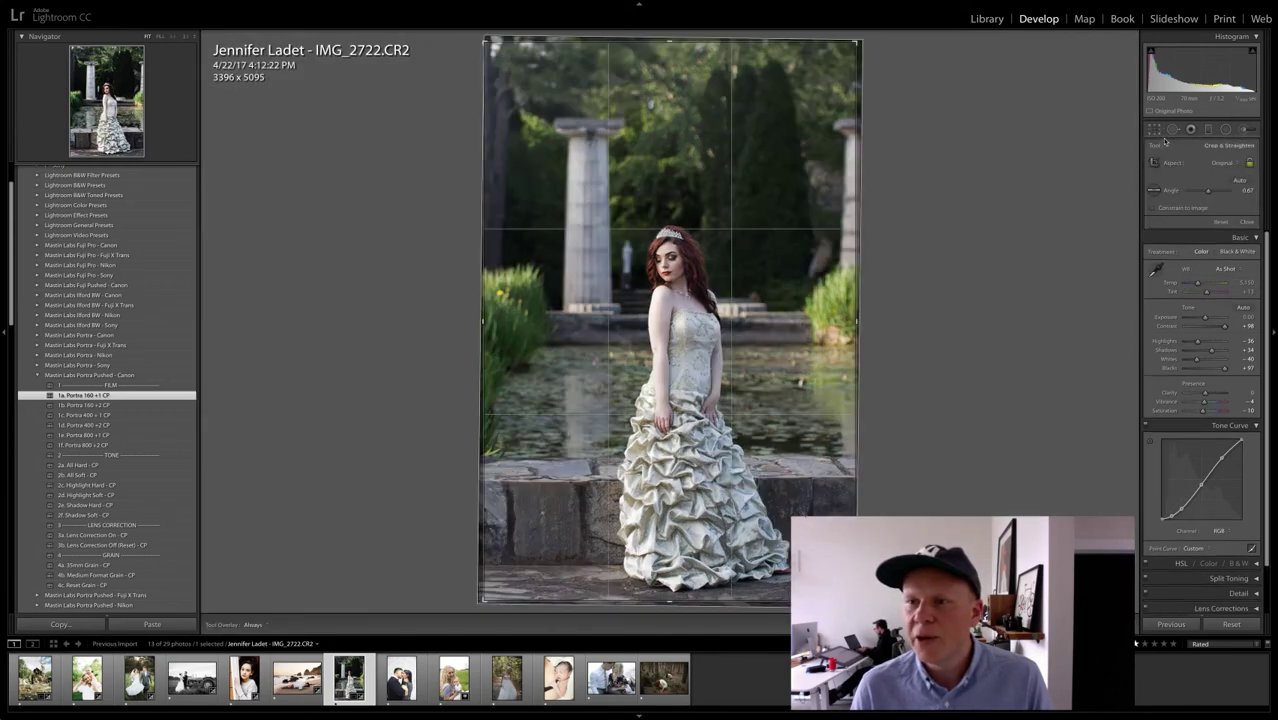
left_click(1228, 162)
left_click(1205, 222)
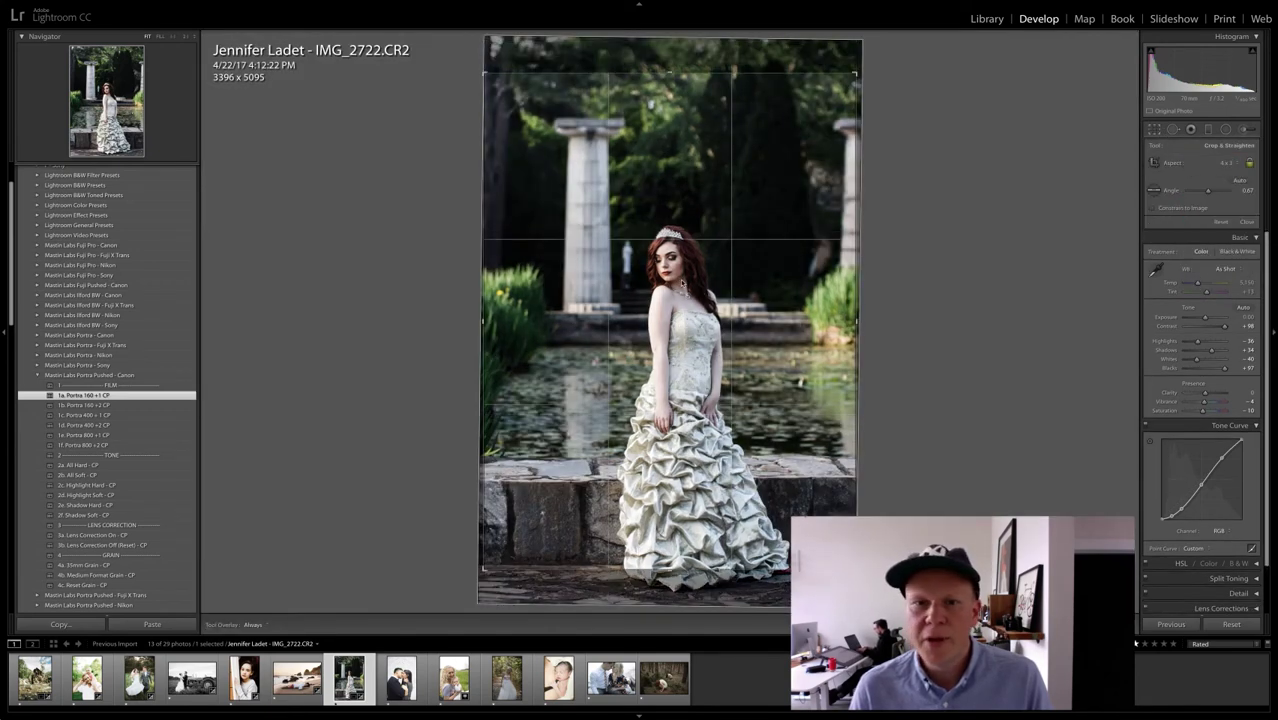
left_click_drag(726, 300, 944, 226)
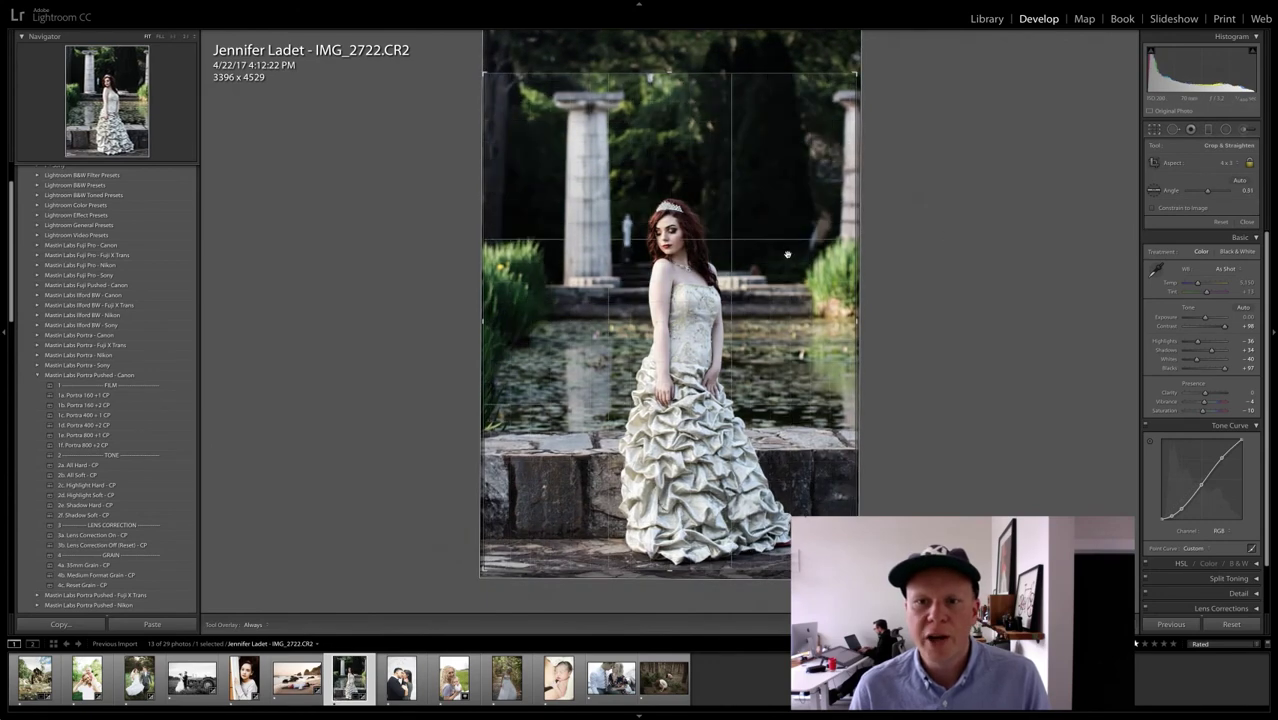
key("Return")
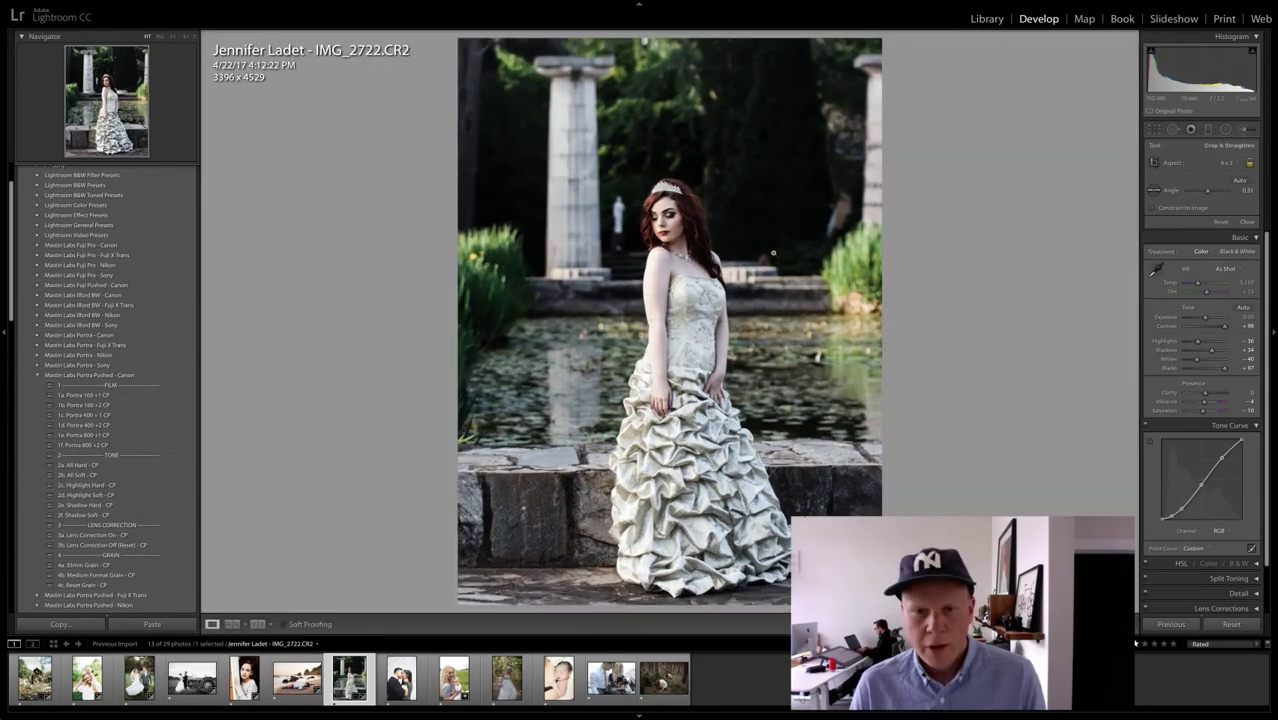
Step: Set the bride photo's white balance temperature to 5,747 and its exposure to +0.15
left_click_drag(1203, 188, 1205, 227)
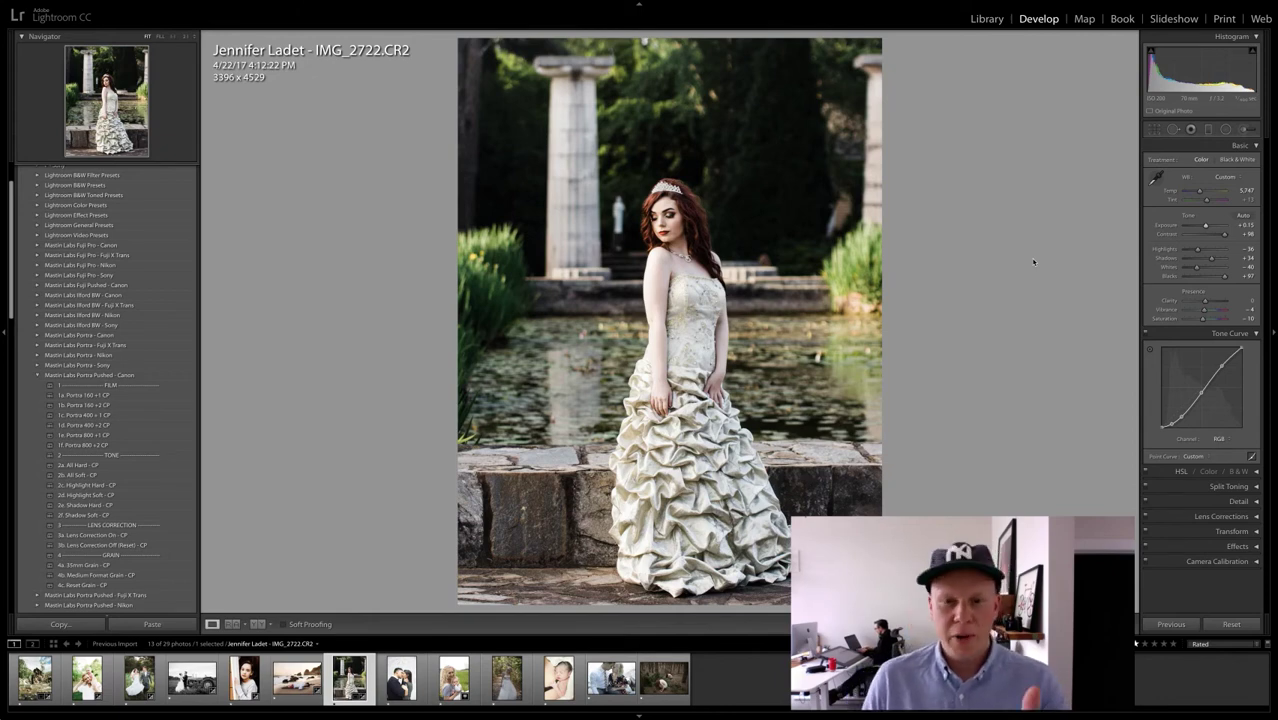
Step: Try the 1b. Portra 160 +2 CP preset, undoing and redoing it to compare the dress and stone wall up close
left_click(87, 405)
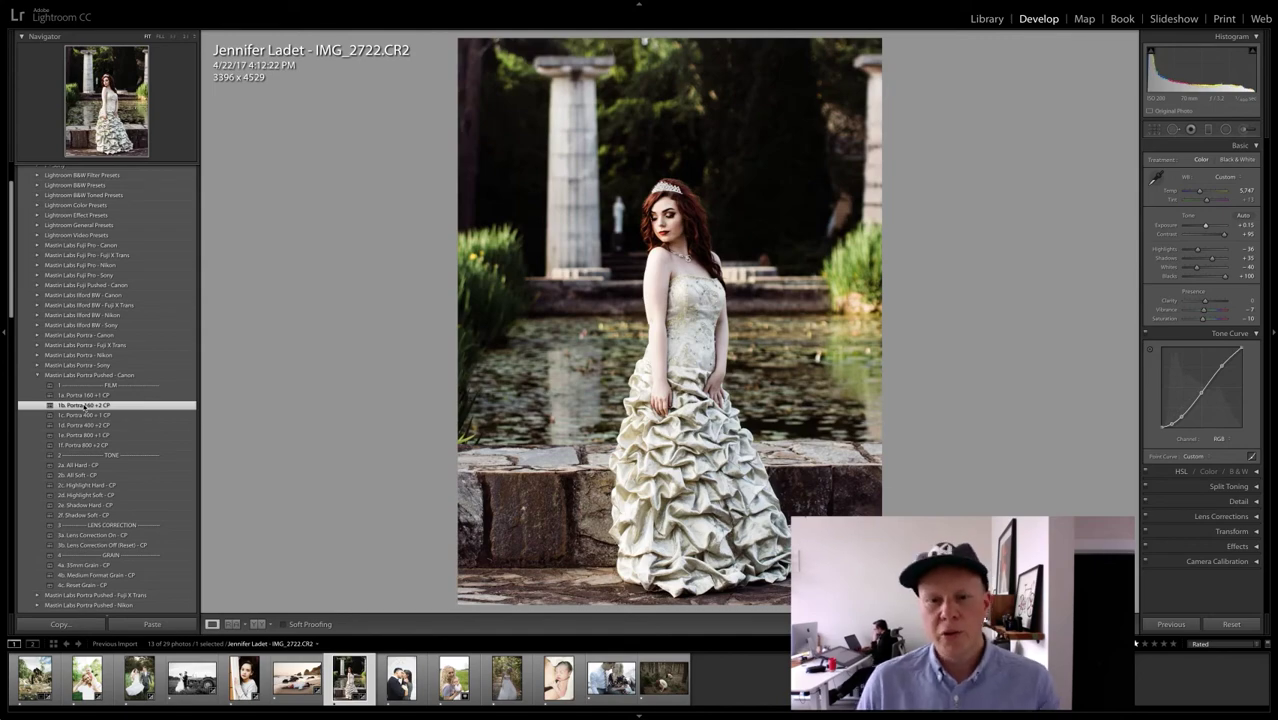
left_click(602, 525)
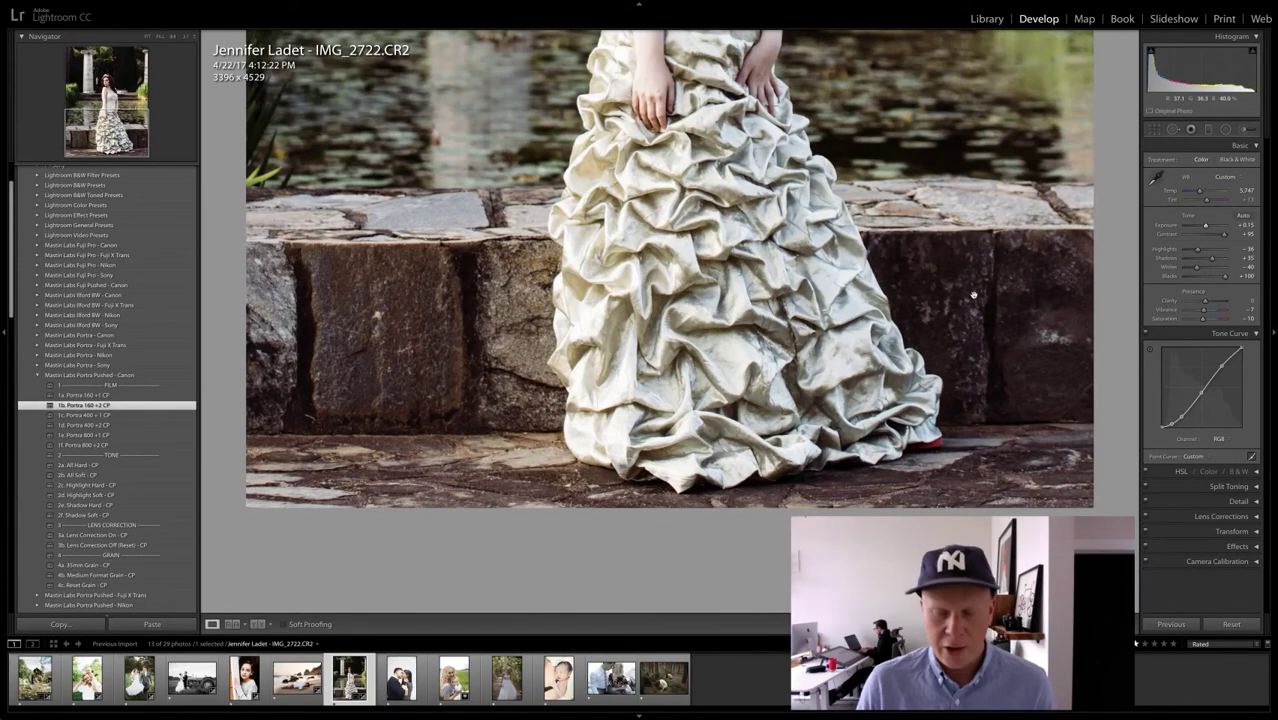
key("ctrl+z")
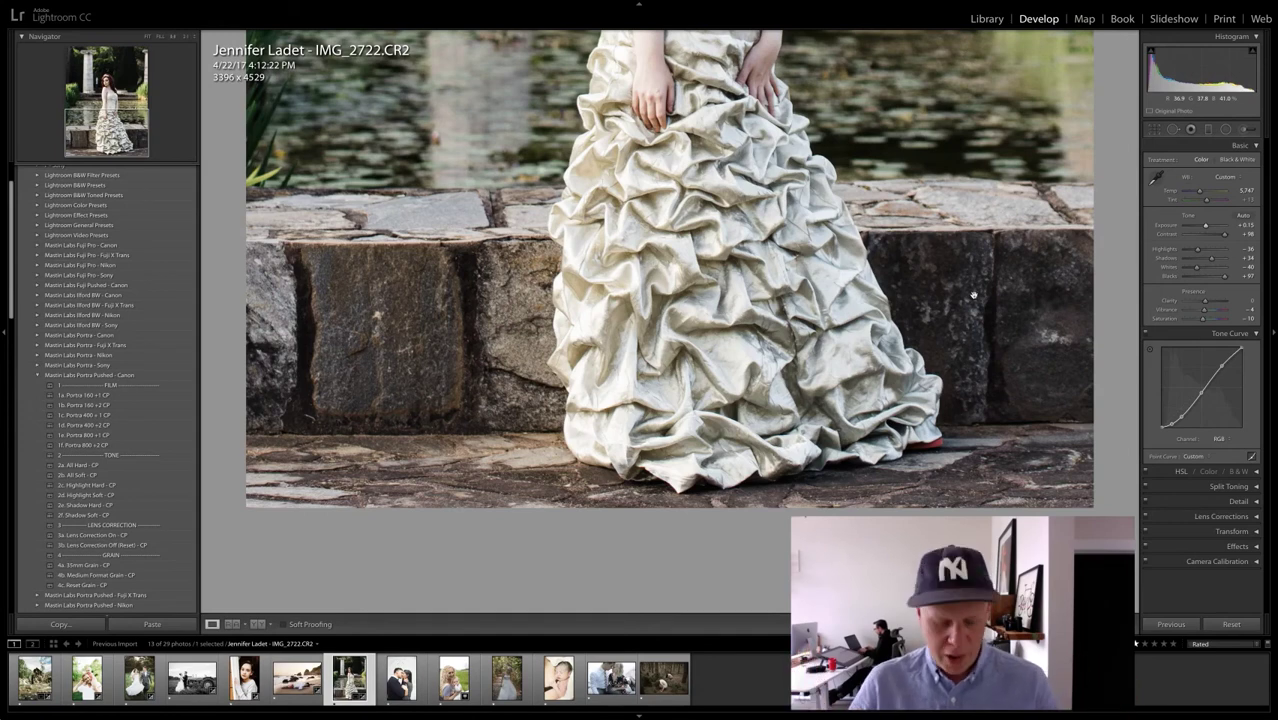
key("ctrl+y")
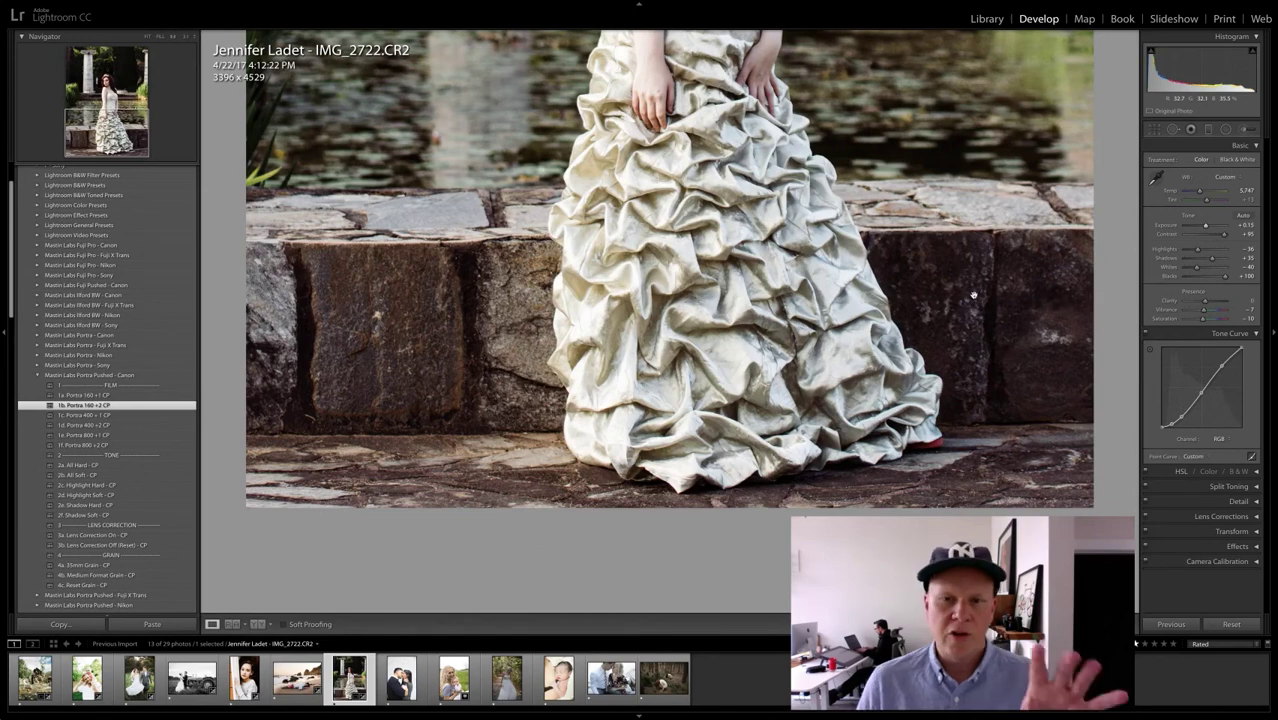
left_click(839, 316)
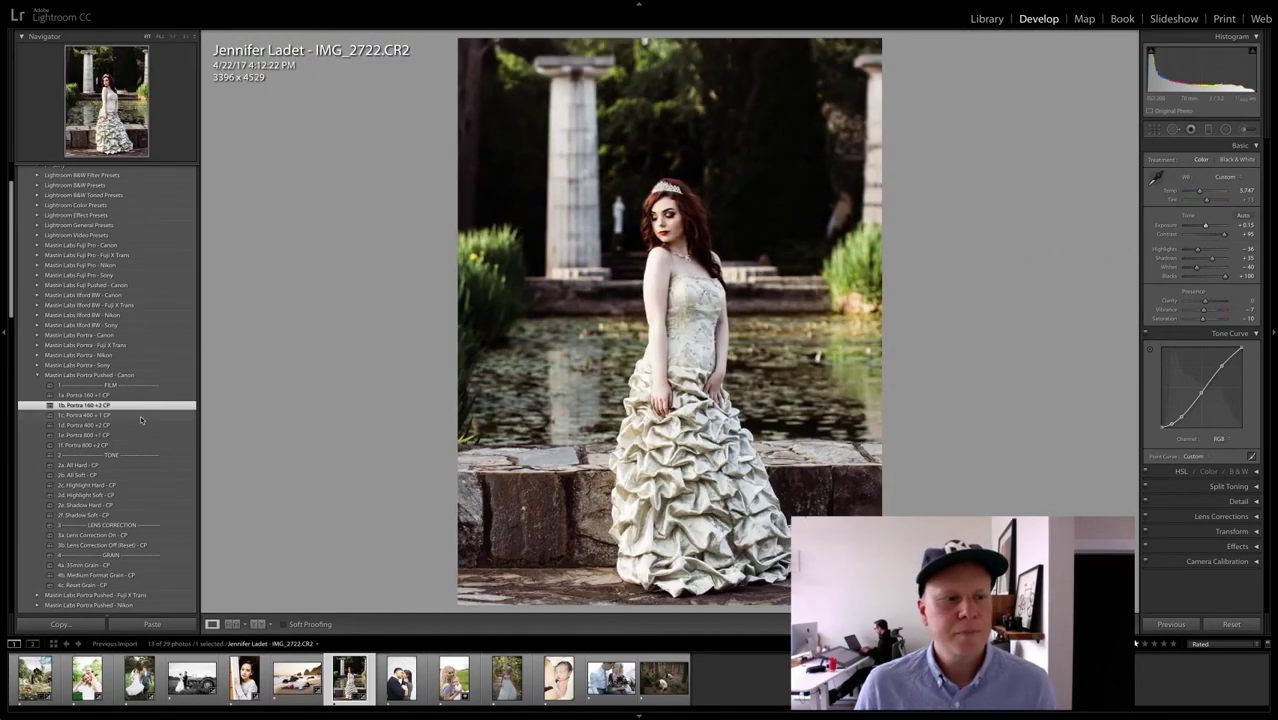
Step: Try the Portra 400 and Portra 800 pushed presets on the bride photo and settle on 1c. Portra 400 +1 CP
left_click(103, 415)
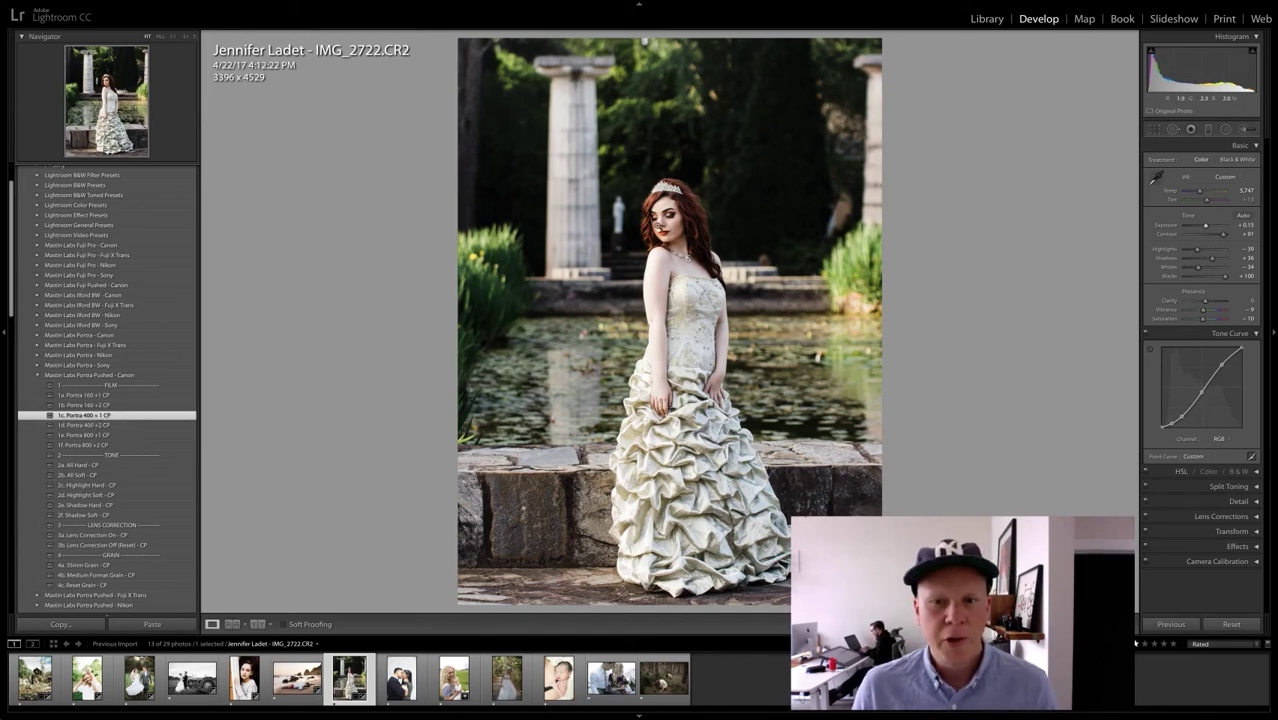
left_click(100, 427)
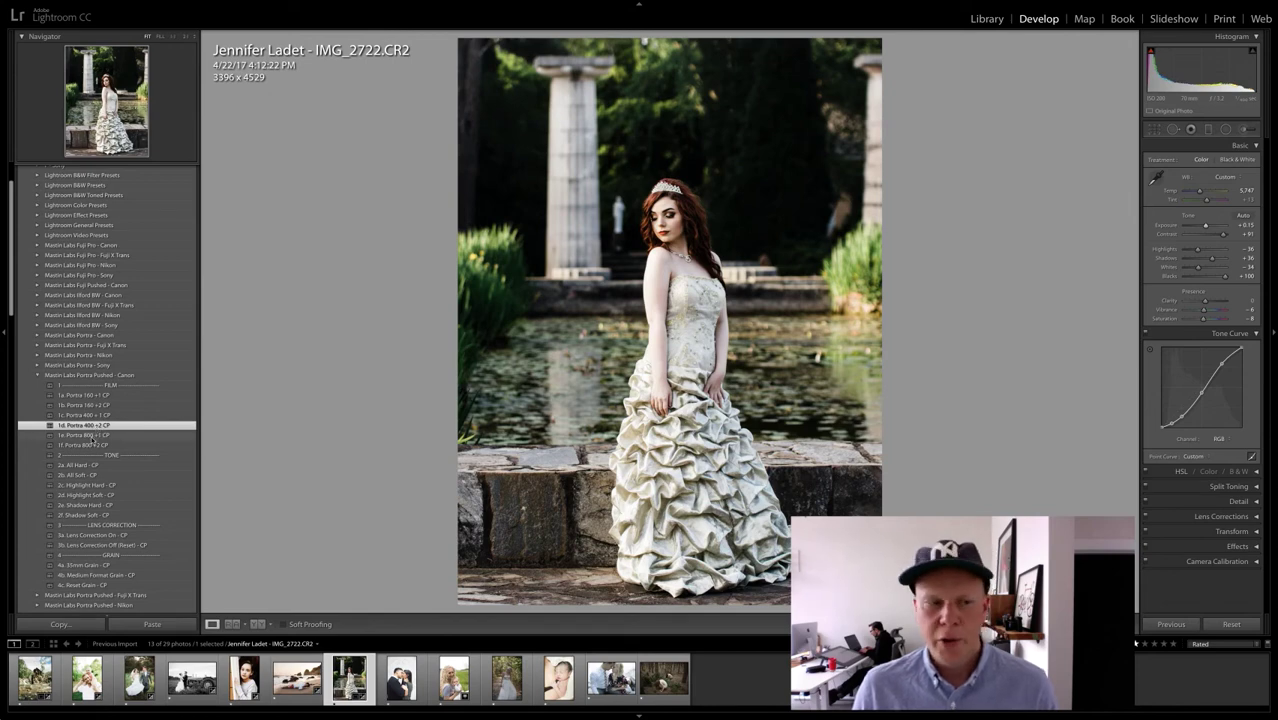
left_click(92, 437)
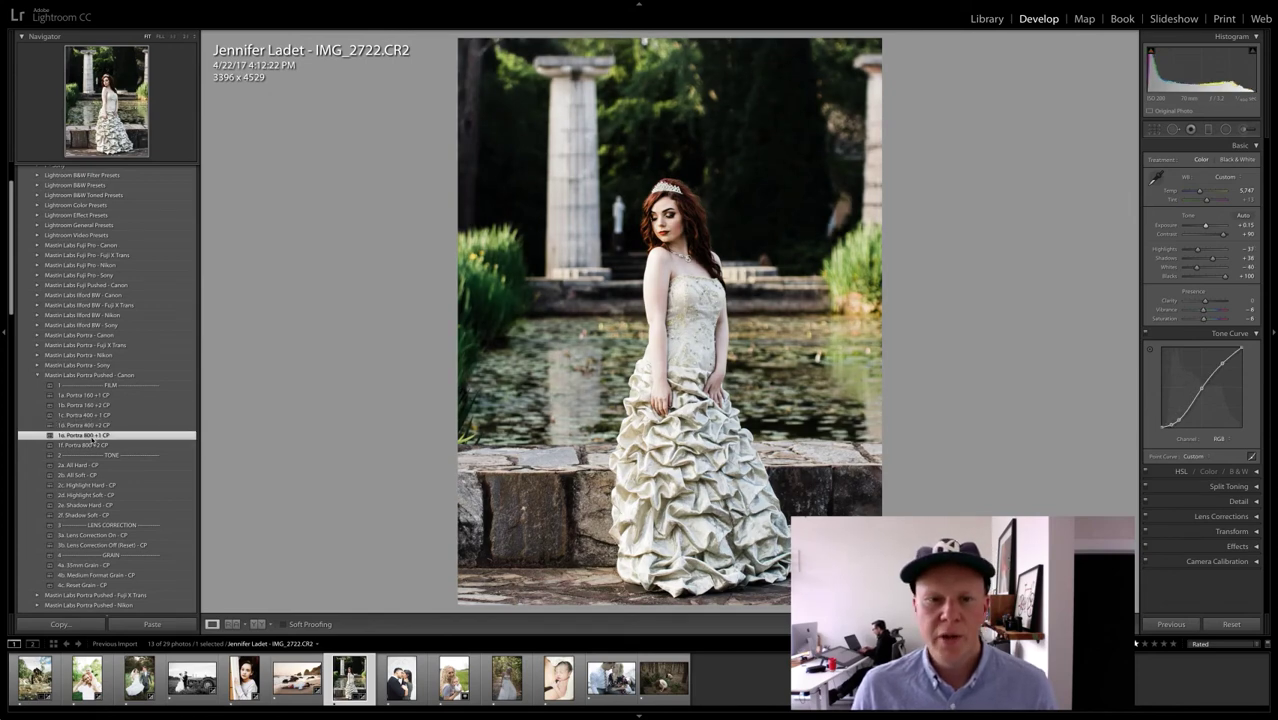
left_click(93, 446)
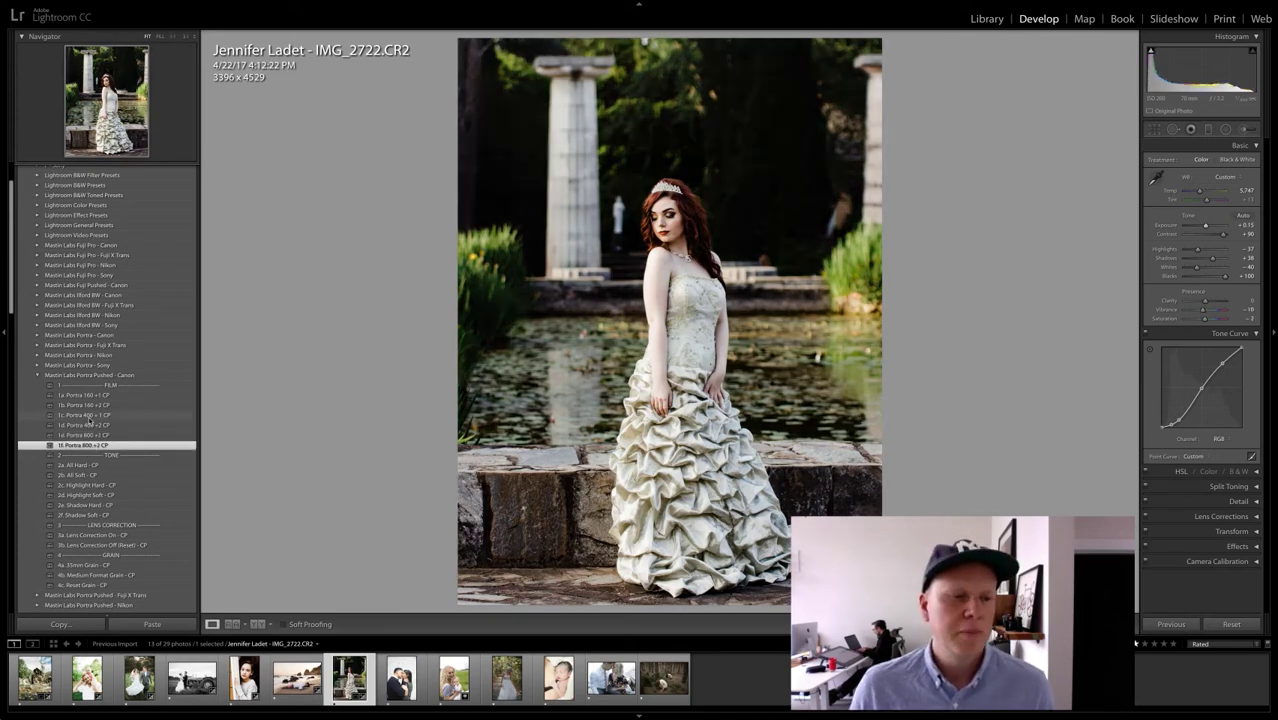
left_click(92, 416)
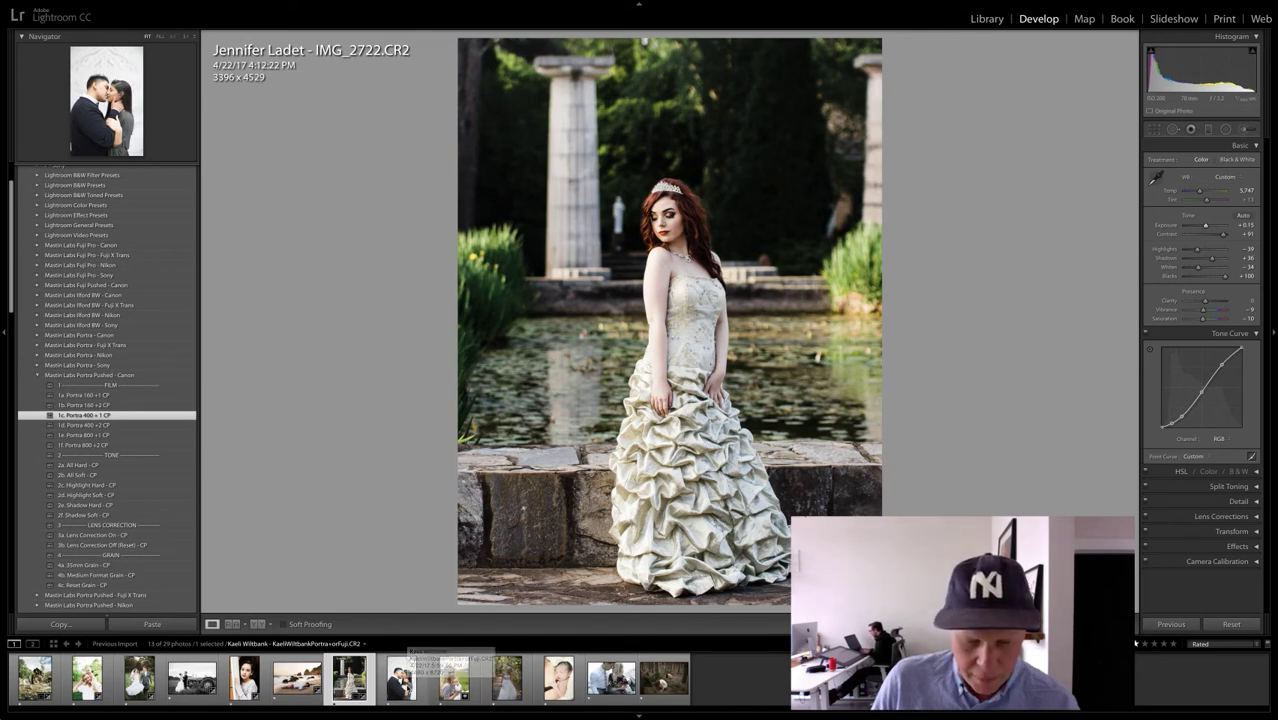
Step: Open the photo of the curly-haired mother with her baby and examine both faces up close
left_click(454, 678)
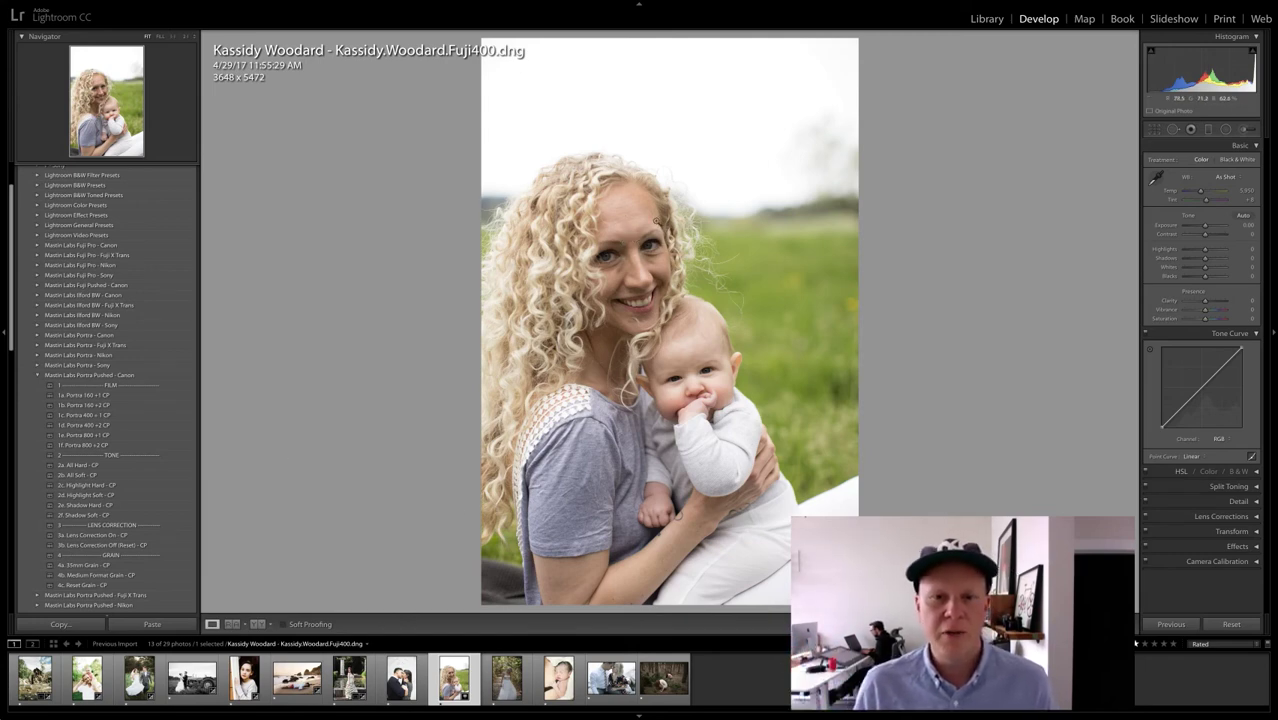
left_click(630, 258)
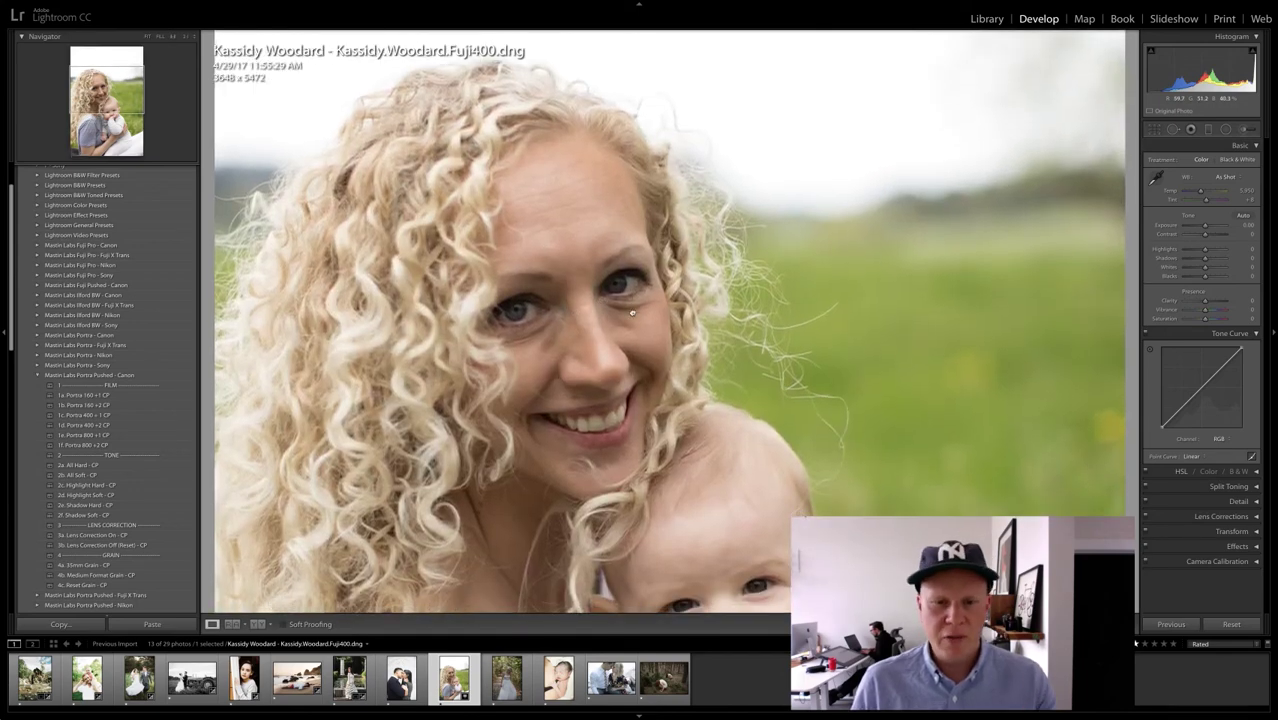
left_click_drag(632, 313, 653, 278)
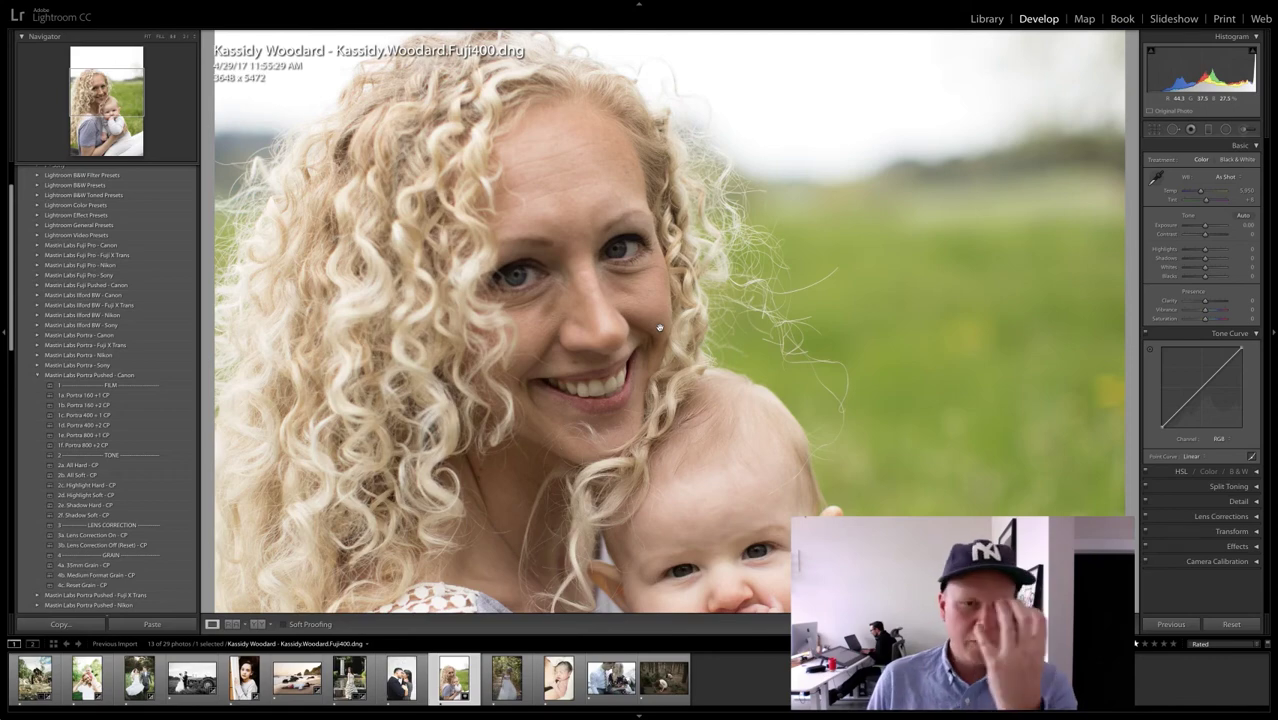
left_click_drag(671, 481, 610, 300)
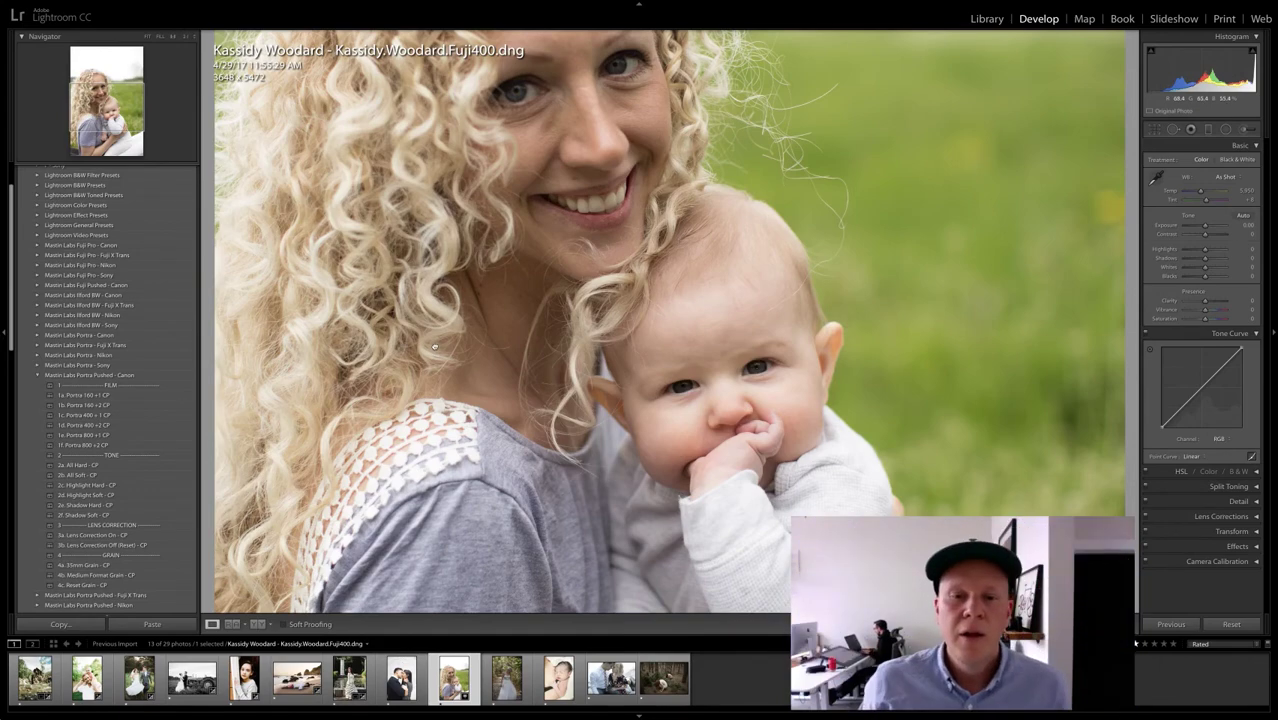
left_click(490, 381)
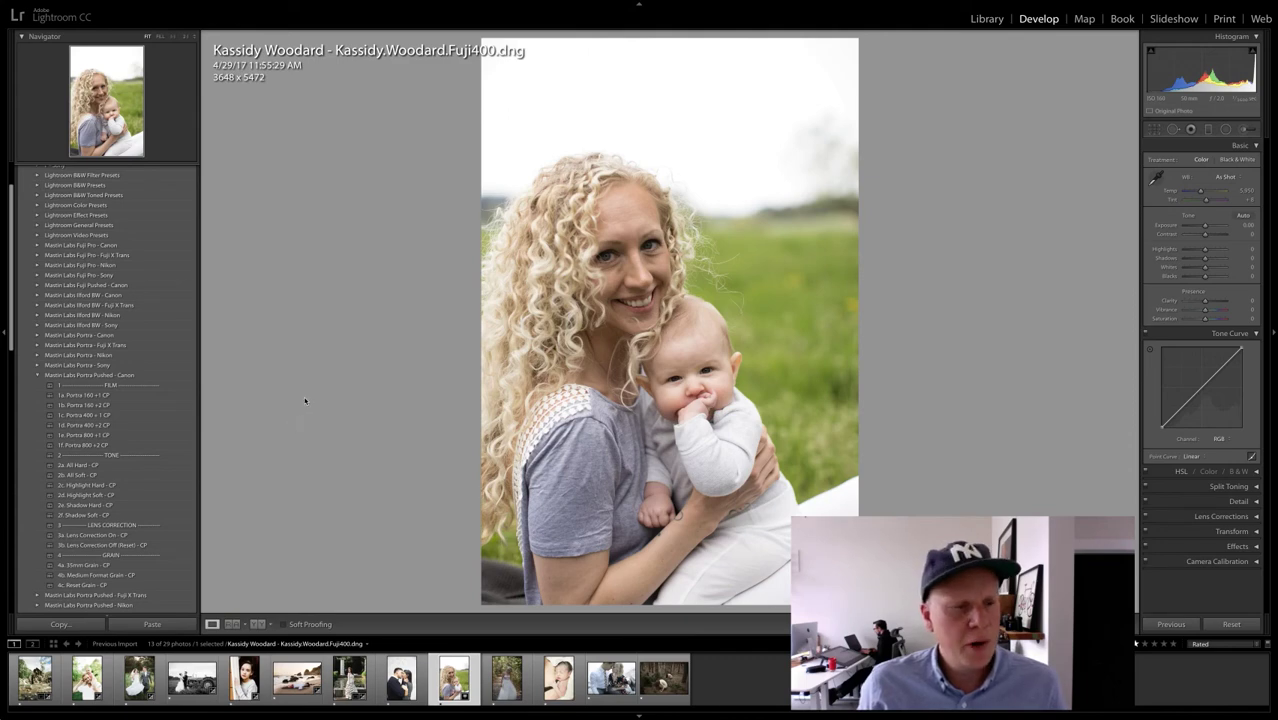
Step: Check the camera details in the mother-and-baby photo's Library metadata and return to developing it
left_click(987, 19)
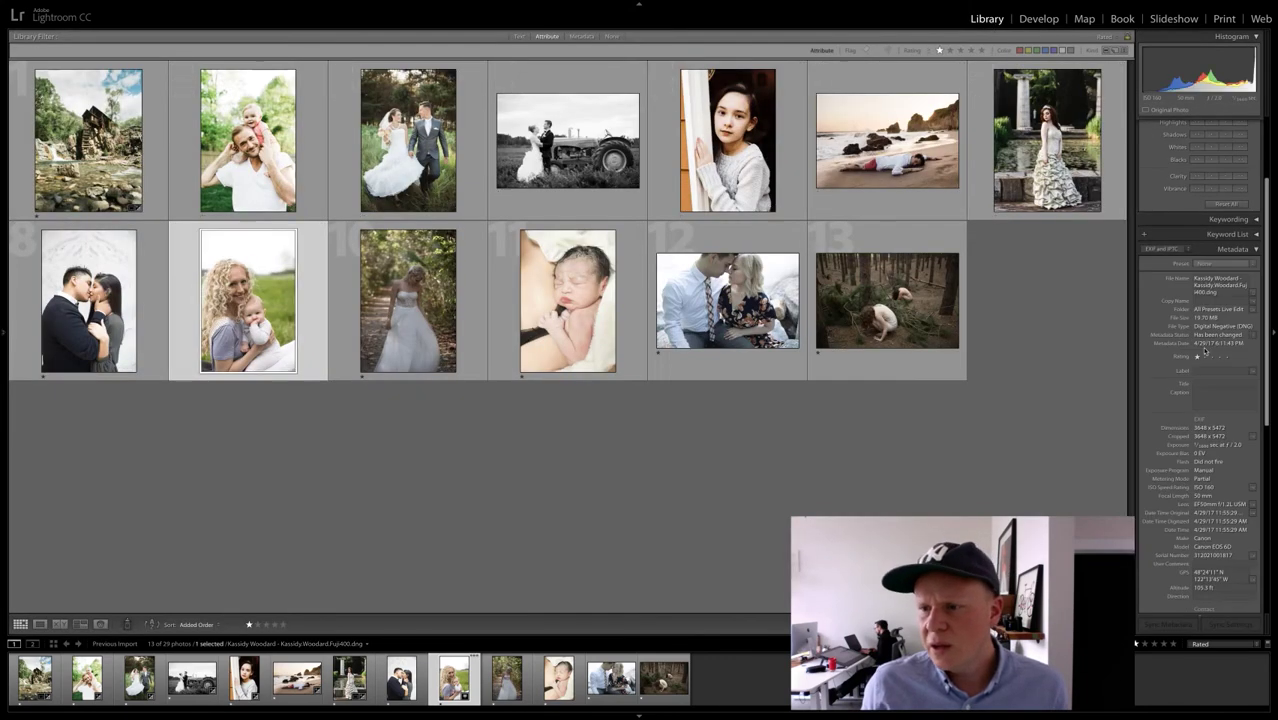
scroll(1204, 351, "down", 3)
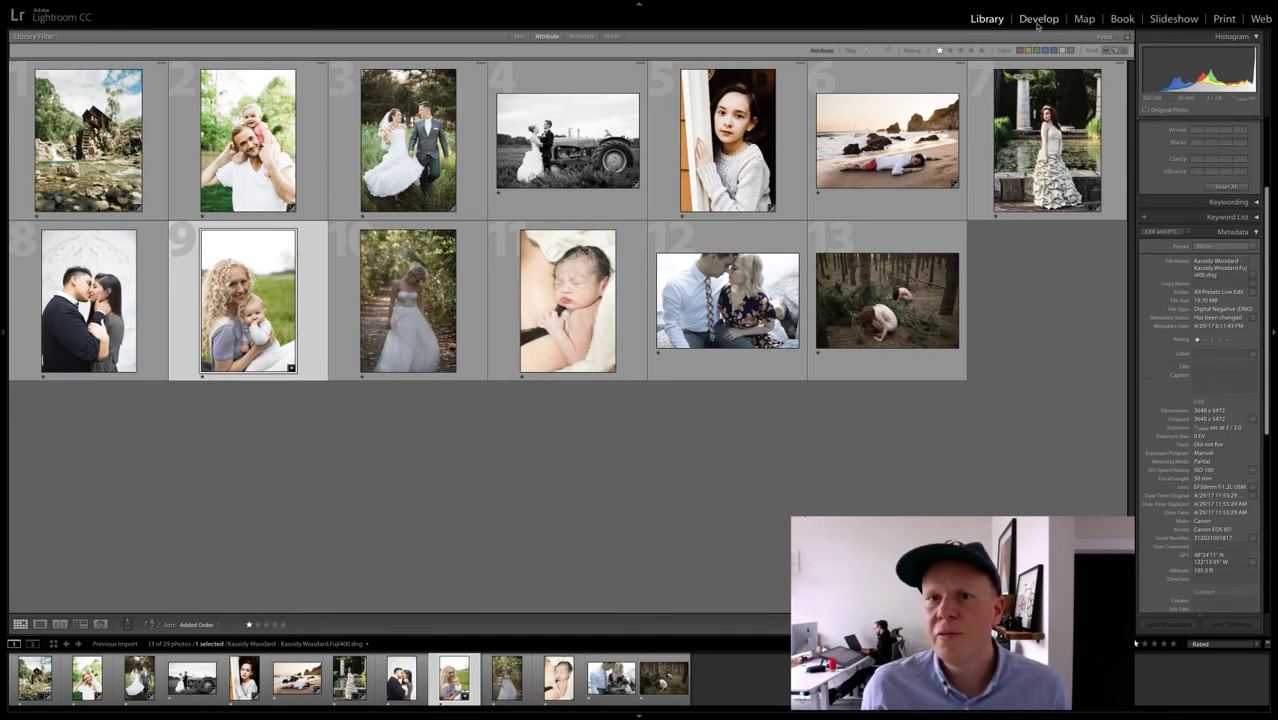
left_click(1038, 19)
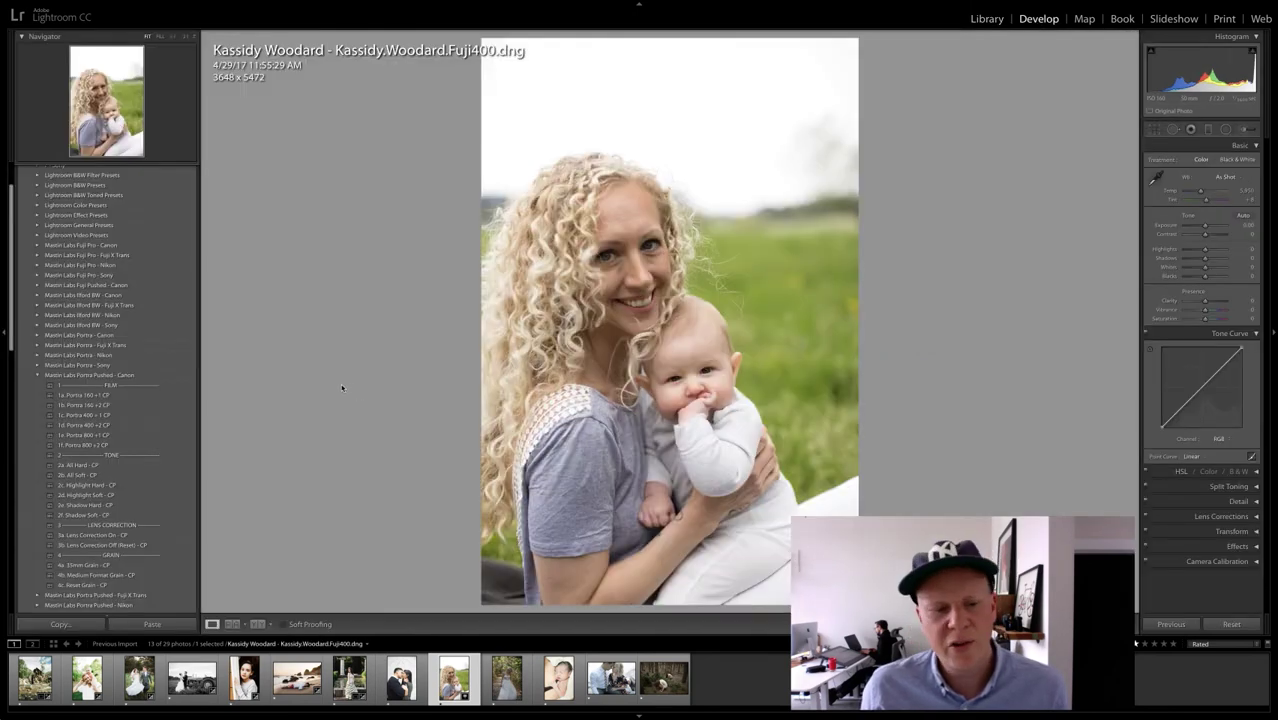
Step: Show the Mastin Labs Fuji Pro - Canon presets instead of Portra Pushed and try 1a. Pro 400H Neutral - C, undoing it to compare
left_click(38, 376)
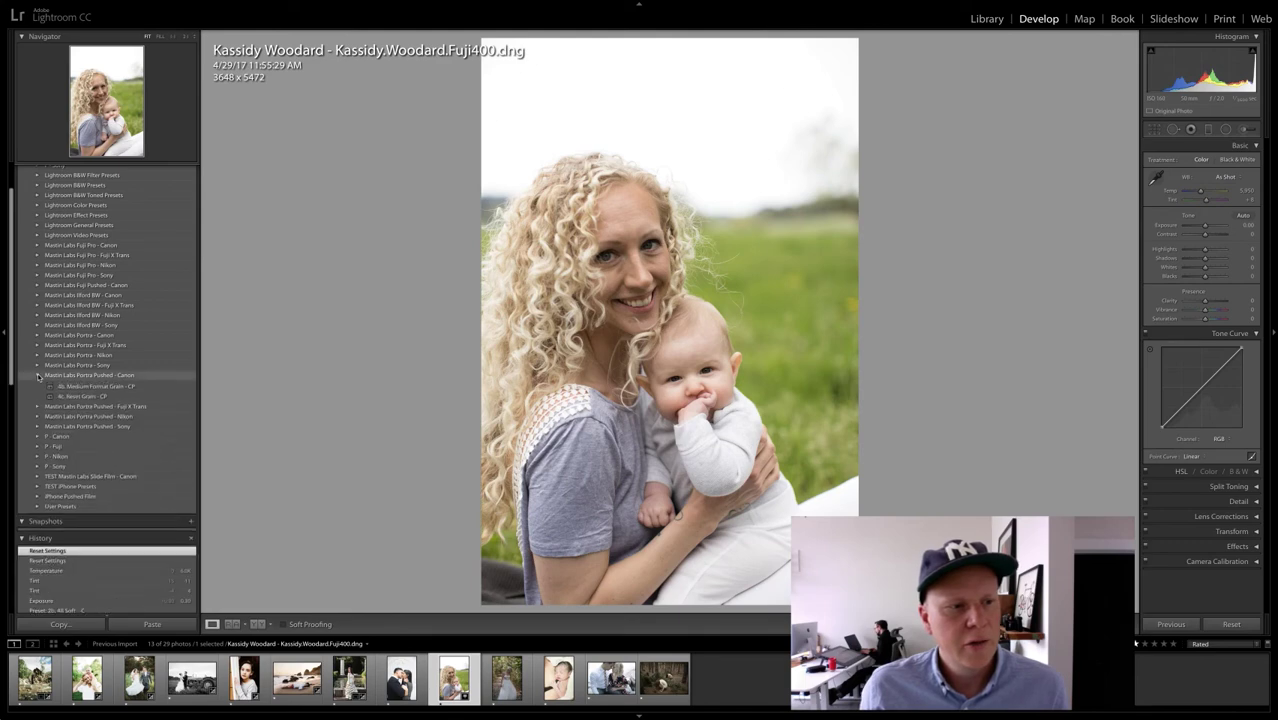
left_click(37, 247)
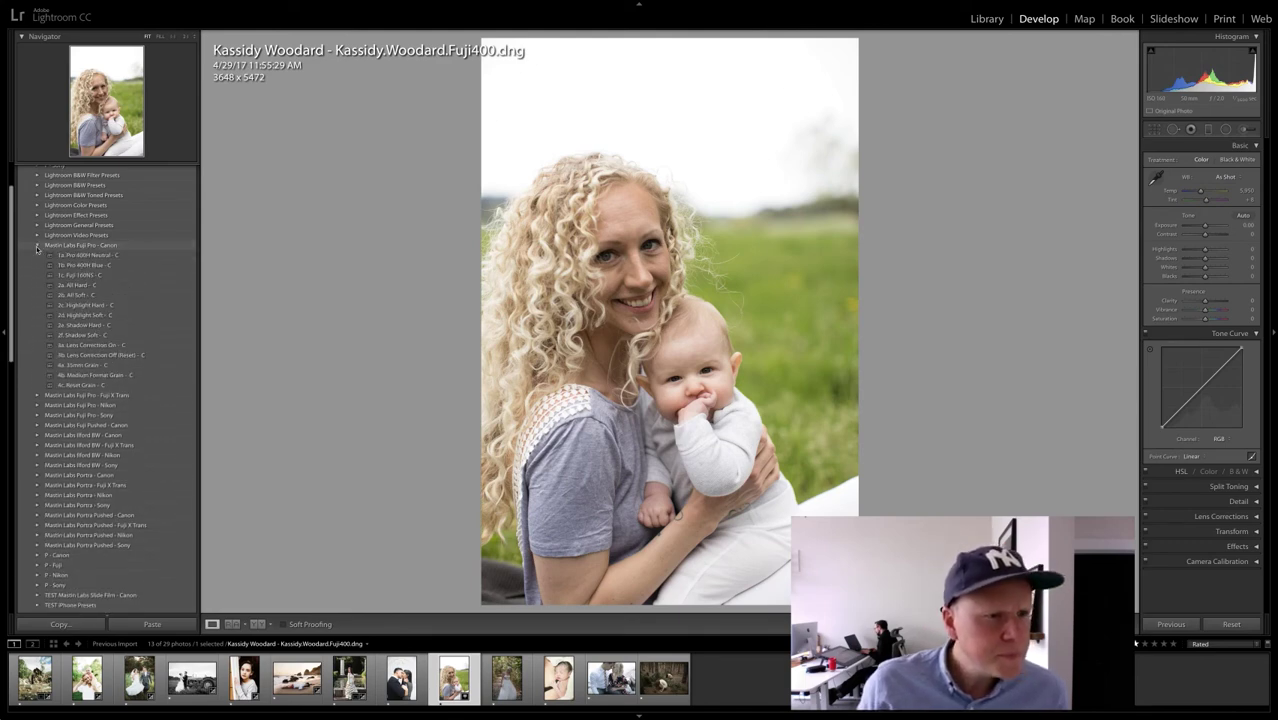
left_click(102, 256)
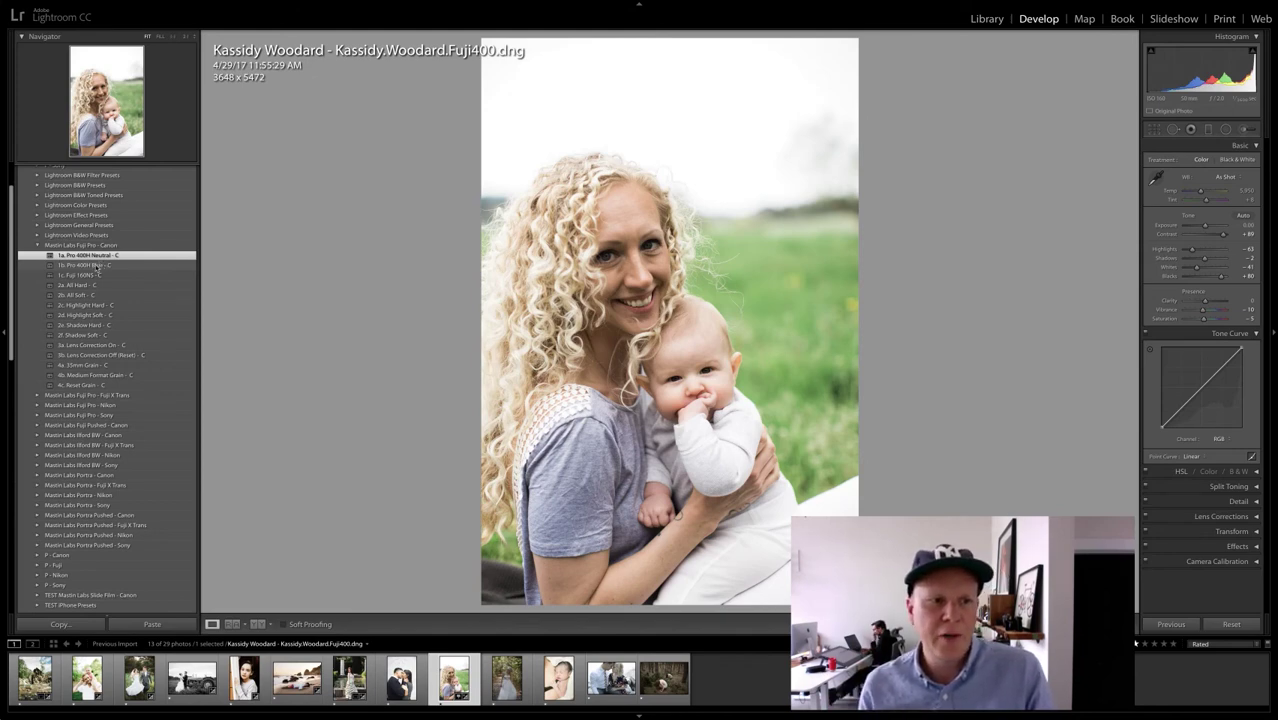
scroll(93, 269, "up", 1)
scroll(92, 272, "up", 1)
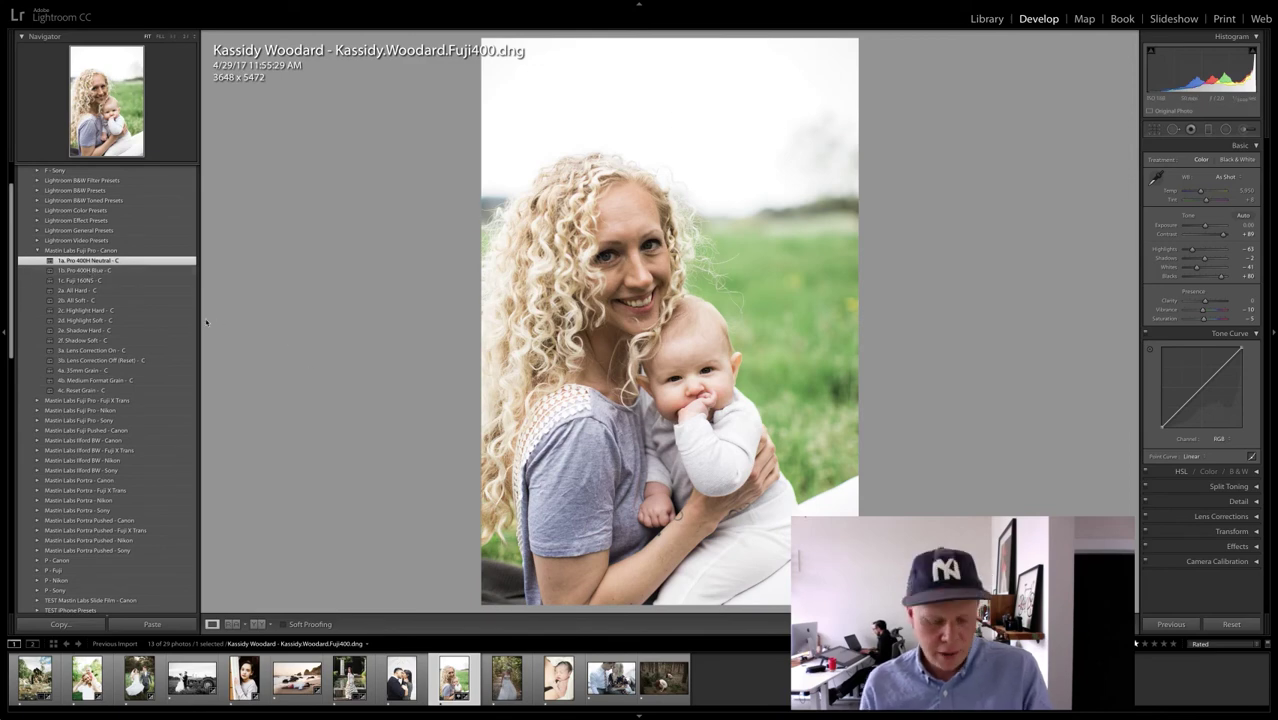
key("ctrl+z")
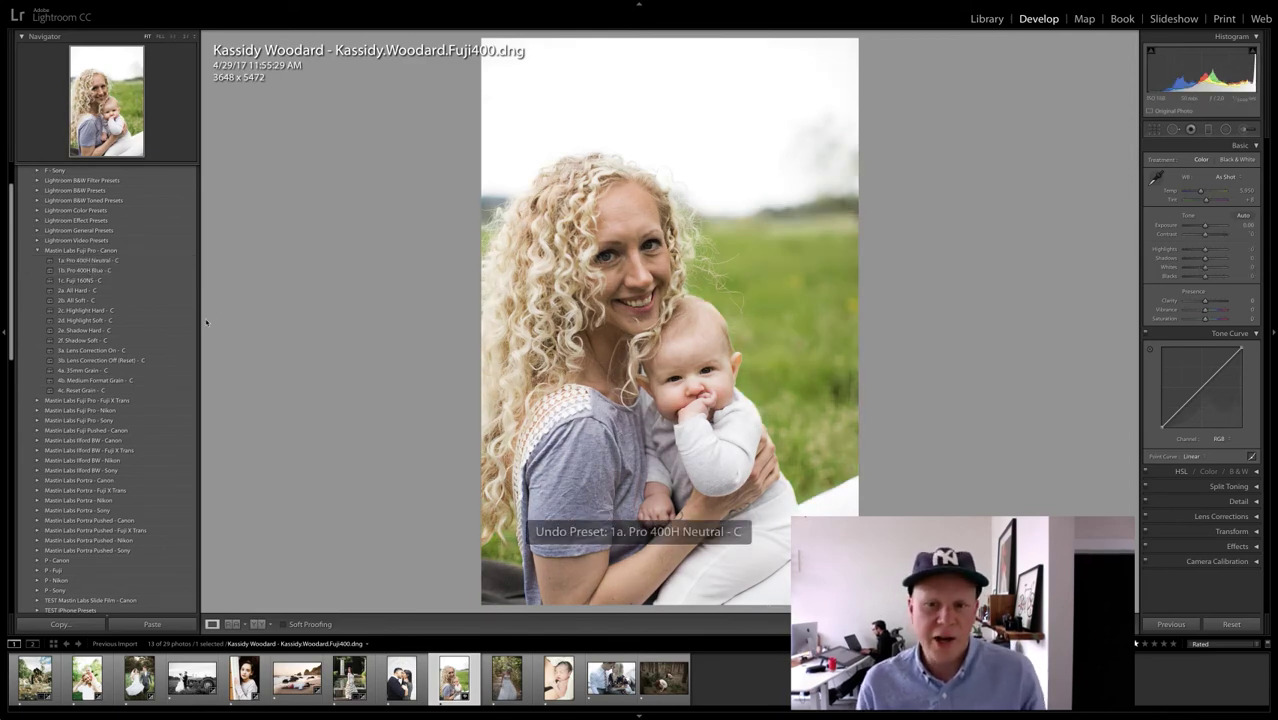
left_click(759, 308)
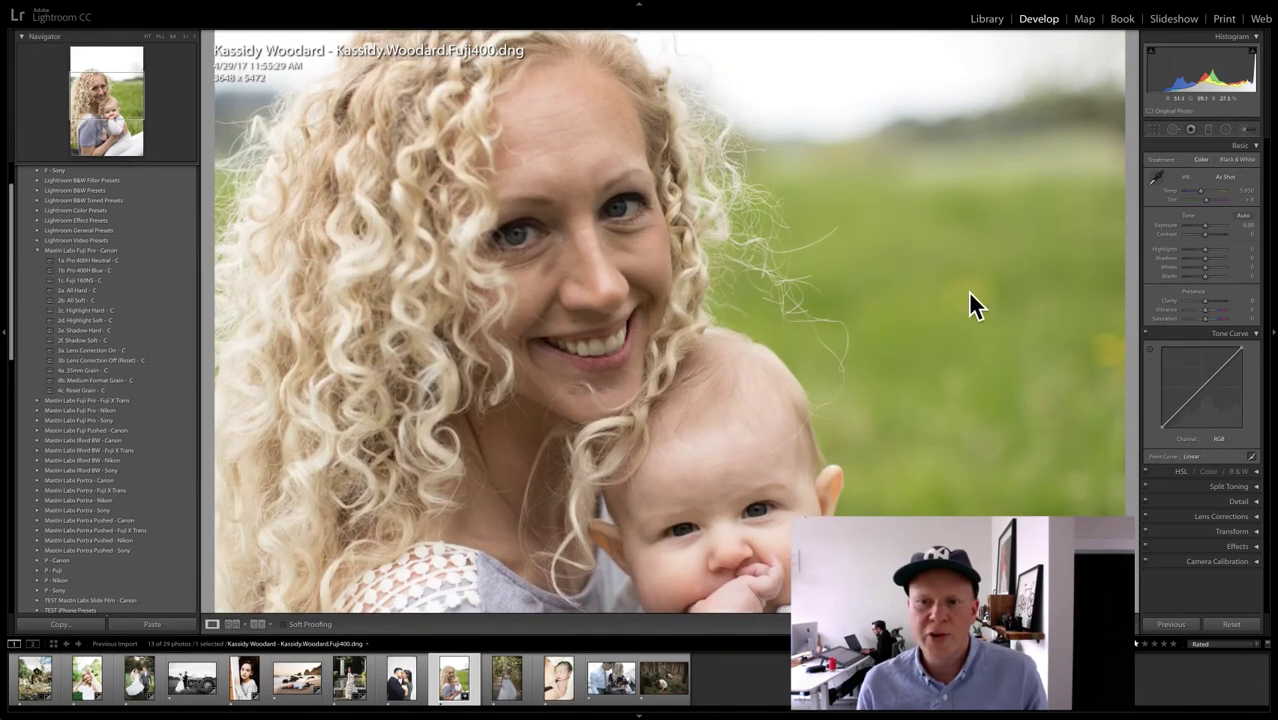
left_click(918, 334)
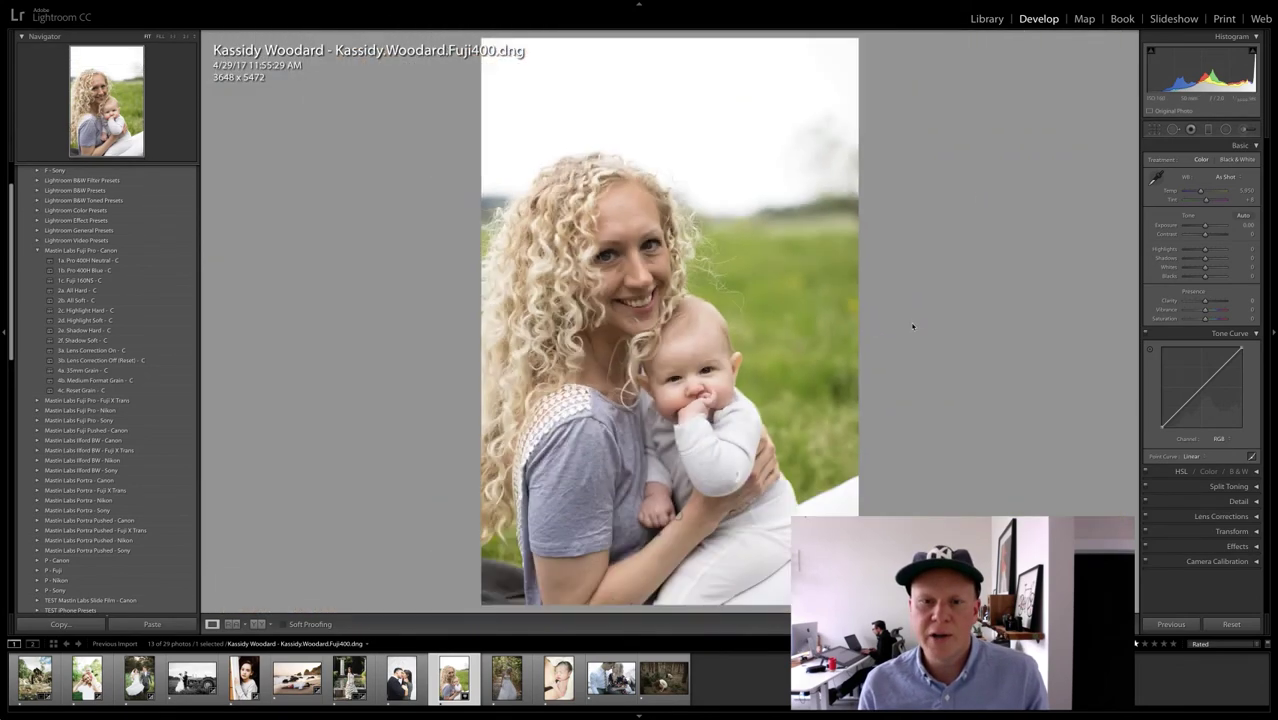
Step: Reapply 1a. Pro 400H Neutral - C, switch to 1b. Pro 400H Blue - C, and set the white balance temperature to 6,545
left_click(90, 261)
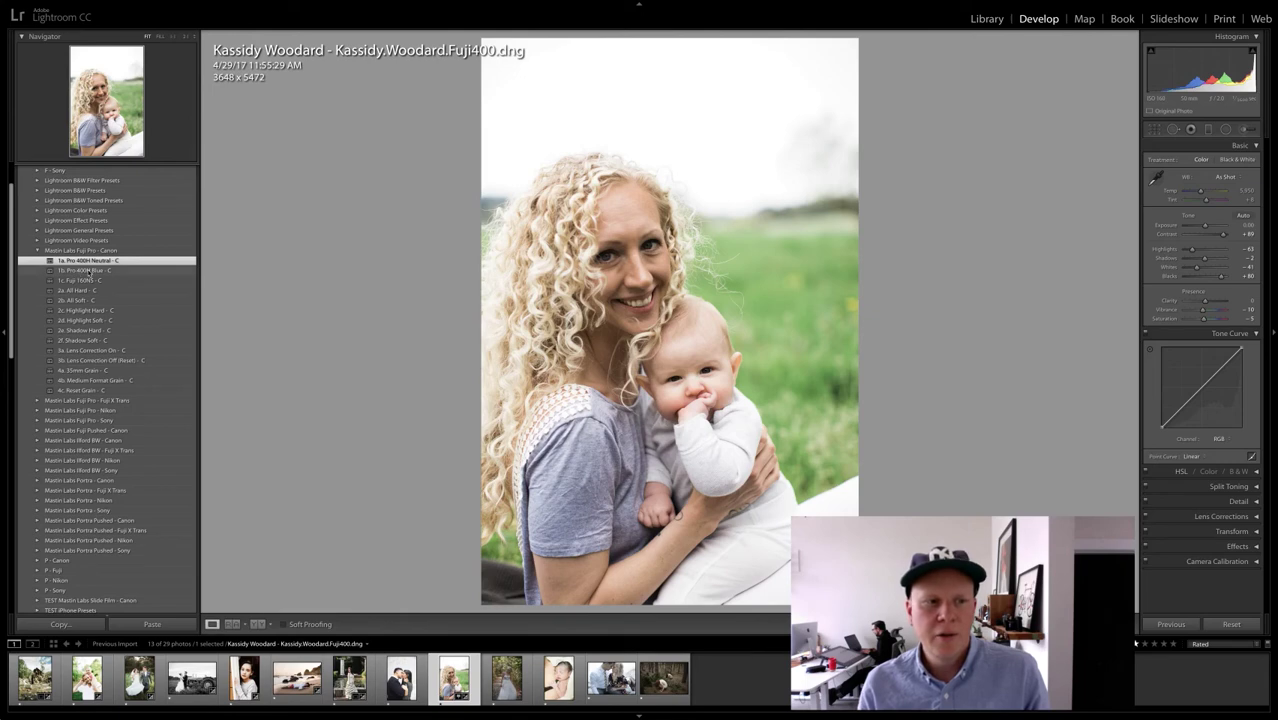
left_click(89, 271)
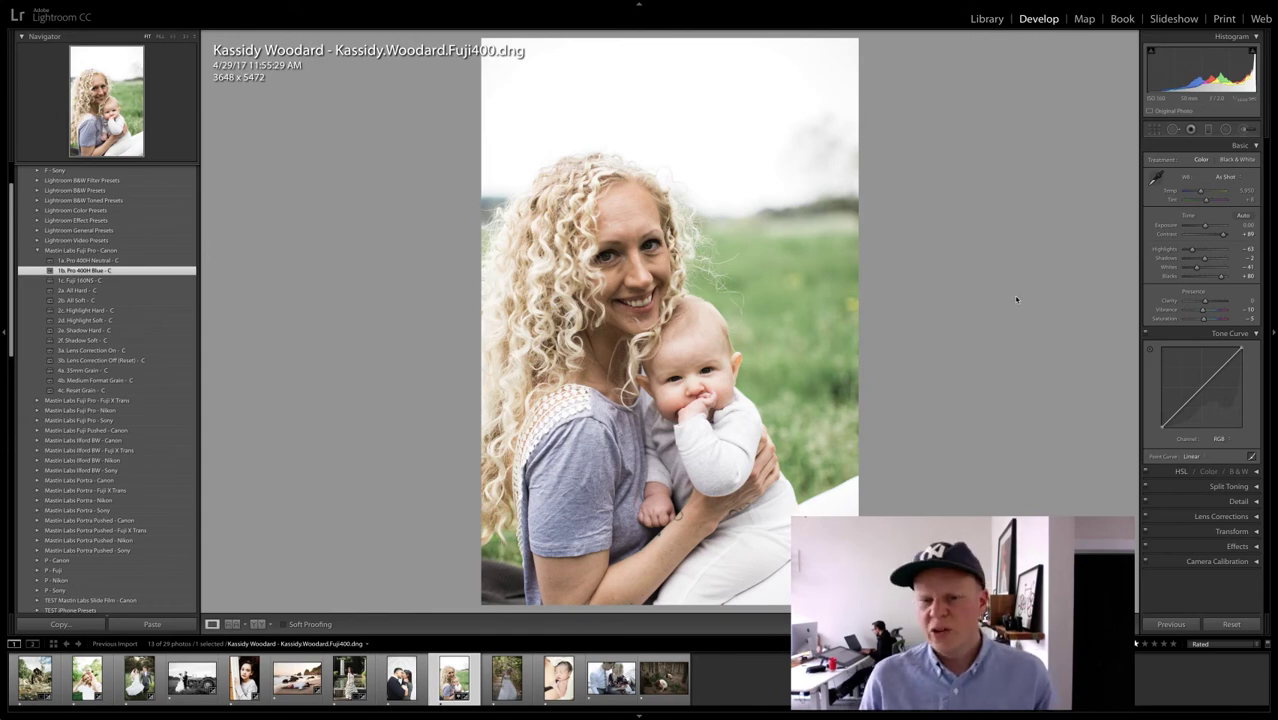
left_click(1203, 194)
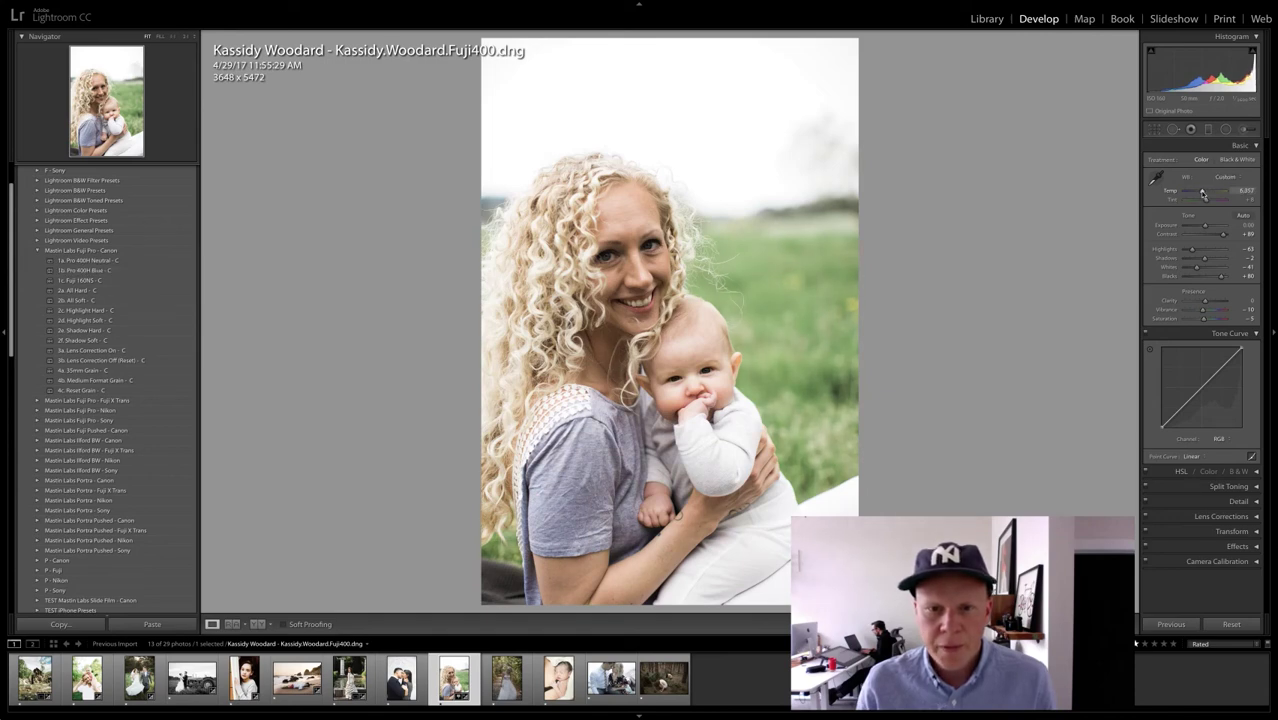
left_click_drag(1203, 194, 1204, 195)
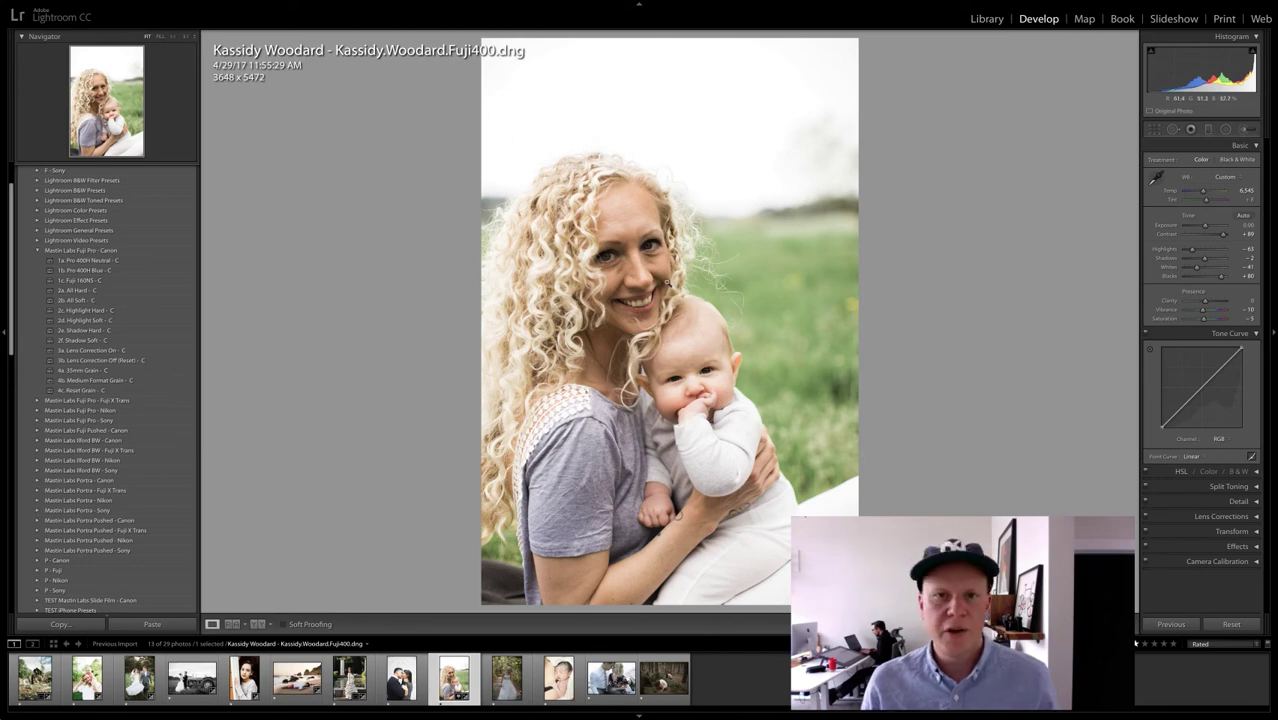
Step: Check the mother-and-baby photo up close, set the tint to -4, and apply the 2b. All Soft - C tone preset
left_click(594, 402)
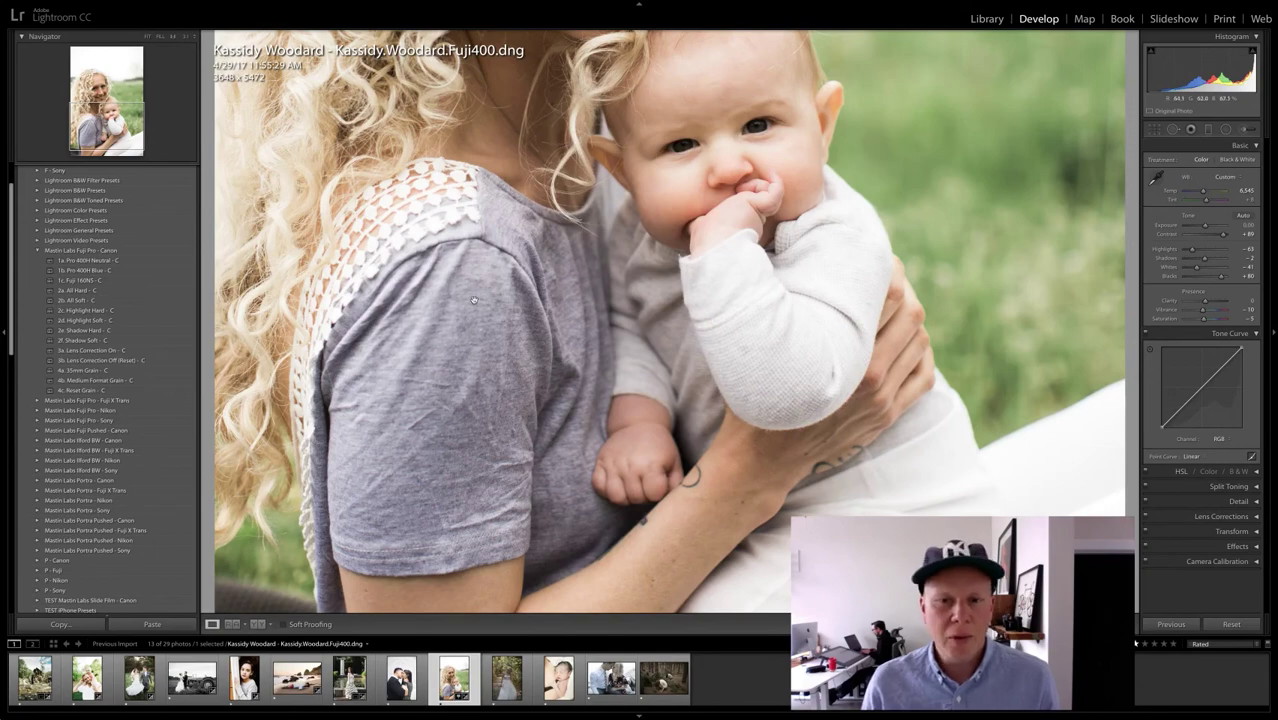
left_click(538, 271)
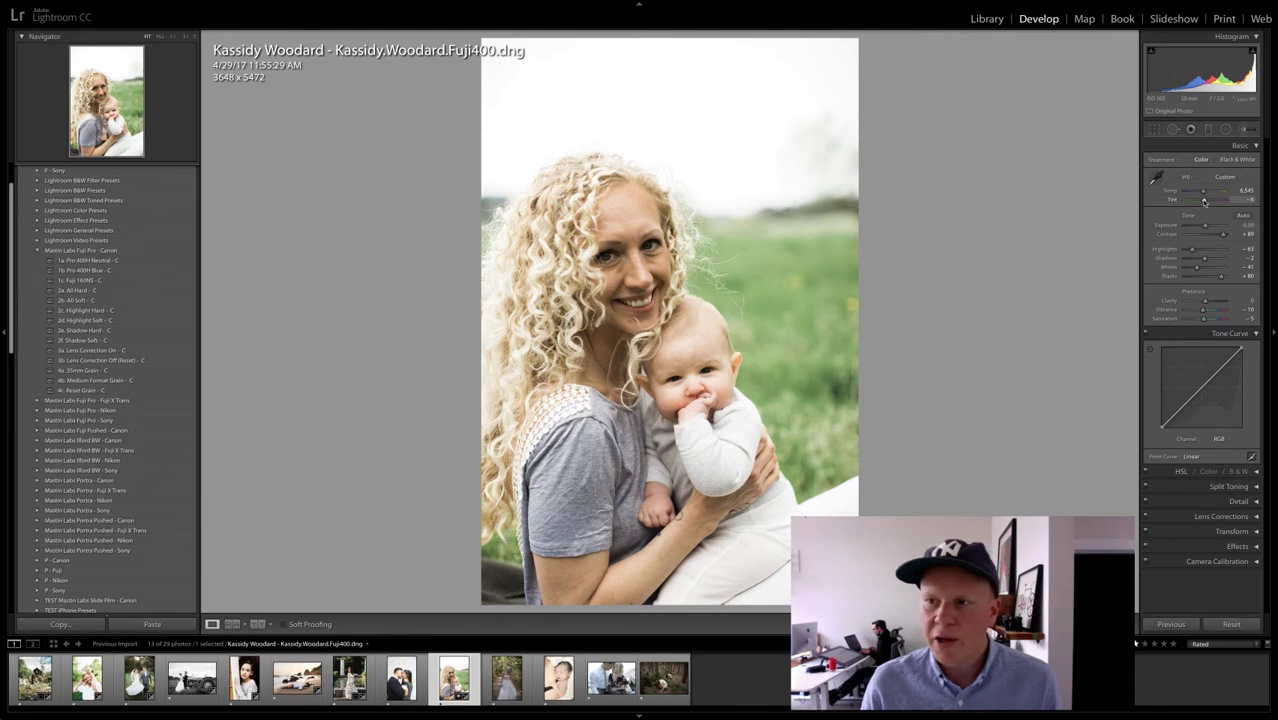
left_click_drag(1204, 202, 1203, 202)
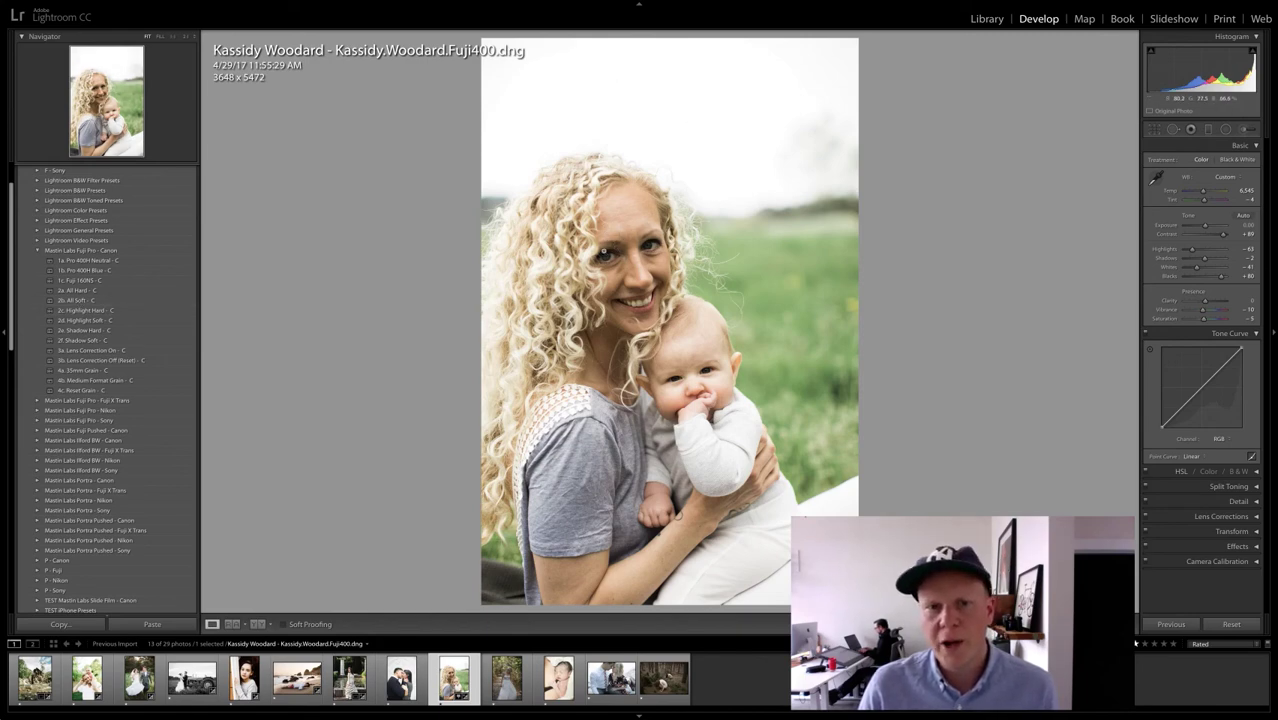
left_click(91, 304)
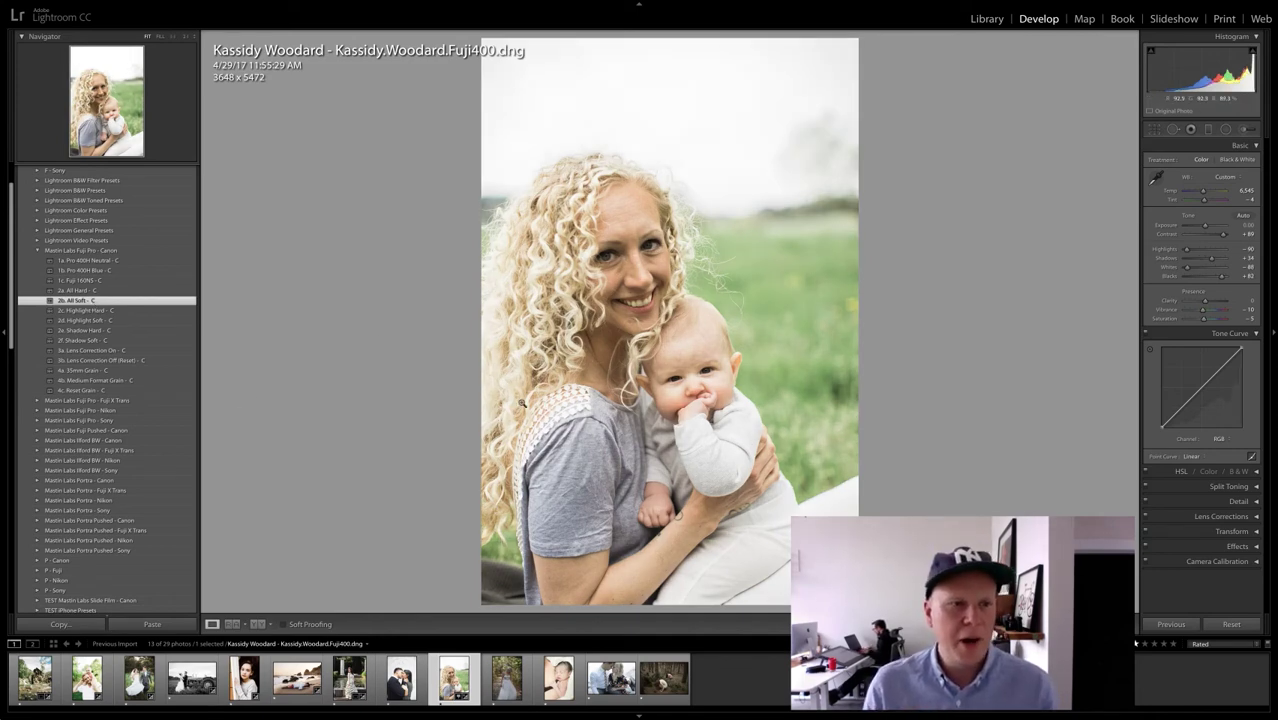
Step: Add a graduated filter over the sky behind the mother and set its exposure to about -0.79
left_click(1211, 130)
left_click(1198, 198)
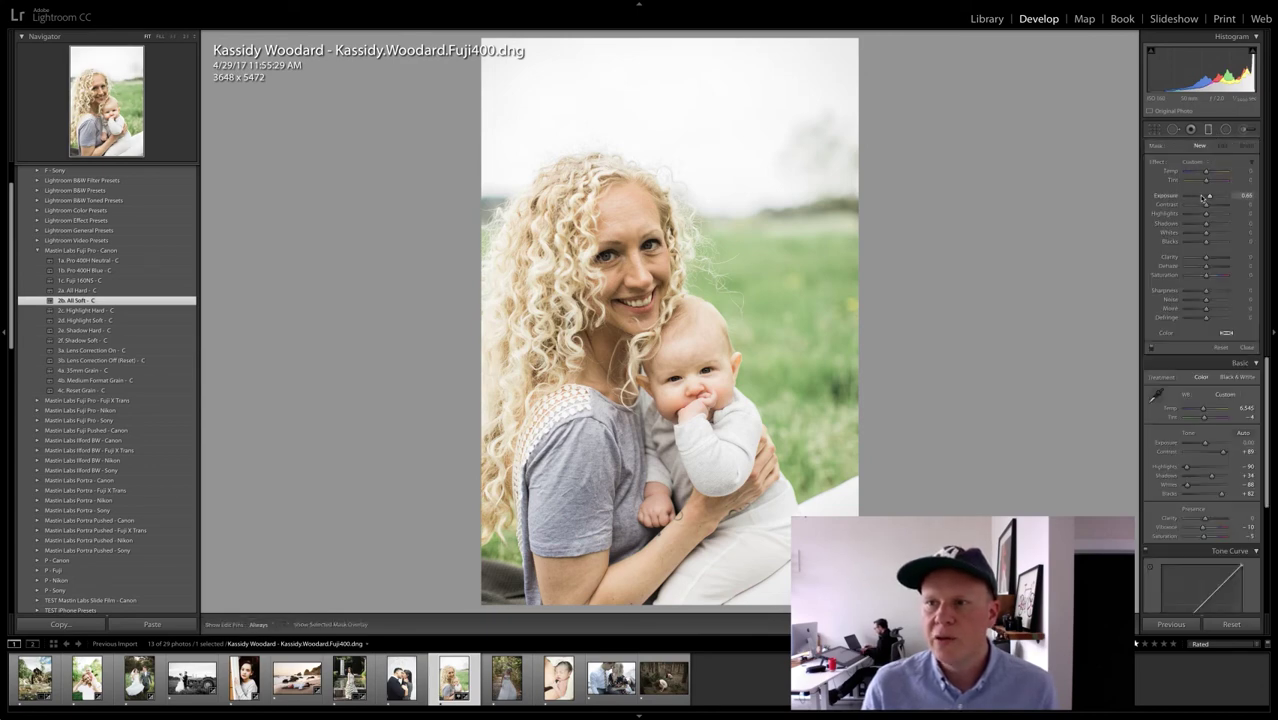
left_click_drag(689, 147, 688, 184)
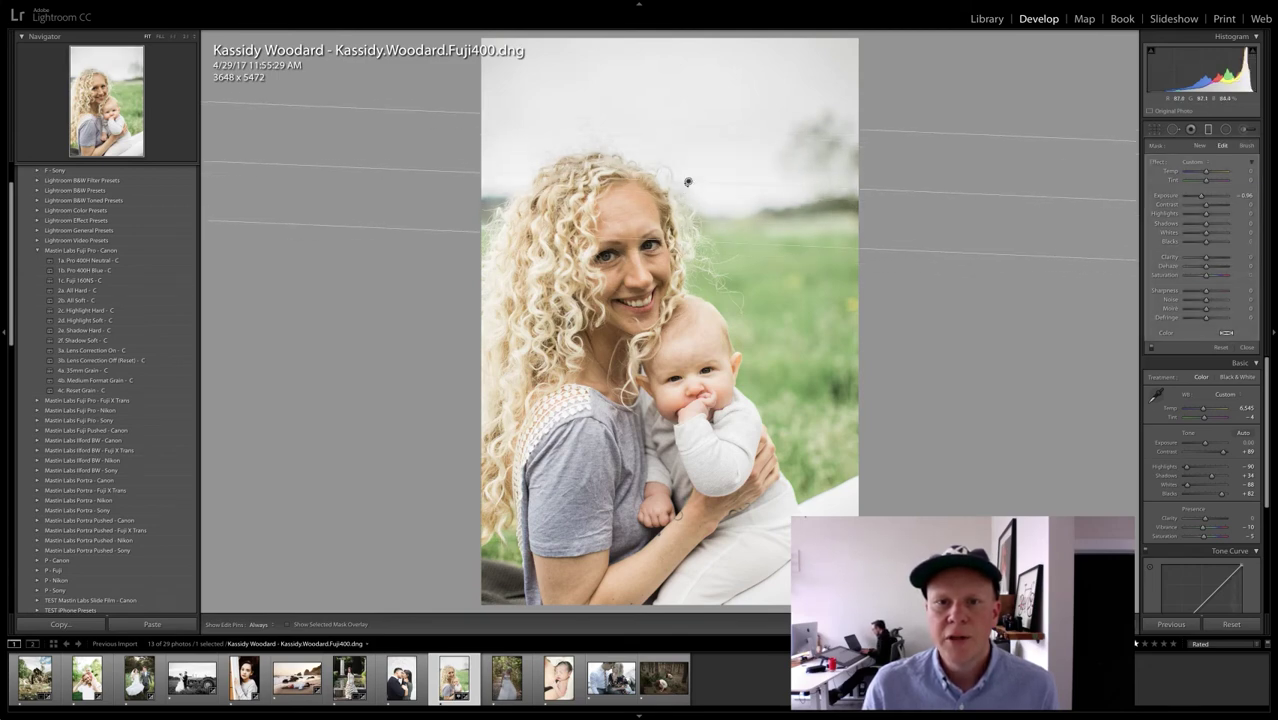
left_click_drag(1206, 196, 1204, 197)
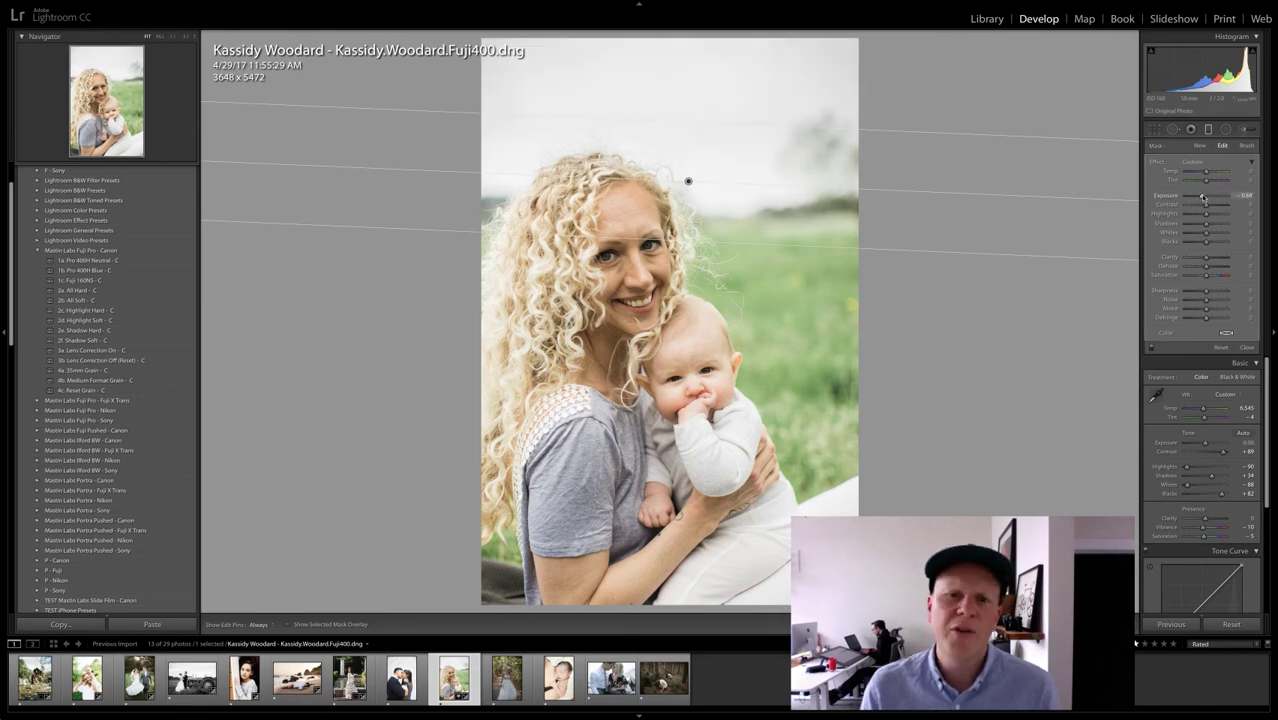
mouse_move(1204, 197)
left_mouse_down()
mouse_move(1190, 197)
mouse_move(1203, 197)
left_mouse_up()
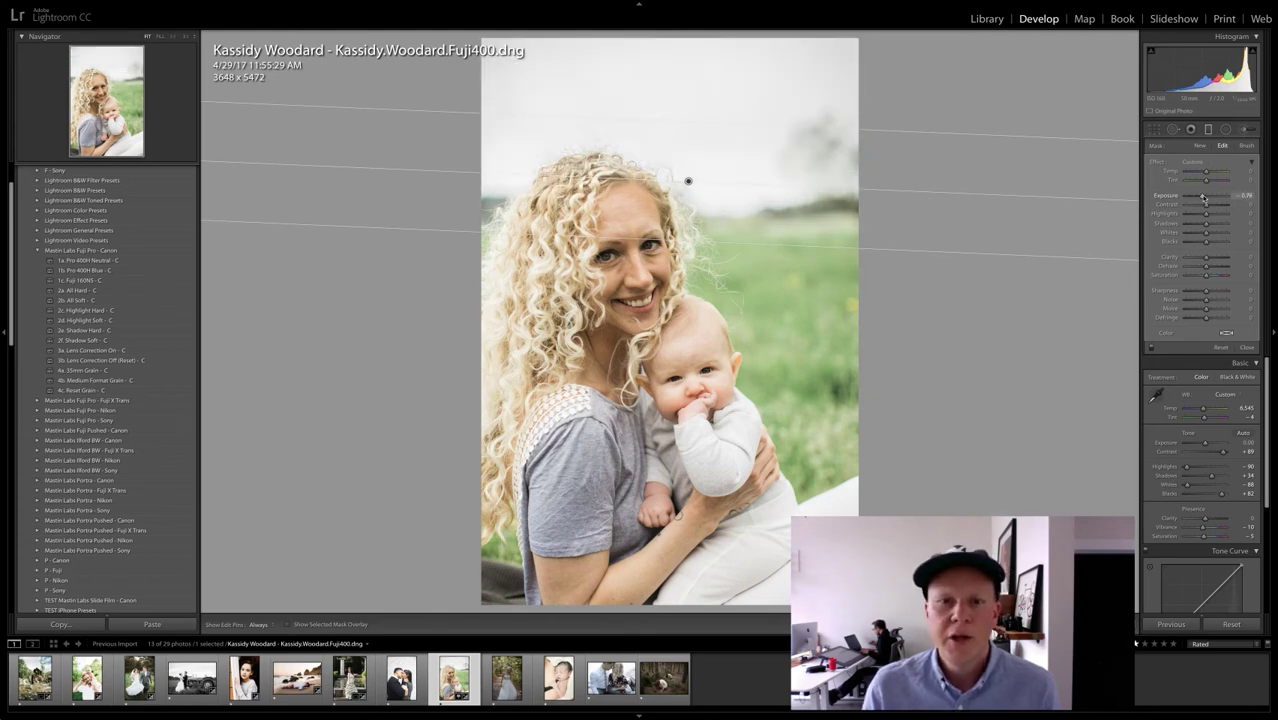
left_click(1208, 129)
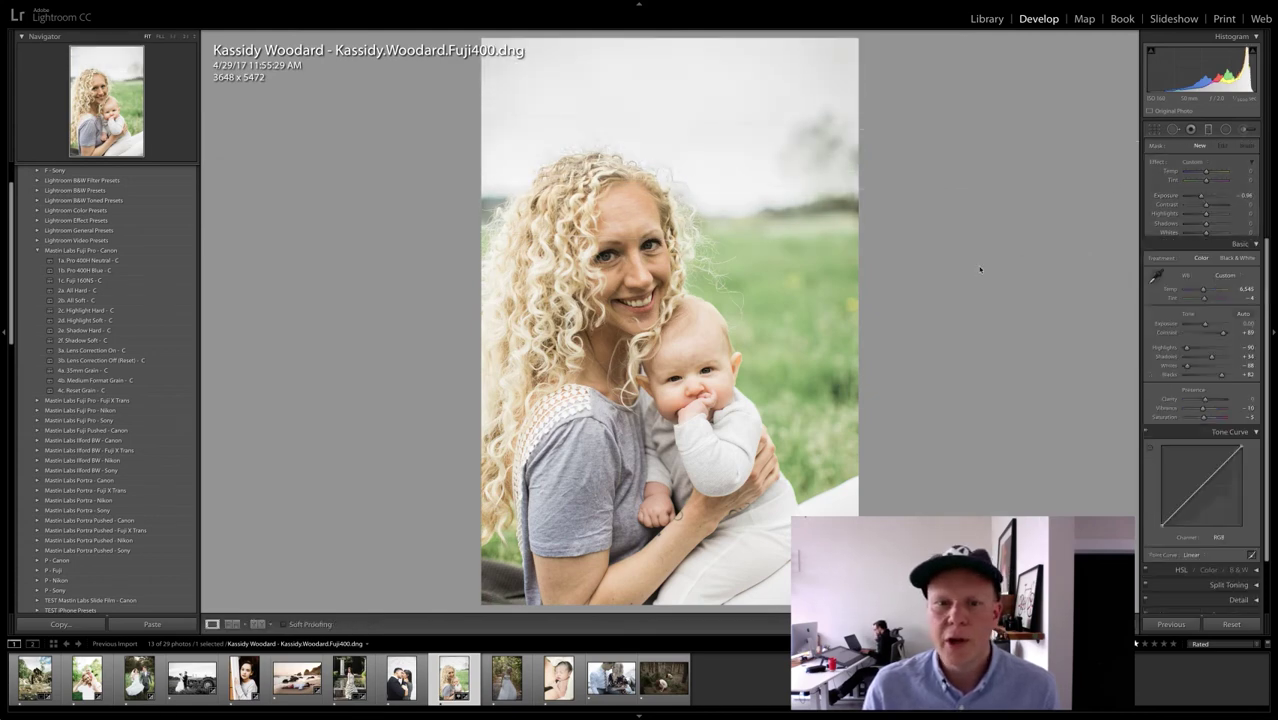
Step: Crop the photo to a 4 x 3 aspect, reframe it around the mother and baby, and straighten it to an angle of 1.30
left_click(1154, 130)
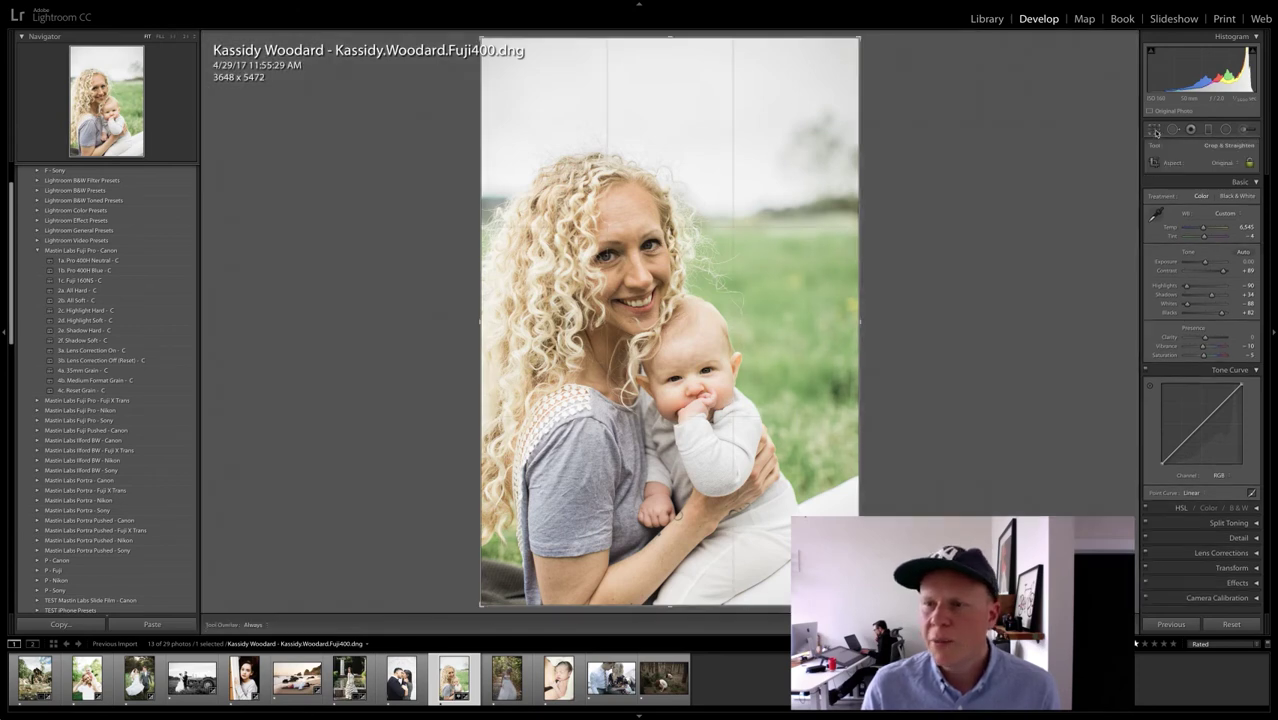
left_click(1210, 162)
left_click(1196, 222)
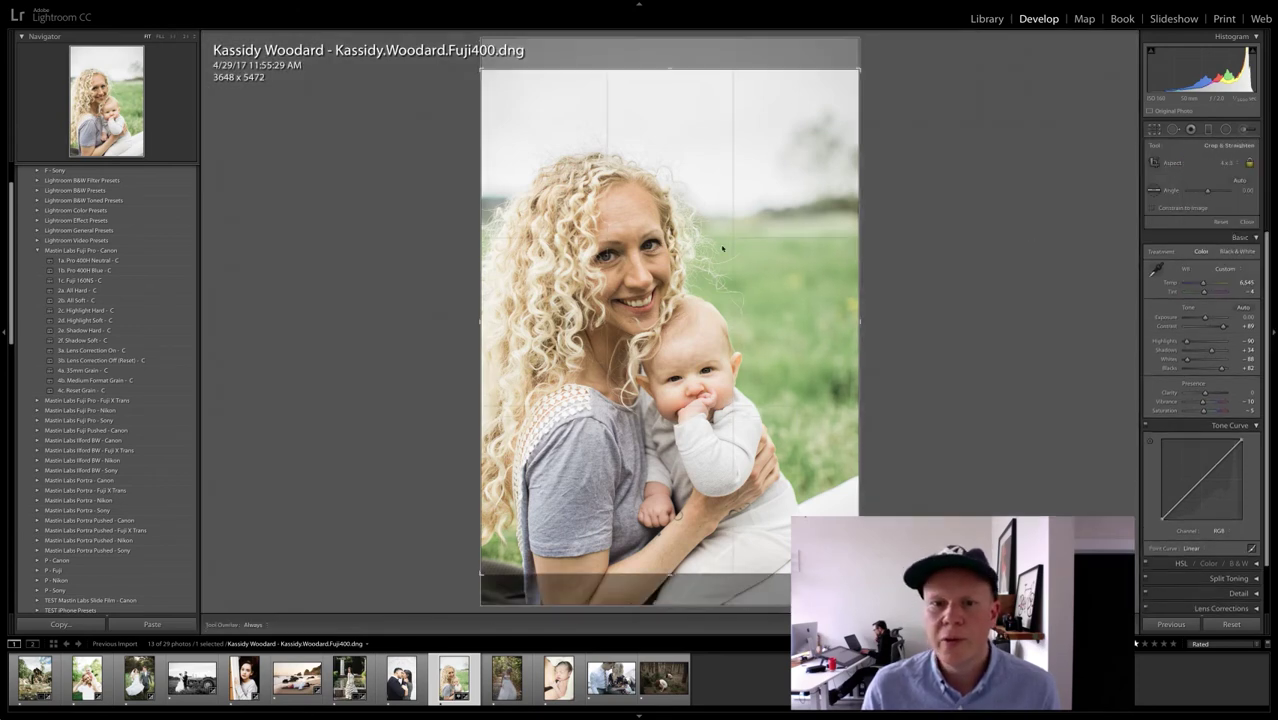
left_click_drag(719, 246, 714, 217)
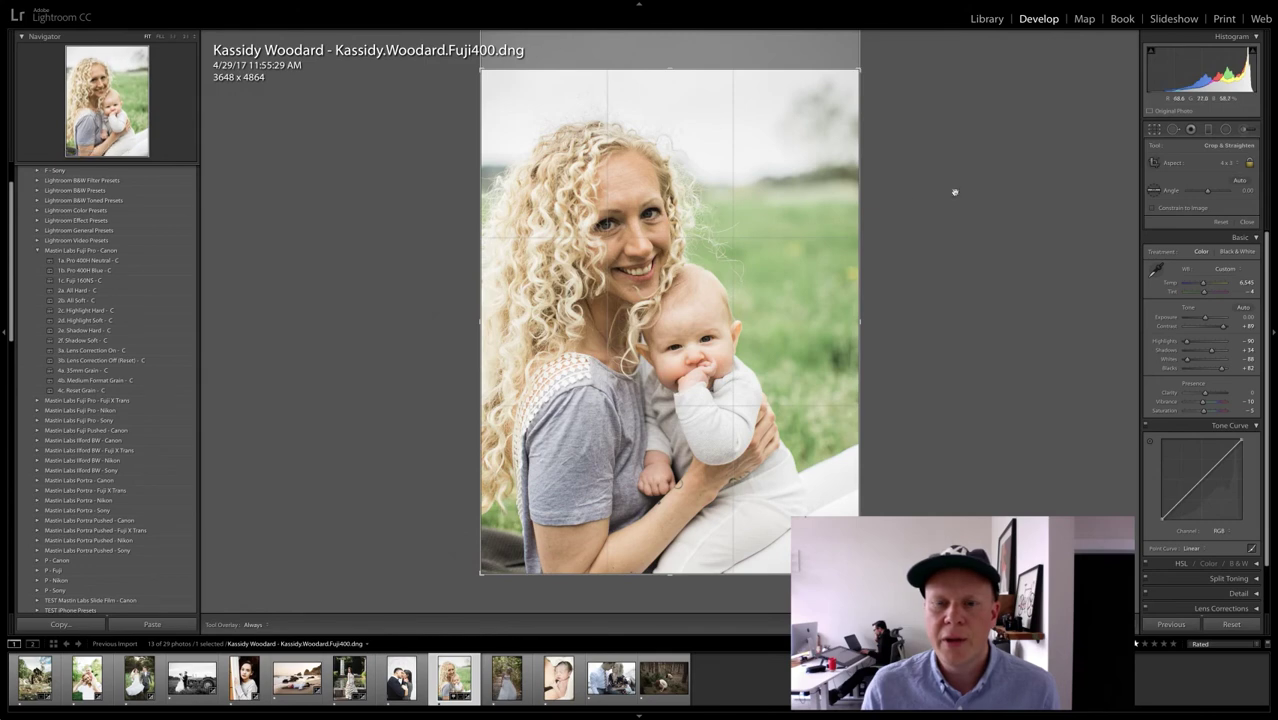
left_click_drag(956, 190, 956, 195)
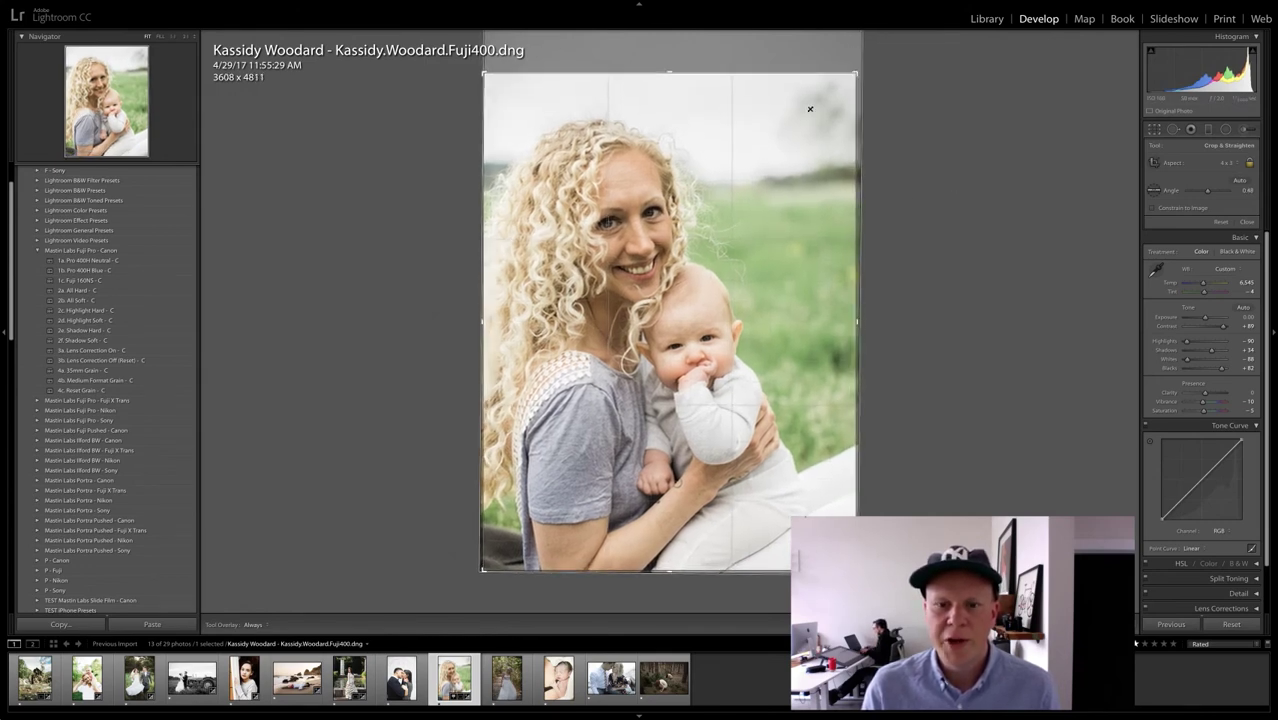
left_click_drag(810, 108, 814, 123)
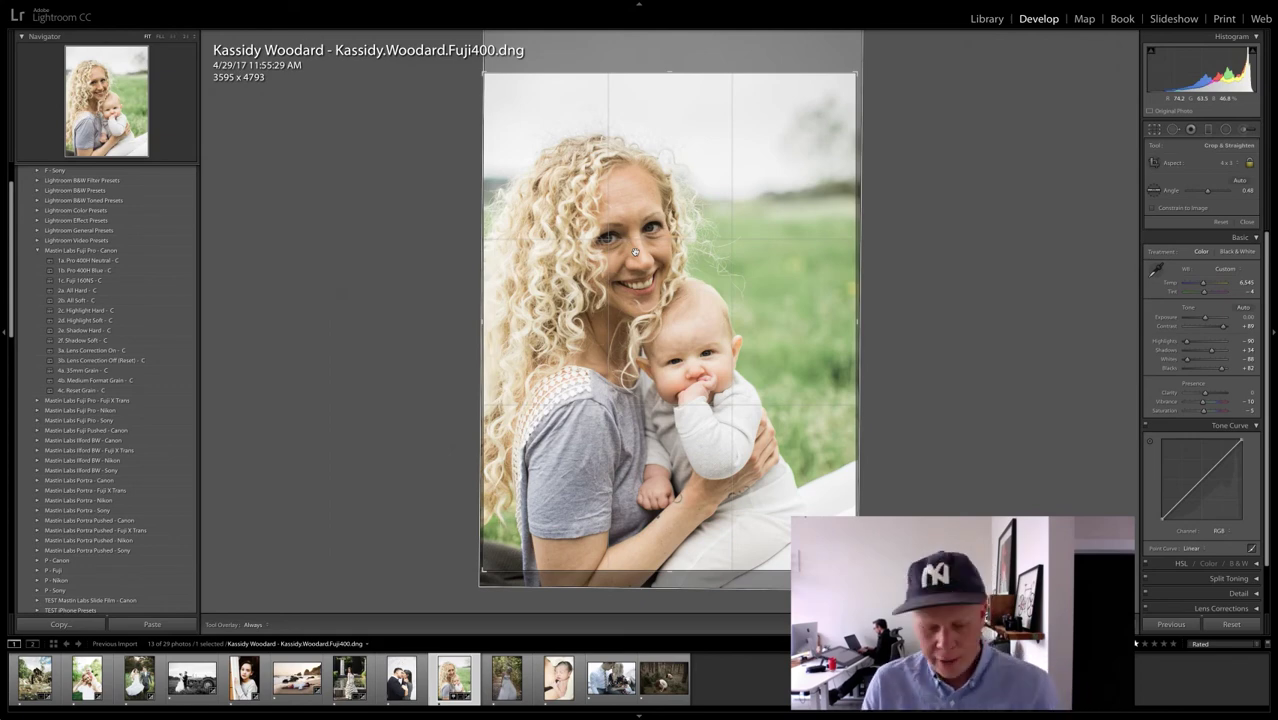
key("r")
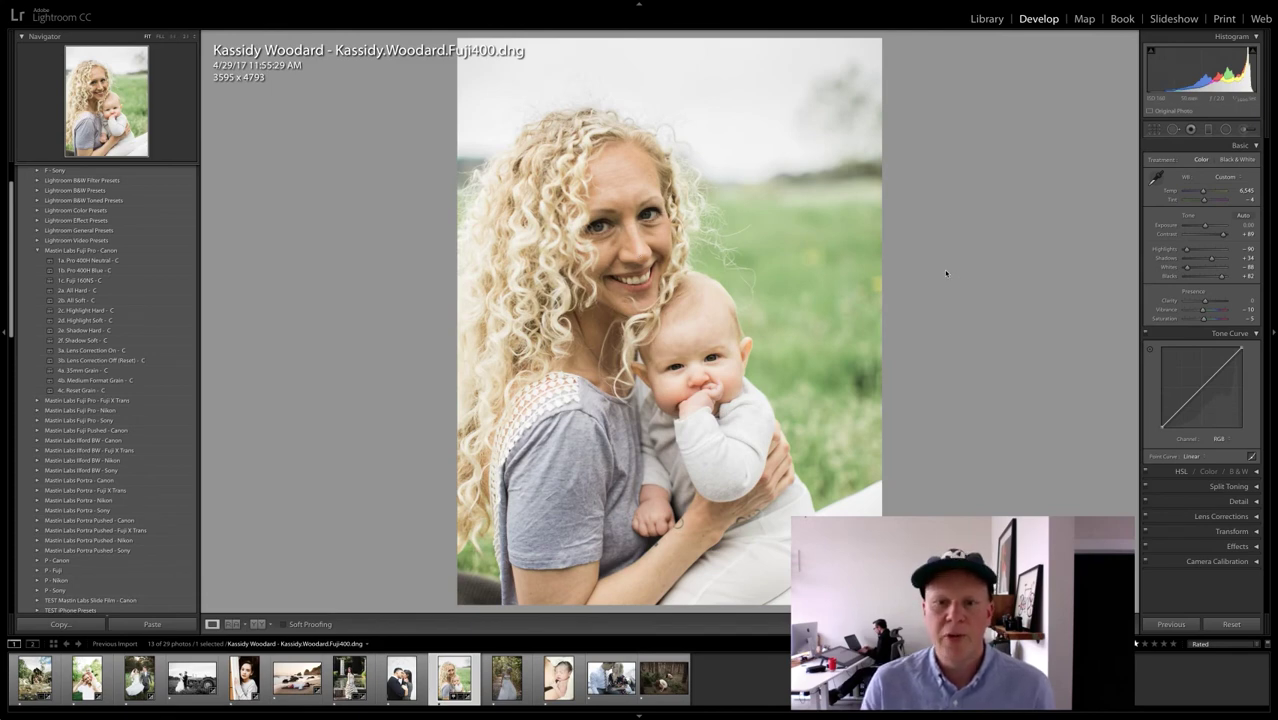
key("r")
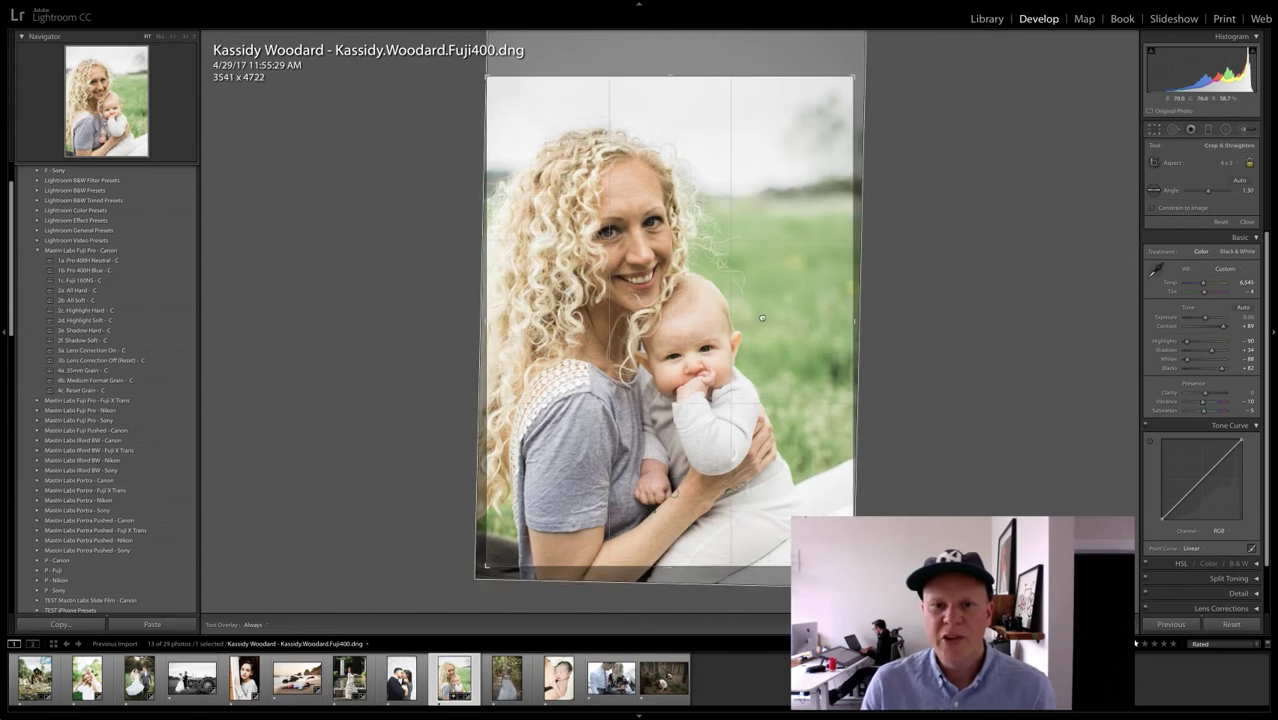
key("r")
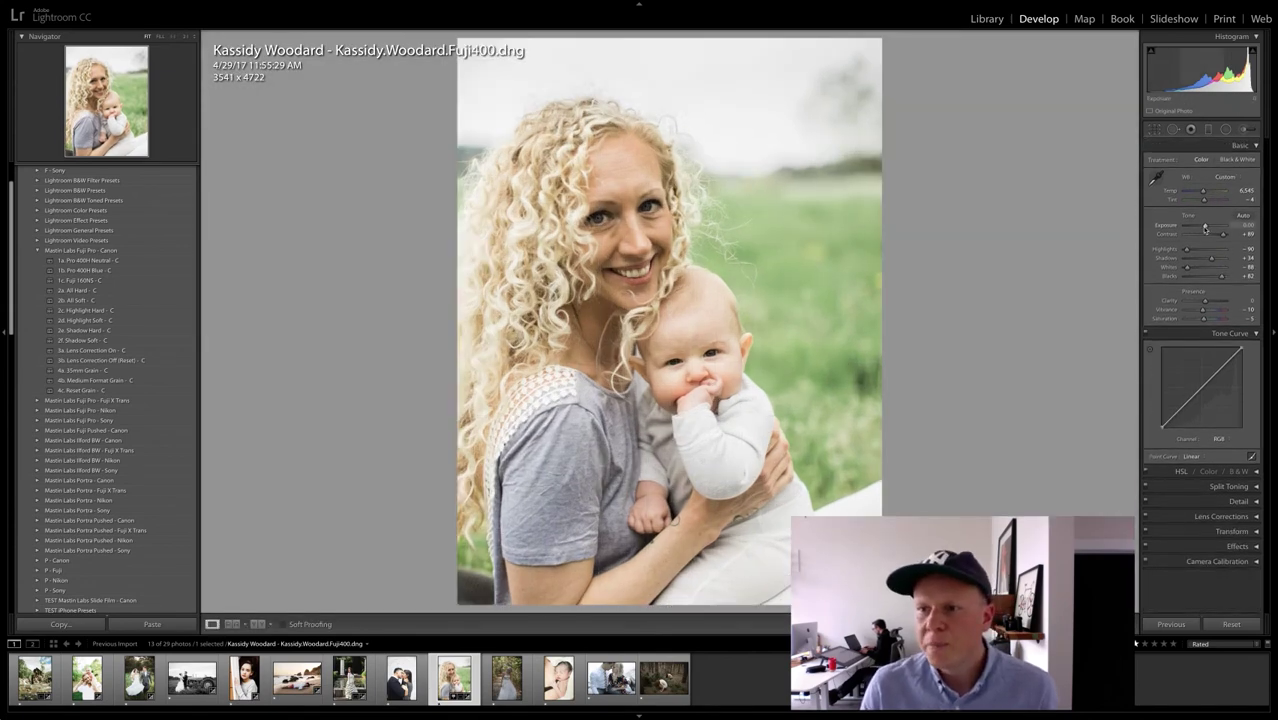
Step: Set the photo's exposure to +0.15 and compare the edit with the before view
left_click_drag(1205, 228, 1206, 228)
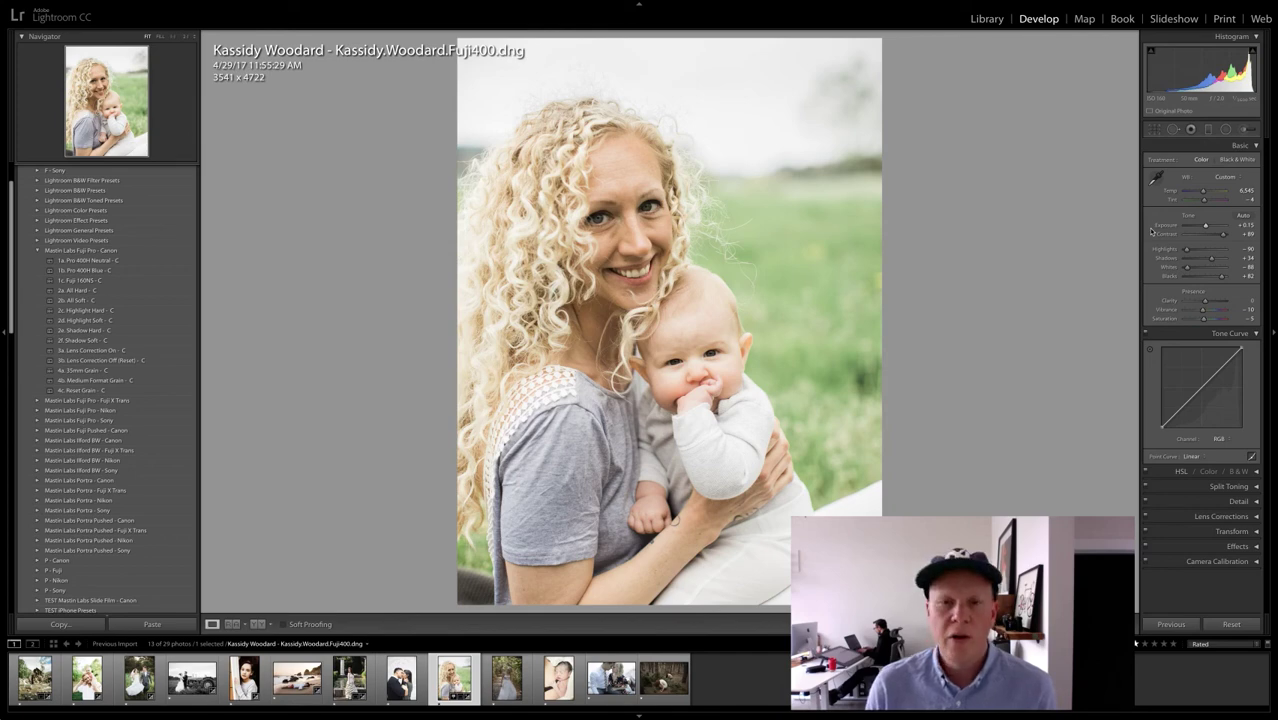
key("backslash")
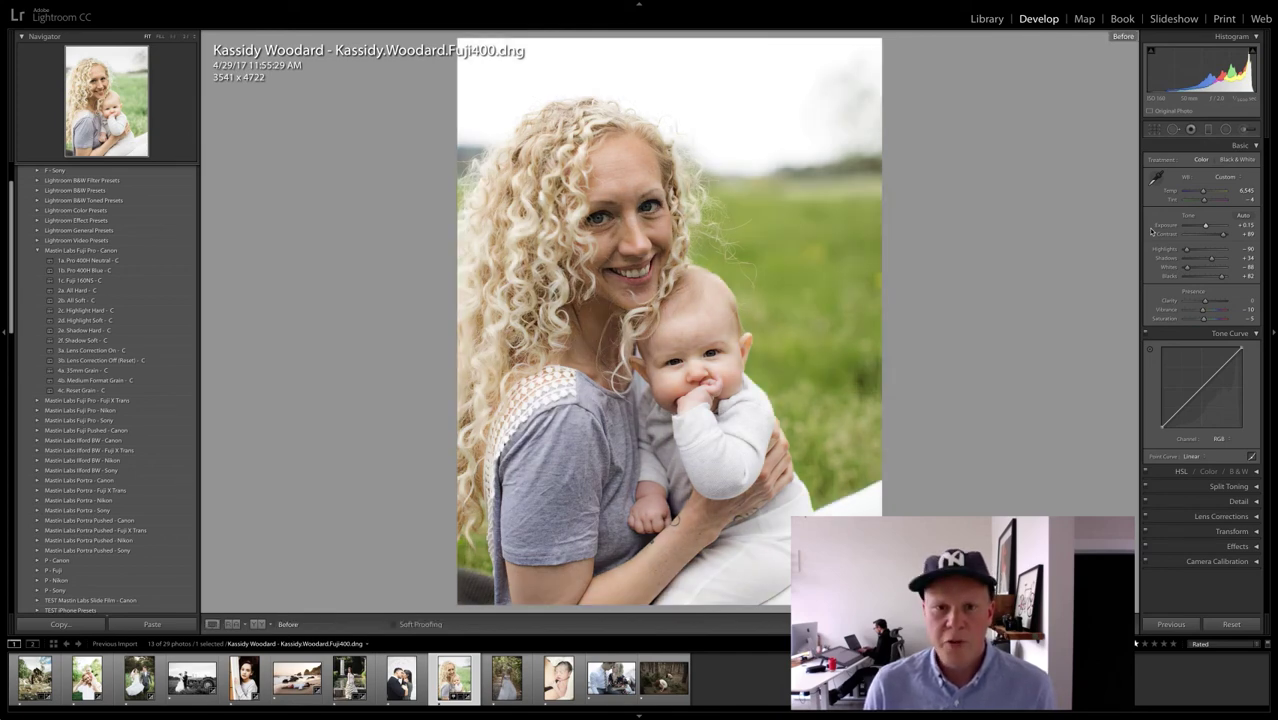
key("backslash")
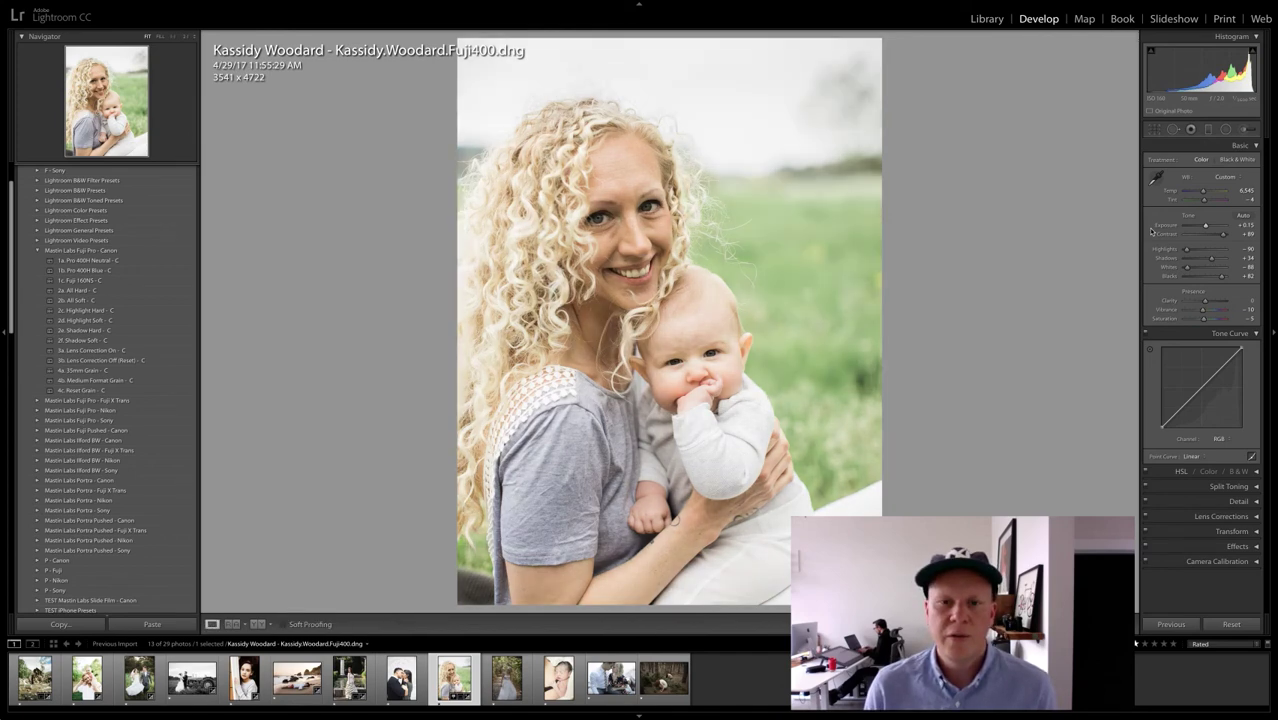
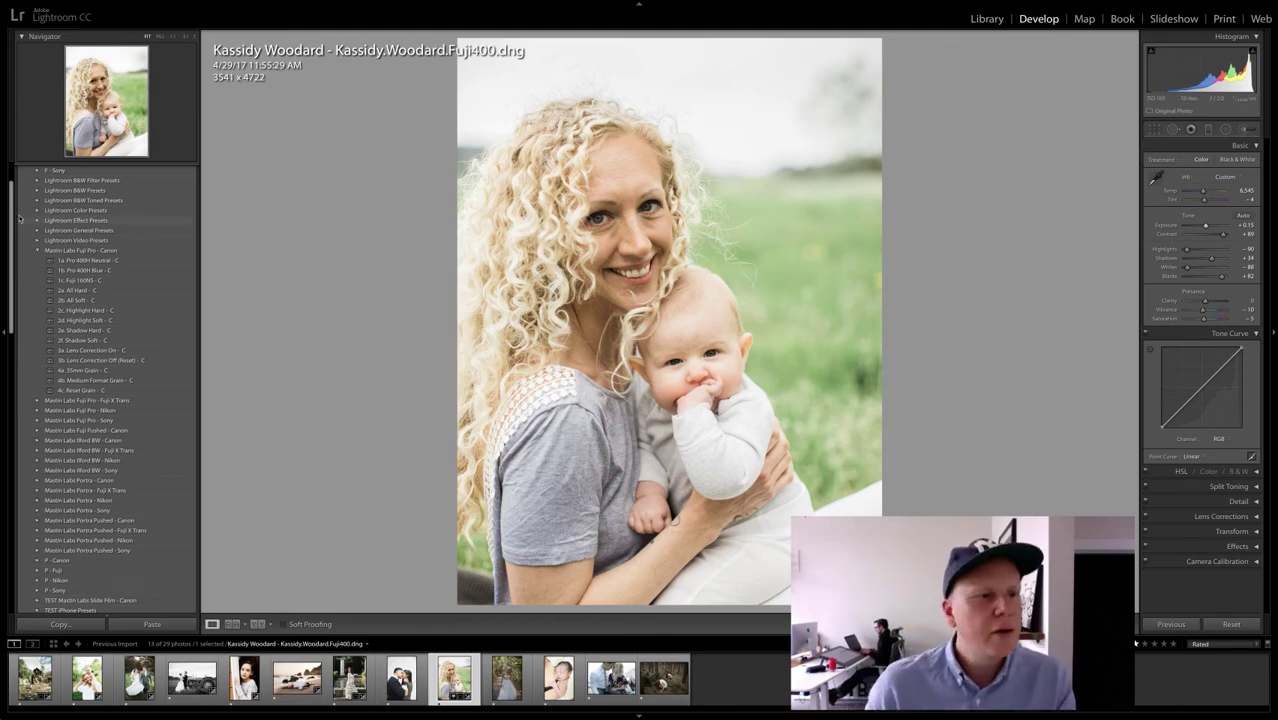
Step: Show the Mastin Labs Portra Pushed - Canon presets instead of the Fuji Pro - Canon ones
left_click(38, 251)
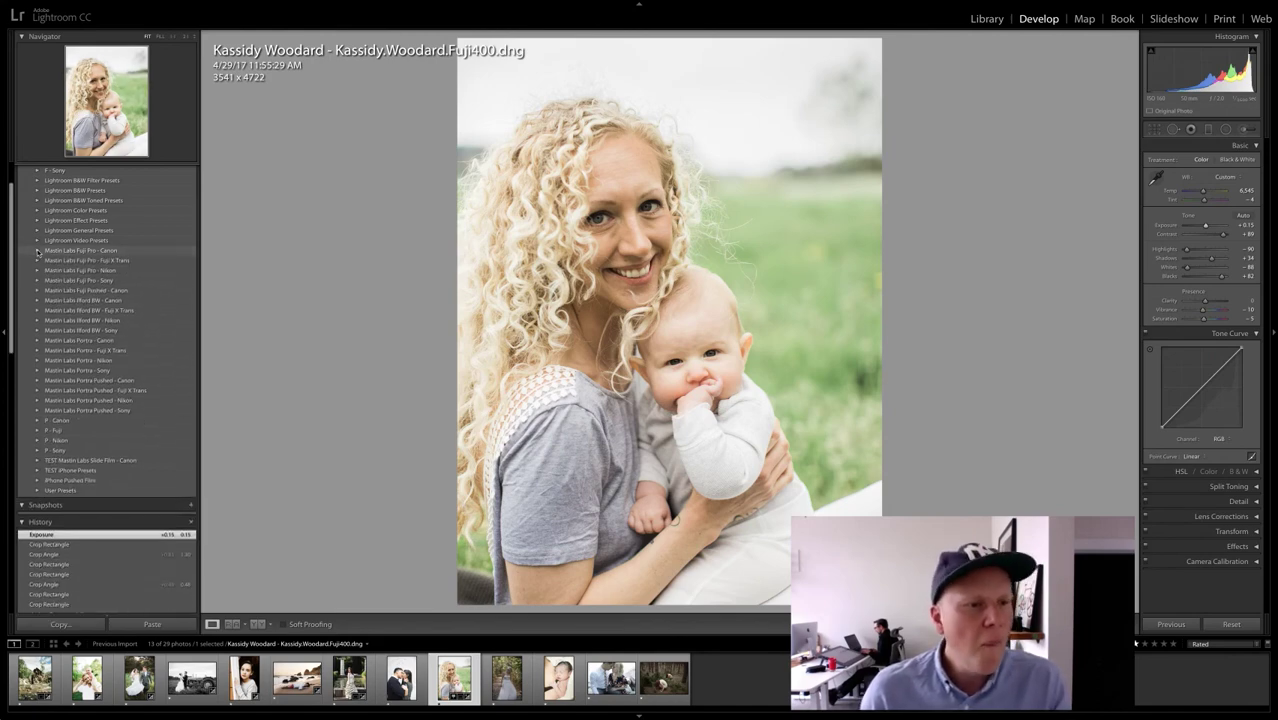
left_click(36, 380)
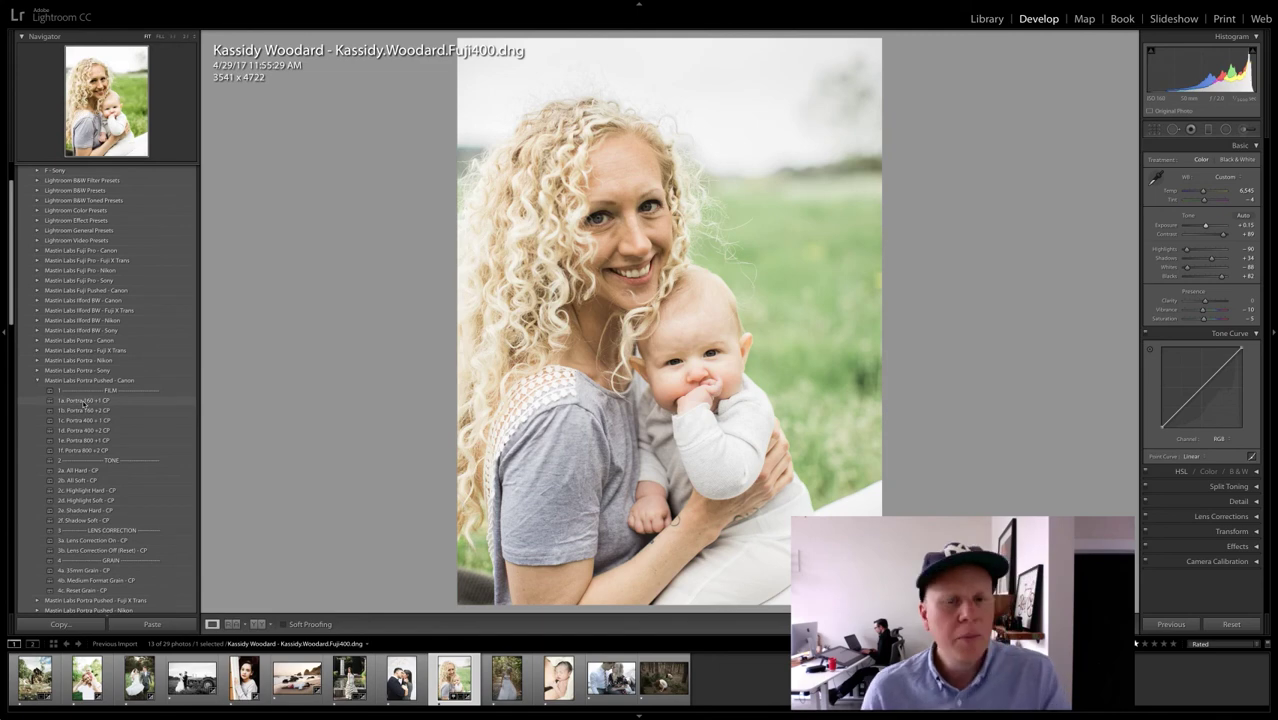
Step: Reset the photo, undoing once to compare, reset it again, and try 1a. Portra 160 +1 CP with exposure +0.25
left_click(1231, 624)
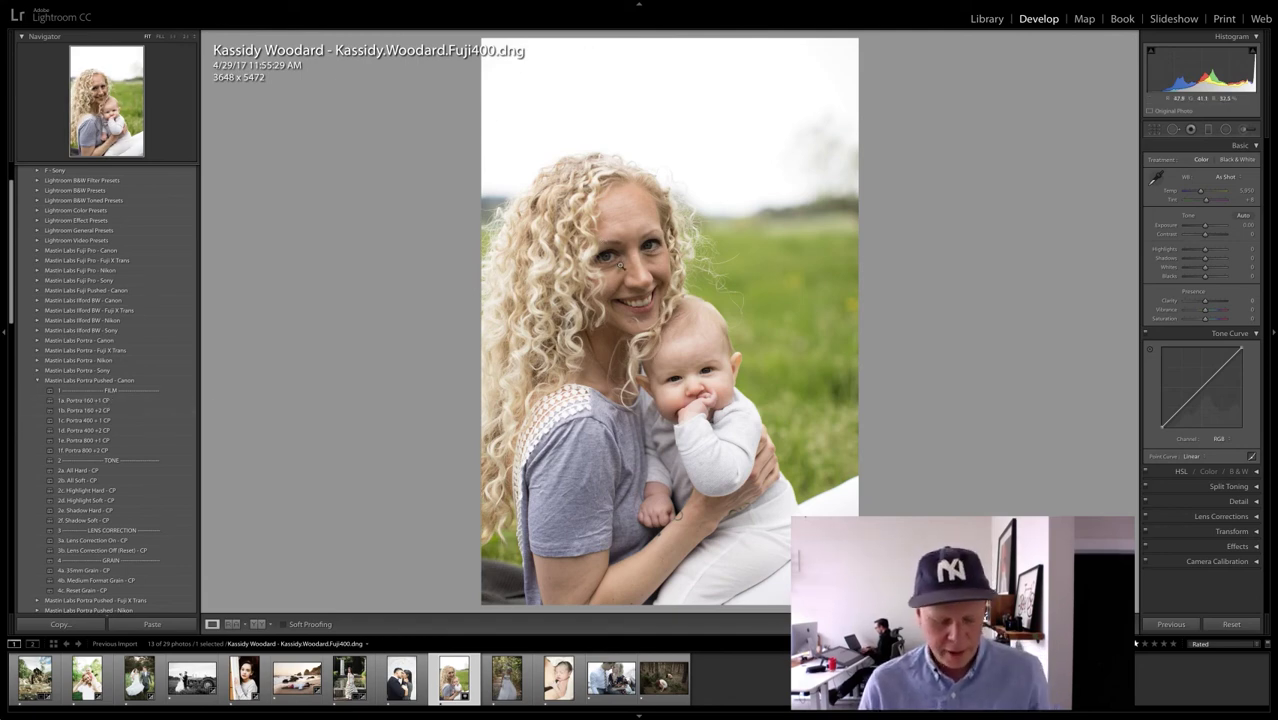
key("ctrl+z")
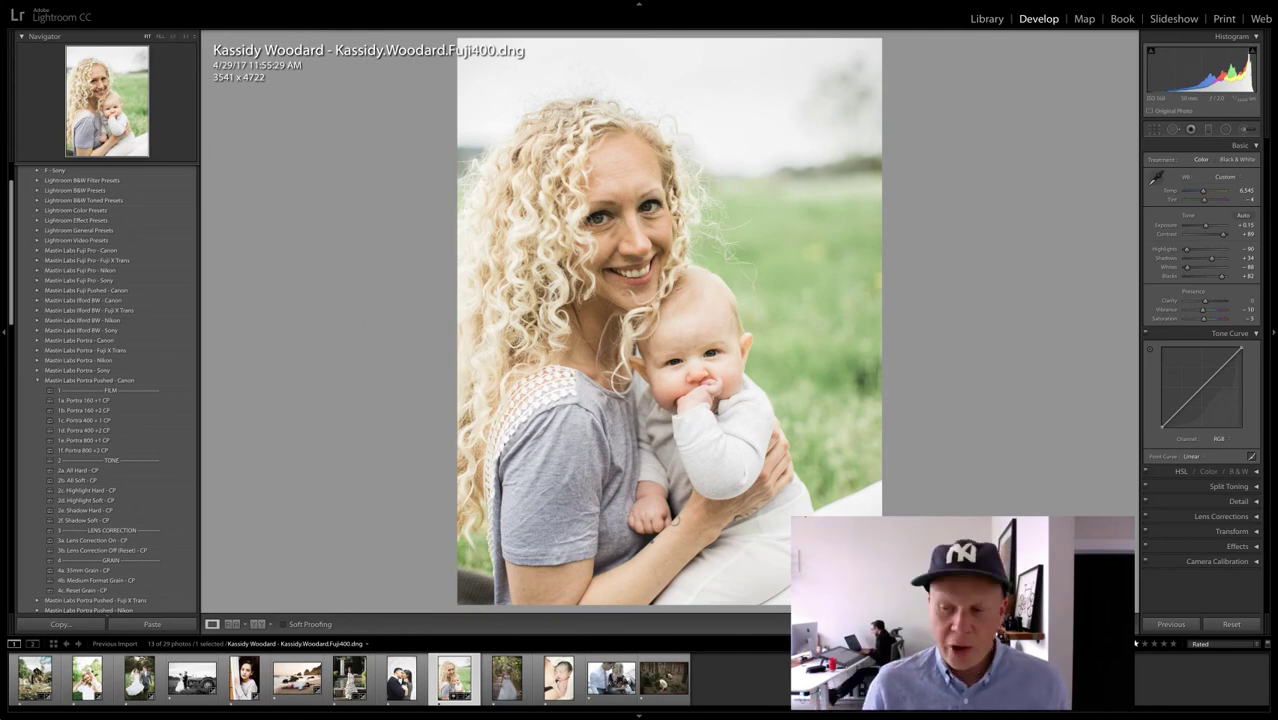
left_click(1231, 624)
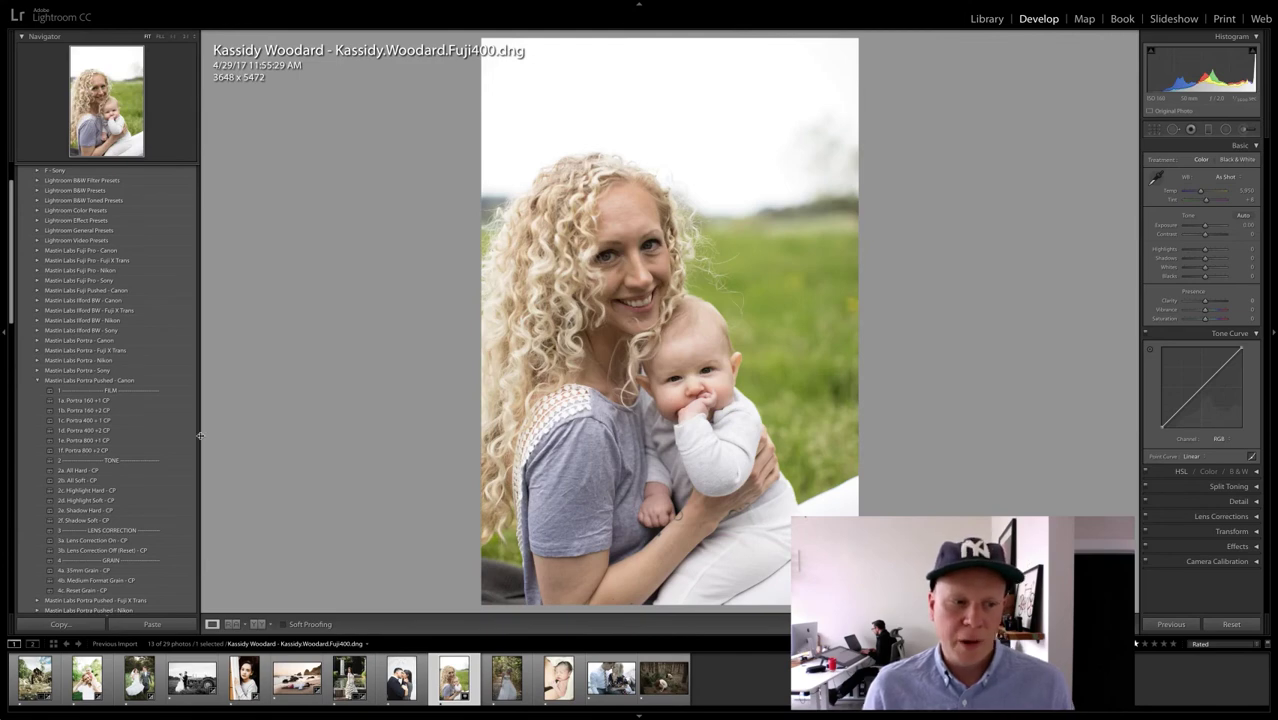
left_click(96, 401)
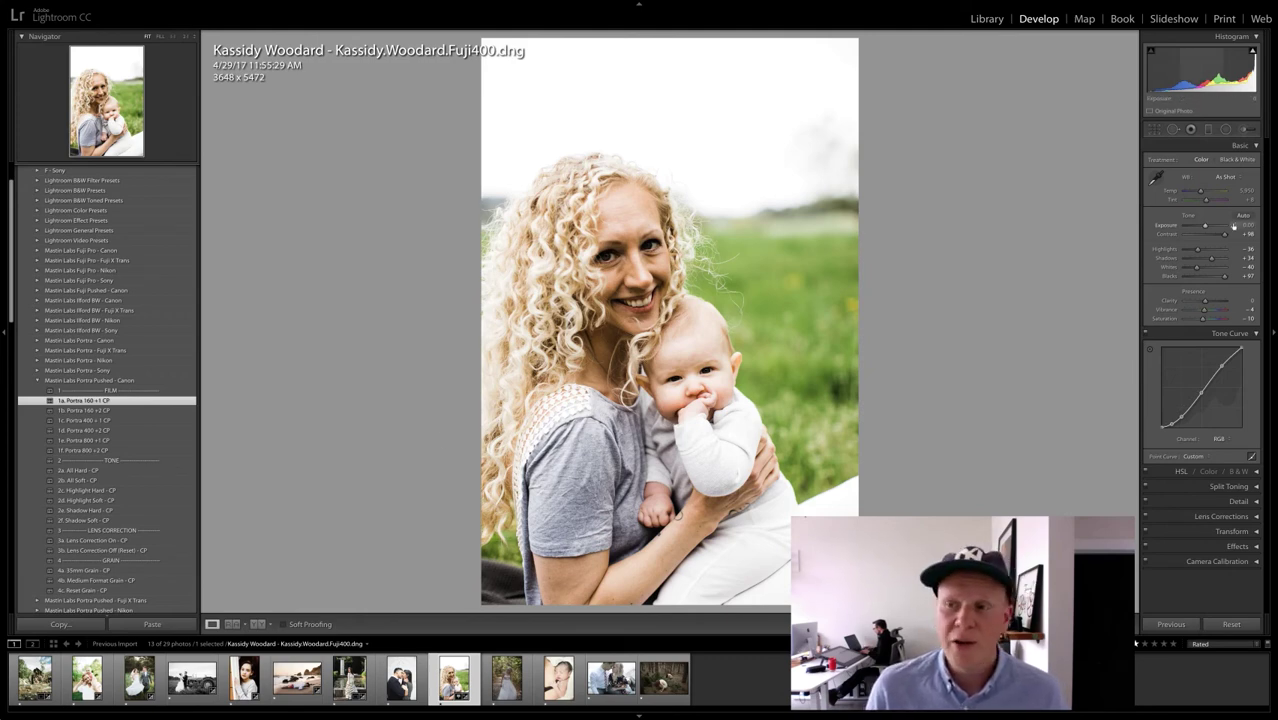
left_click_drag(1205, 228, 1206, 228)
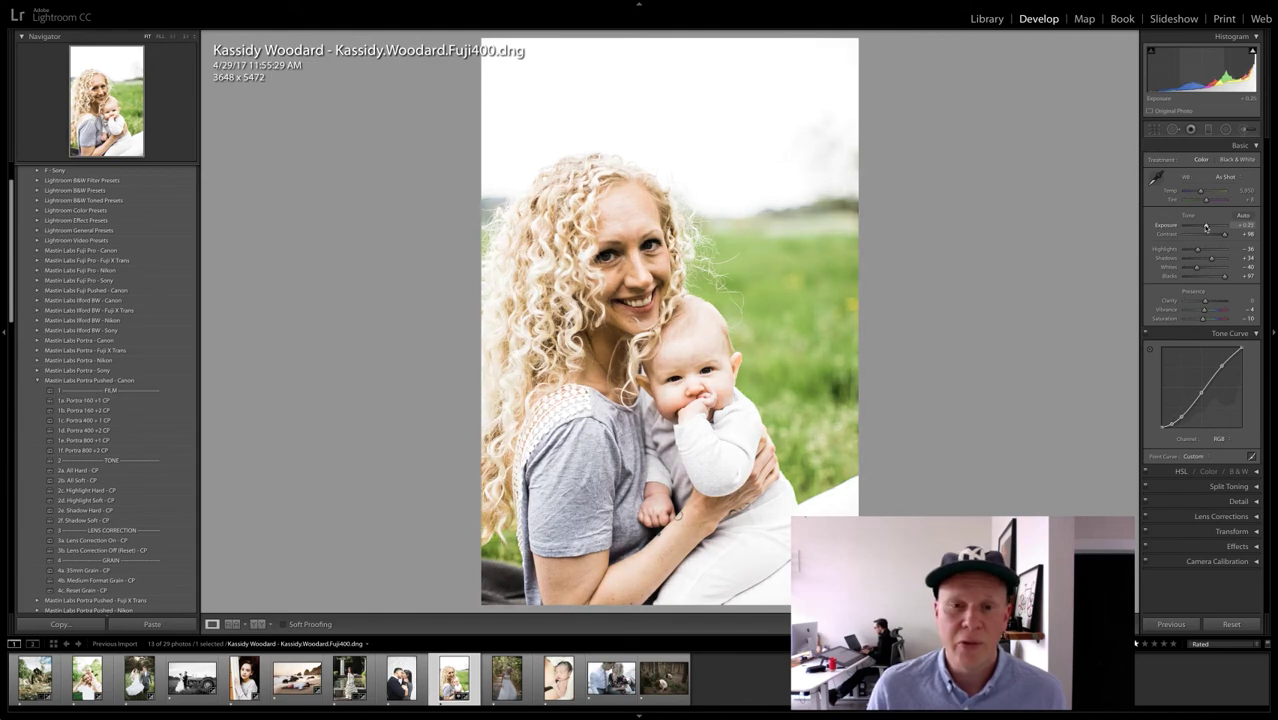
Step: Try 2b. All Soft - CP with temperature 5,522 and exposure +0.15, and restore the finished Fuji edit from the photo's history
left_click(80, 481)
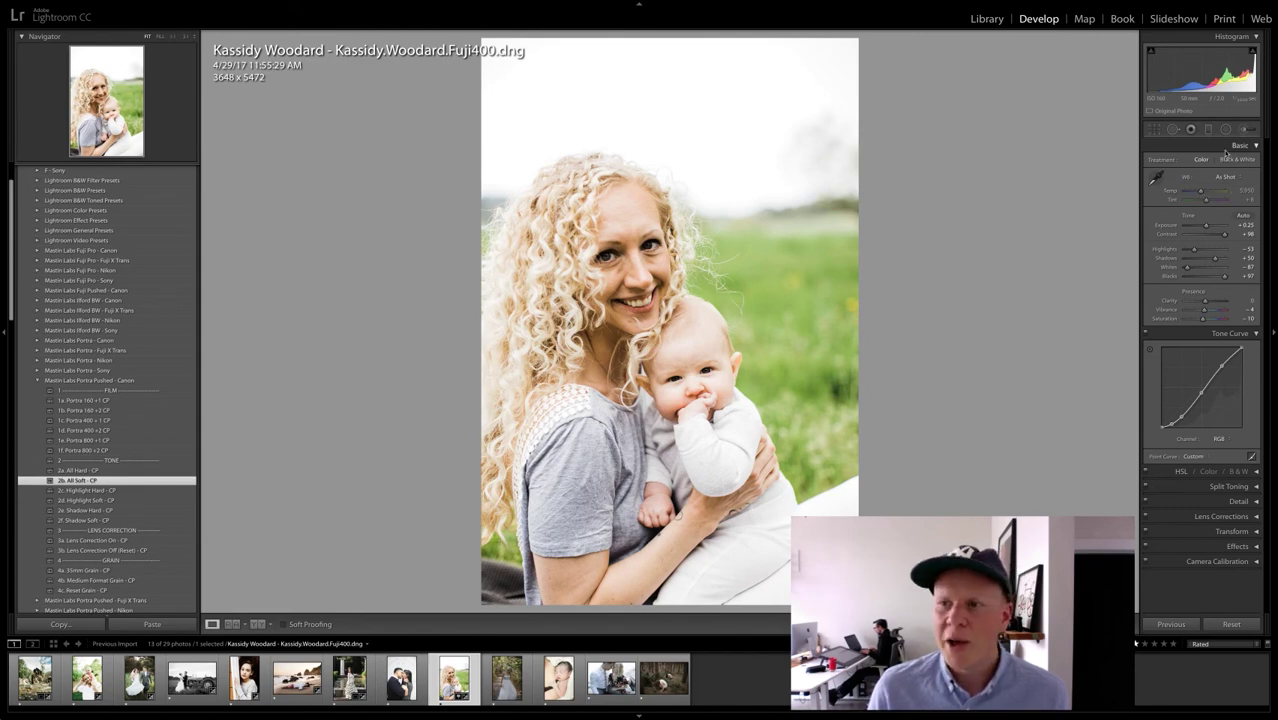
left_click_drag(1203, 194, 1198, 197)
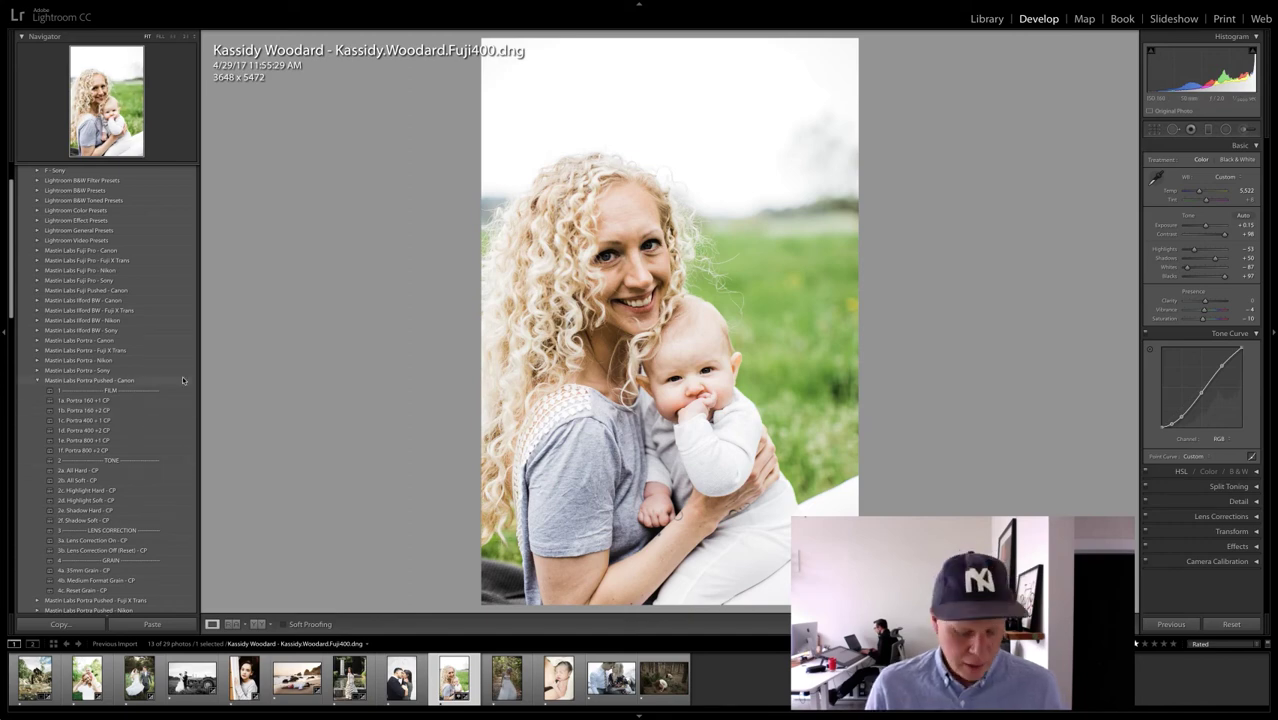
scroll(96, 403, "down", 10)
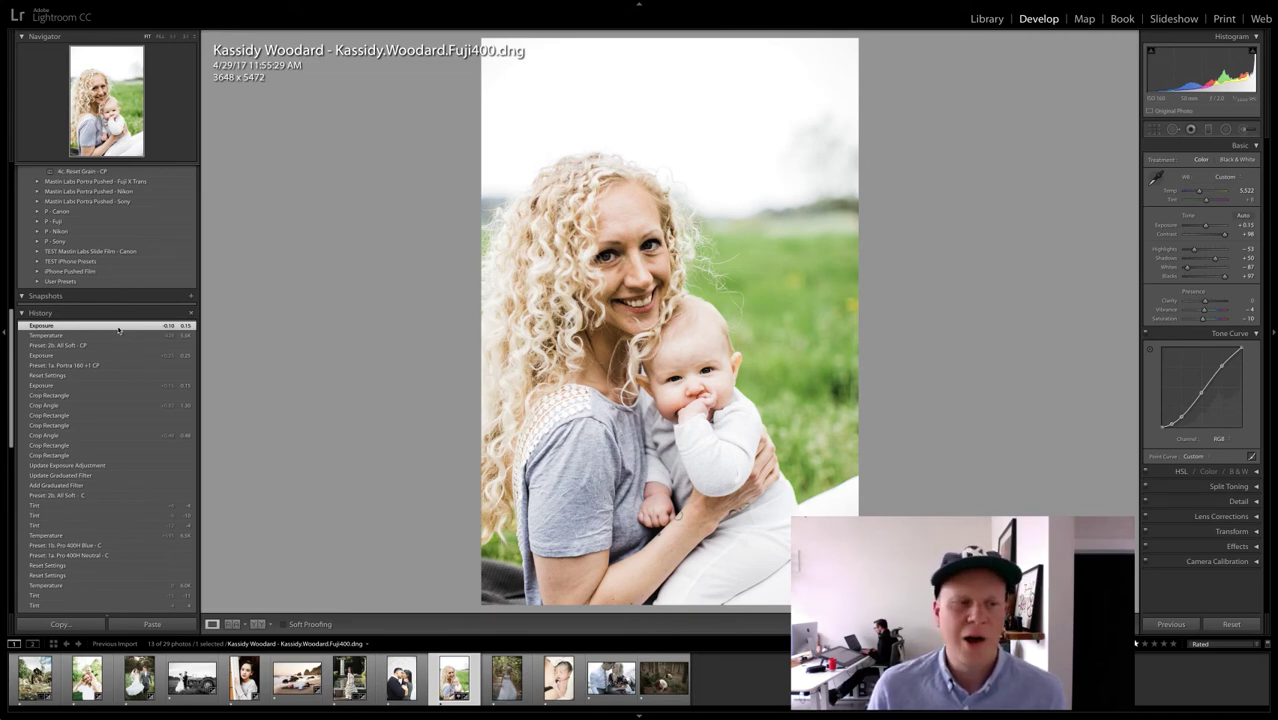
left_click(110, 386)
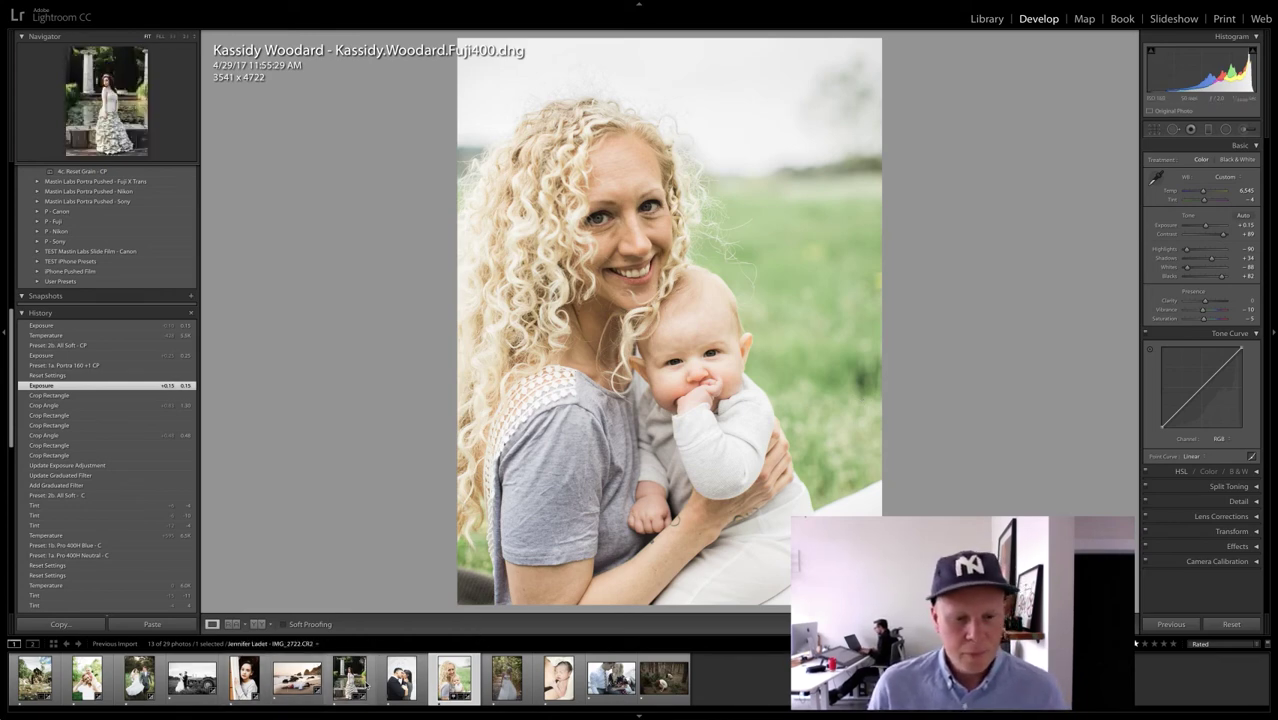
Step: Open the photo of the couple kissing against the marble wall and bring the Portra Pushed - Canon presets into view
left_click(401, 678)
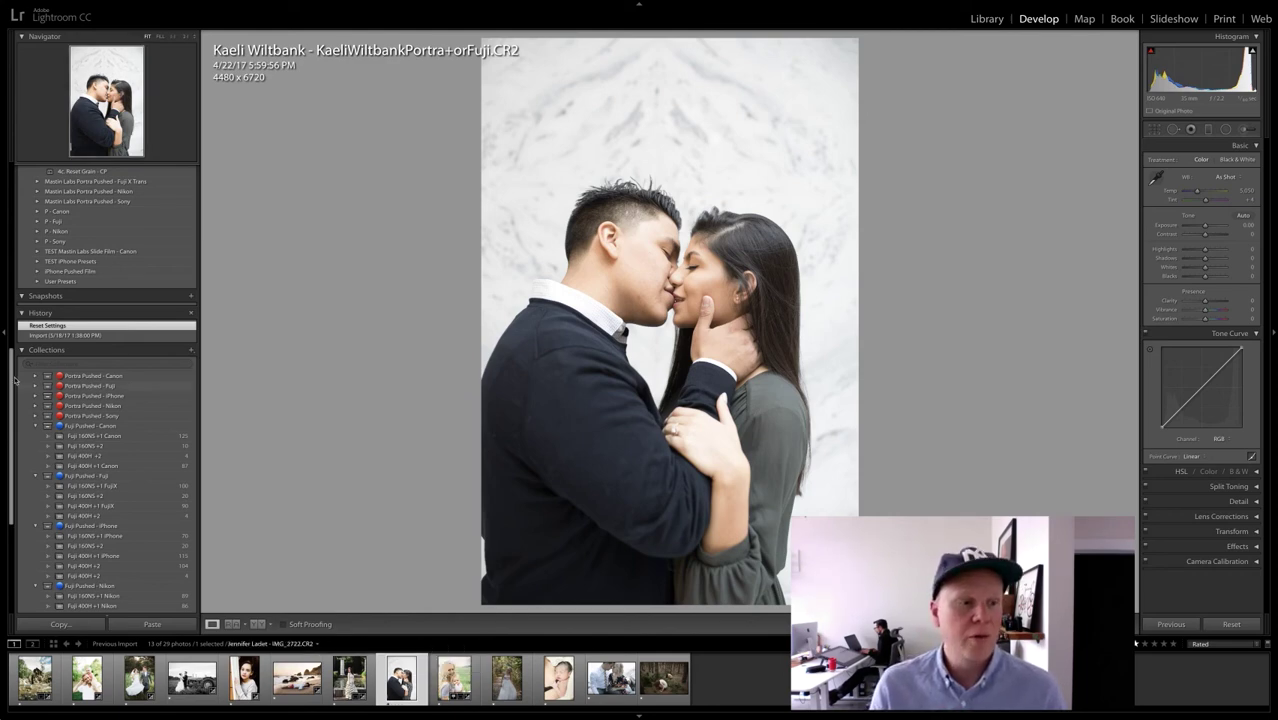
scroll(101, 408, "up", 6)
scroll(103, 400, "down", 6)
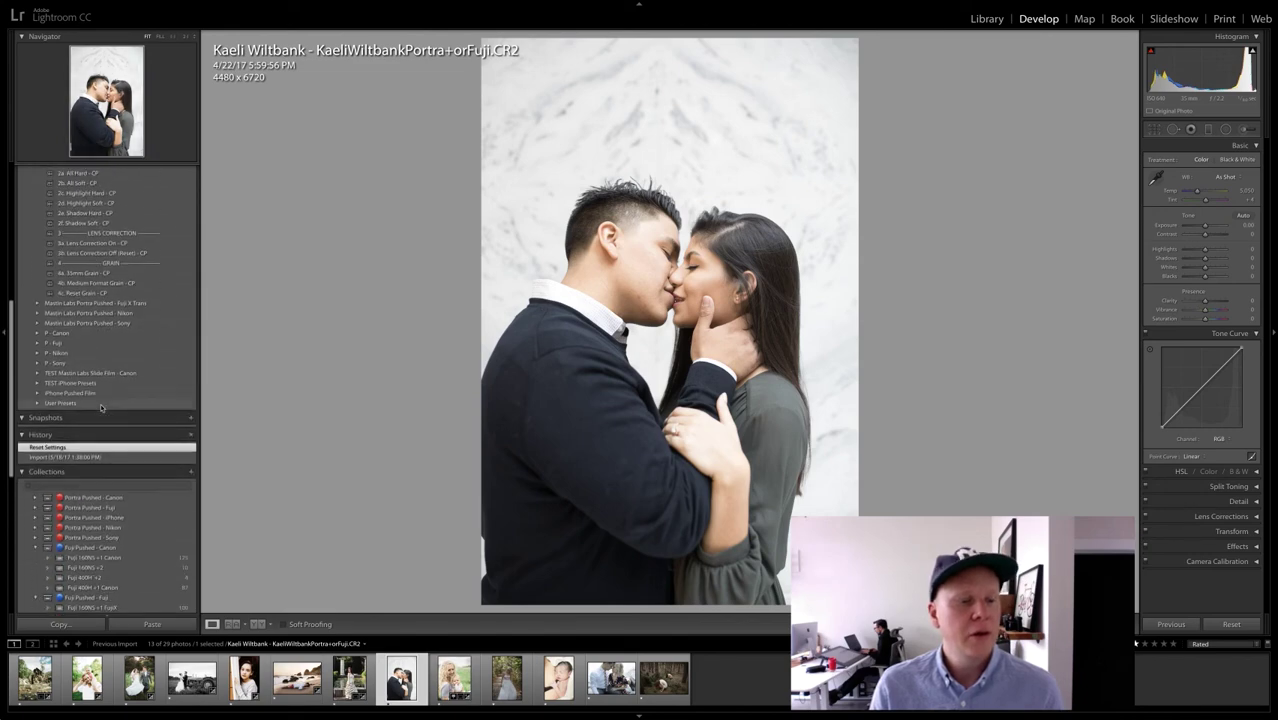
scroll(108, 372, "up", 6)
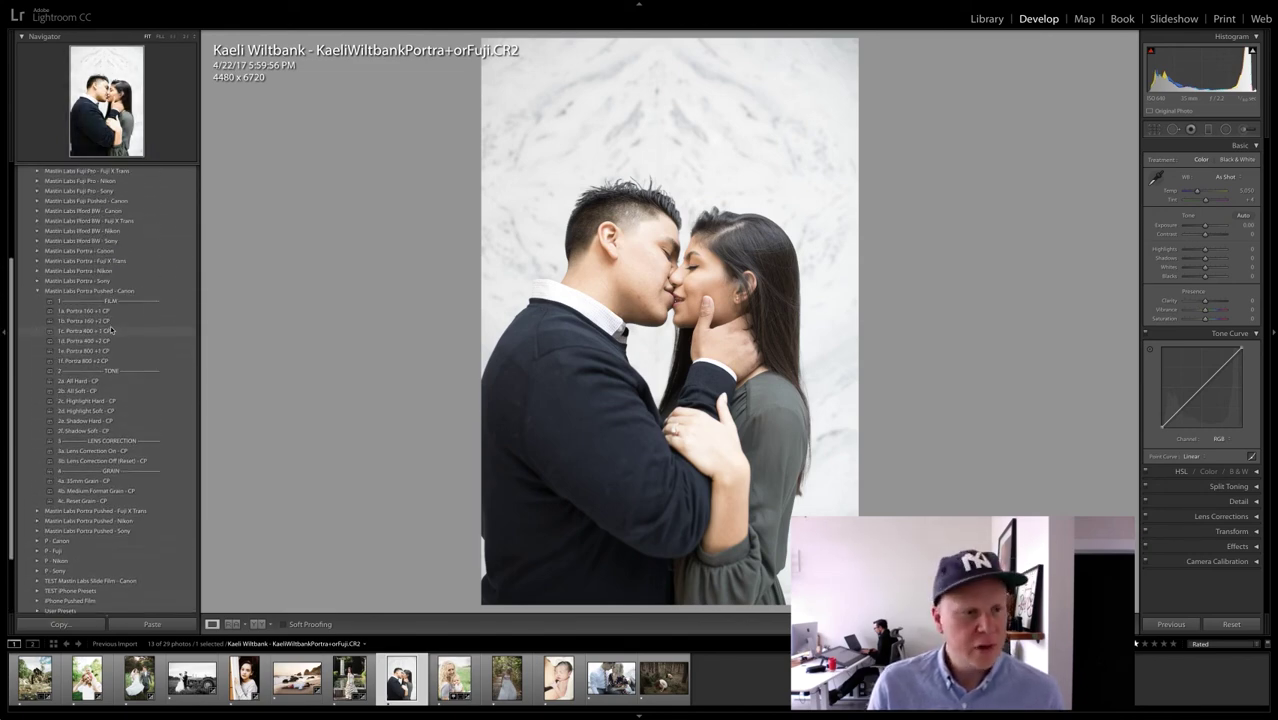
Step: Show the Mastin Labs Fuji Pro - Canon presets instead of Portra Pushed - Canon, try 1a. Pro 400H Neutral - C, and undo it
left_click(38, 292)
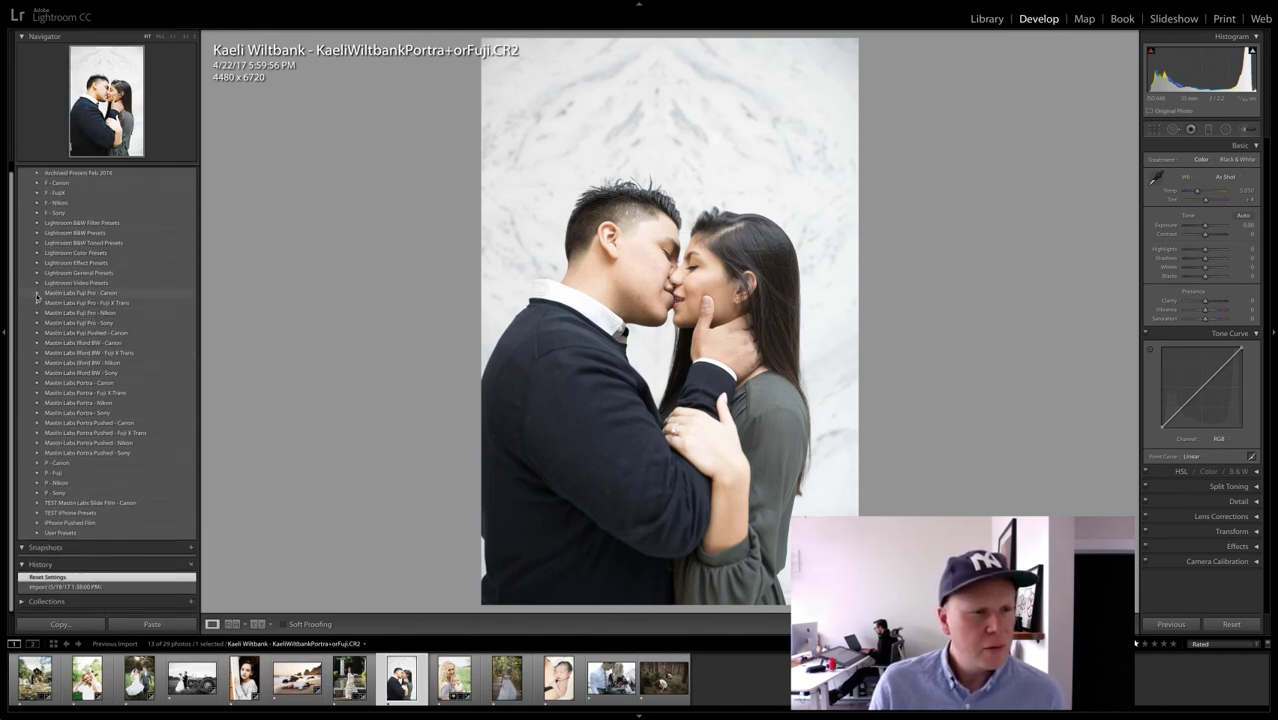
left_click(38, 294)
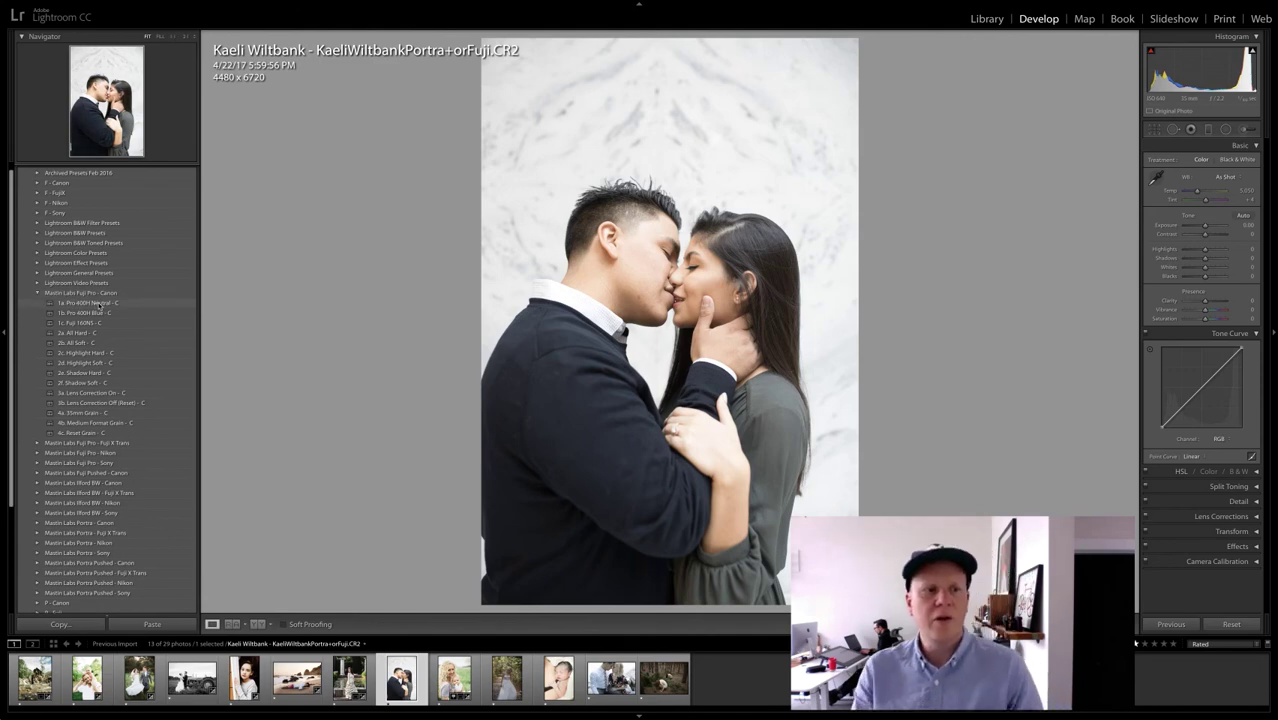
left_click(98, 303)
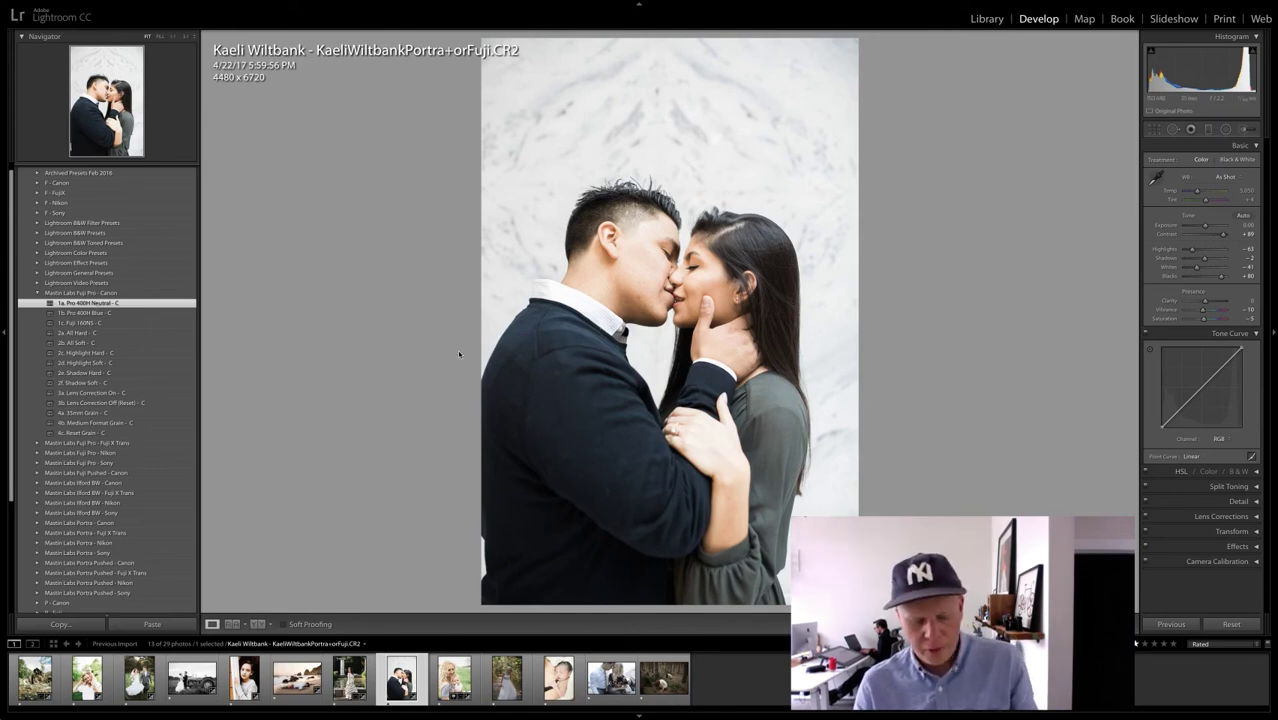
key("ctrl+z")
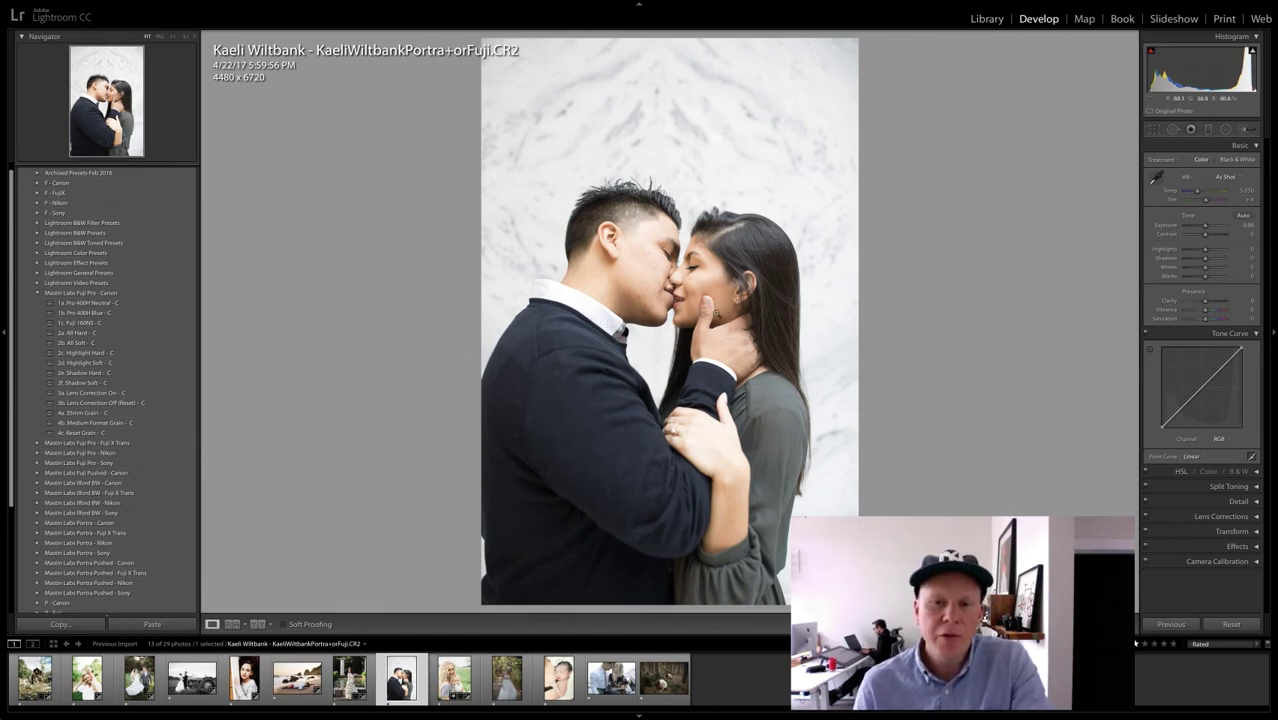
Step: Examine the skin tones and lighting on the couple's faces up close in the unedited photo
left_click(680, 264)
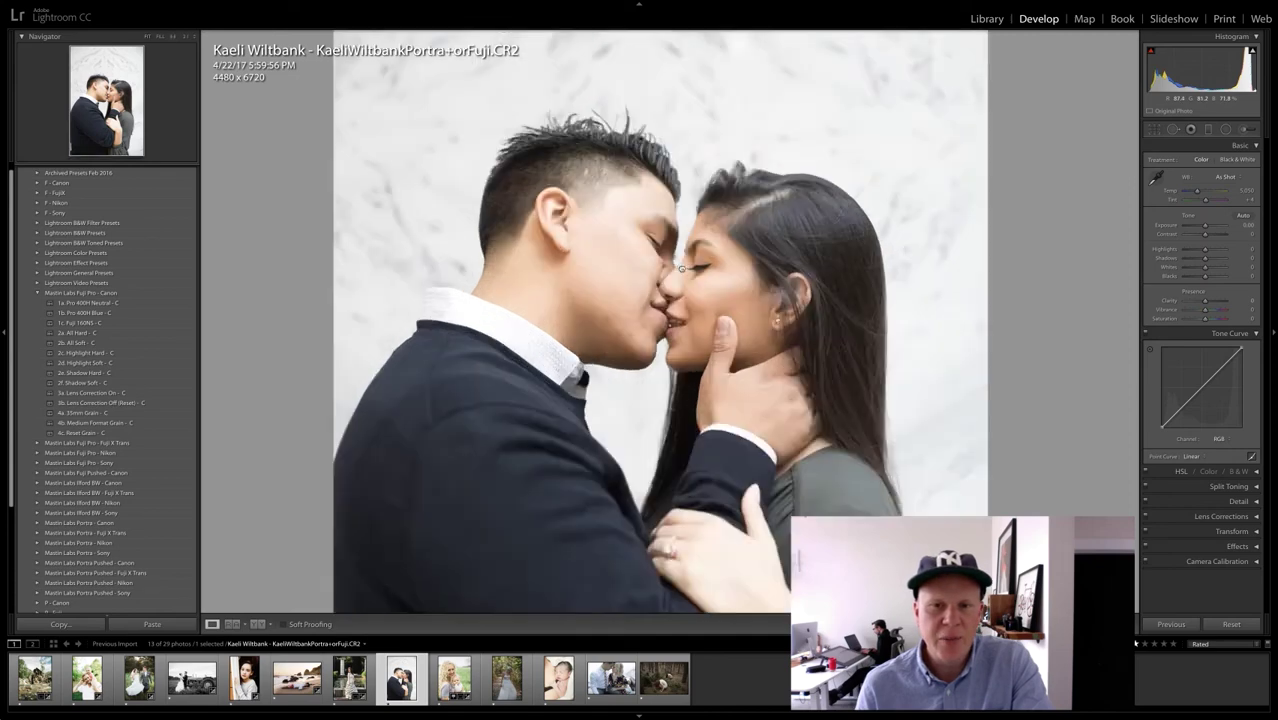
left_click(659, 258)
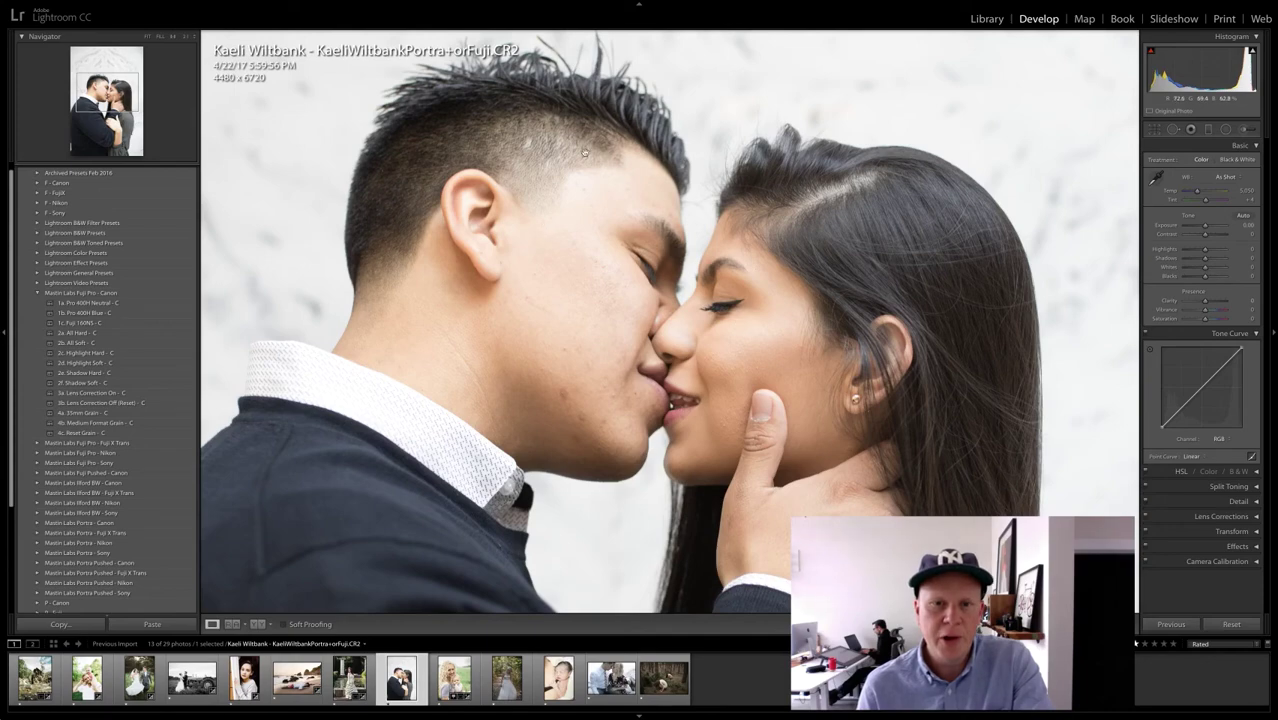
left_click(626, 209)
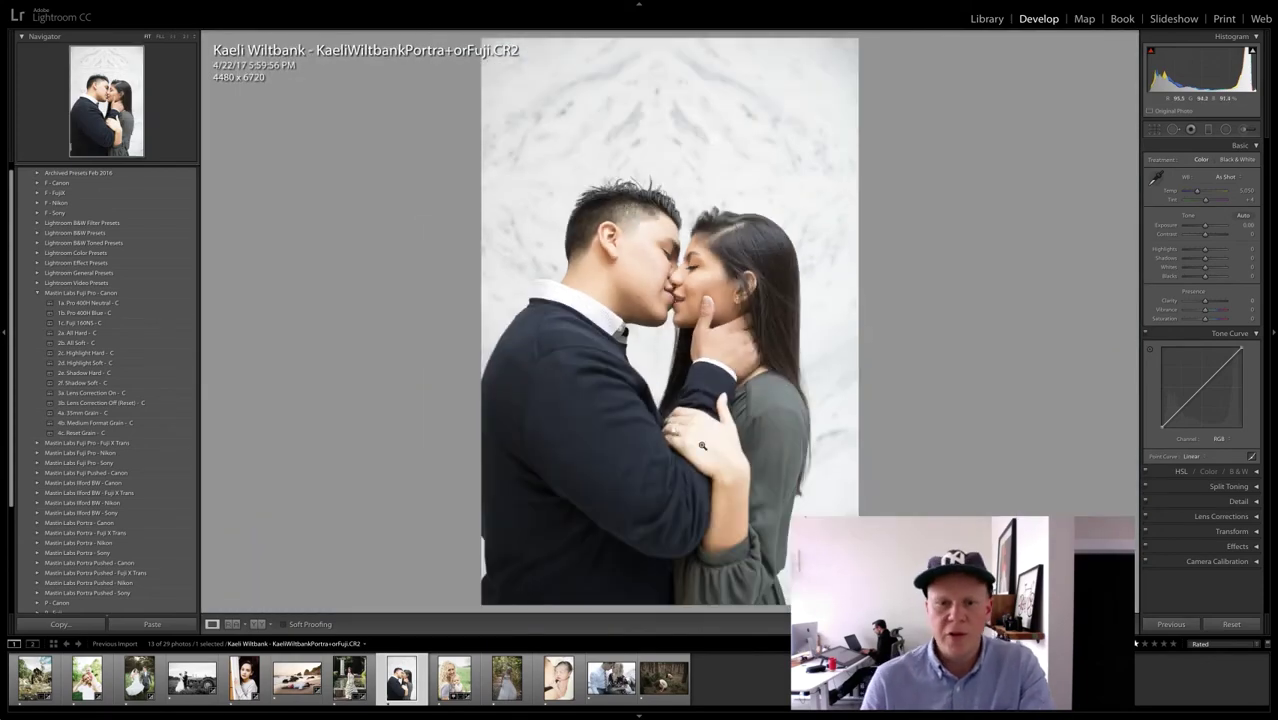
Step: Apply 1a. Pro 400H Neutral - C, compare it with 2b. All Soft - C and 2d. Highlight Soft - C, and keep 2d. Highlight Soft - C
left_click(94, 304)
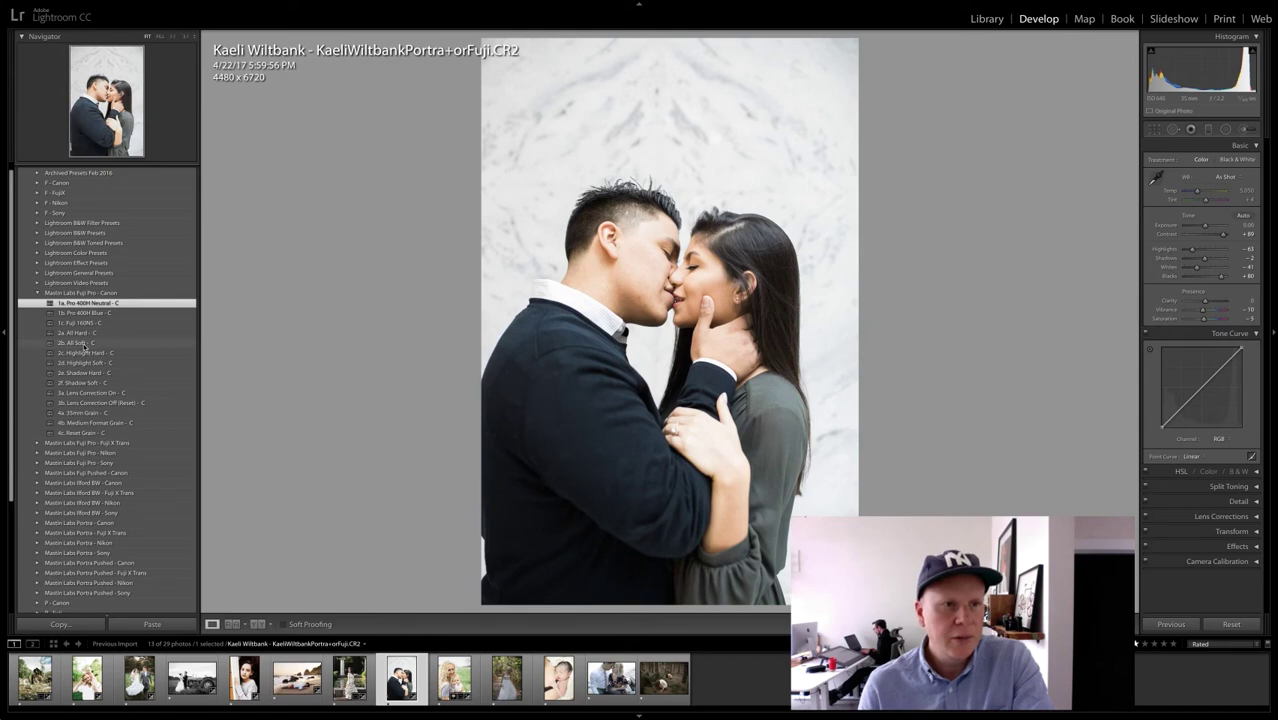
left_click(84, 344)
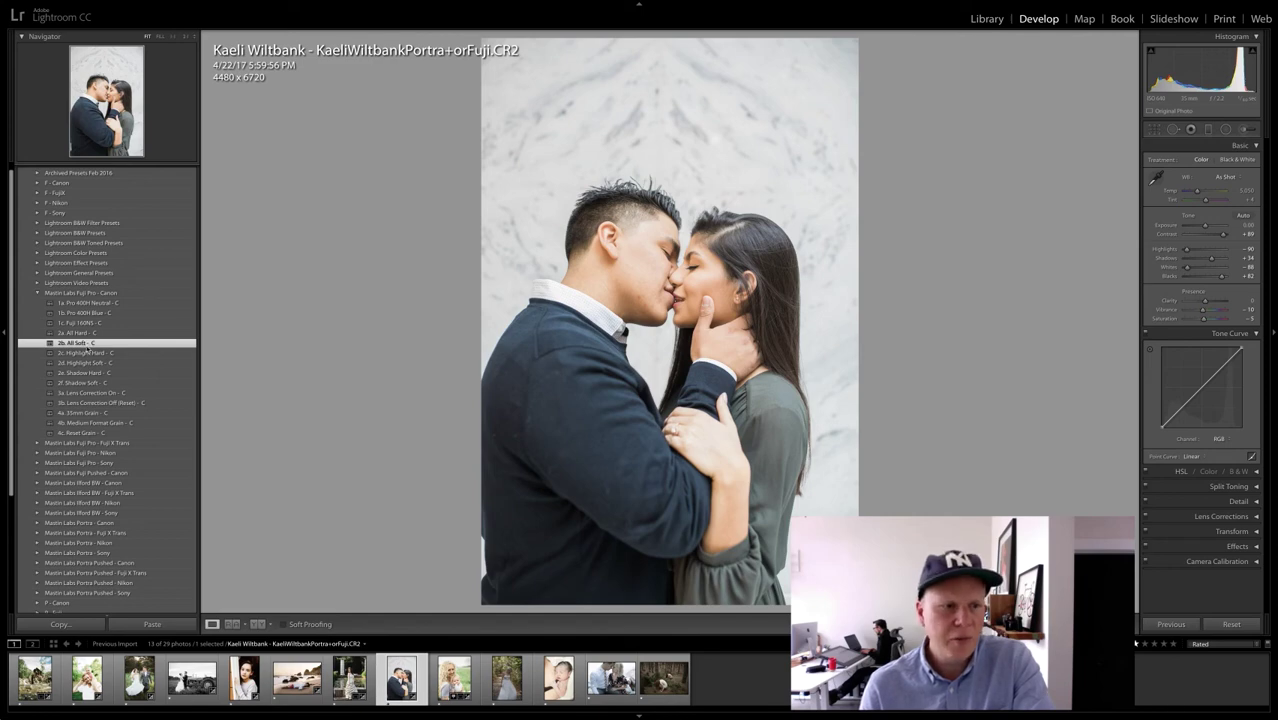
left_click(90, 364)
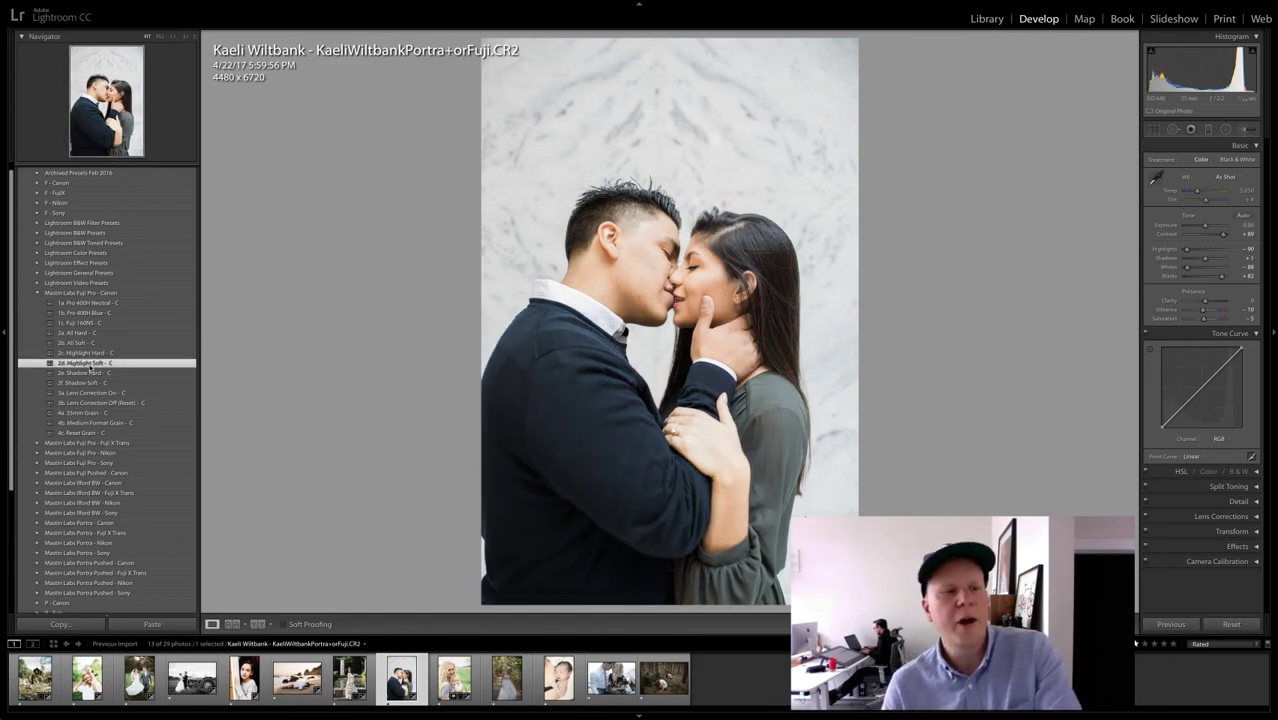
left_click(92, 304)
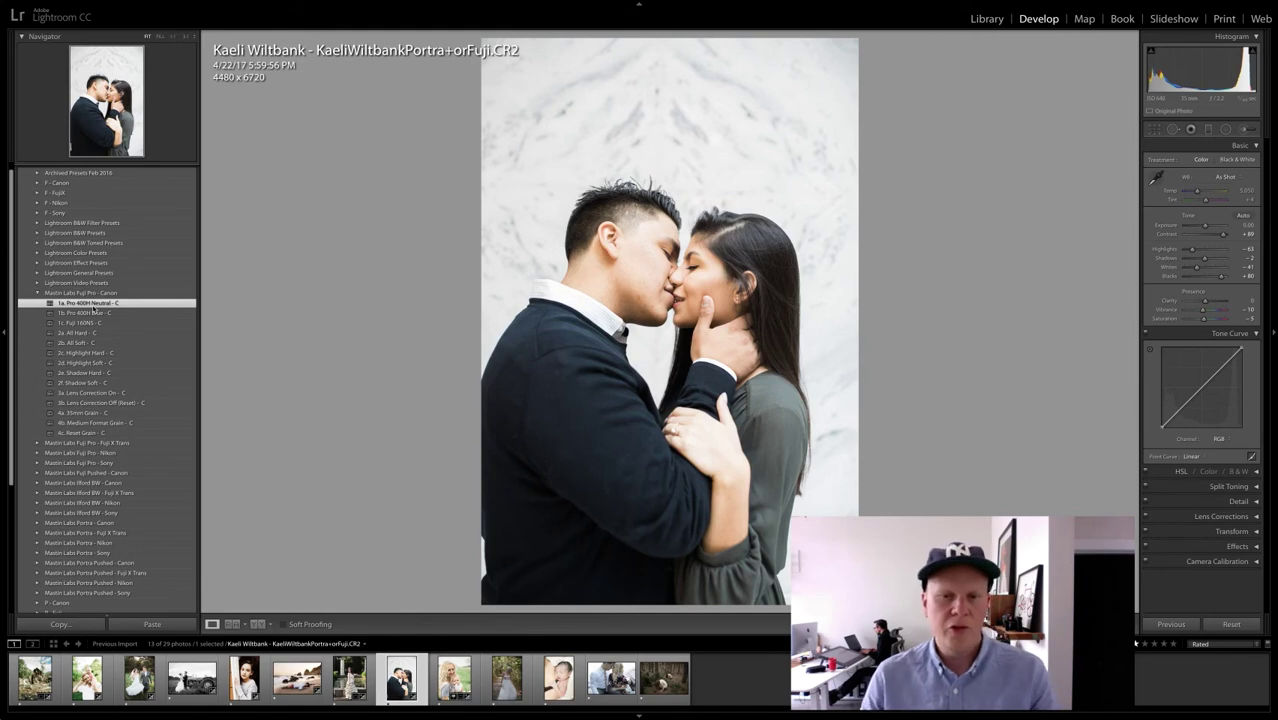
left_click(88, 362)
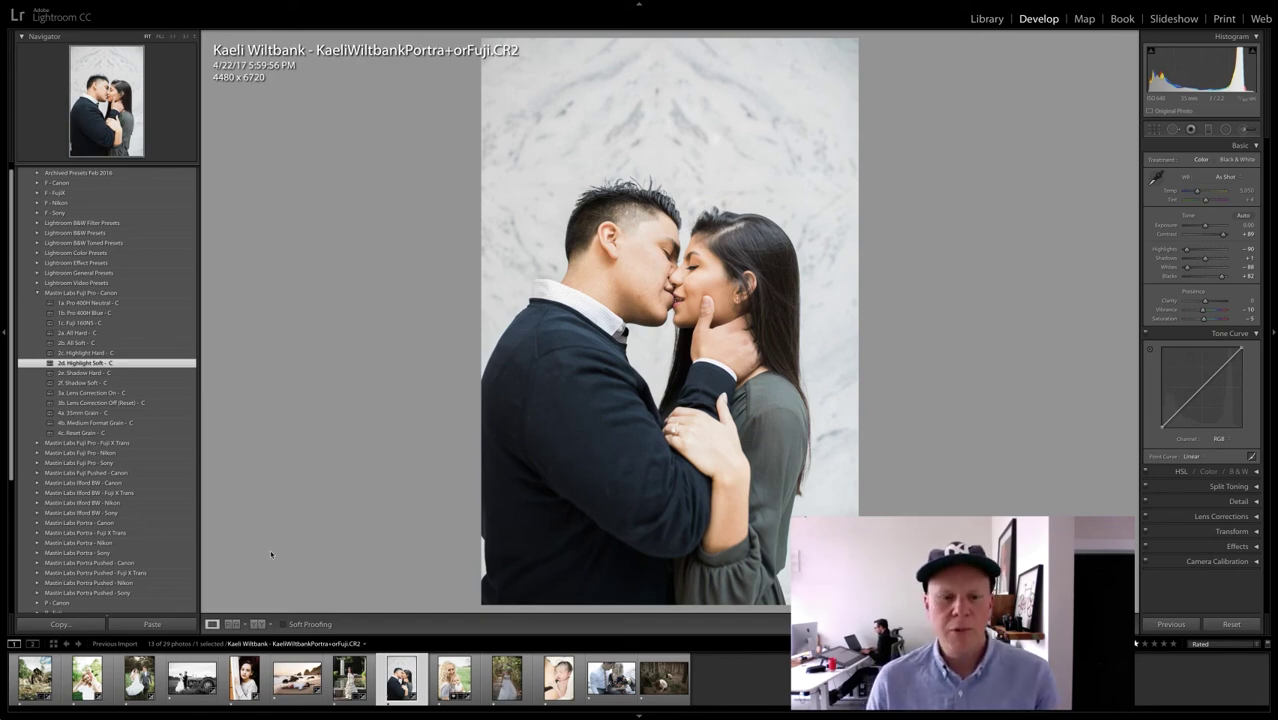
Step: View the finished photo of the mother and baby for reference, select the bride's photo, and return to the kissing couple
left_click(454, 679)
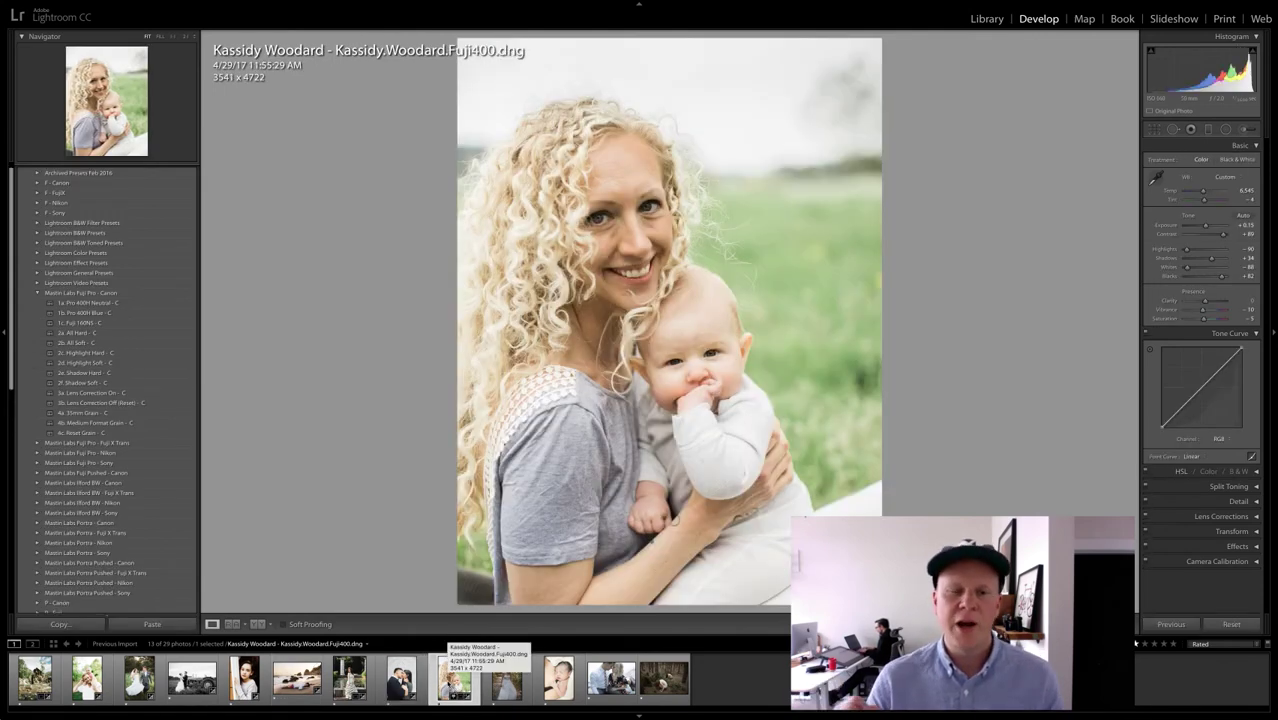
left_click(349, 678)
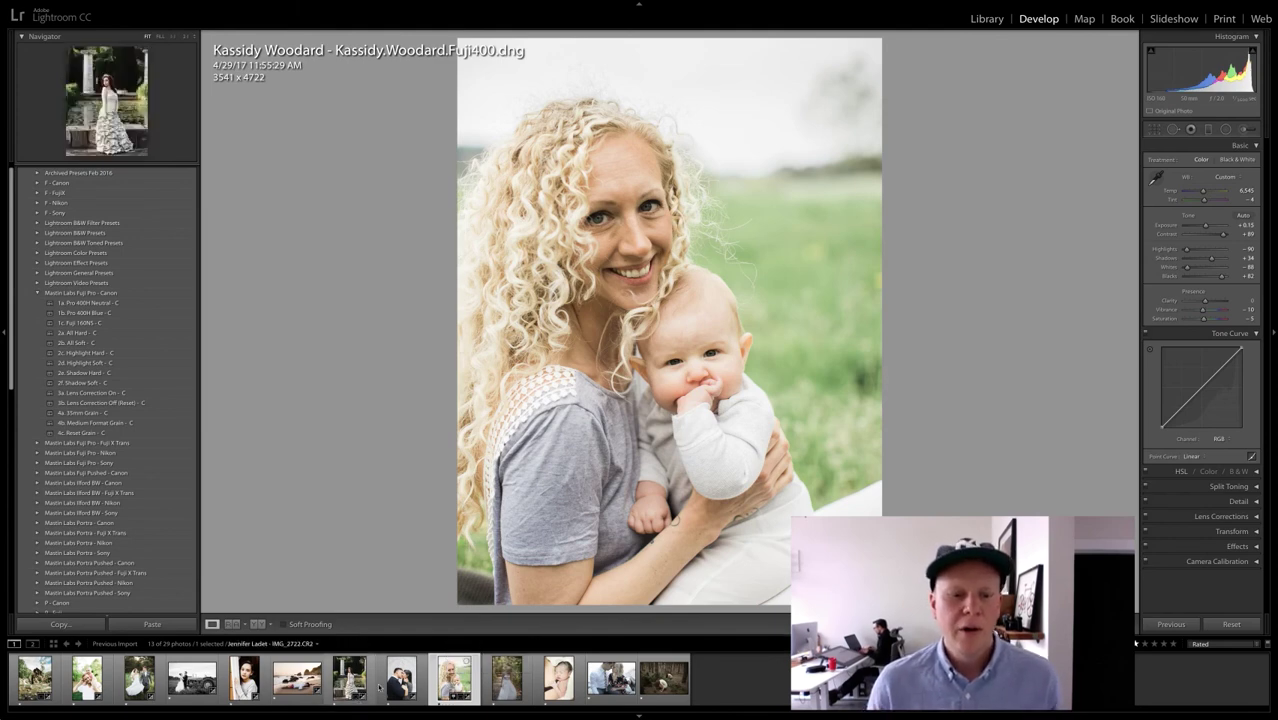
left_click(401, 678)
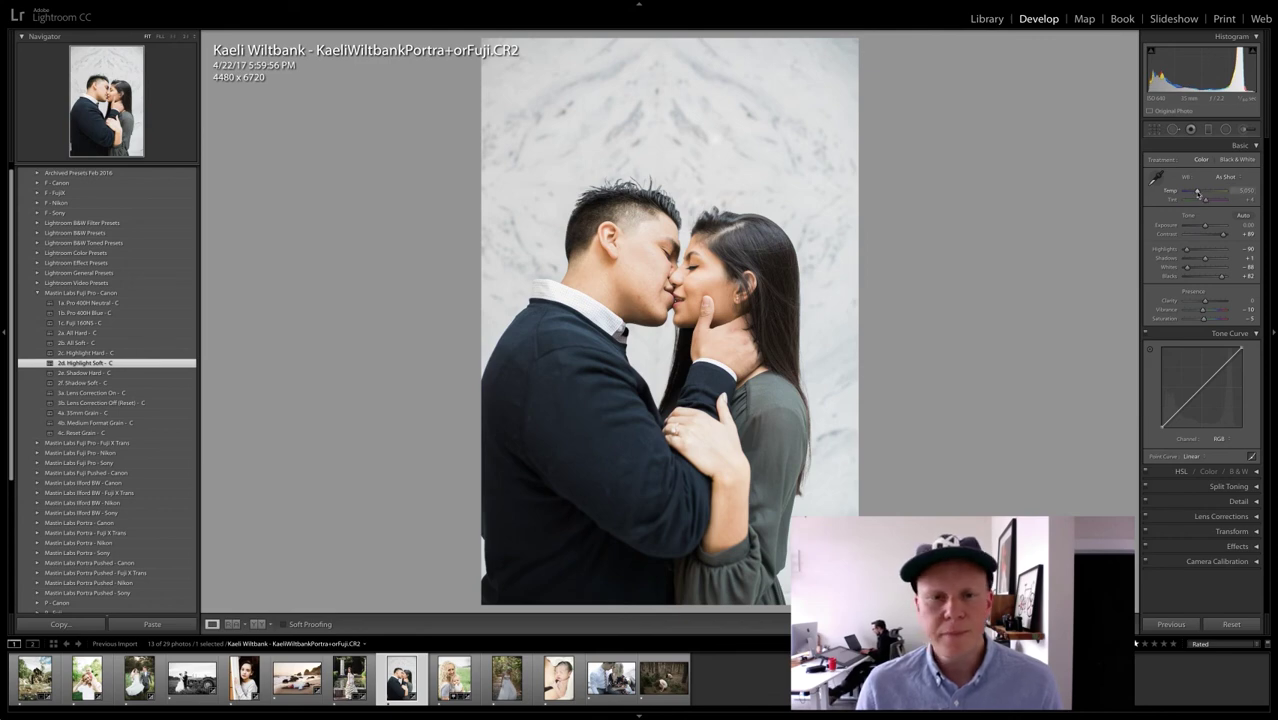
Step: Warm the couple's photo to a temperature of 5,313 and lower the exposure to -0.10
left_click_drag(1197, 193, 1199, 193)
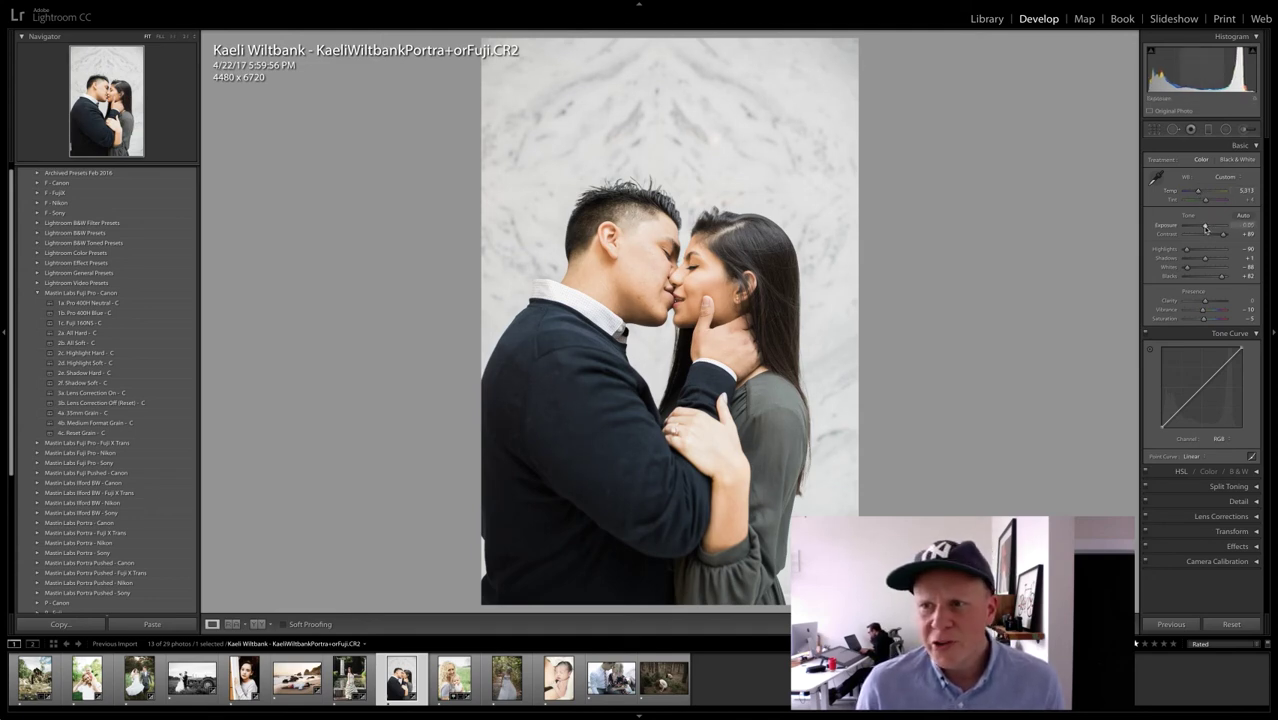
left_click_drag(1205, 228, 1204, 228)
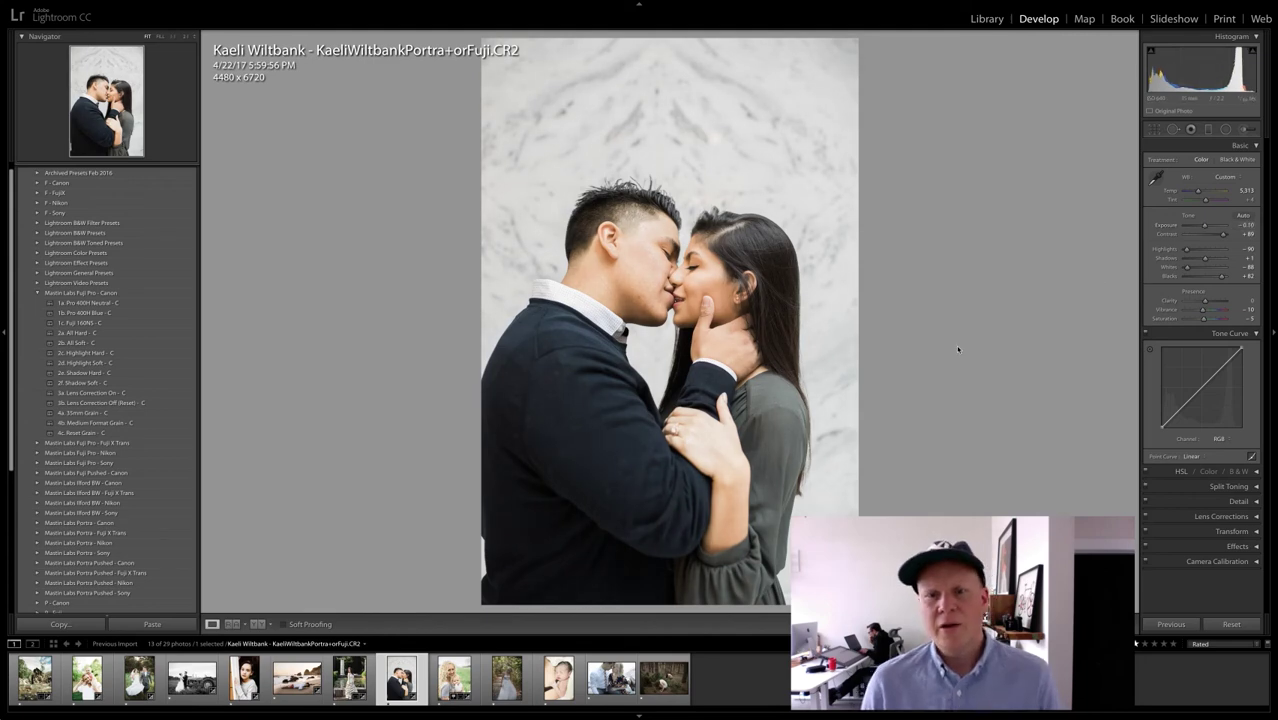
Step: Crop the photo tighter around the couple with a 4 x 3 aspect ratio, reposition the image within the frame, and apply the crop
left_click(1155, 131)
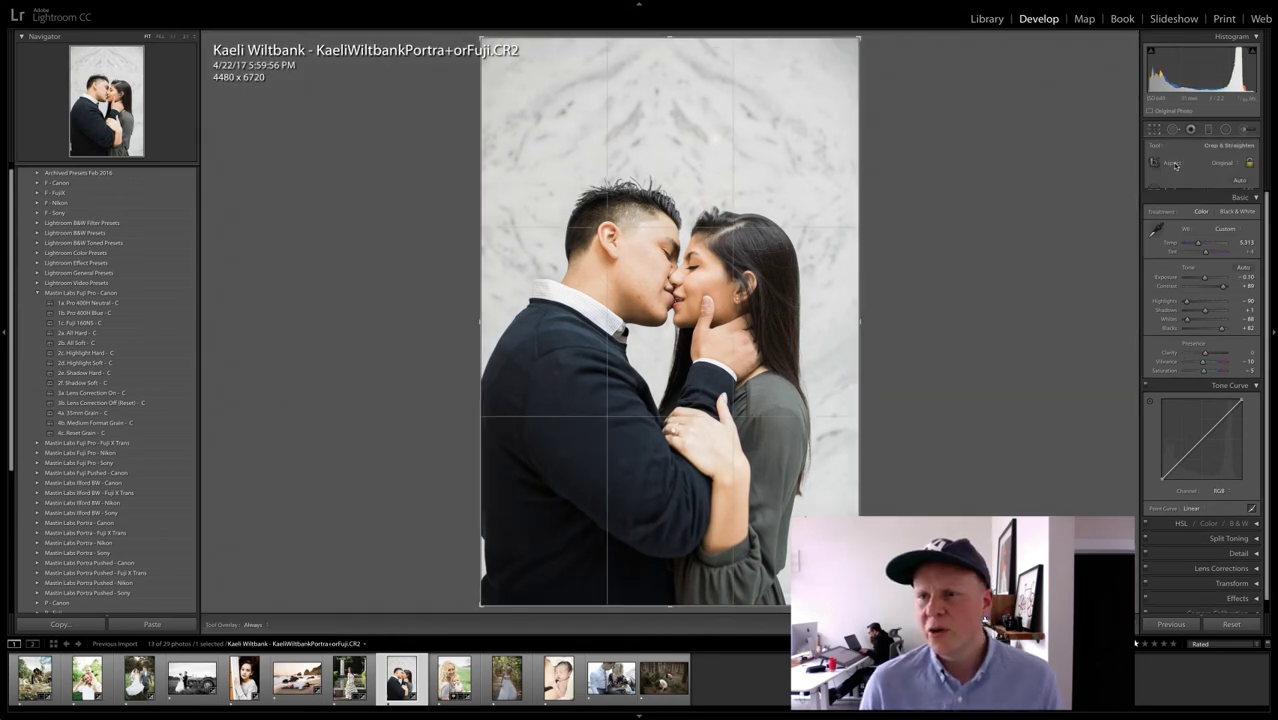
left_click(1187, 165)
left_click(1198, 222)
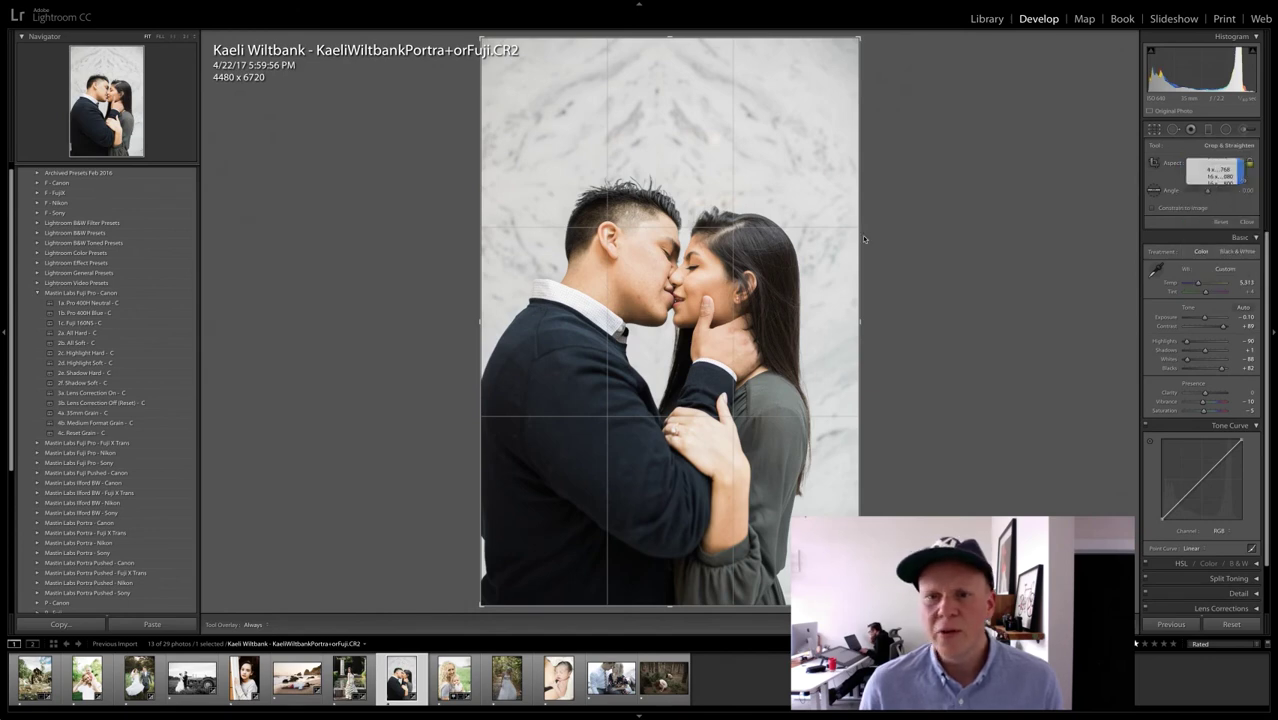
mouse_move(853, 76)
left_mouse_down()
mouse_move(842, 90)
mouse_move(852, 78)
left_mouse_up()
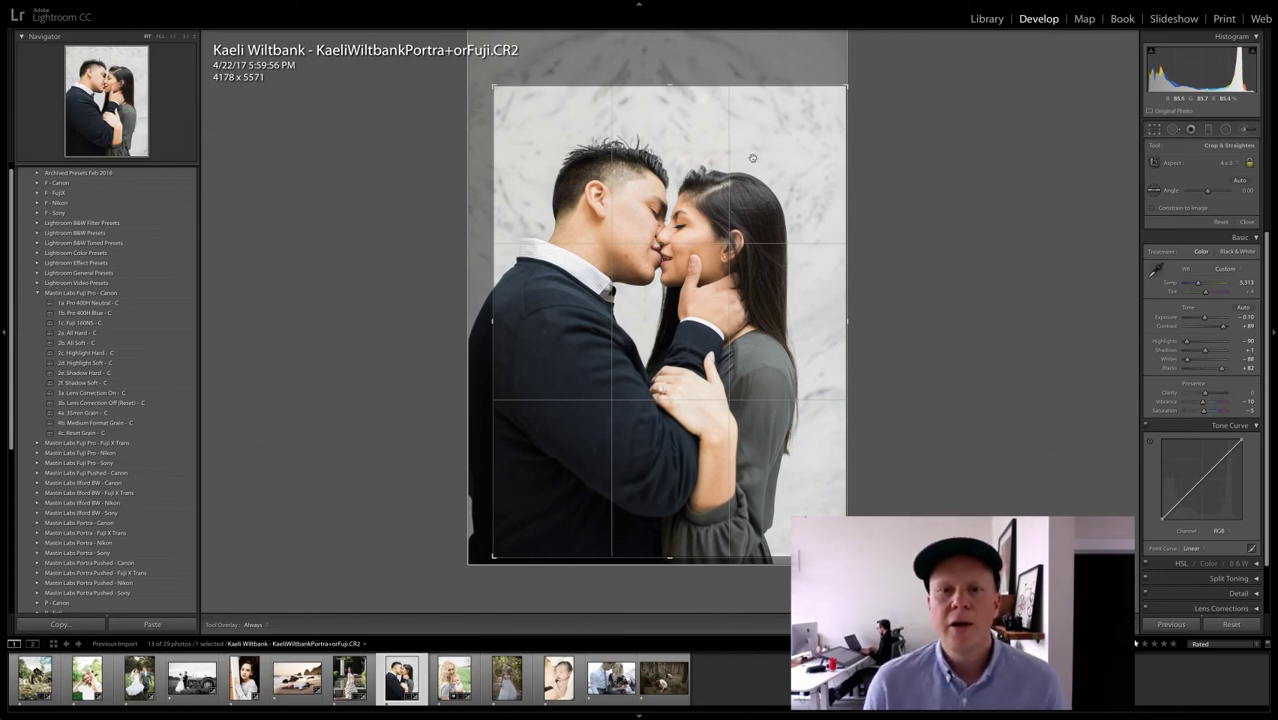
left_click_drag(751, 159, 761, 157)
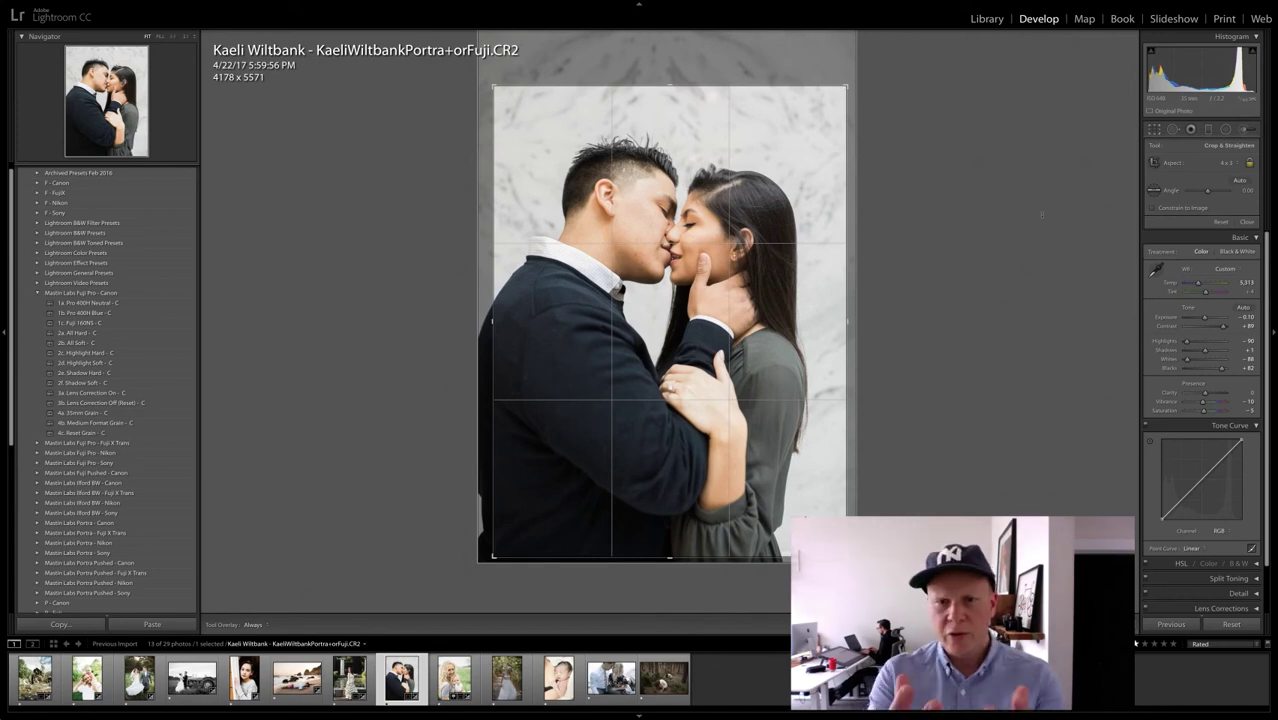
key("Return")
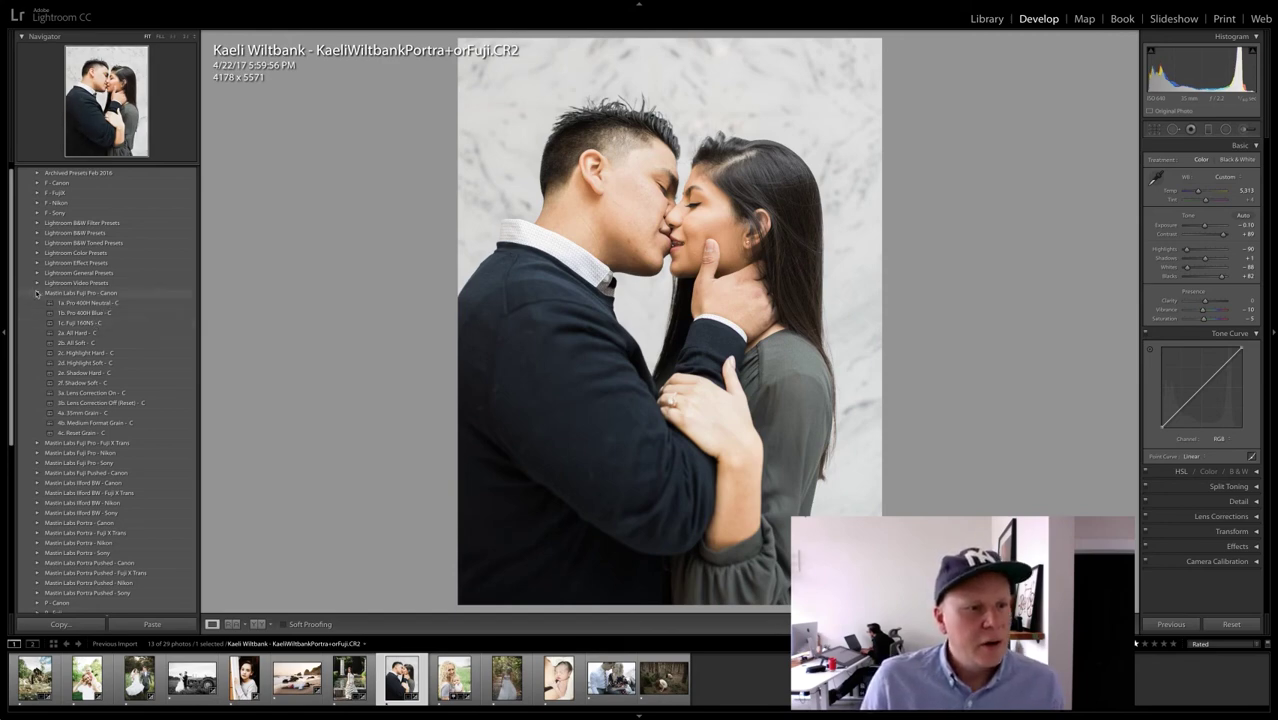
Step: Show the Mastin Labs Portra - Canon presets instead of Fuji Pro - Canon and apply 1a. Portra 160 - C with 2d. Highlight Soft - C
left_click(37, 293)
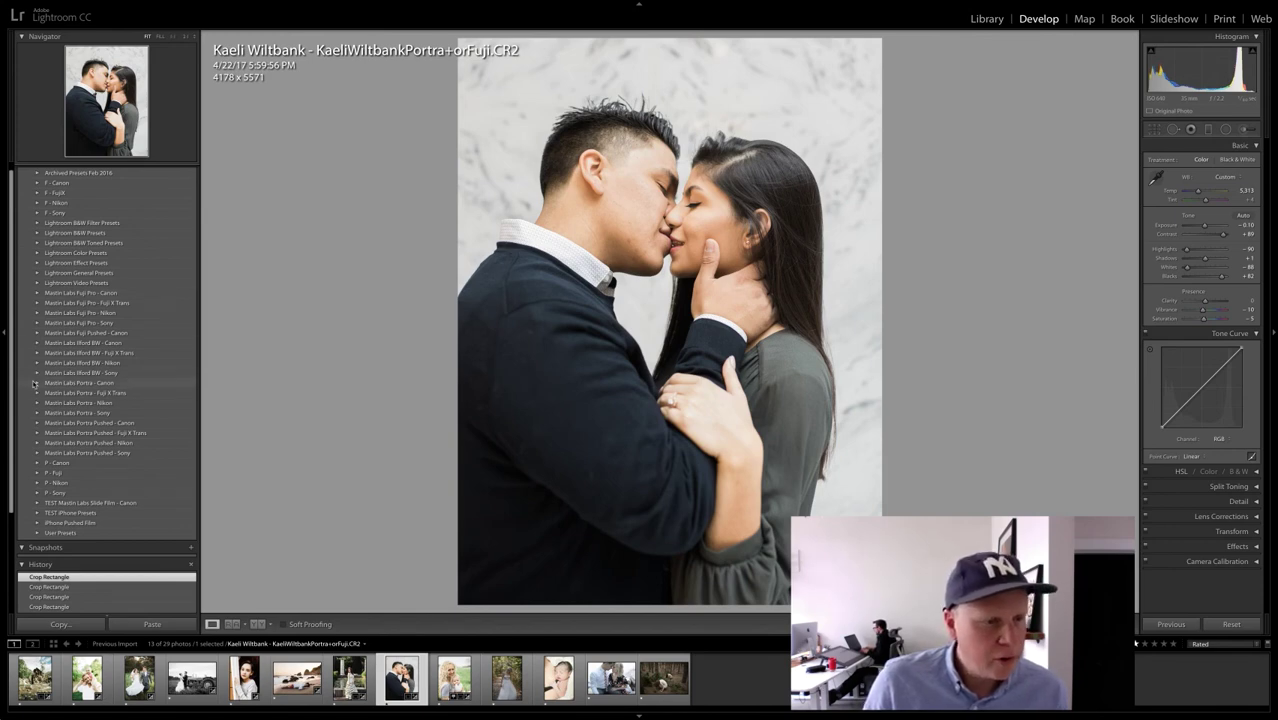
left_click(37, 383)
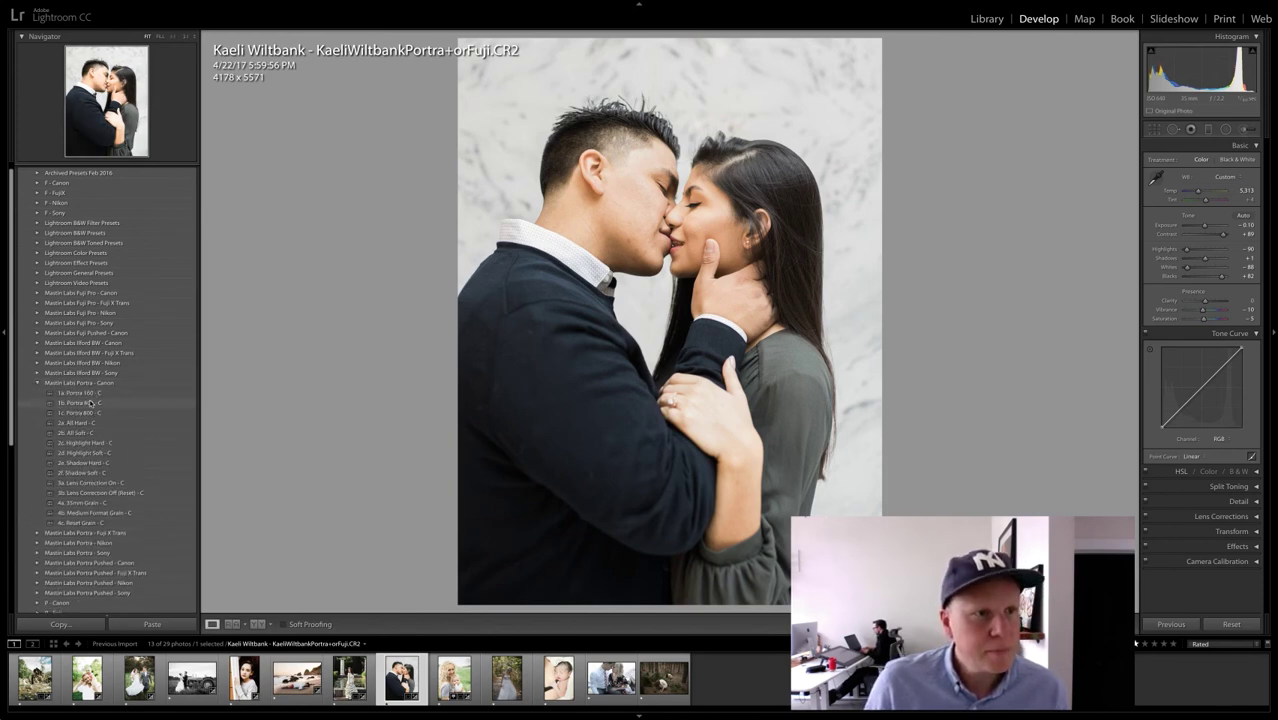
left_click(89, 394)
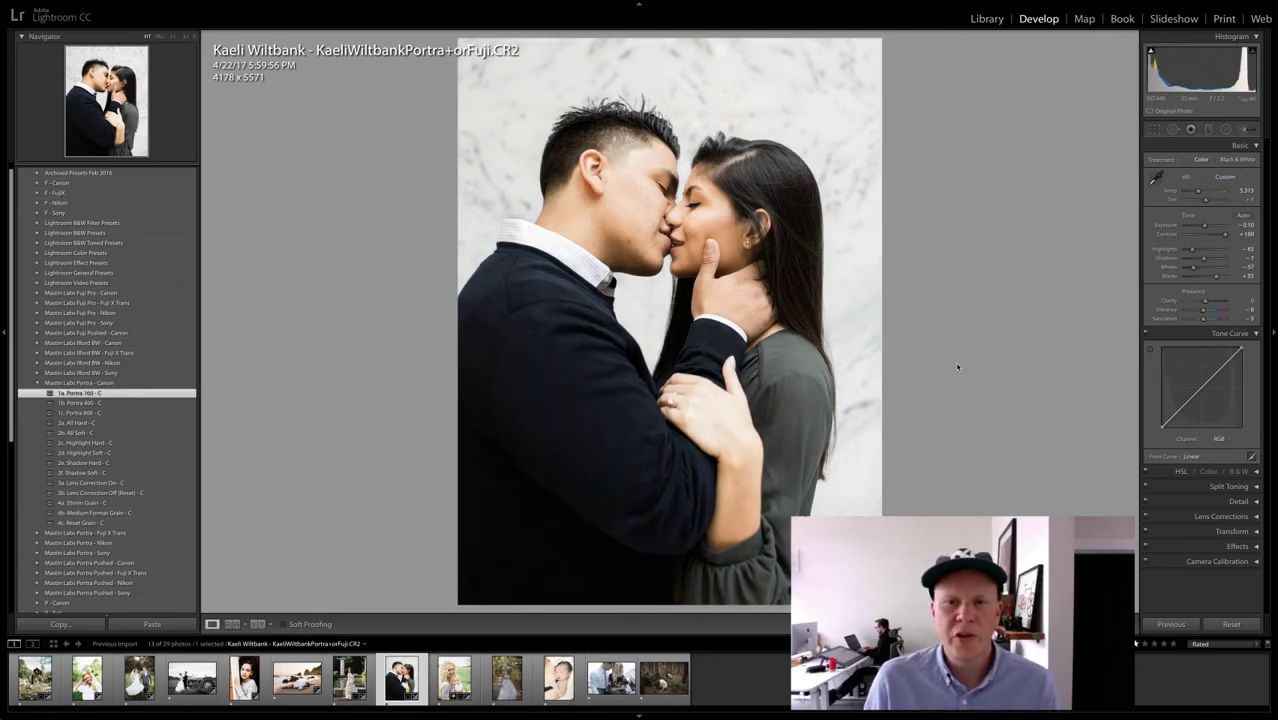
left_click(114, 455)
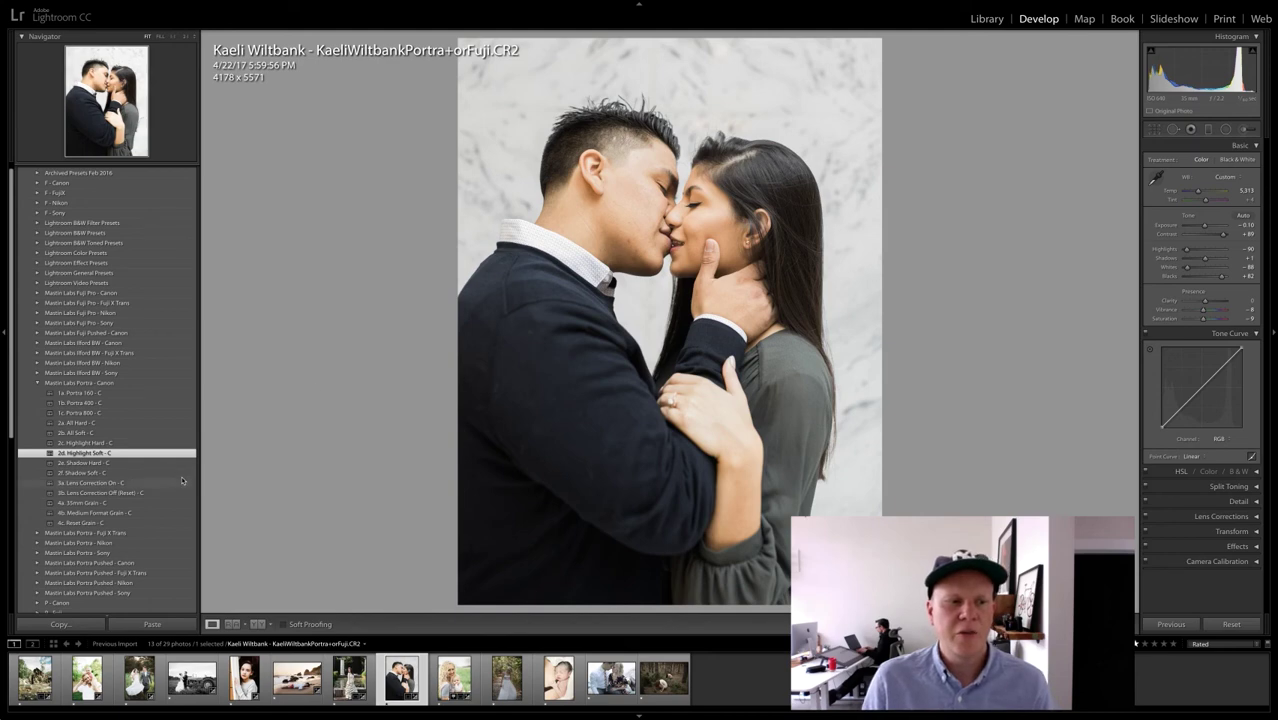
Step: Compare the cropped Fuji edit with the Portra version through the photo's history, ending on the Portra 2d. Highlight Soft - C state
scroll(170, 485, "down", 5)
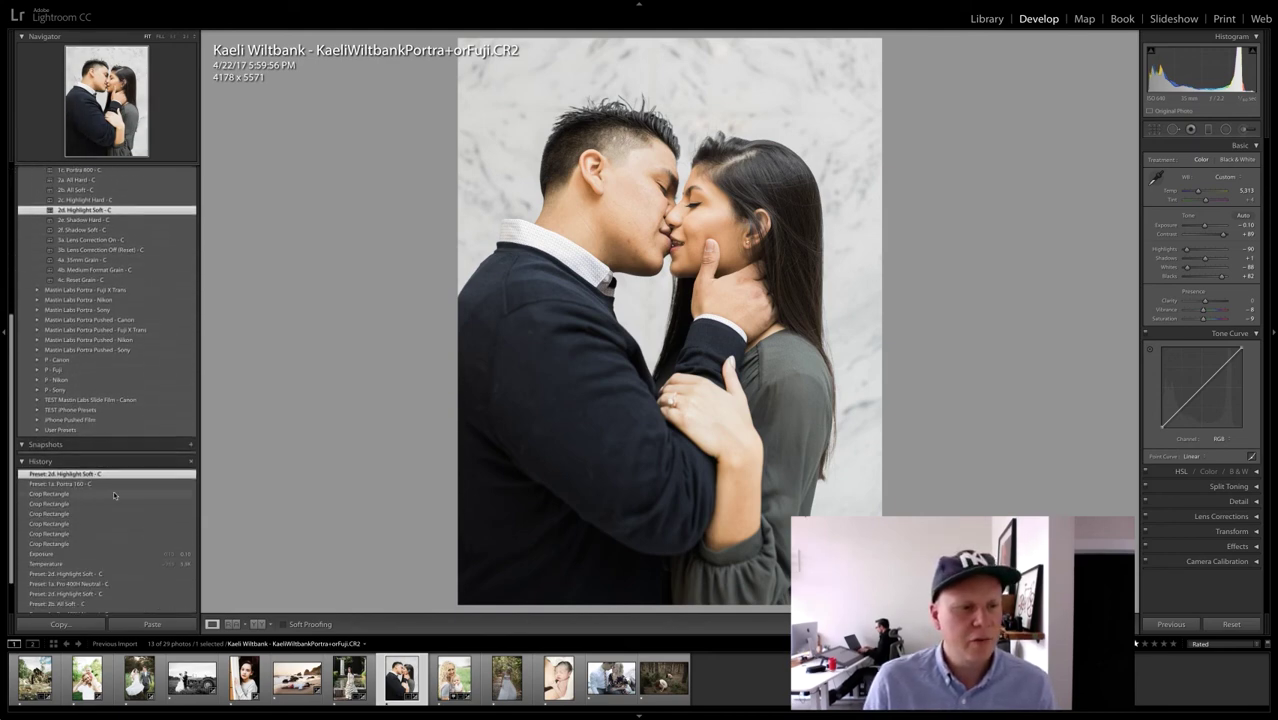
left_click(100, 495)
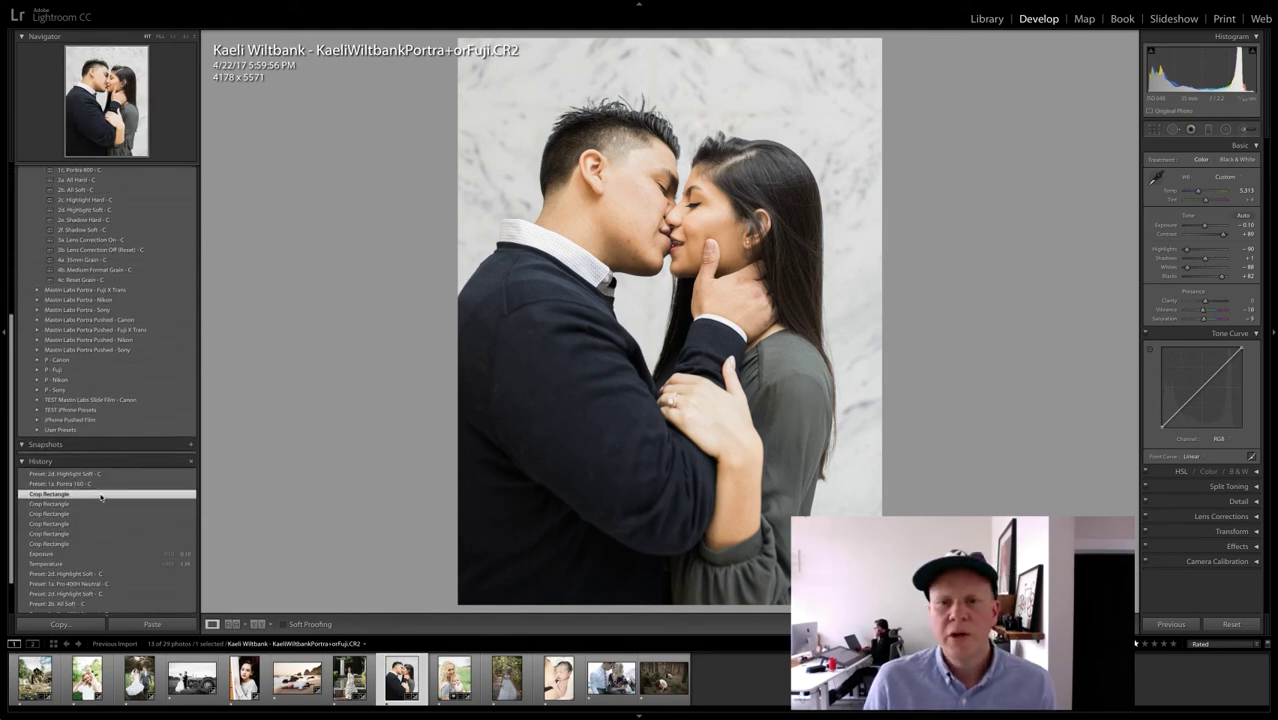
left_click(120, 474)
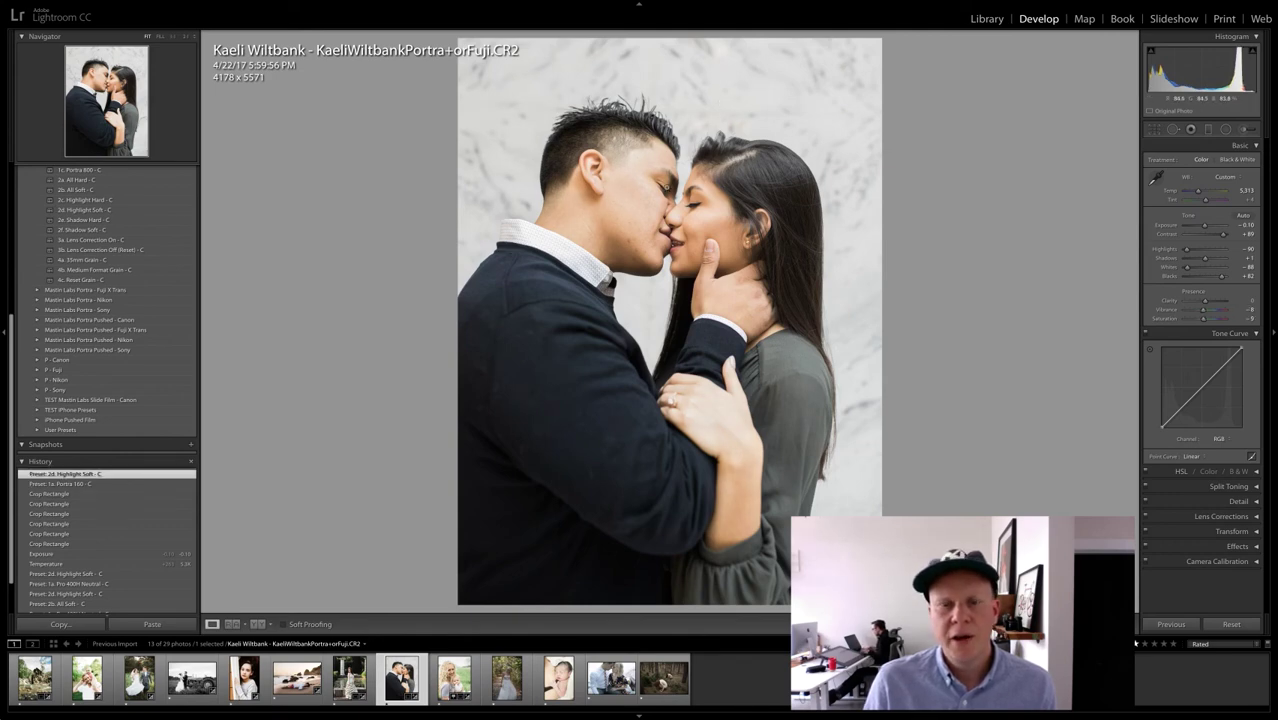
Step: Compare the Portra and Fuji versions of the couple's skin tones up close using the history states, and return to the Portra version
left_click(660, 190)
left_click_drag(659, 188, 648, 222)
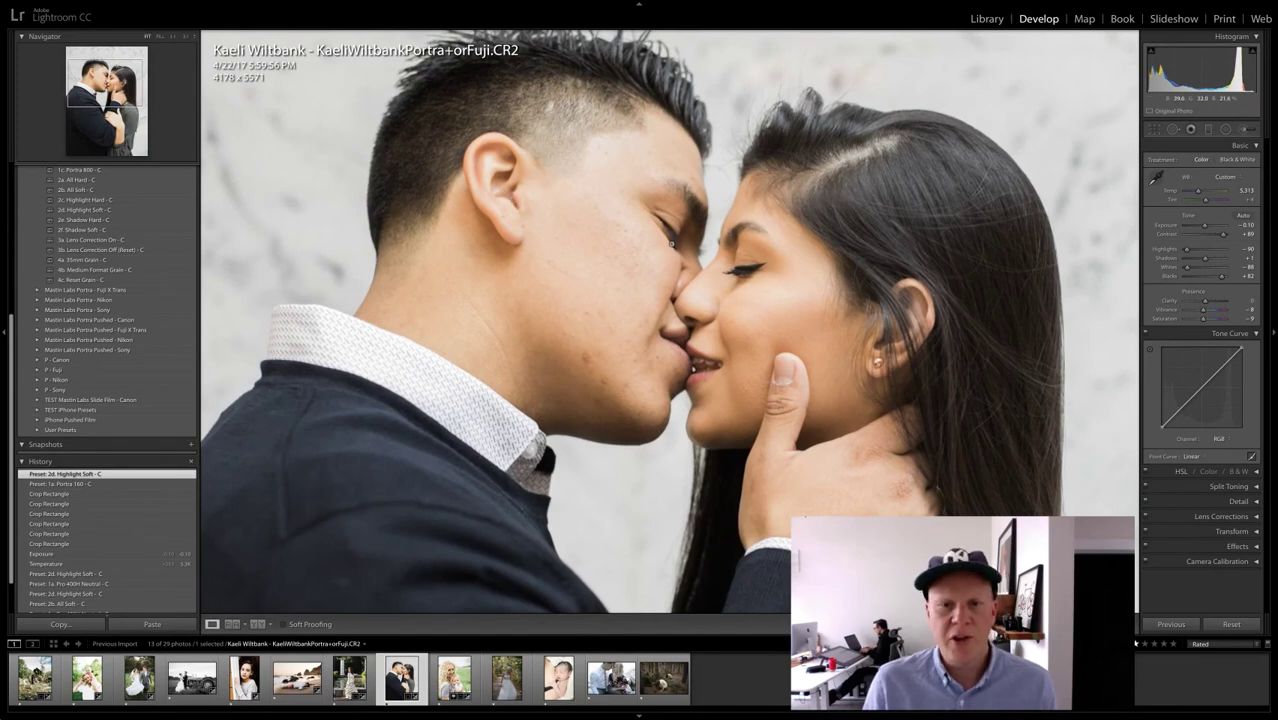
left_click(672, 245)
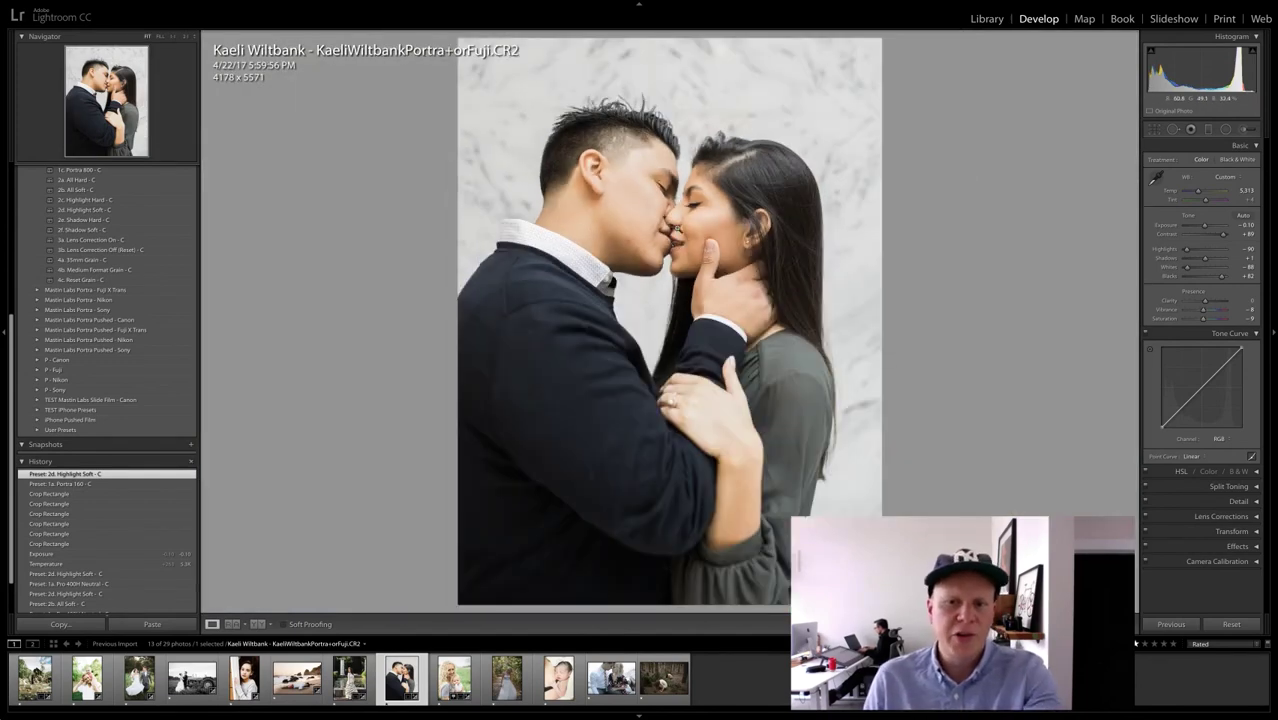
left_click(640, 184)
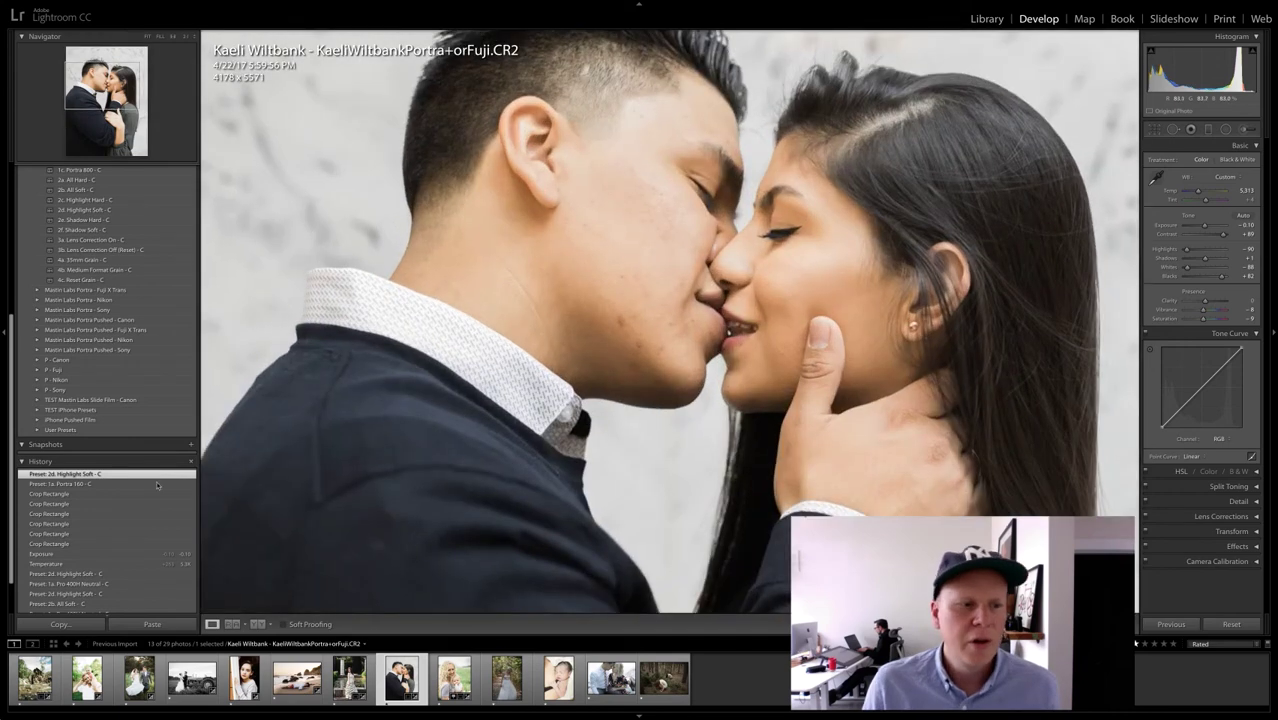
left_click(77, 494)
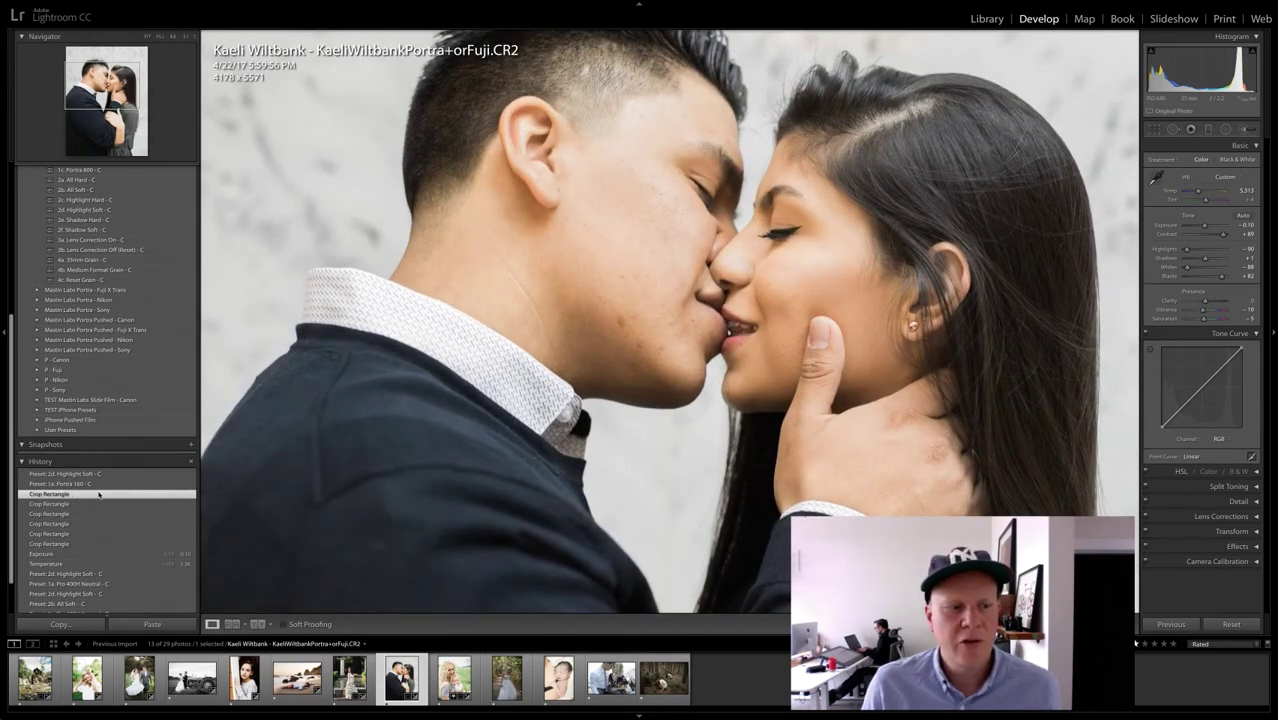
left_click(108, 475)
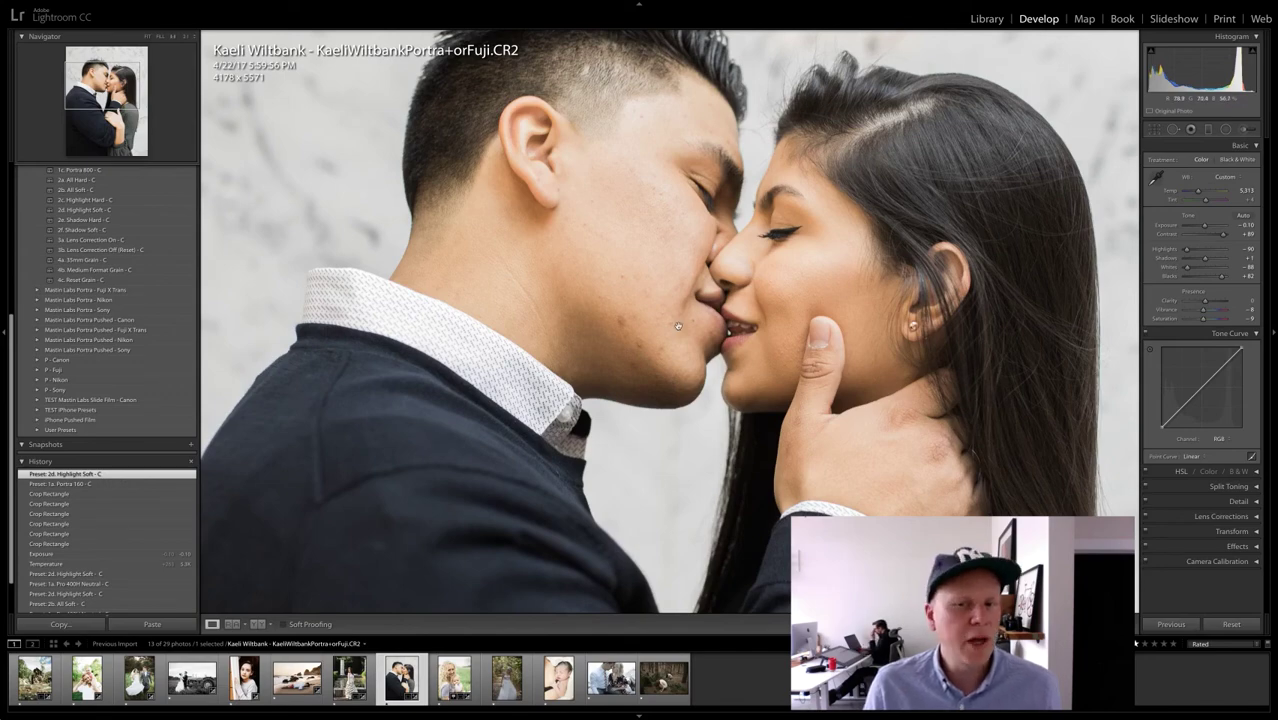
left_click(721, 246)
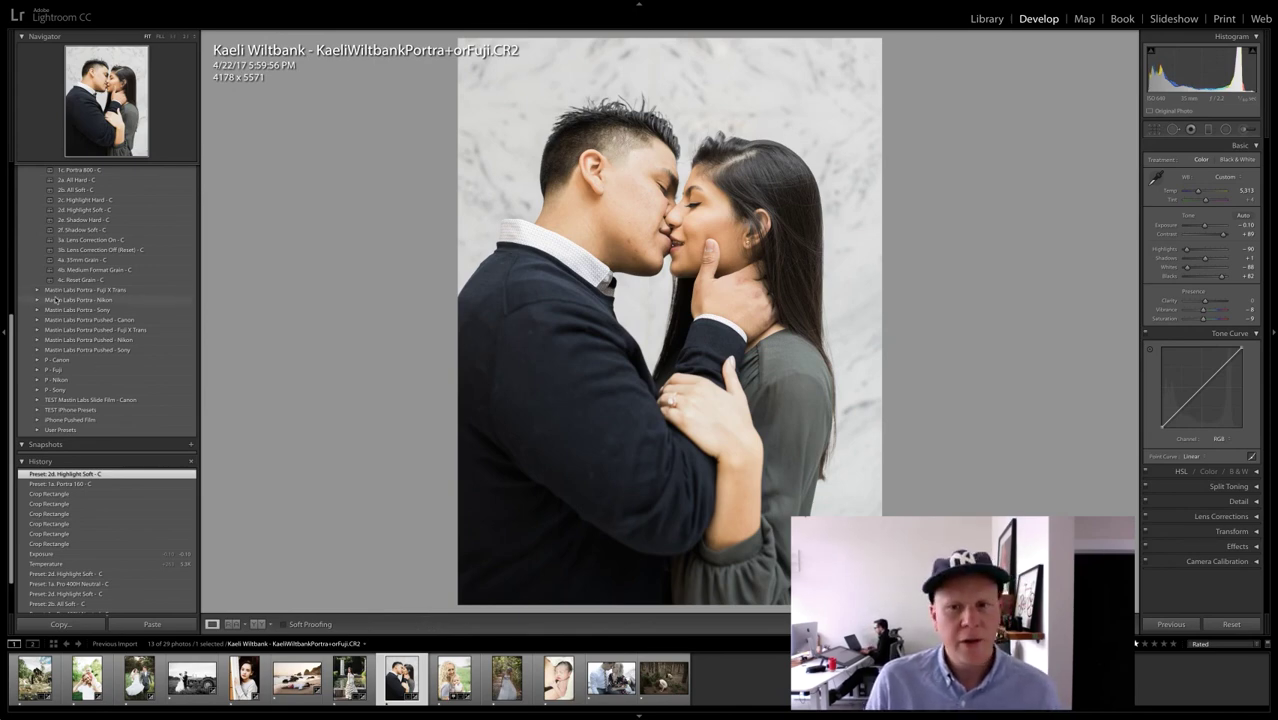
Step: Reset the couple photo, apply 1b. Portra 160 +2 CP from Mastin Labs Portra Pushed - Canon, and set the exposure to −0.60
scroll(64, 311, "up", 3)
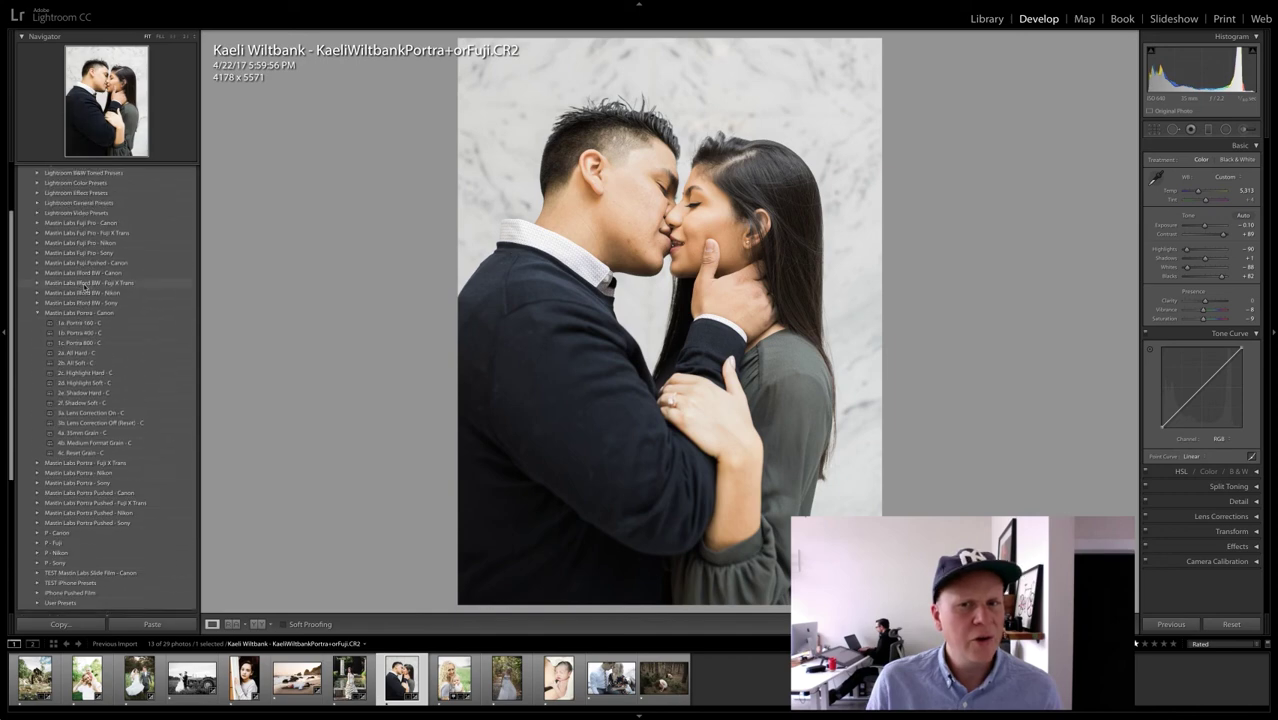
left_click(36, 315)
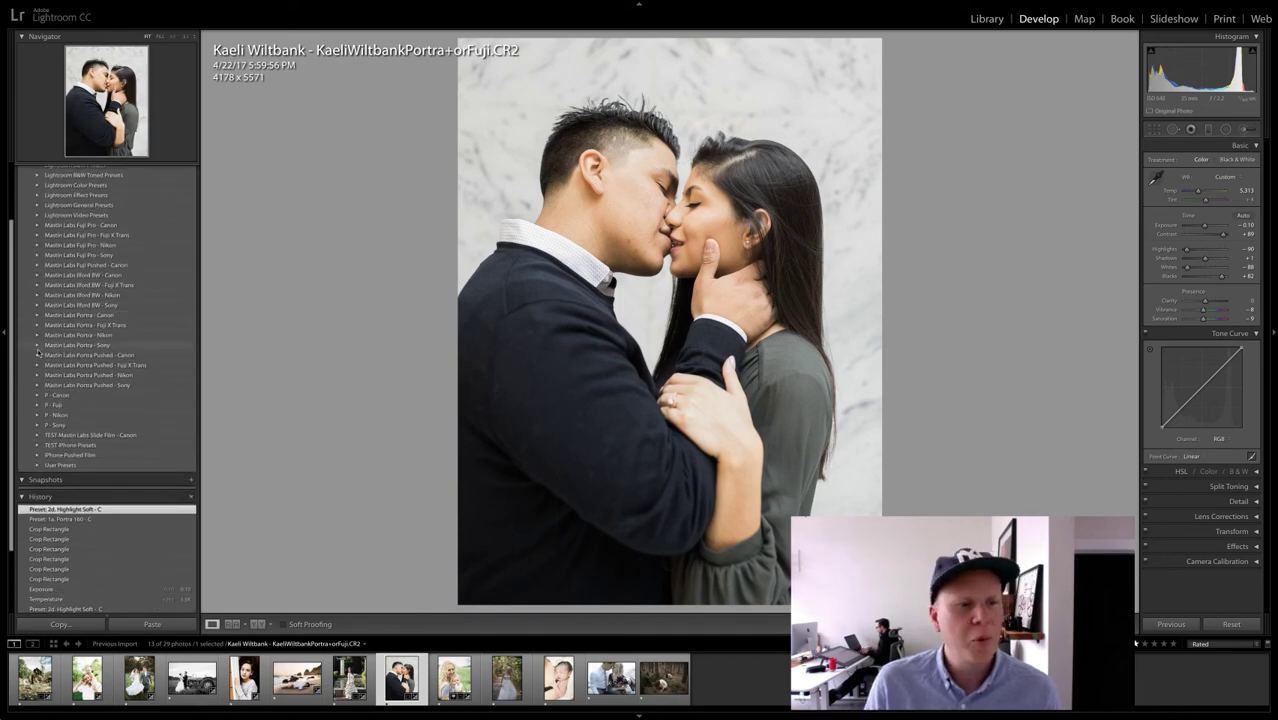
left_click(37, 355)
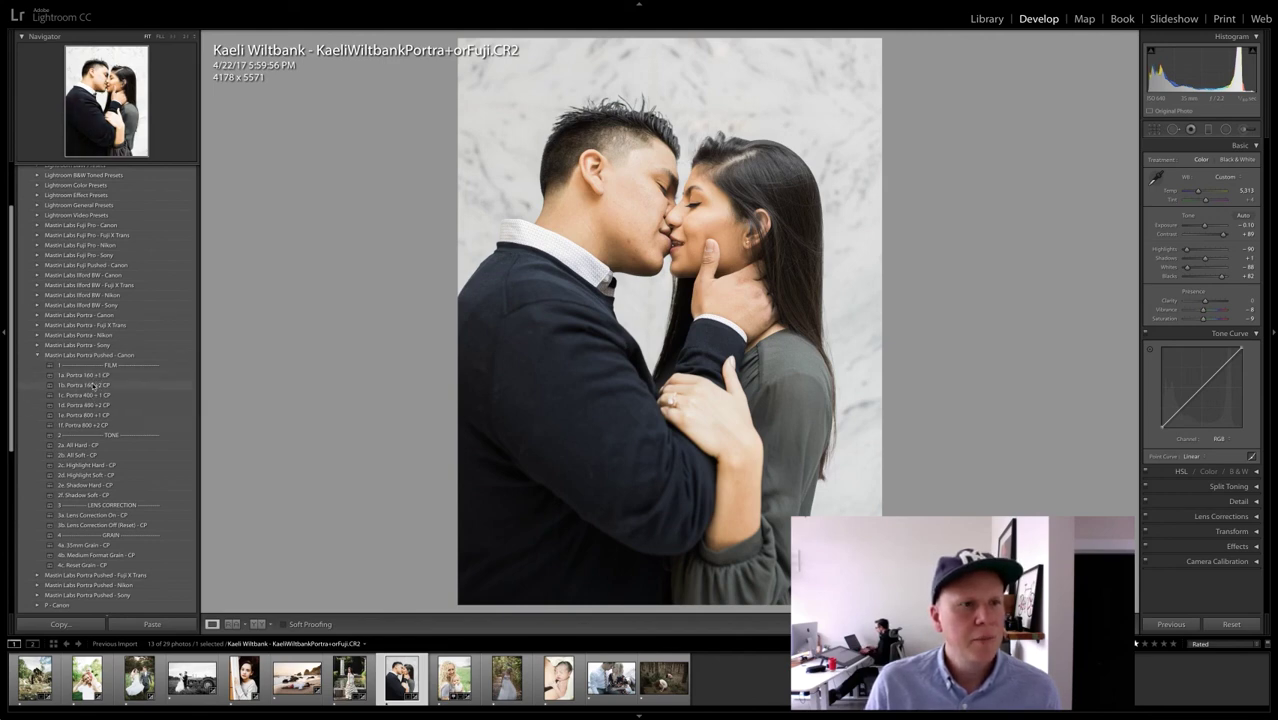
left_click(93, 386)
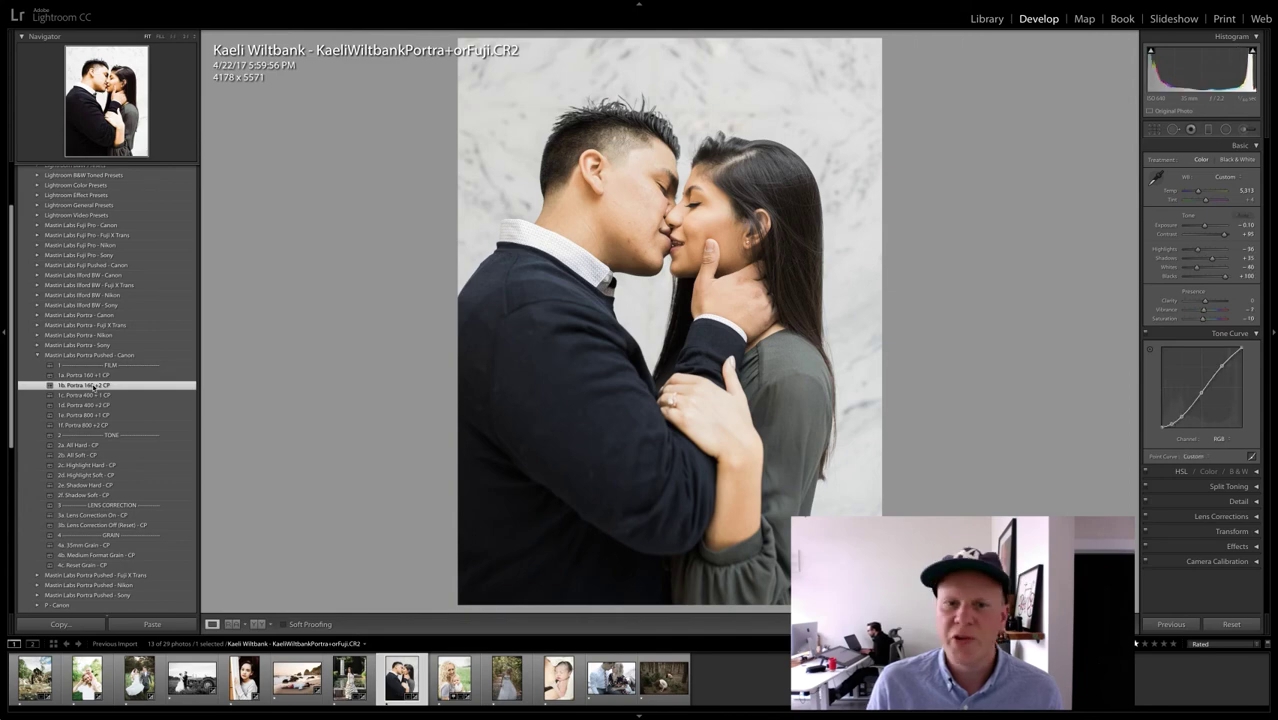
left_click(1231, 624)
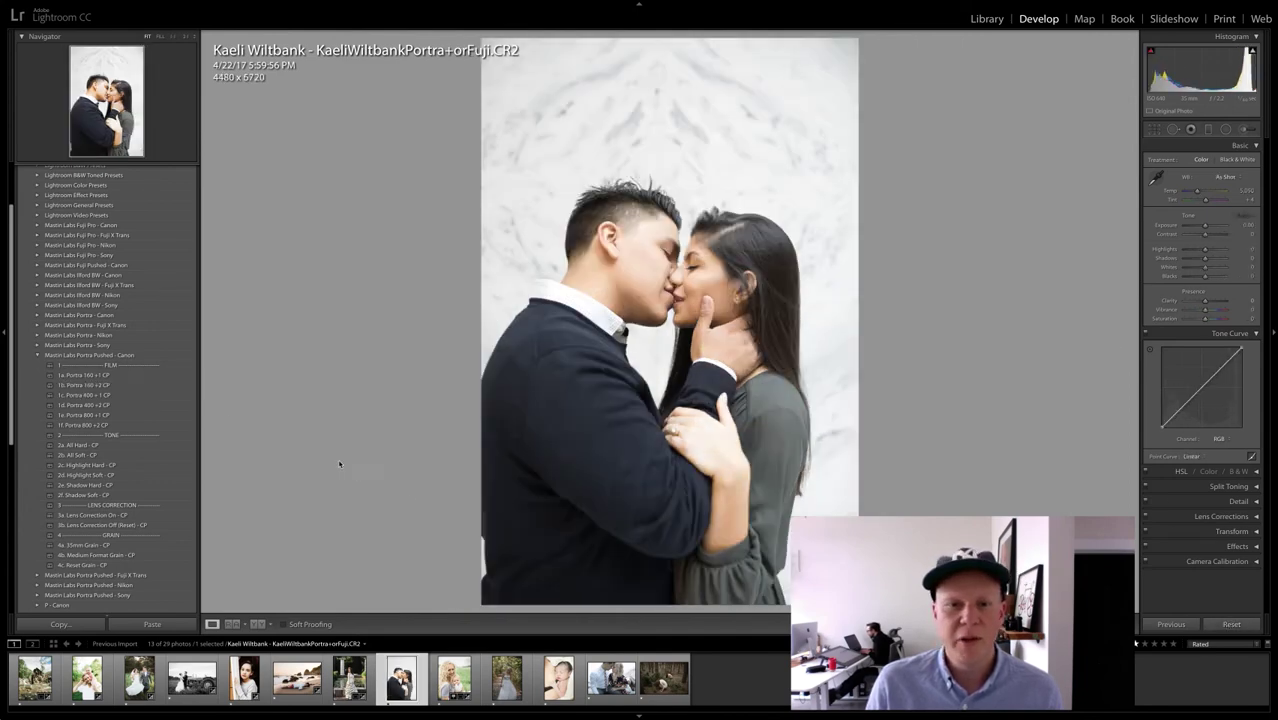
left_click(93, 386)
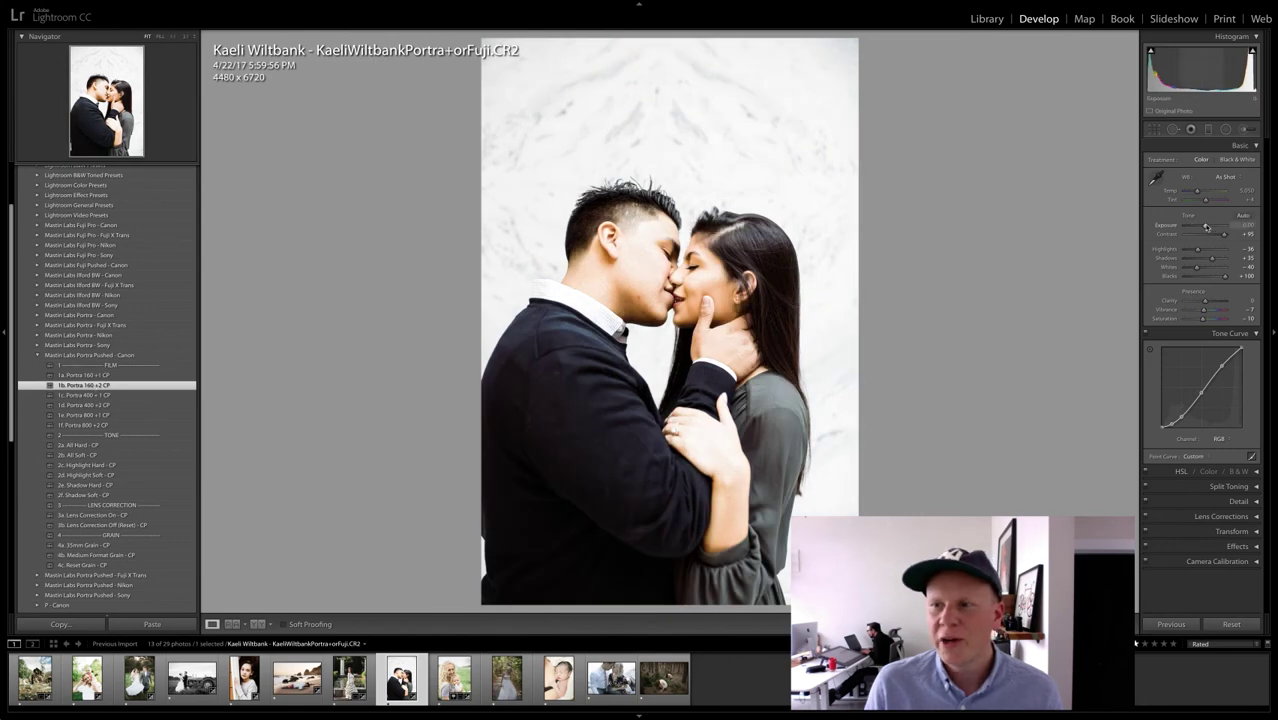
left_click_drag(1206, 226, 1204, 227)
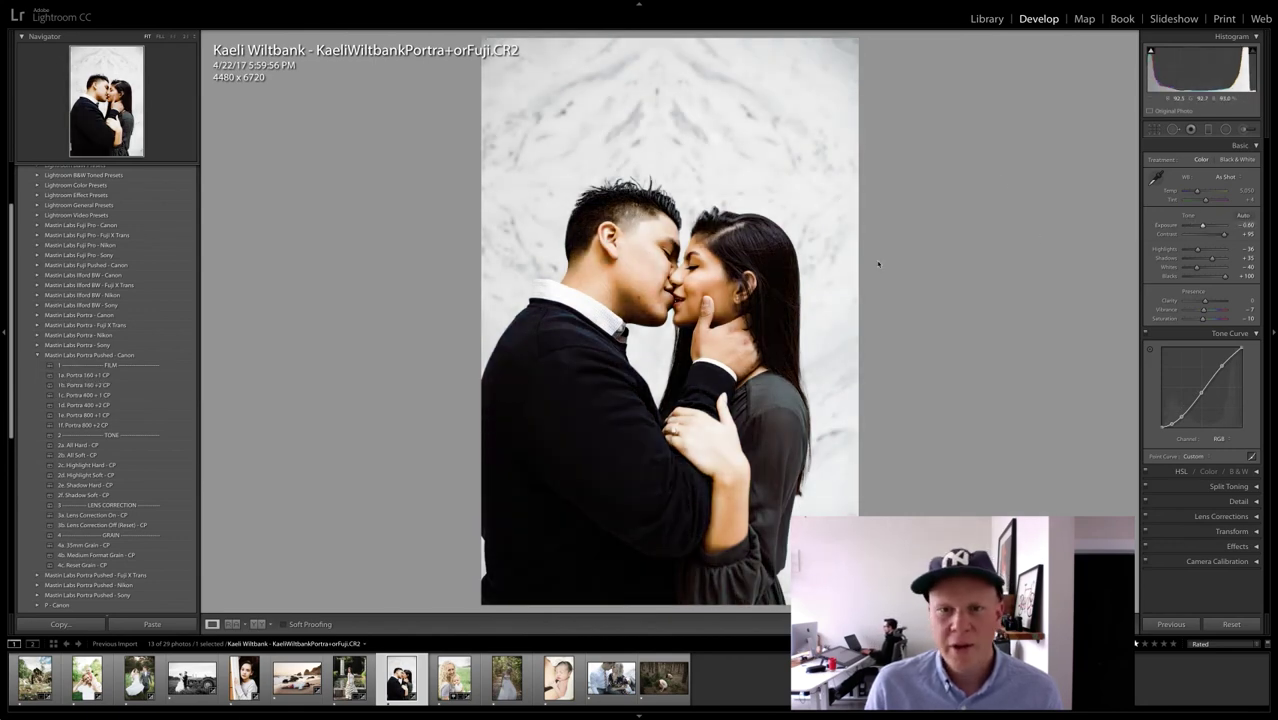
Step: Crop the photo tighter around the couple with a 4 x 3 aspect ratio and apply the crop
left_click(1153, 131)
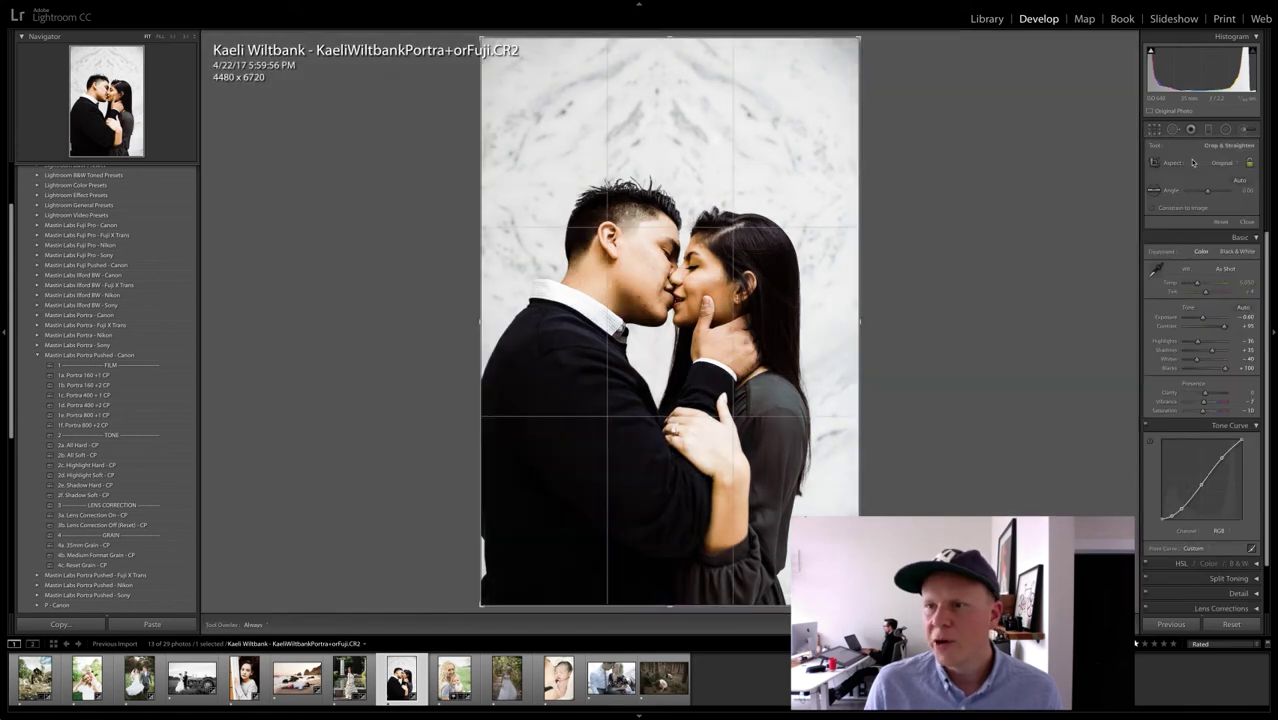
left_click(1199, 162)
left_click(1199, 222)
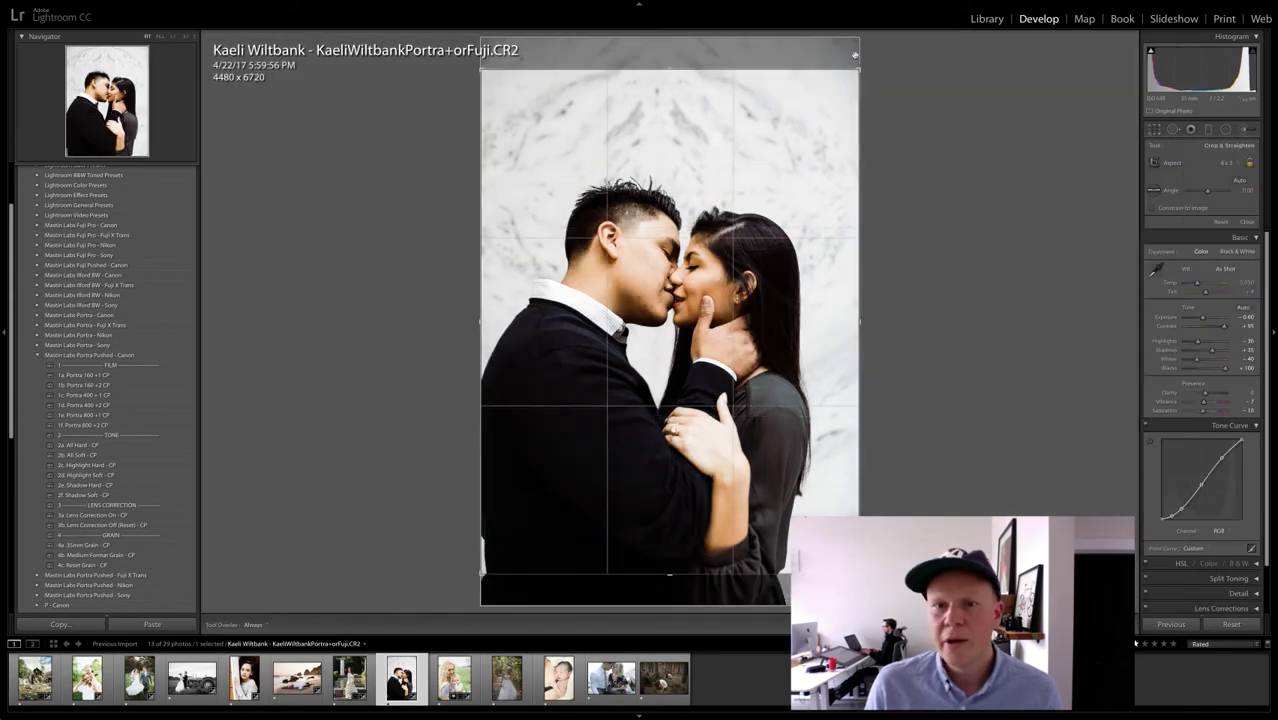
left_click_drag(844, 85, 799, 141)
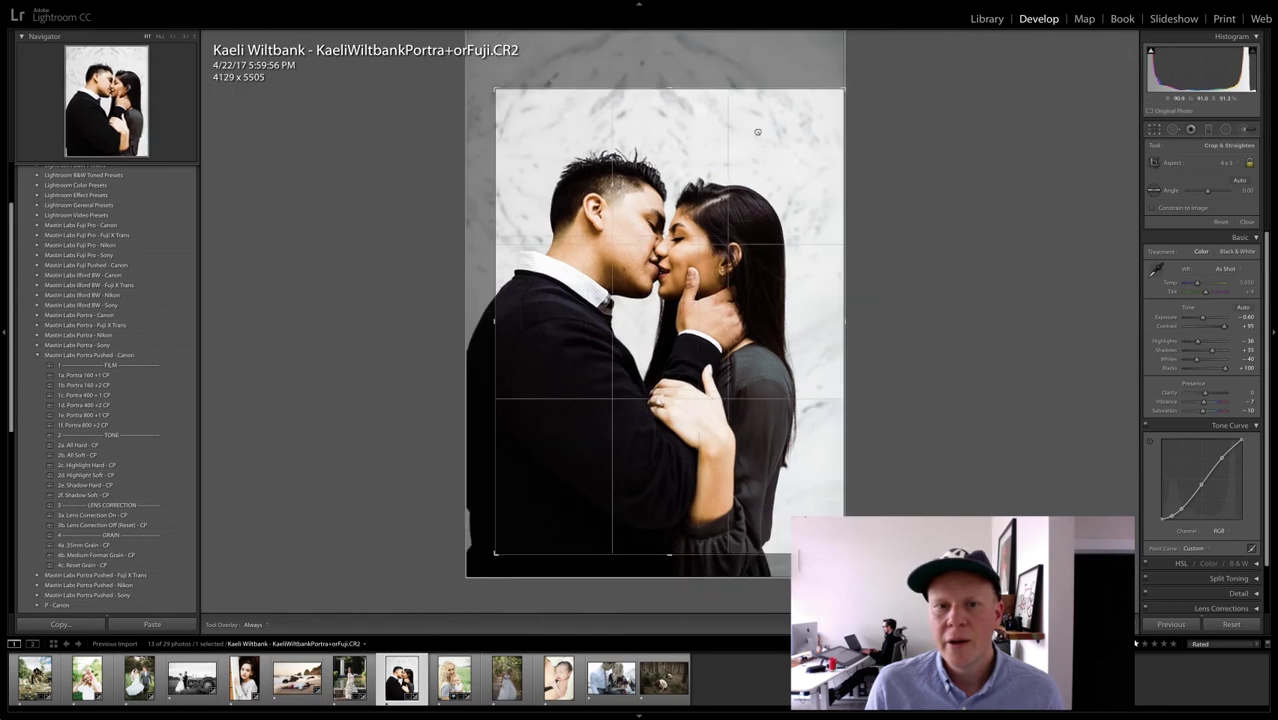
key("Return")
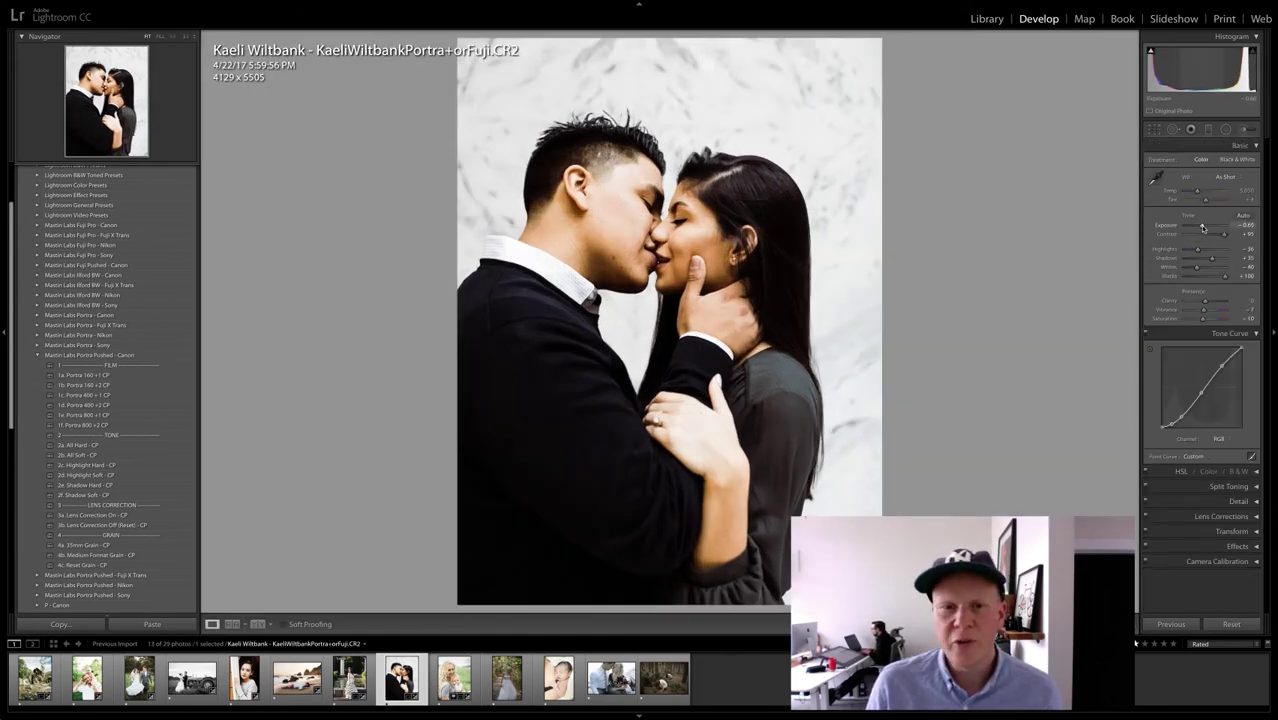
Step: Refine the couple photo with exposure −0.75, the 2f. Shadow Soft - CP preset, and a cooler temperature of 4,784
left_click_drag(1203, 228, 1199, 228)
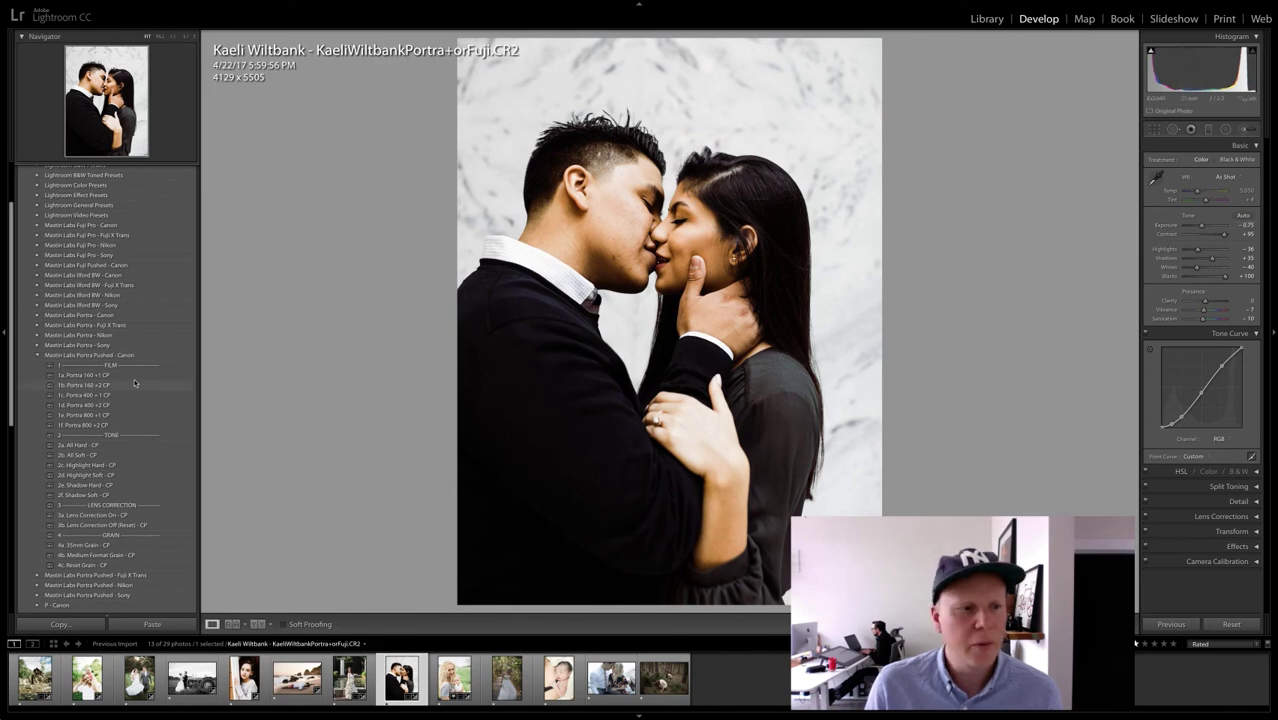
scroll(118, 420, "down", 1)
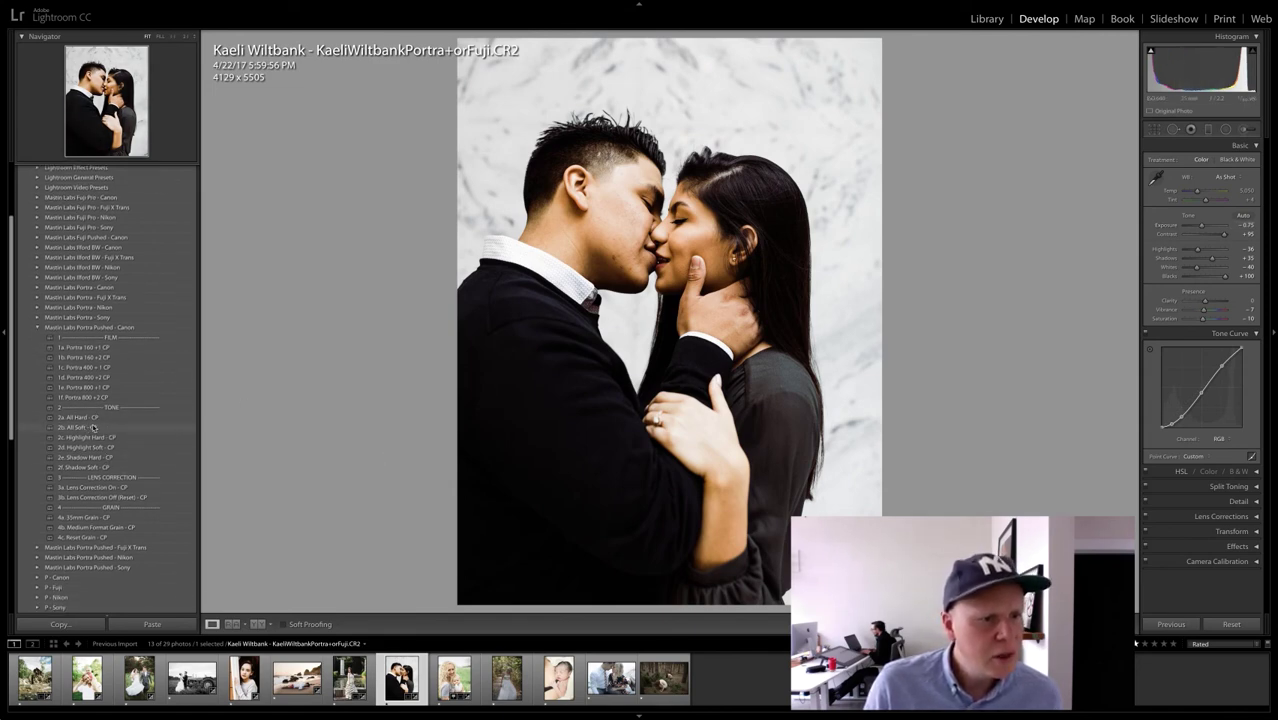
left_click(103, 467)
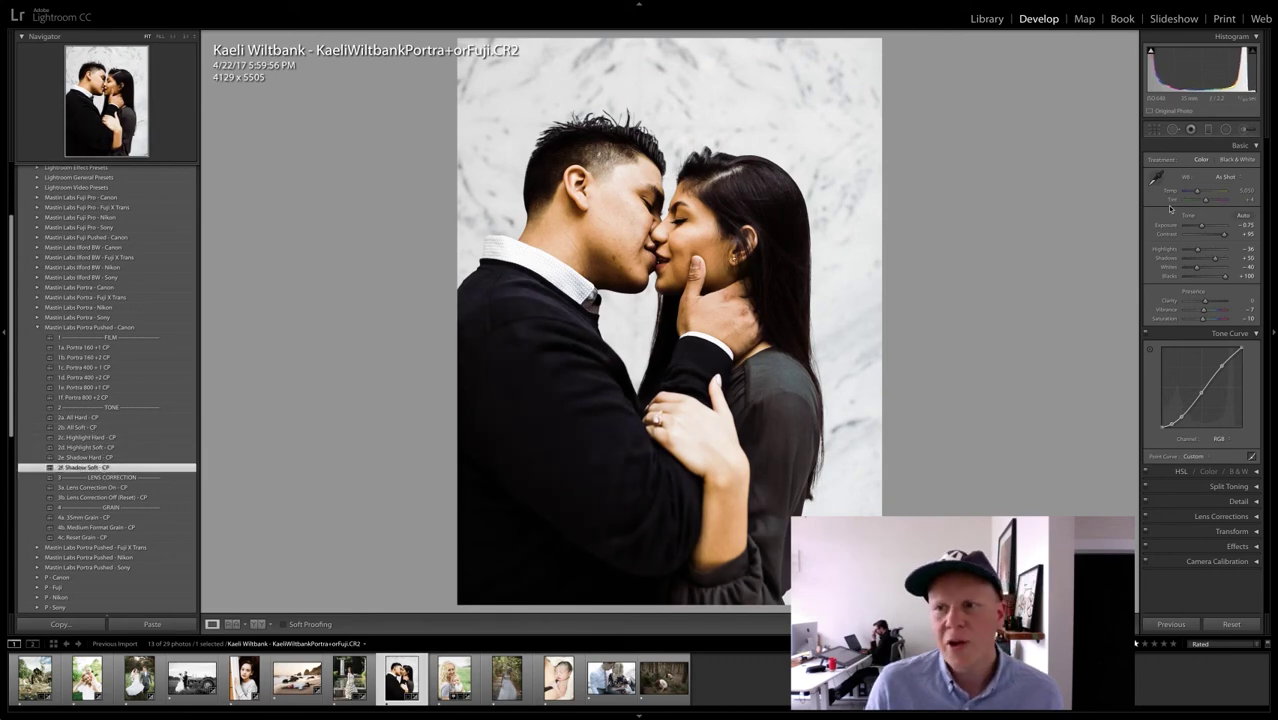
left_click(1206, 202)
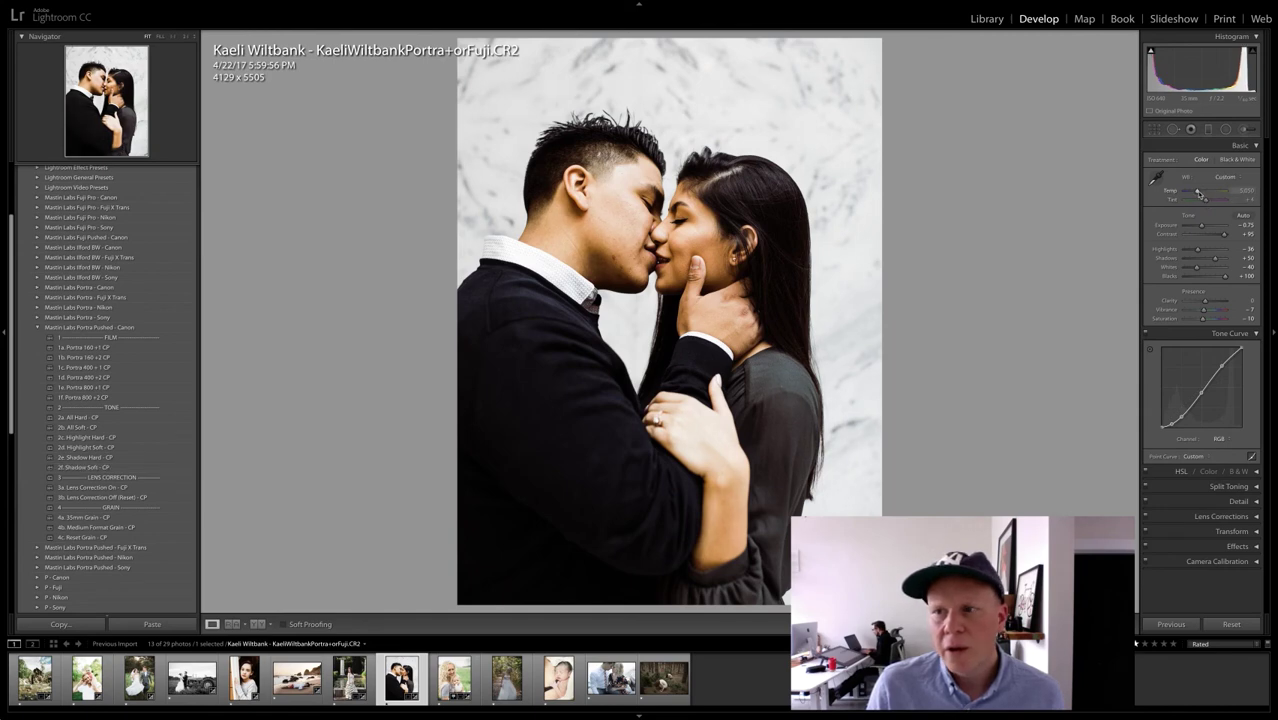
left_click_drag(1198, 191, 1196, 192)
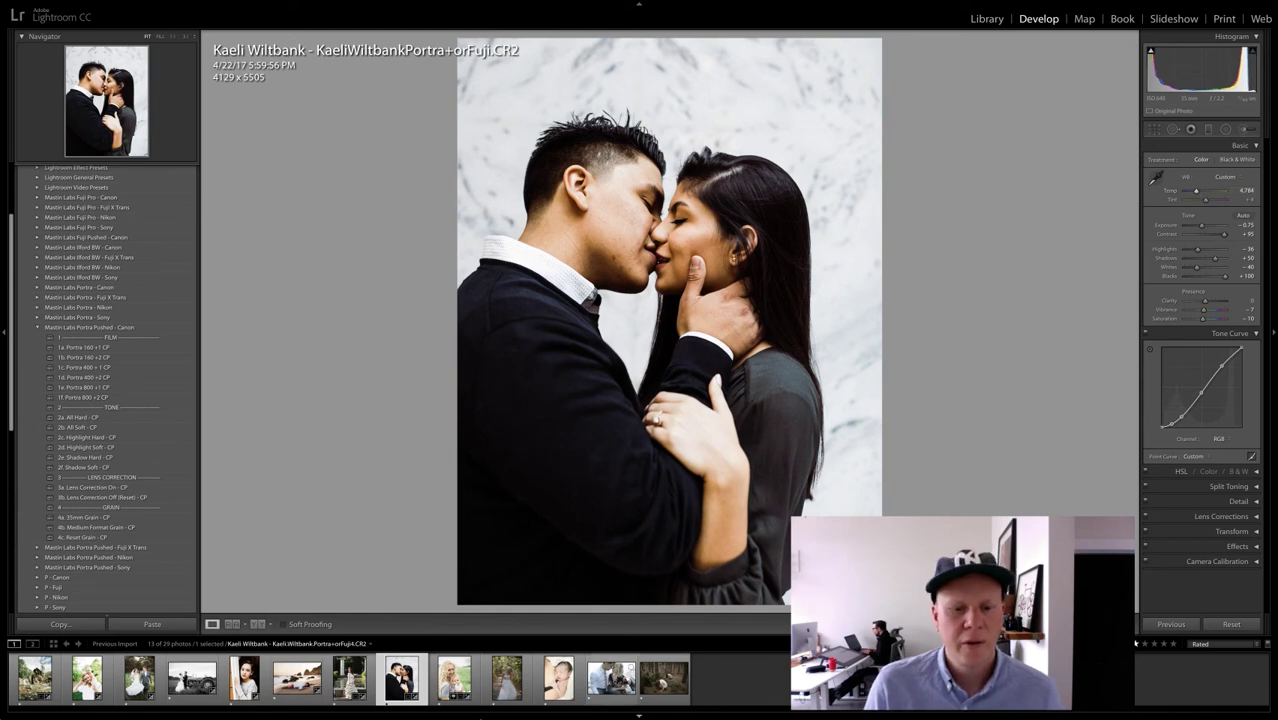
Step: Switch to the photo of the bride on the wooded path and show the Mastin Labs Portra Pushed - Nikon presets instead of the Canon ones
left_click(506, 678)
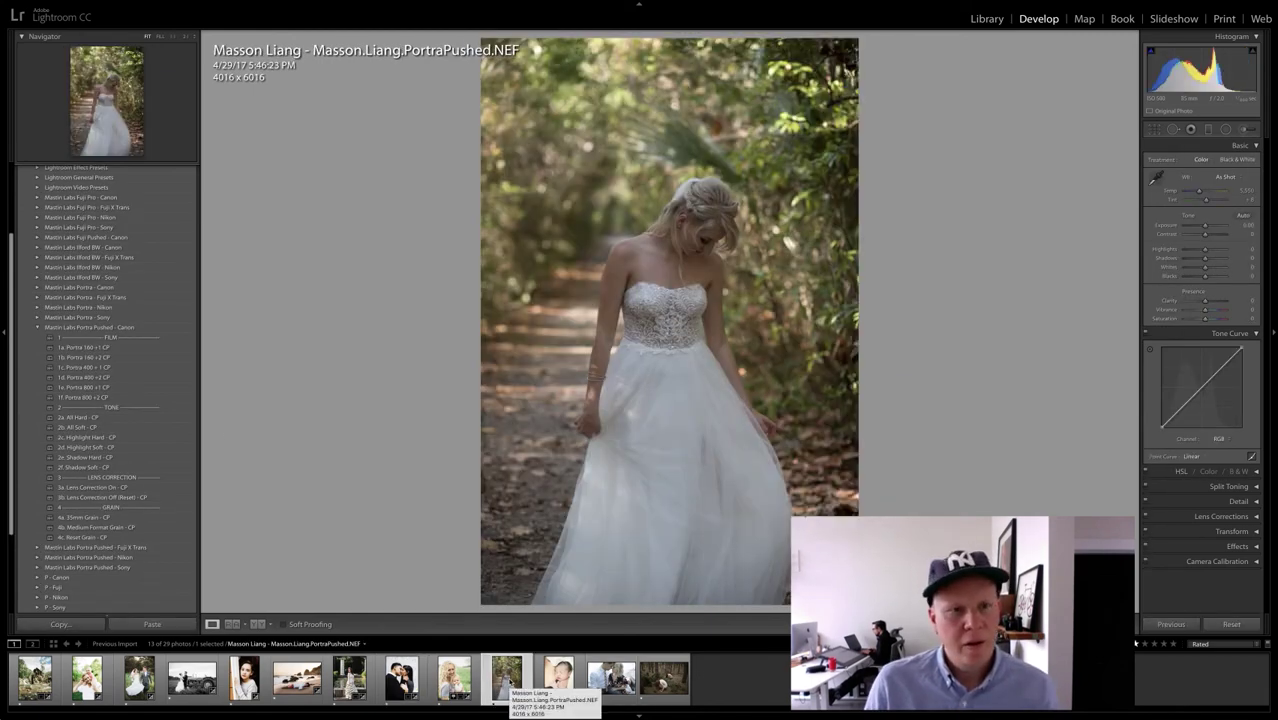
mouse_move(705, 705)
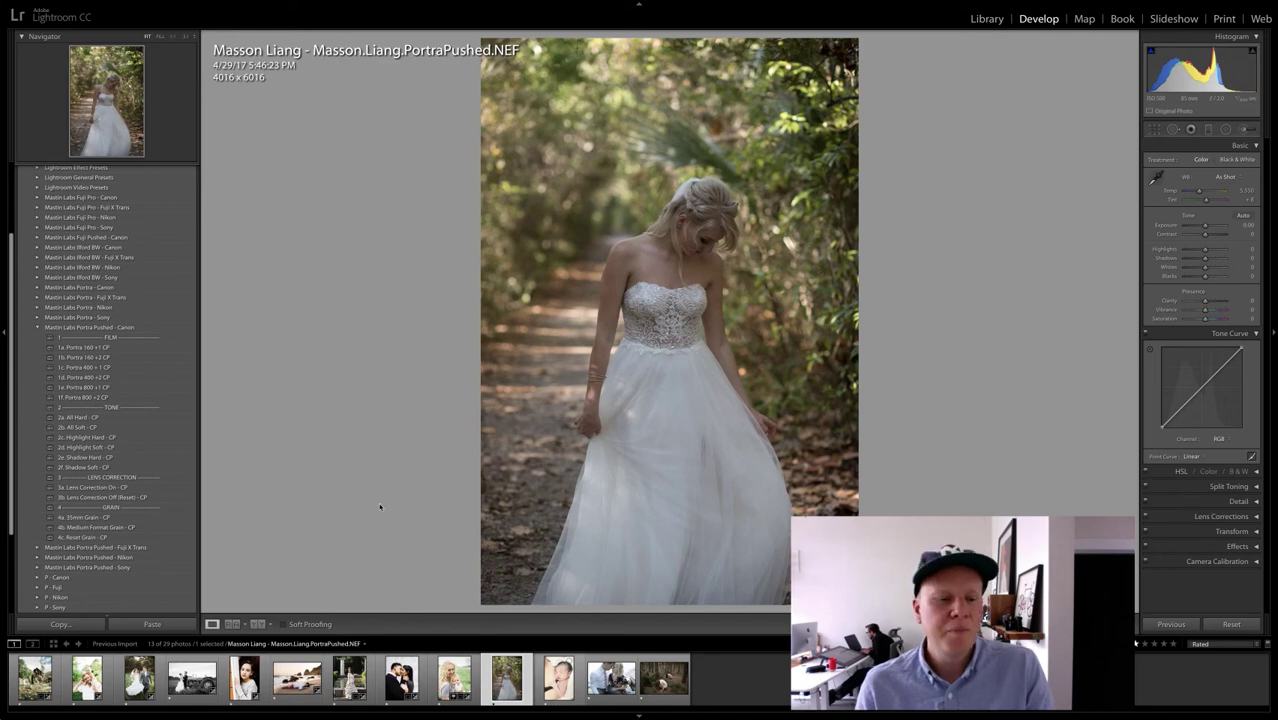
left_click(37, 327)
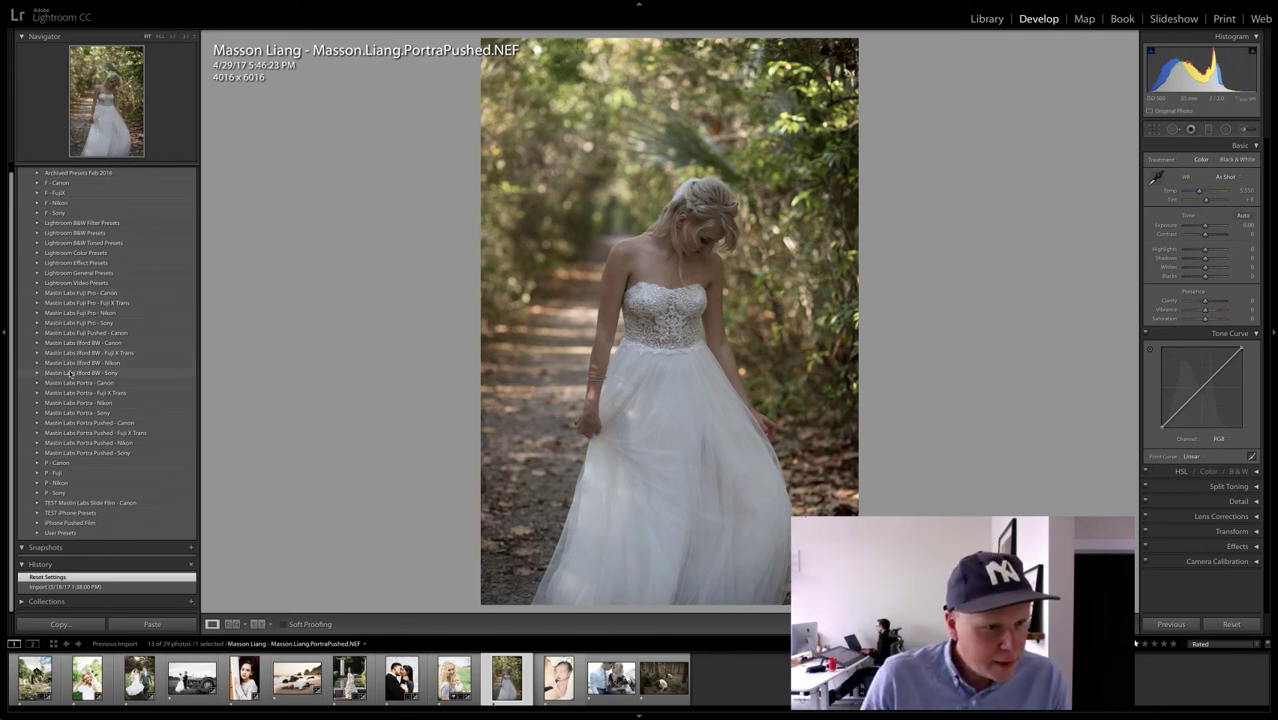
left_click(38, 443)
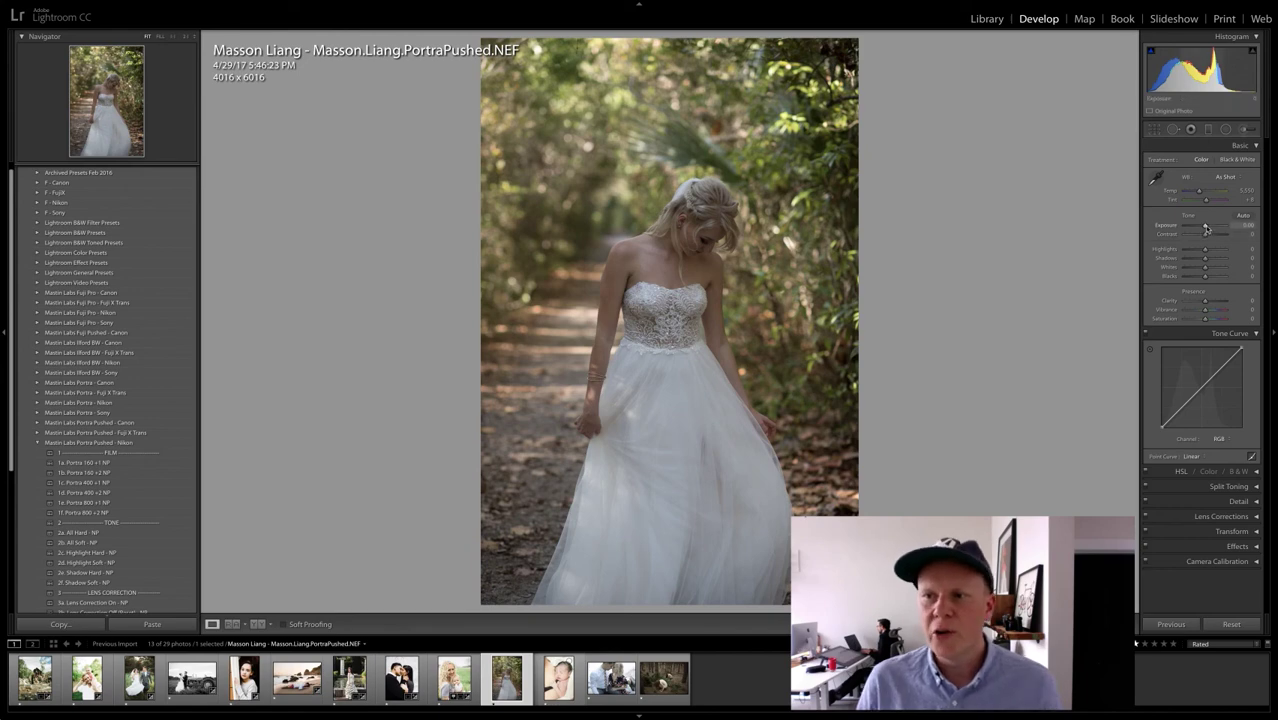
Step: Try an edit of the bride photo with exposure +1.45, the 1a. Portra 160 +1 NP preset and tint −12, and reset the photo
left_click_drag(1205, 227, 1212, 228)
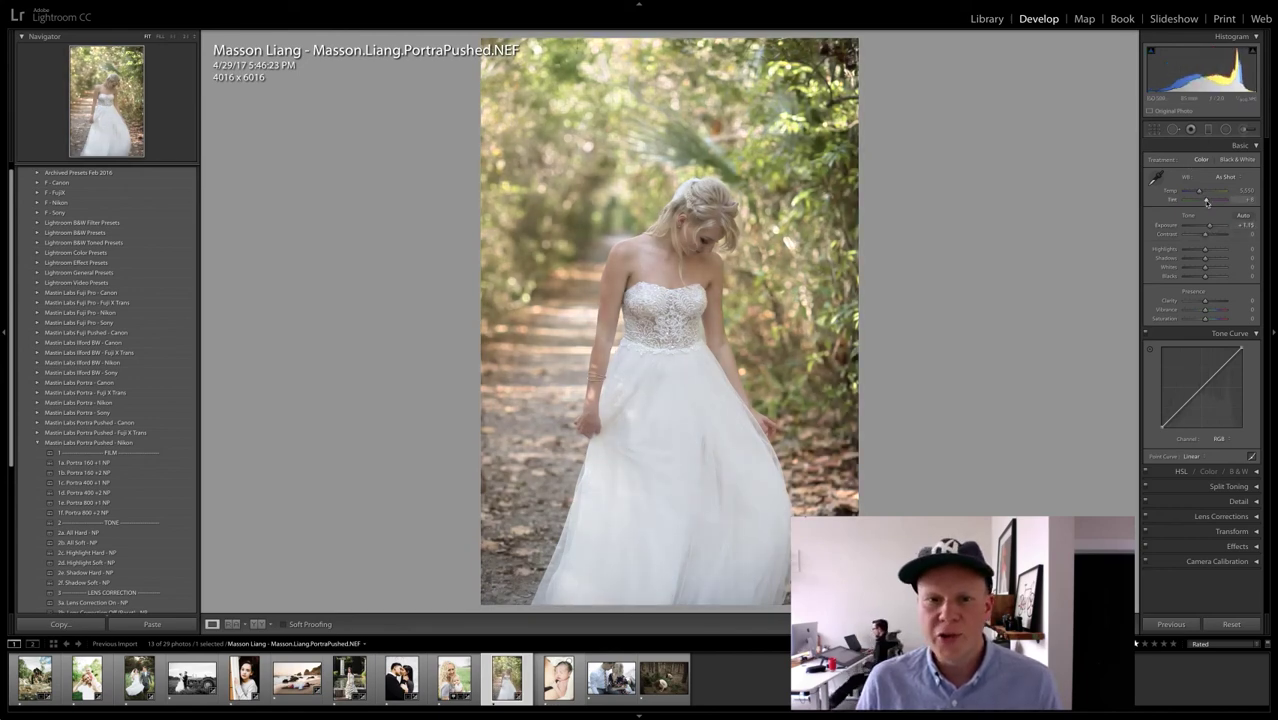
left_click_drag(1205, 201, 1211, 228)
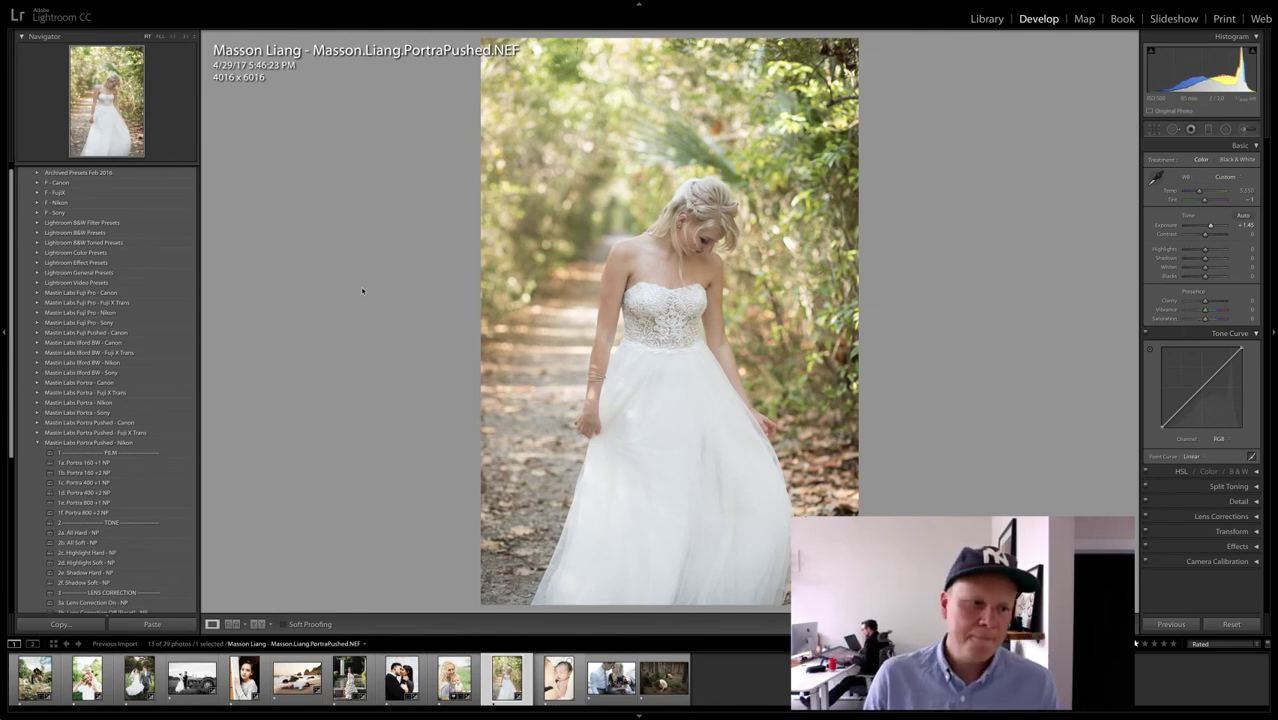
left_click(84, 462)
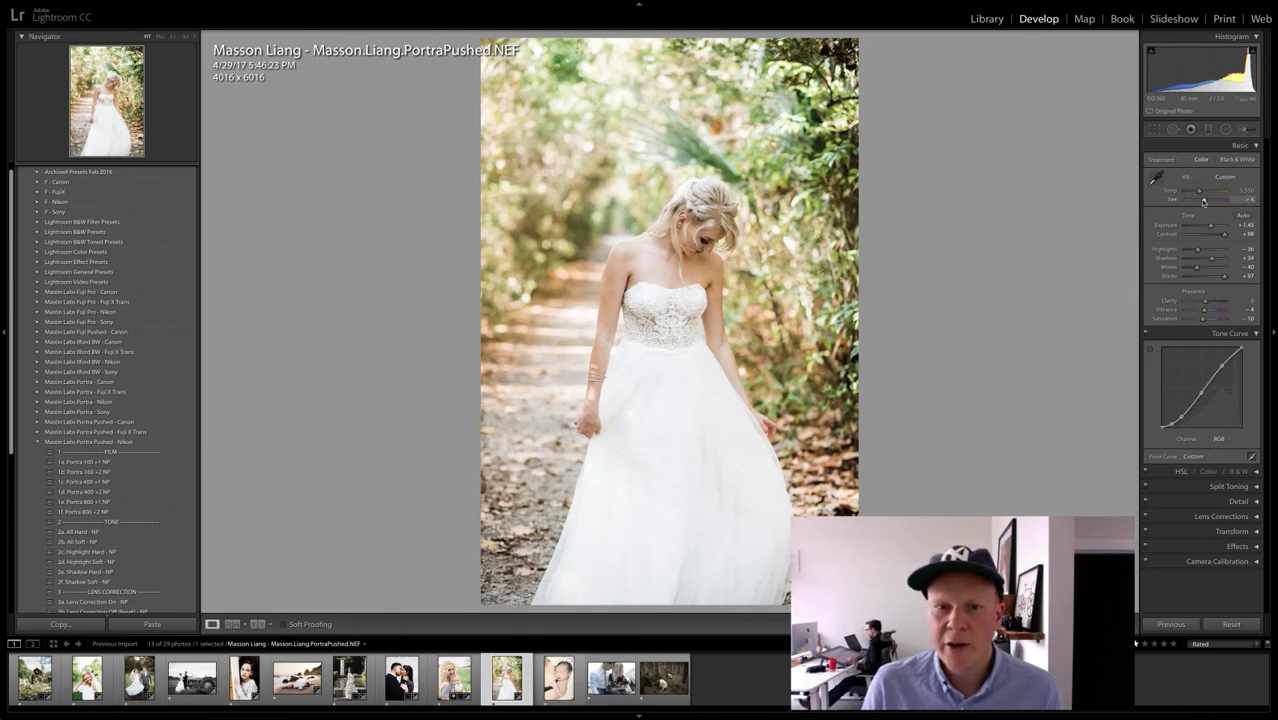
left_click_drag(1203, 201, 1203, 200)
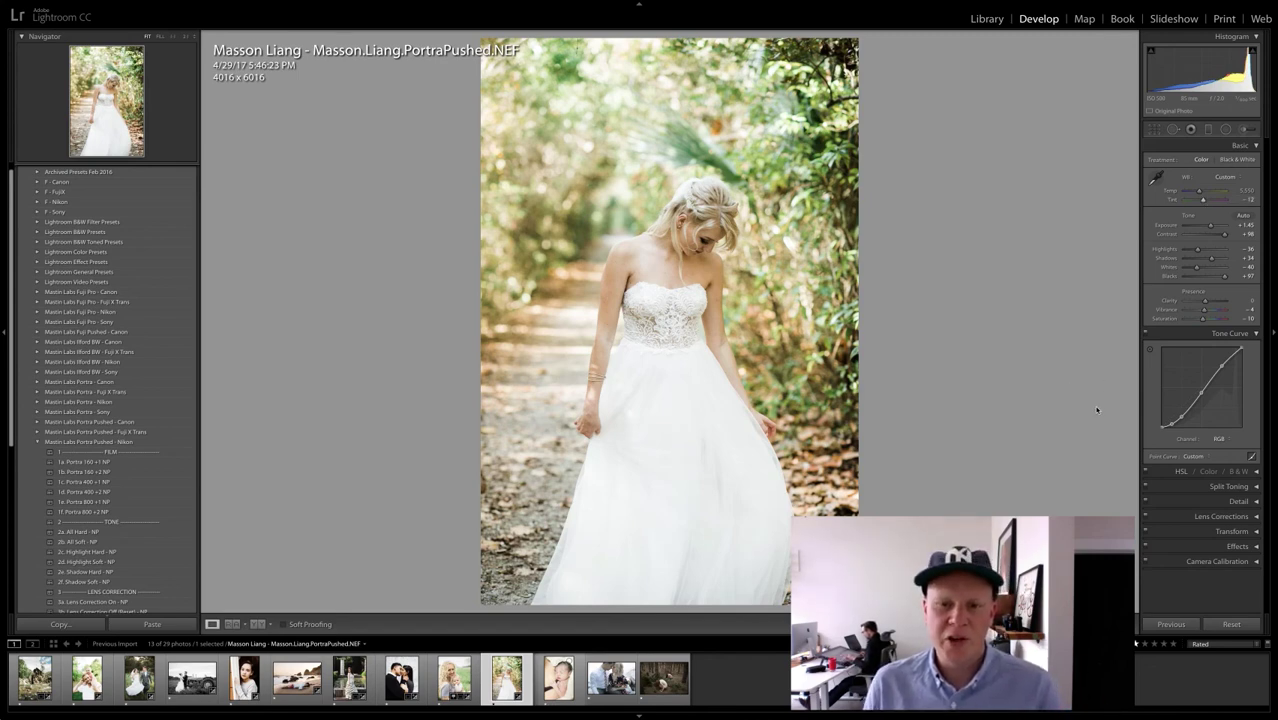
left_click(1231, 626)
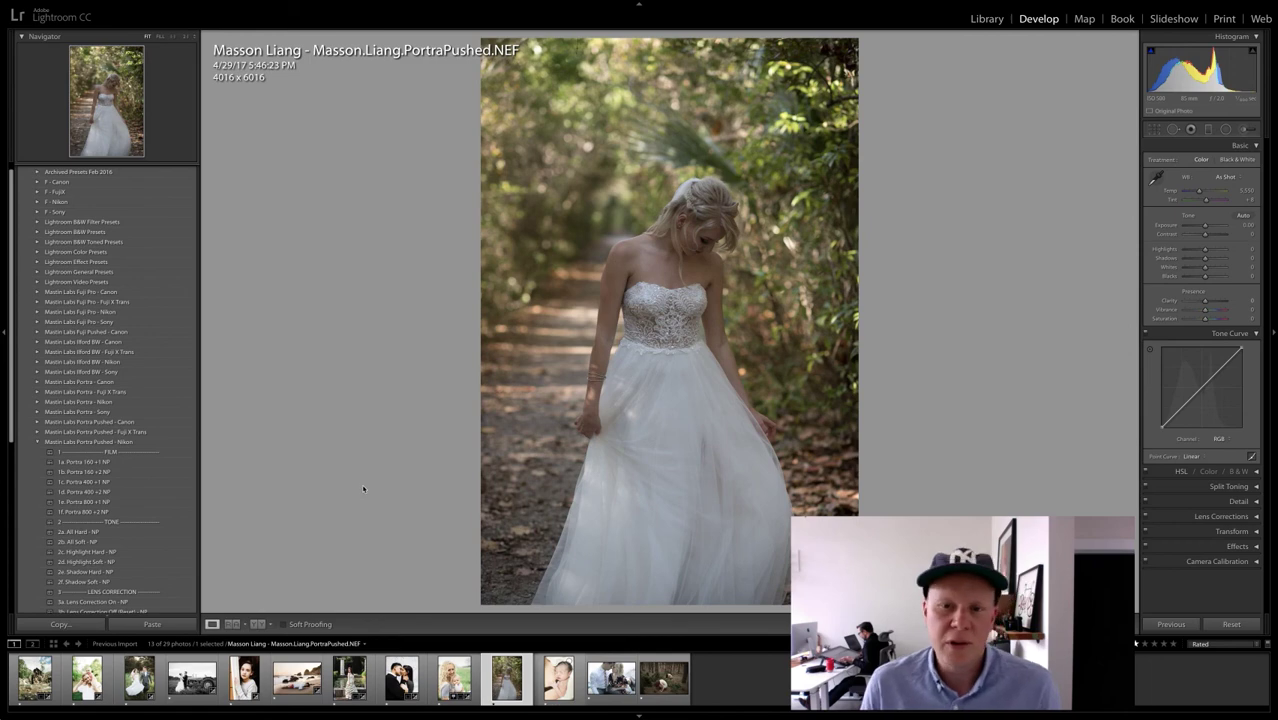
Step: Apply 1c. Portra 400 +1 NP with exposure +1.20 and tint +3 to the bride photo, and compare it with the original
left_click(84, 461)
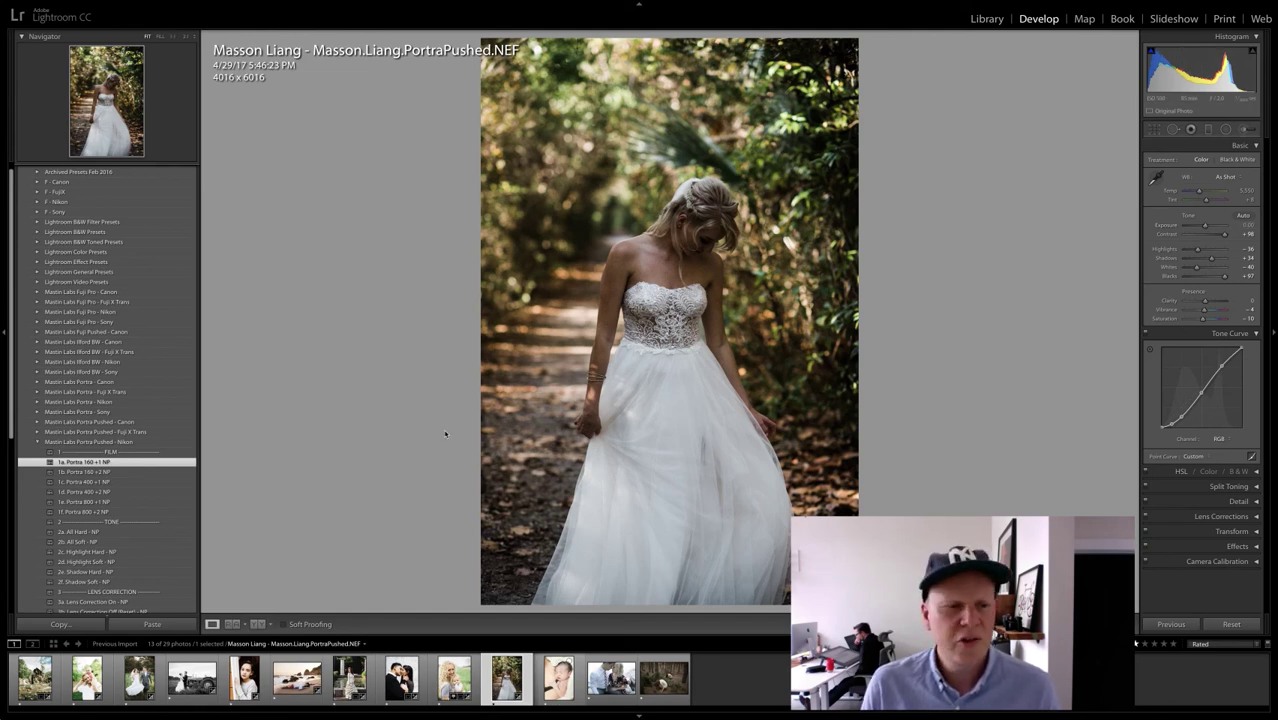
left_click(86, 482)
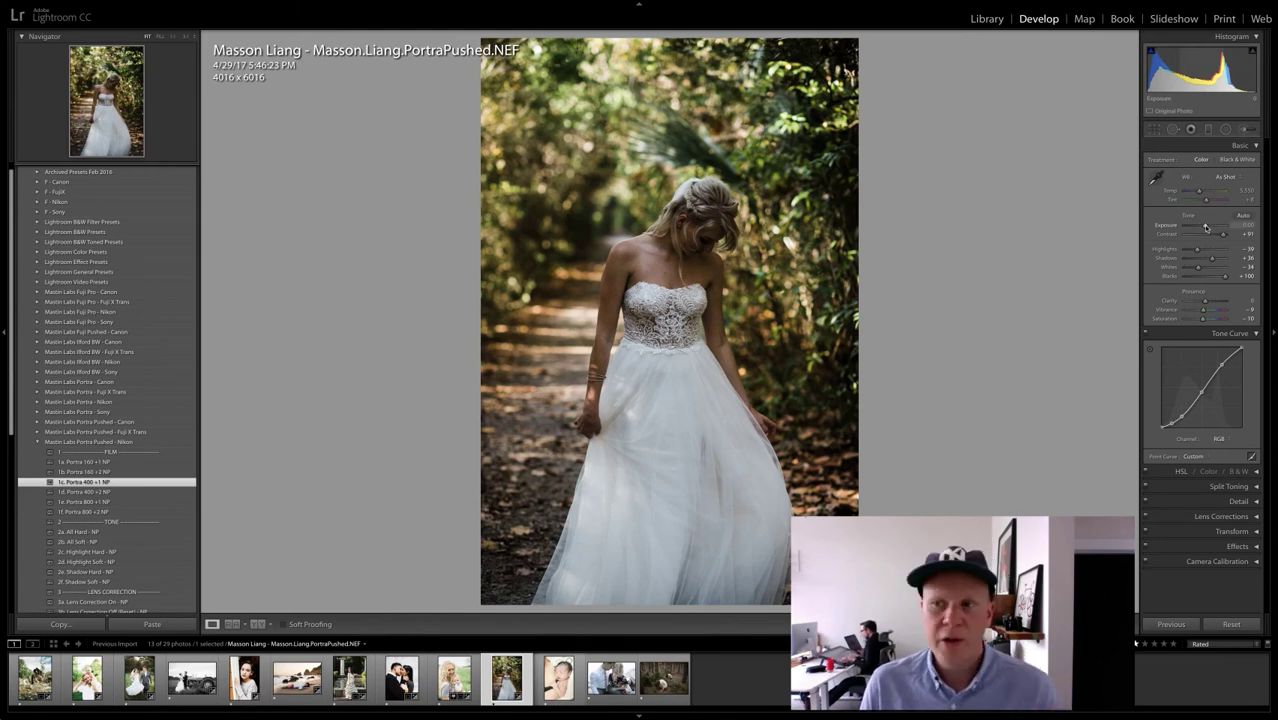
left_click_drag(1205, 228, 1210, 228)
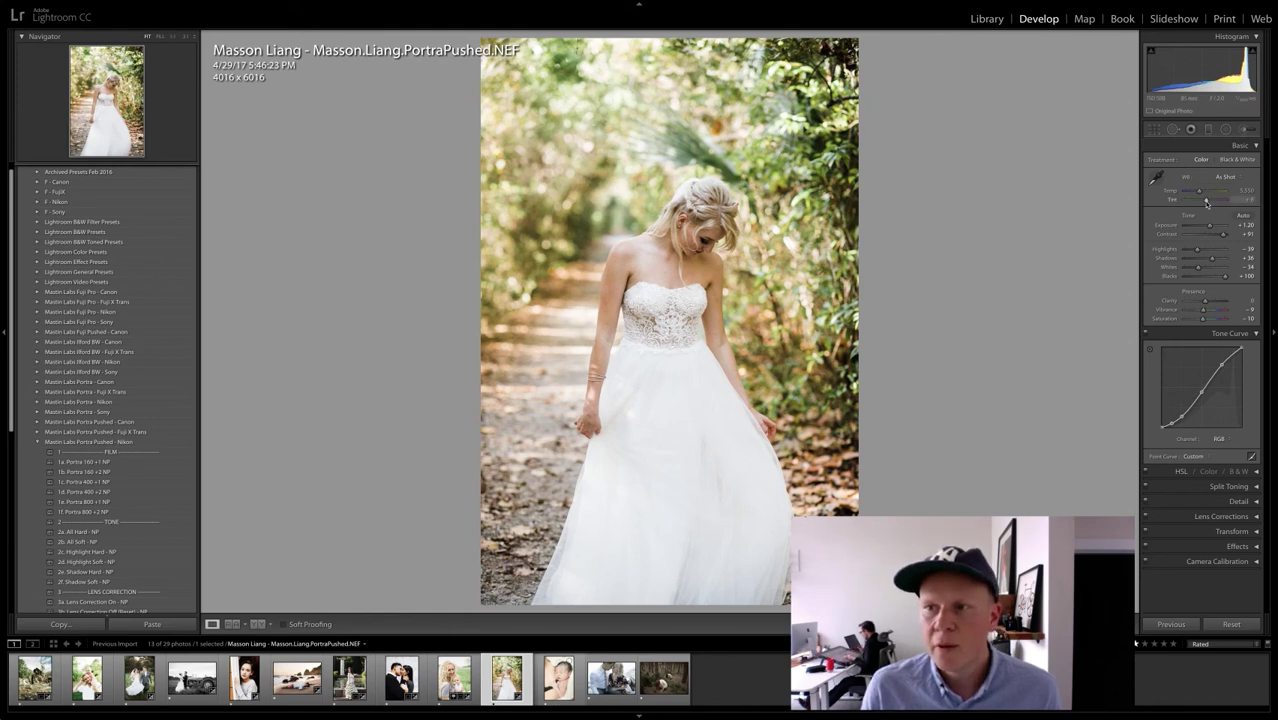
left_click_drag(1207, 202, 1206, 202)
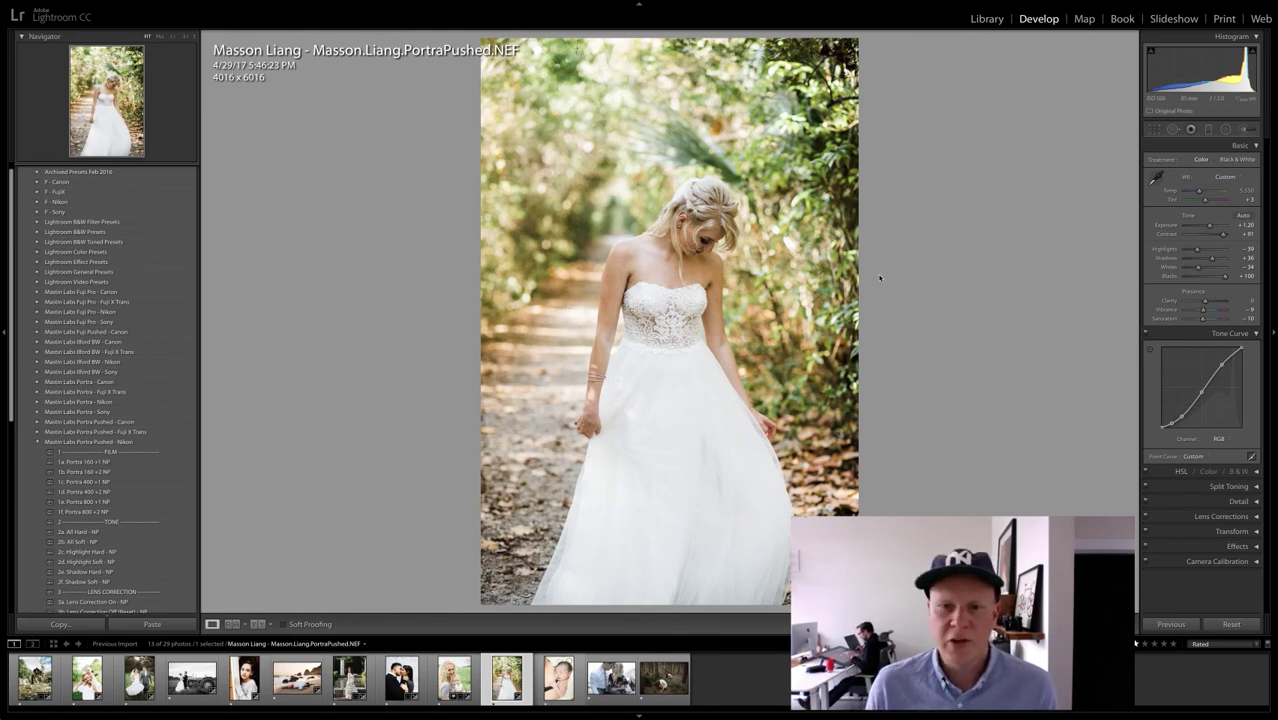
key("backslash")
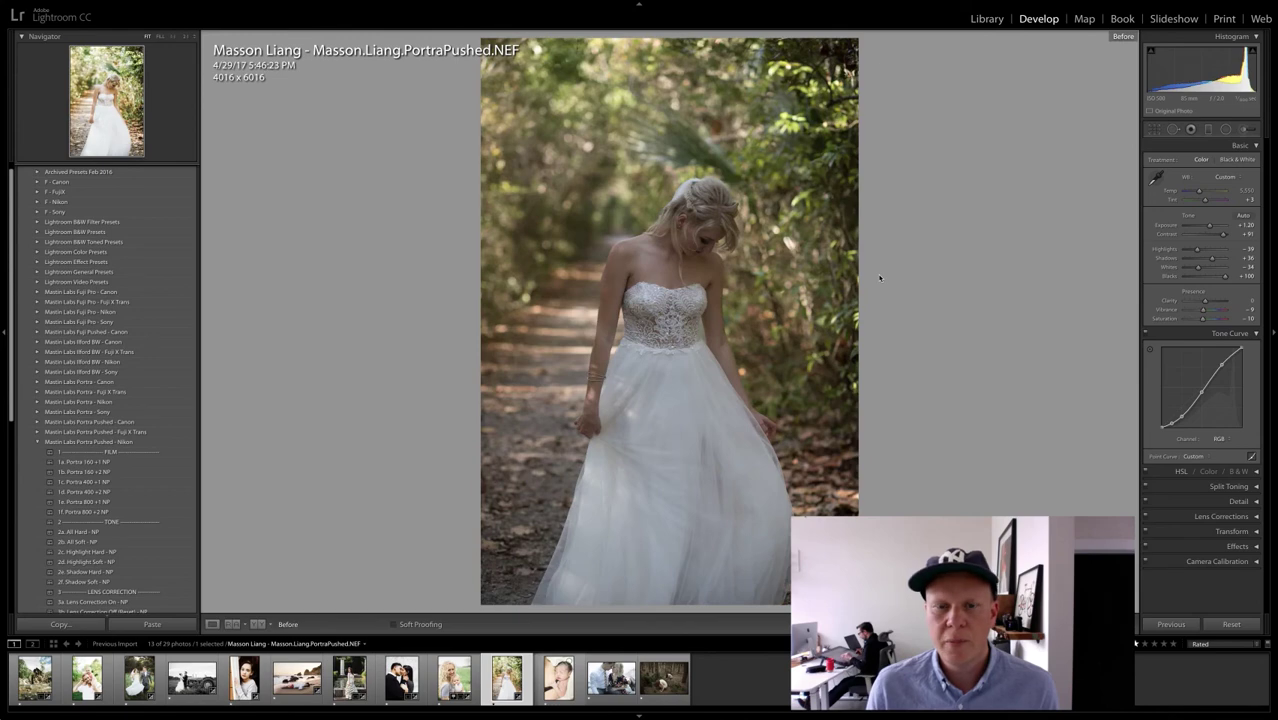
key("backslash")
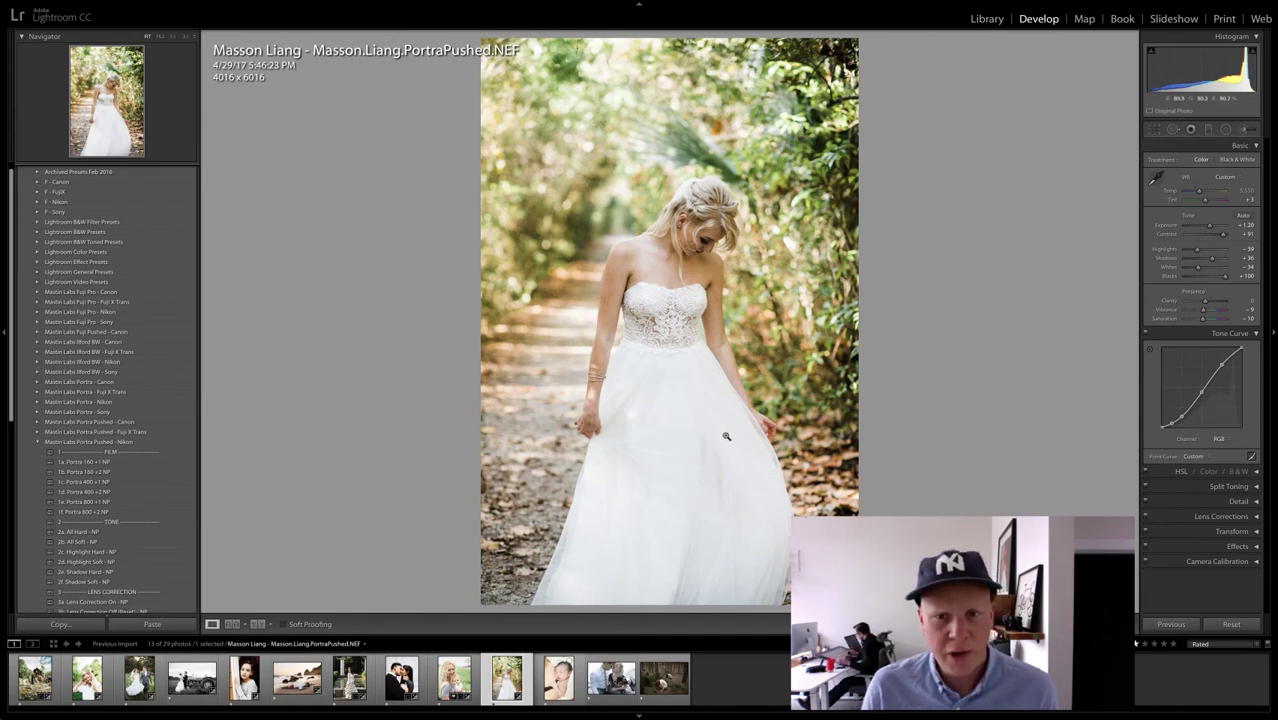
Step: Try the 2d. Highlight Soft - NP tone preset on the bride photo and undo it
scroll(130, 499, "down", 2)
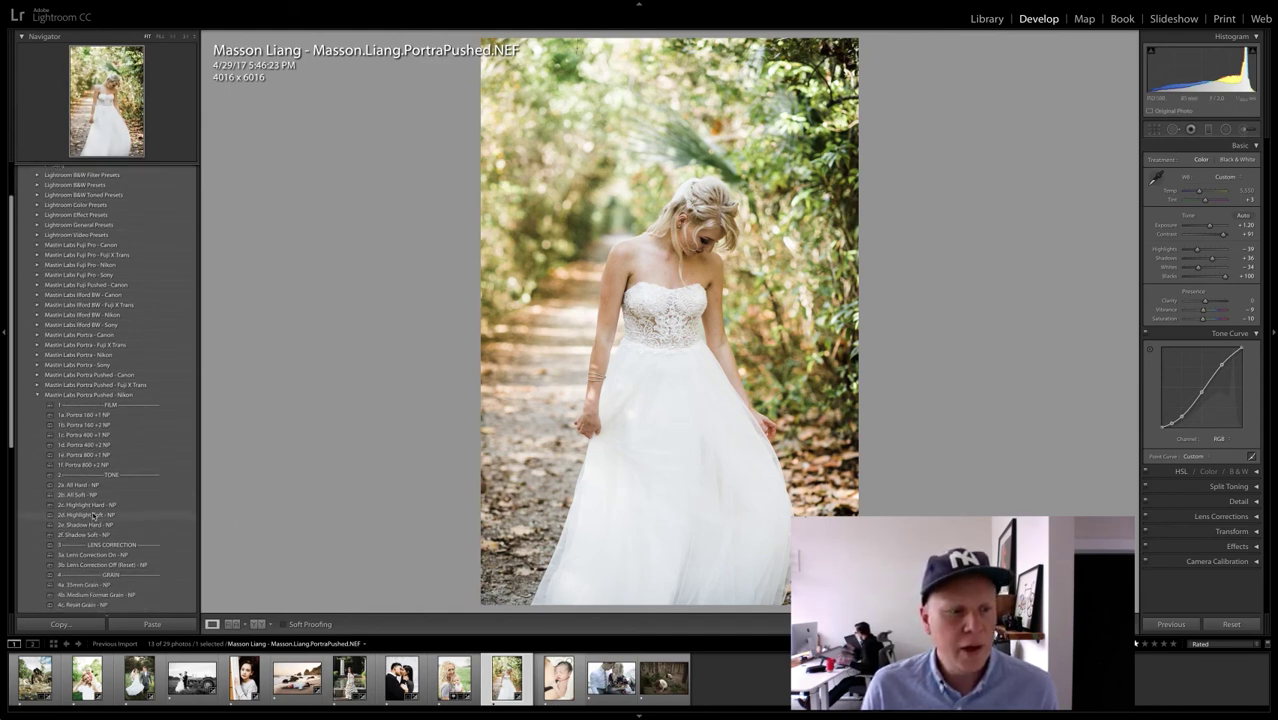
left_click(94, 515)
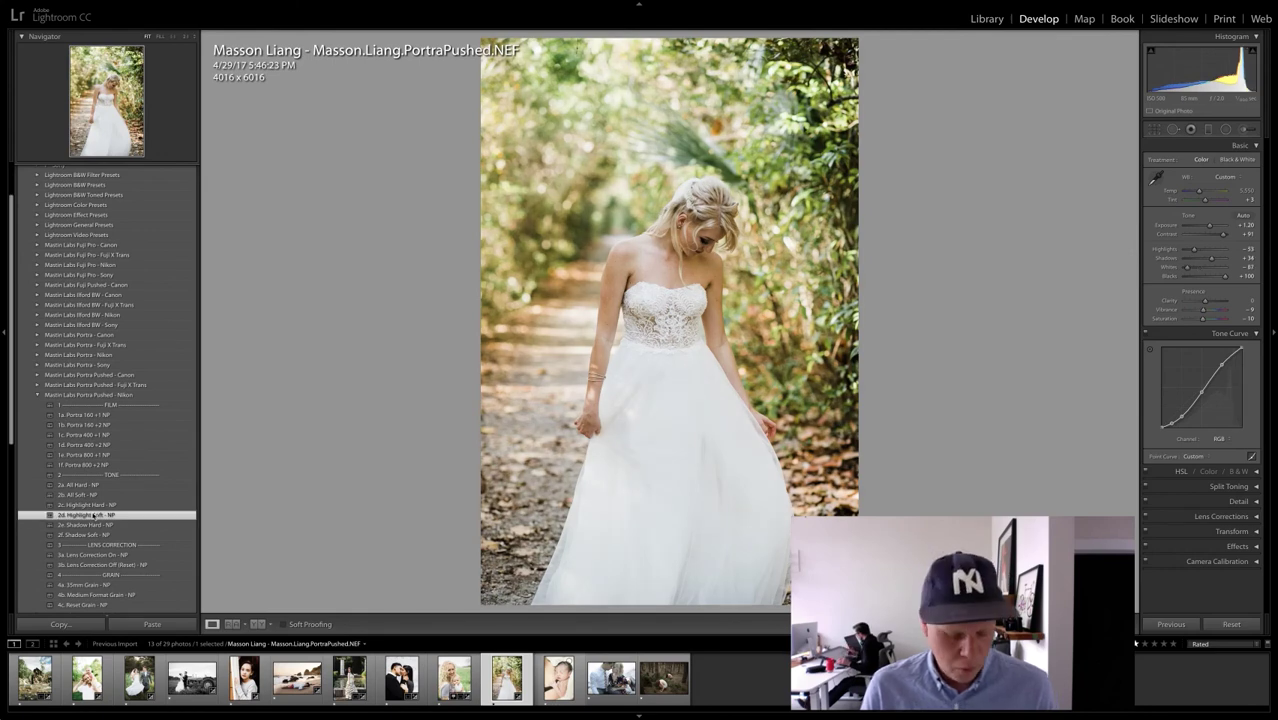
key("ctrl+z")
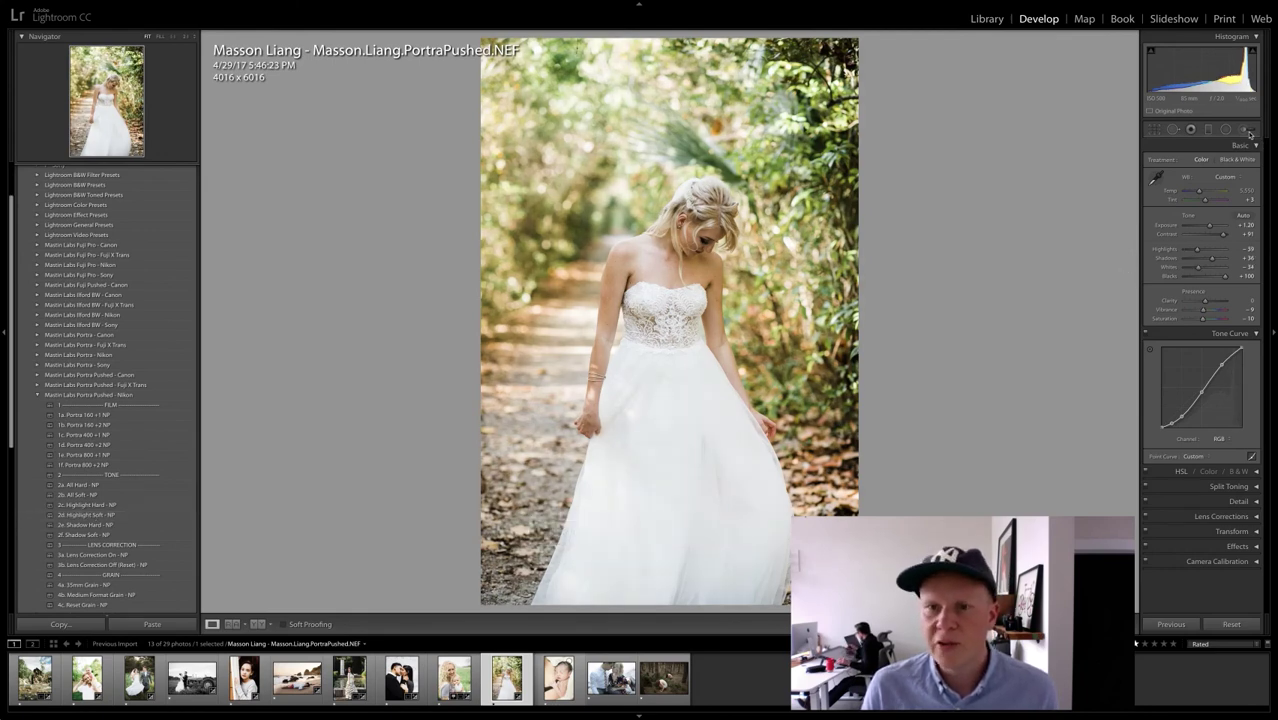
Step: Darken the bride's white dress locally with one dab of the adjustment brush at reduced exposure, and close the brush
left_click(1250, 133)
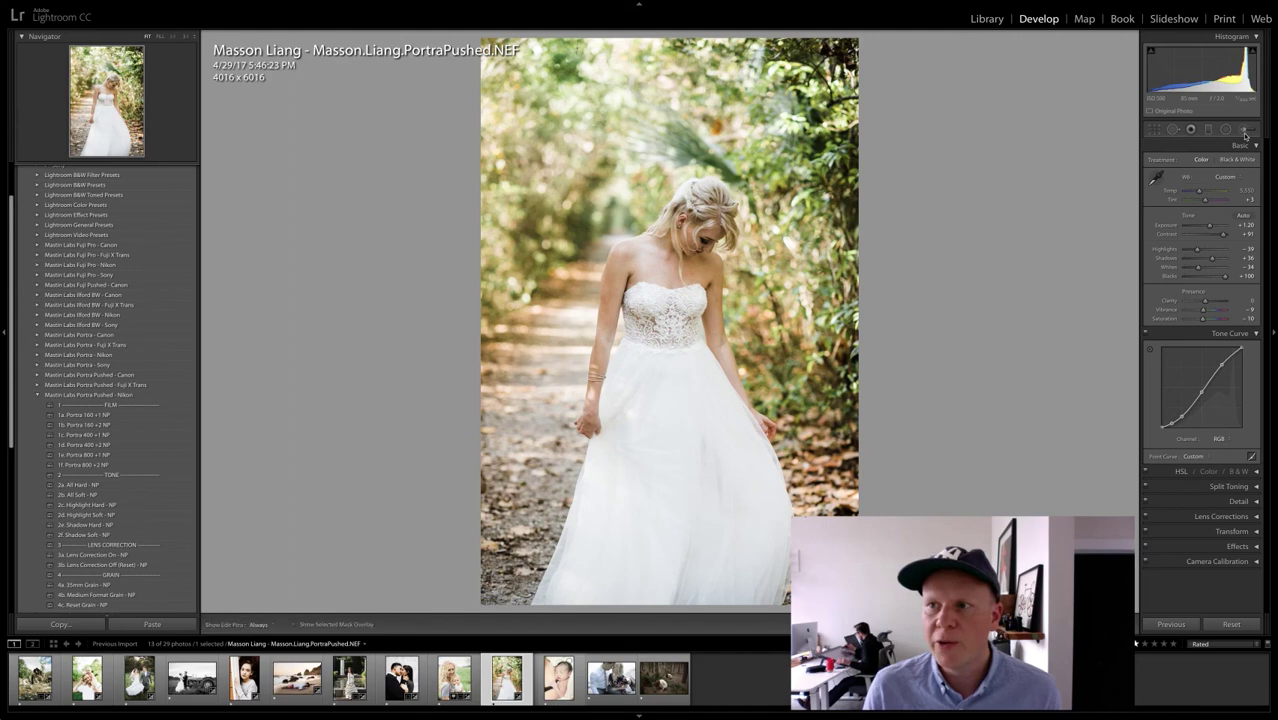
scroll(662, 491, "up", 6)
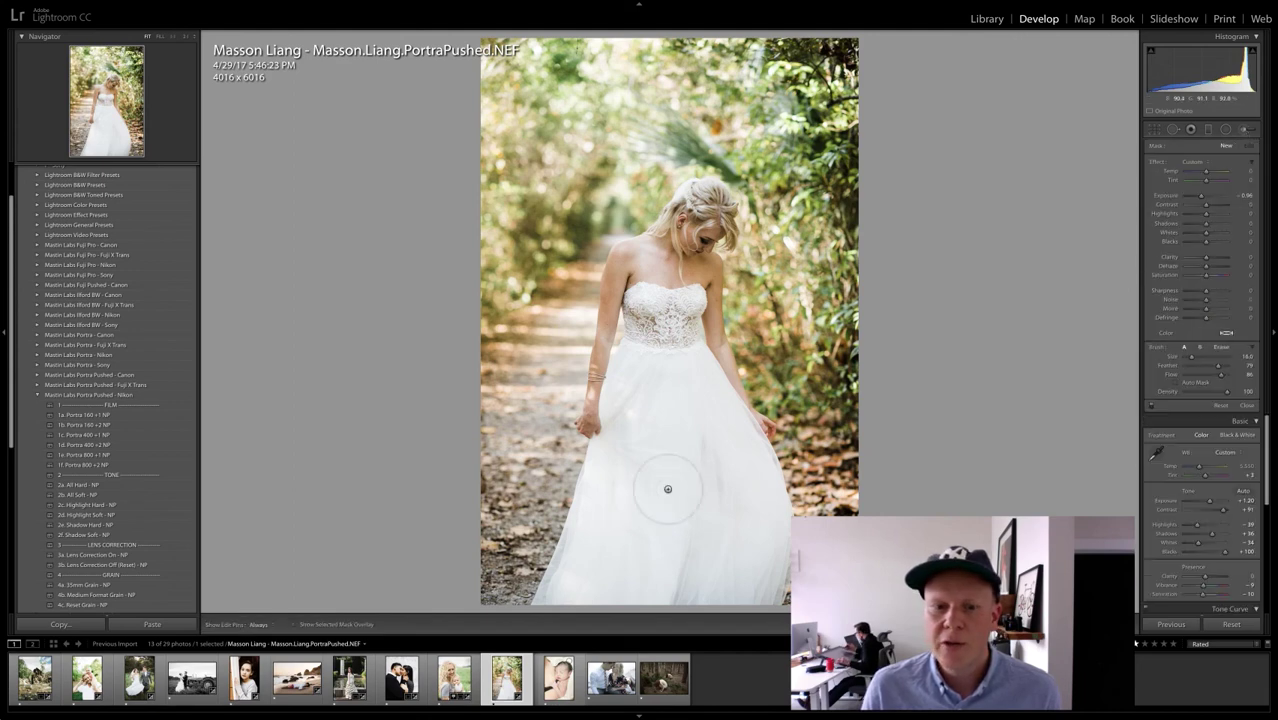
left_click(679, 421)
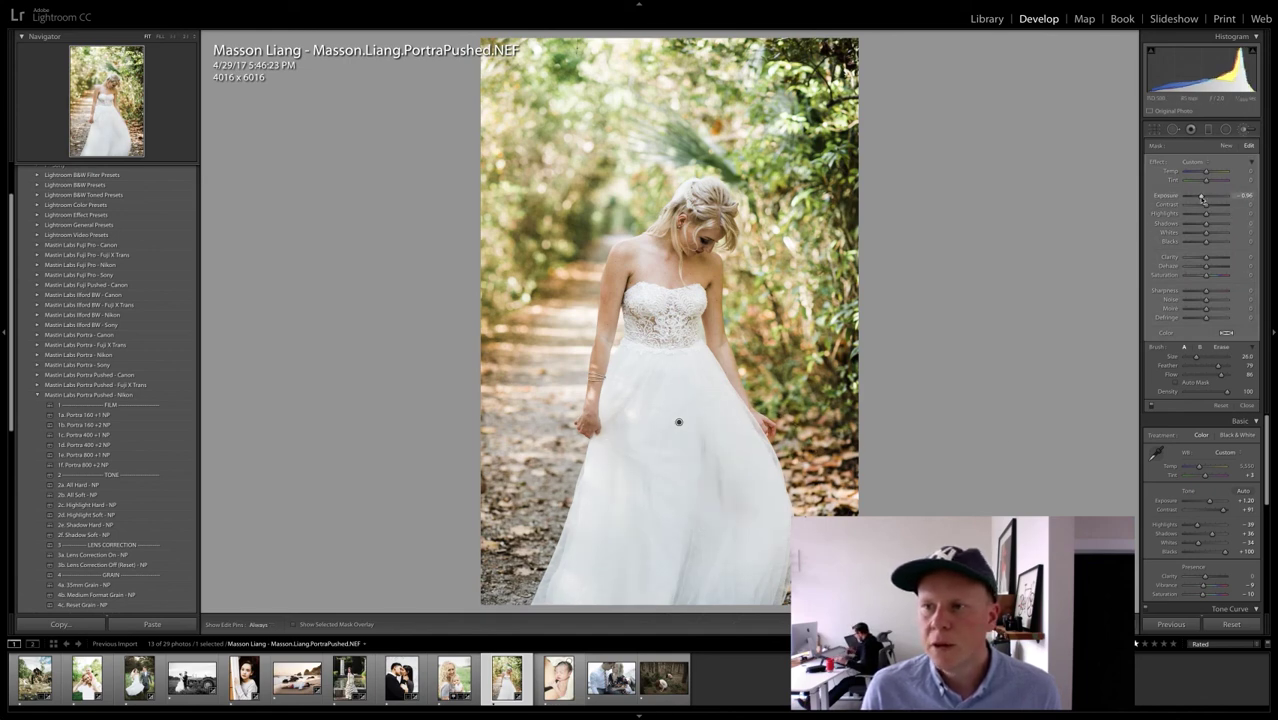
left_click_drag(1203, 199, 1204, 200)
left_click(1247, 129)
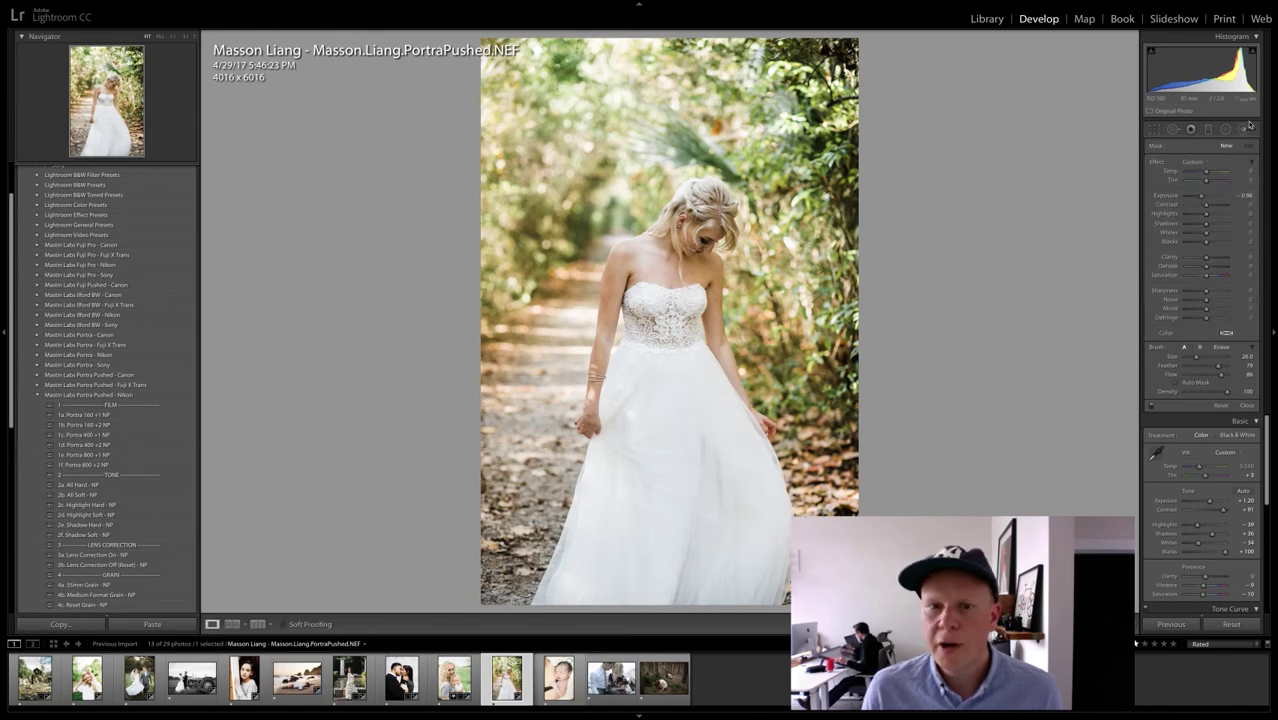
Step: Set the bride photo's temperature to 5,672 and exposure to +1.35, and compare the edit with the original
left_click_drag(1199, 193, 1211, 228)
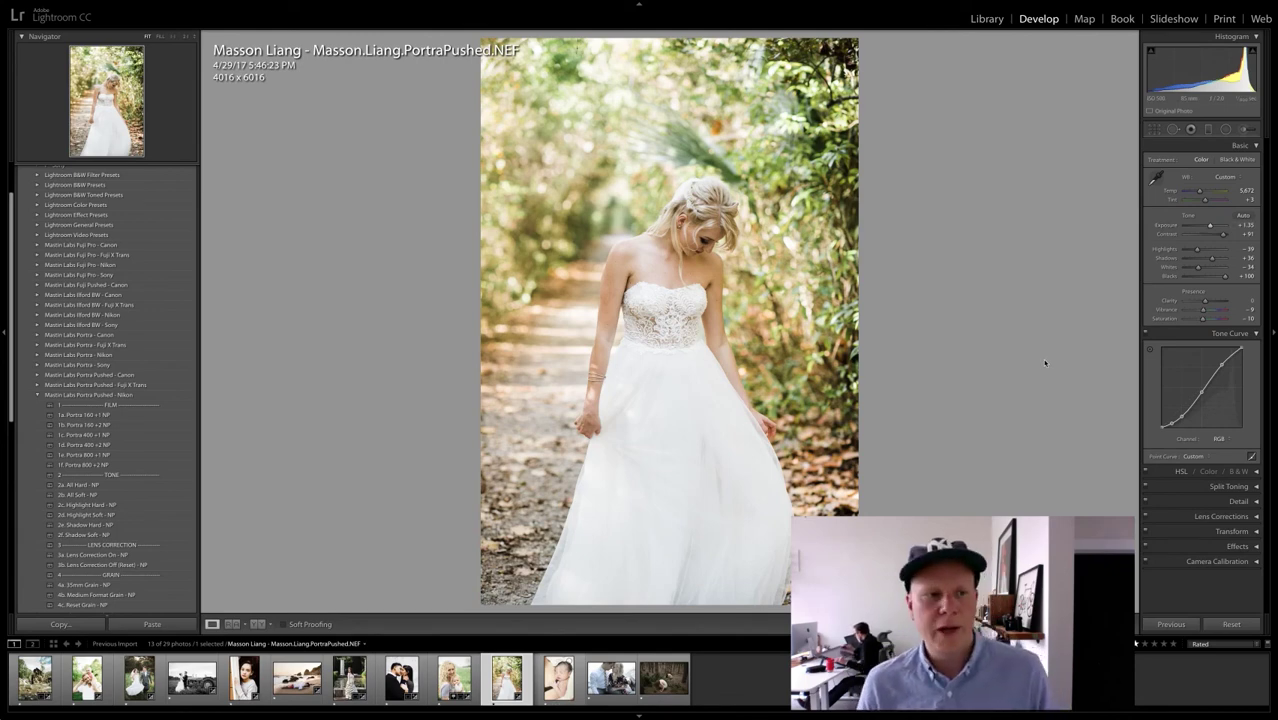
key("backslash")
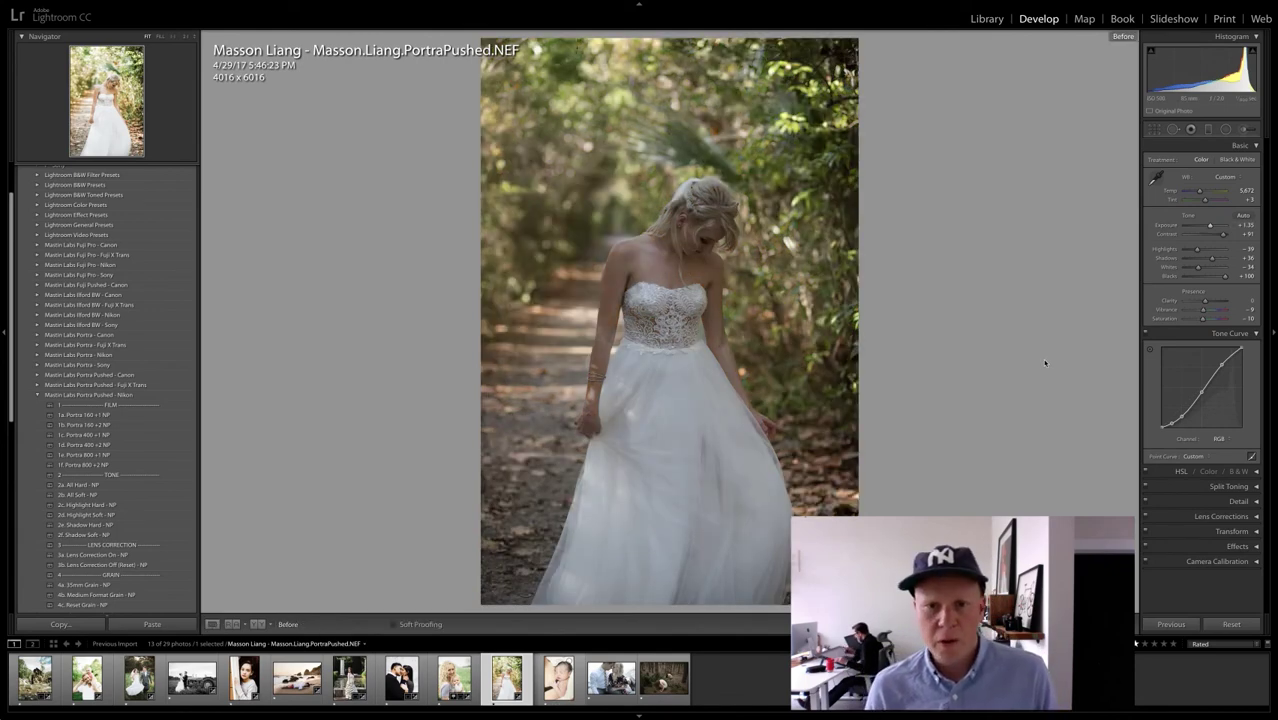
key("backslash")
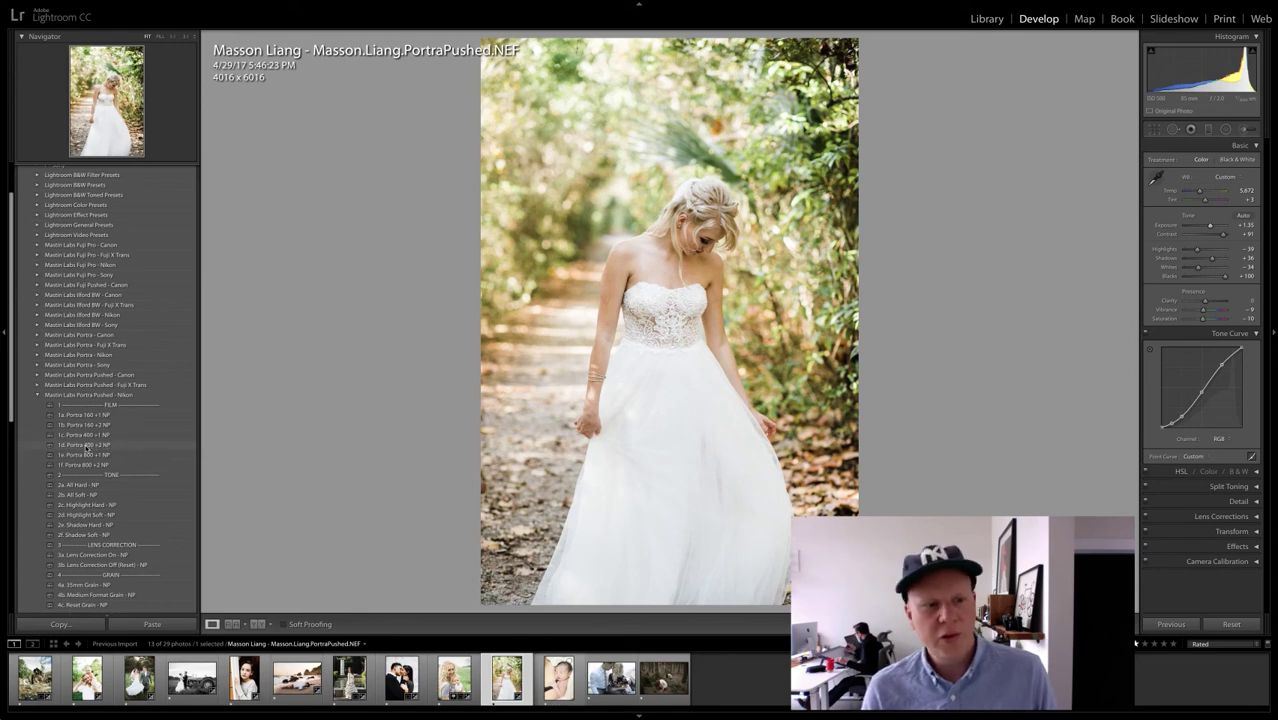
Step: Apply the 1d. Portra 400 +2 NP film preset to the bride photo
left_click(87, 446)
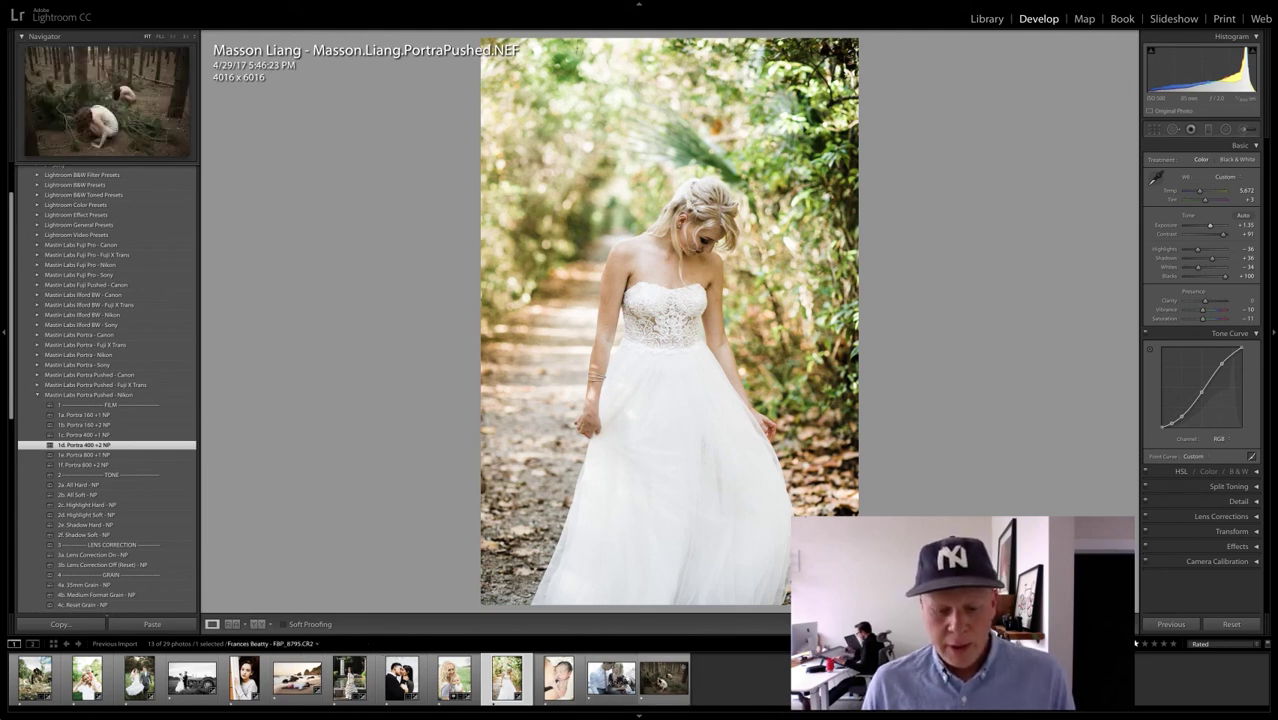
Step: Switch to the forest photo FBP_8795.CR2 and show the Mastin Labs Portra Pushed - Canon presets instead of the Nikon ones
left_click(664, 678)
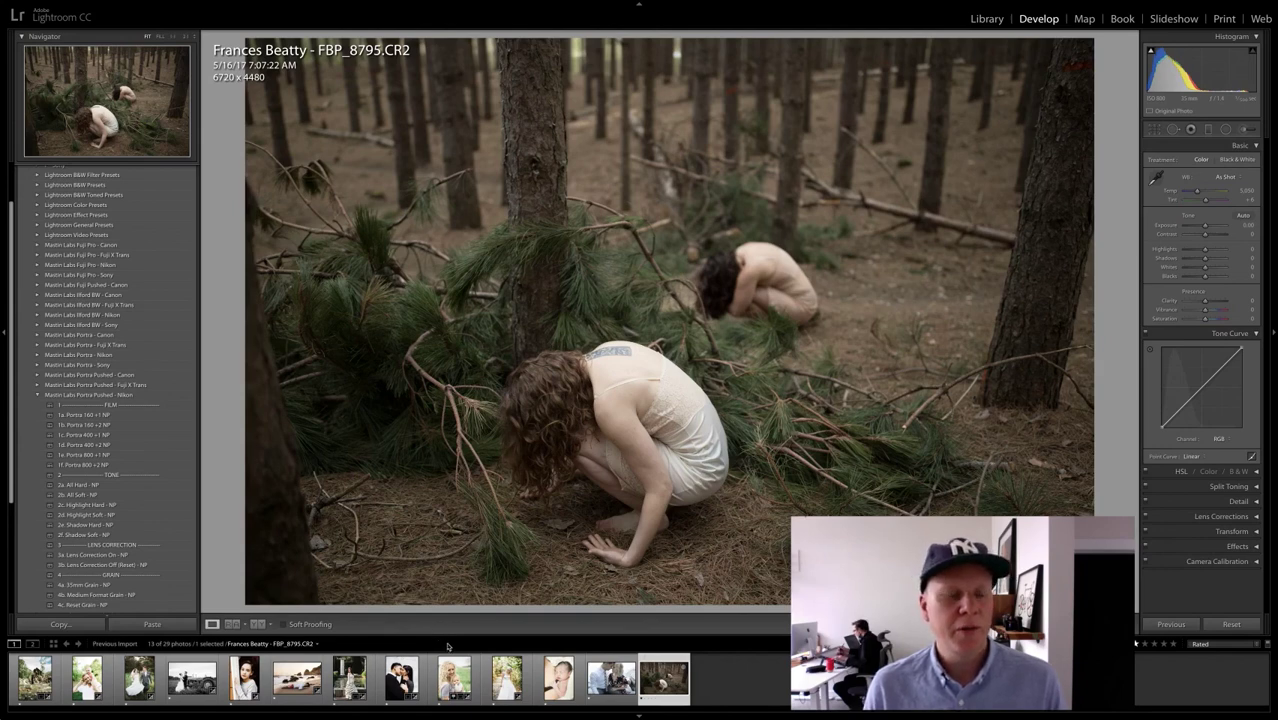
left_click(37, 395)
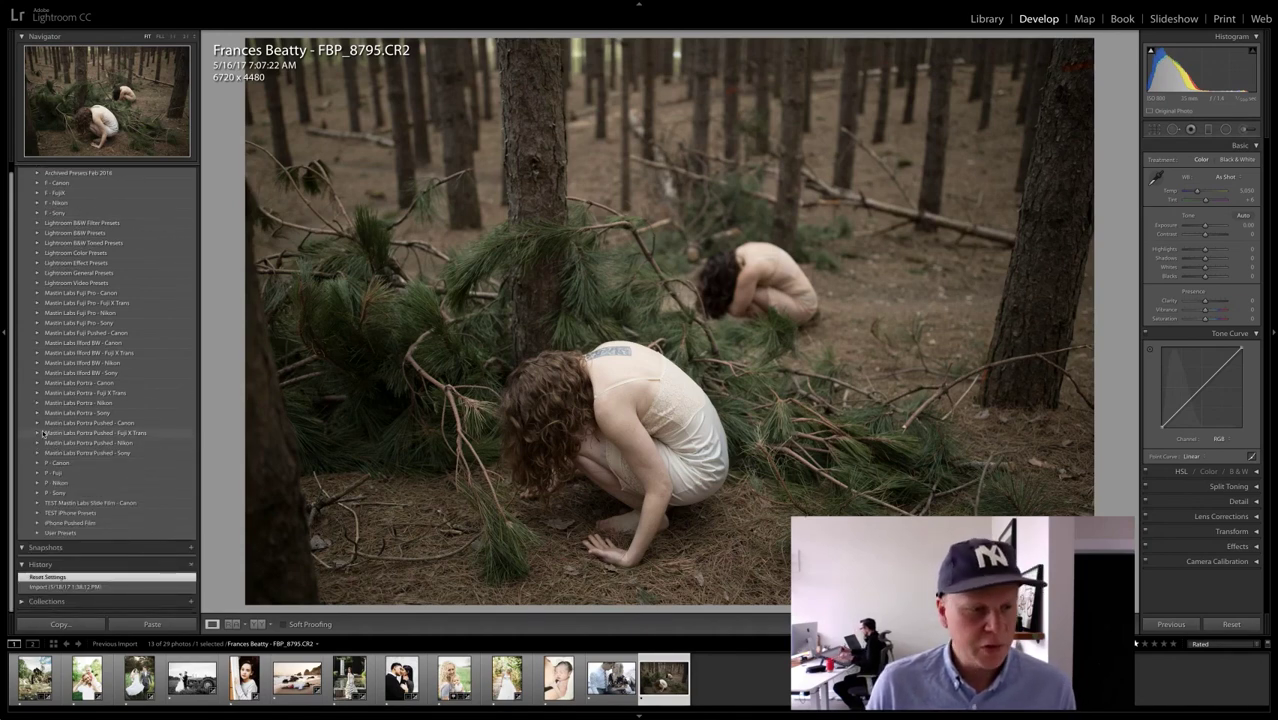
left_click(37, 423)
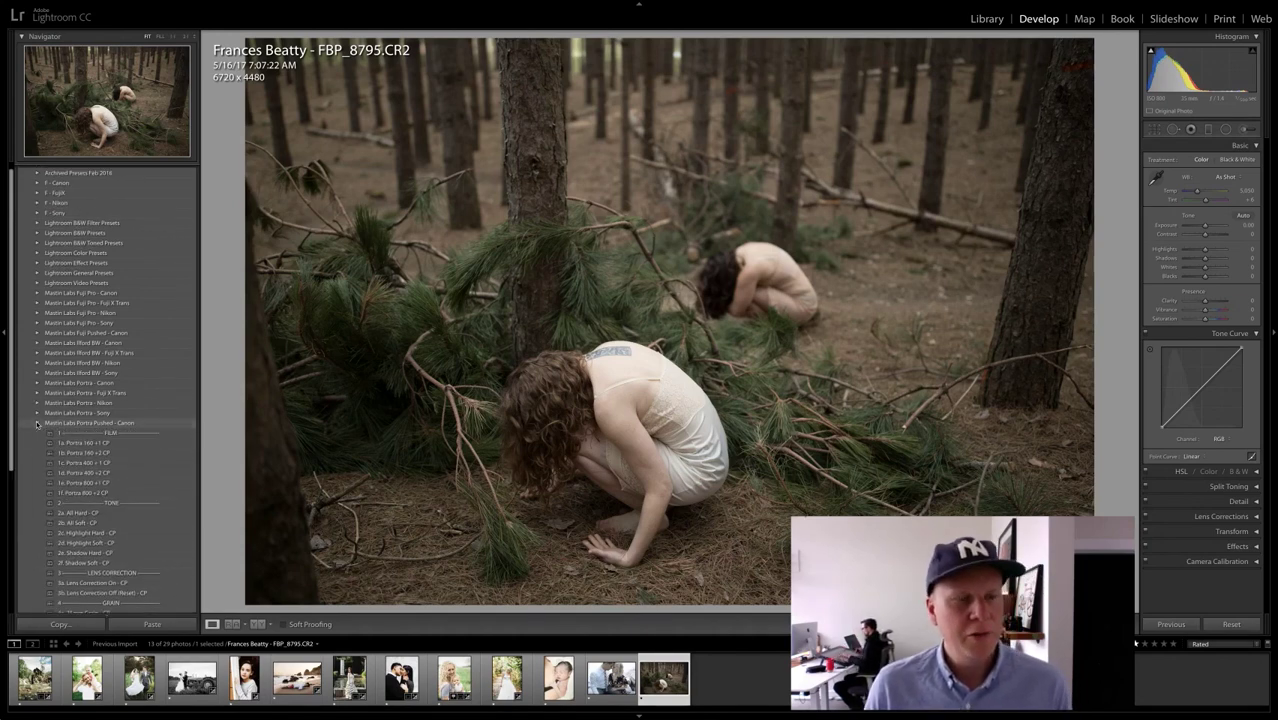
Step: Apply 1a. Portra 160 +1 CP and 2f. Shadow Soft - CP with exposure +0.25 to the forest photo, and compare it with the original
left_click(92, 445)
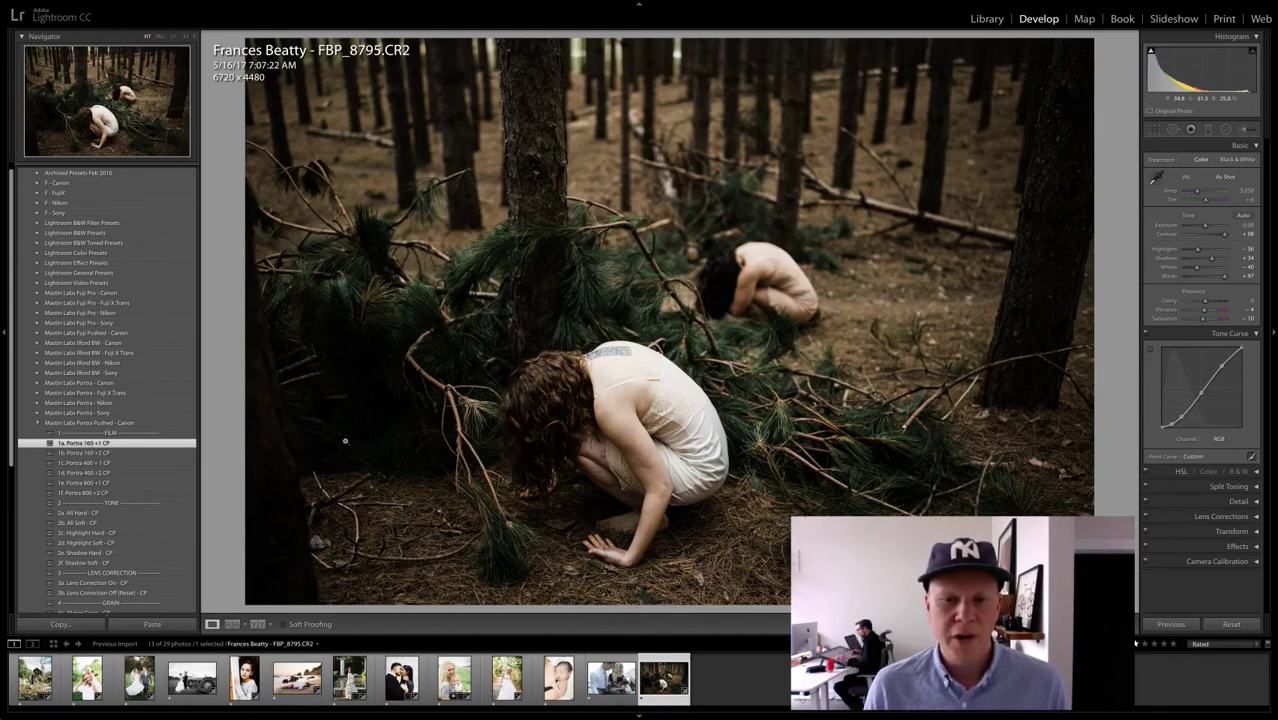
left_click(96, 563)
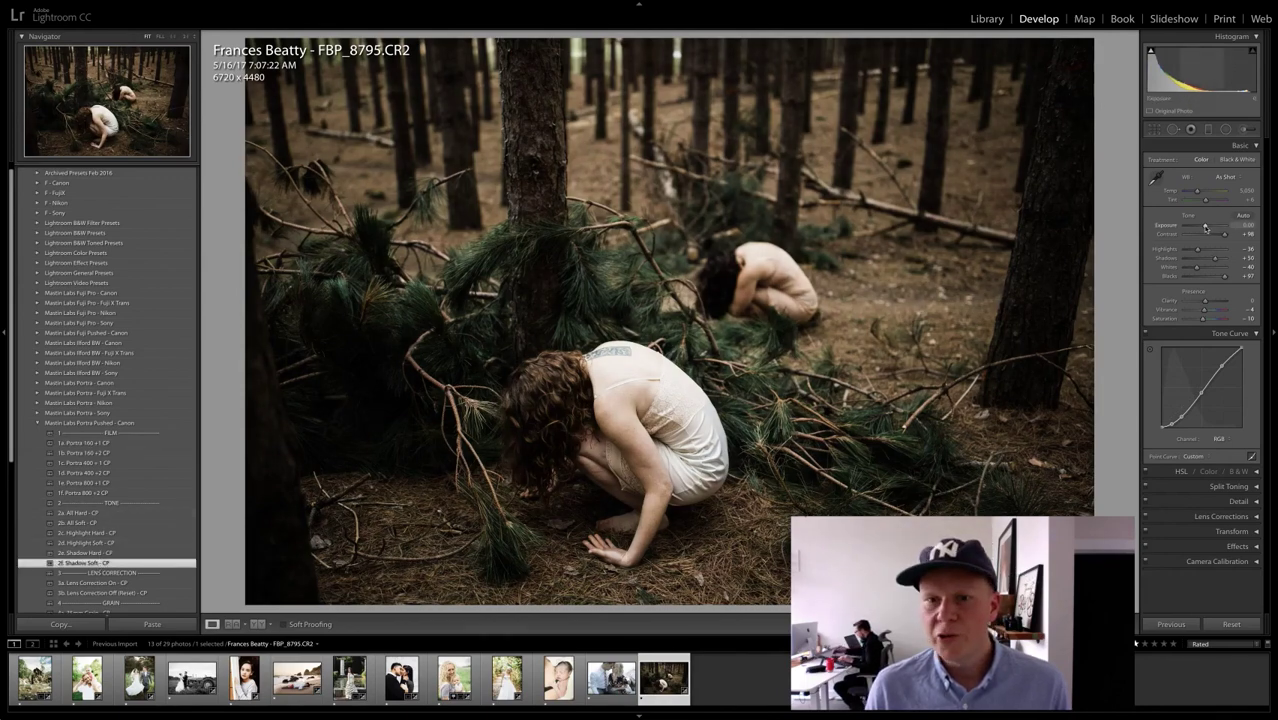
left_click_drag(1205, 227, 1207, 227)
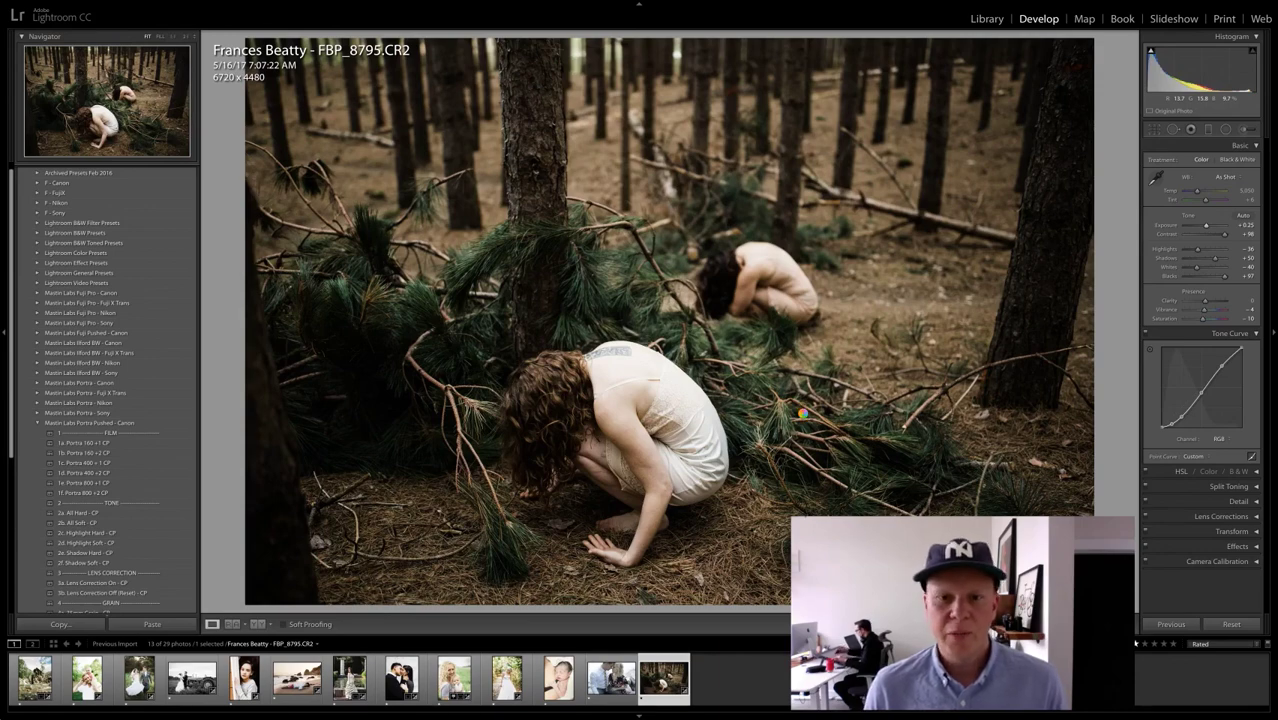
key("backslash")
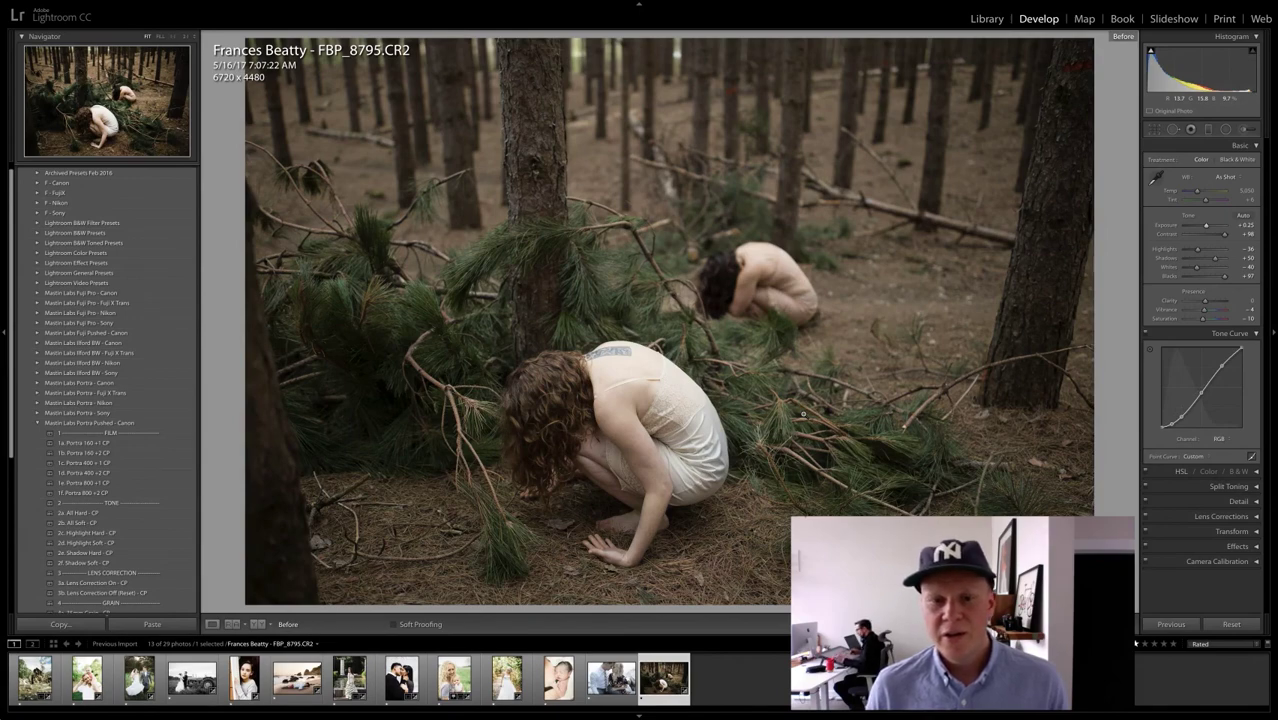
key("backslash")
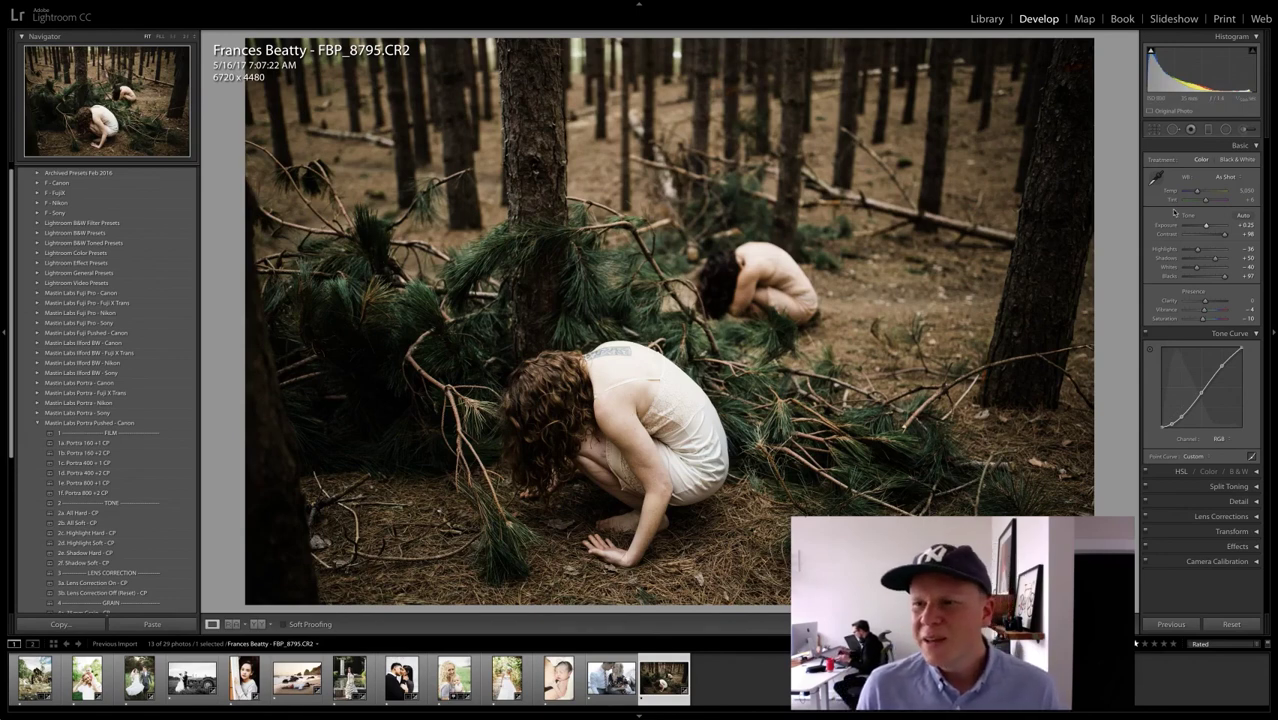
Step: Set the forest photo's temperature to 4,815 and darken the back of the foreground woman's dress with the adjustment brush
left_click_drag(1202, 196, 1203, 196)
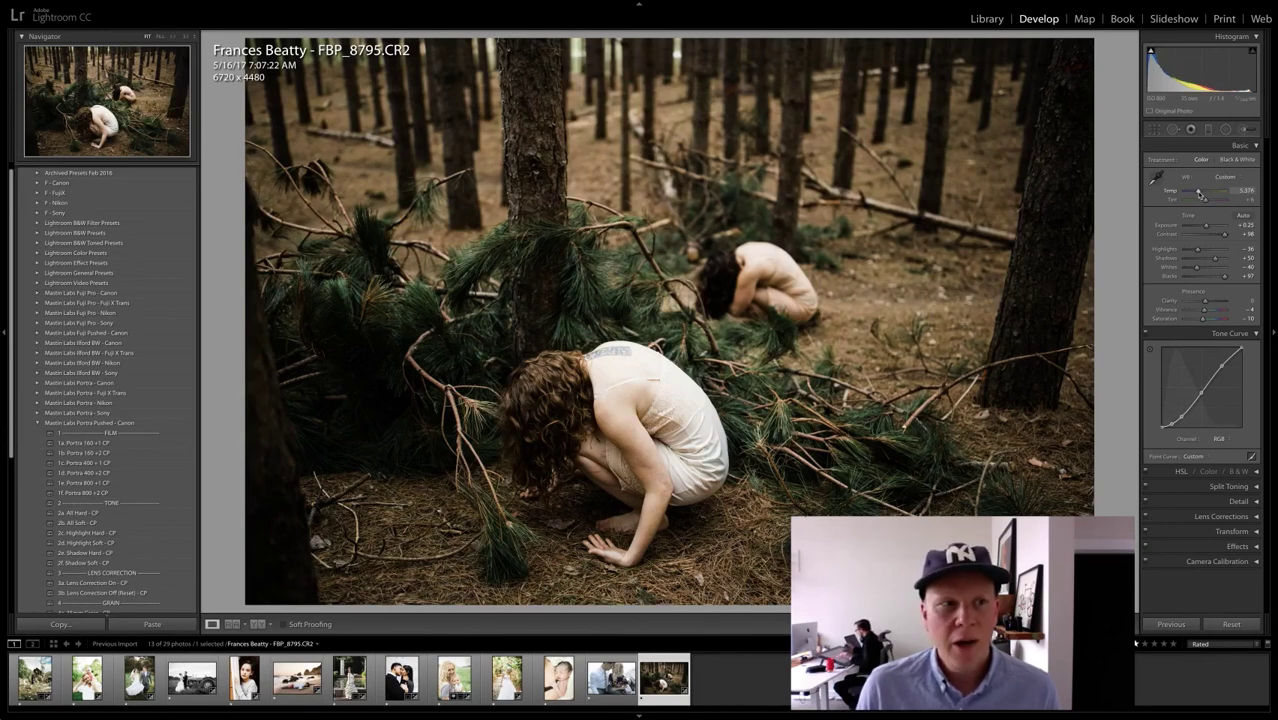
left_click_drag(1202, 196, 1197, 193)
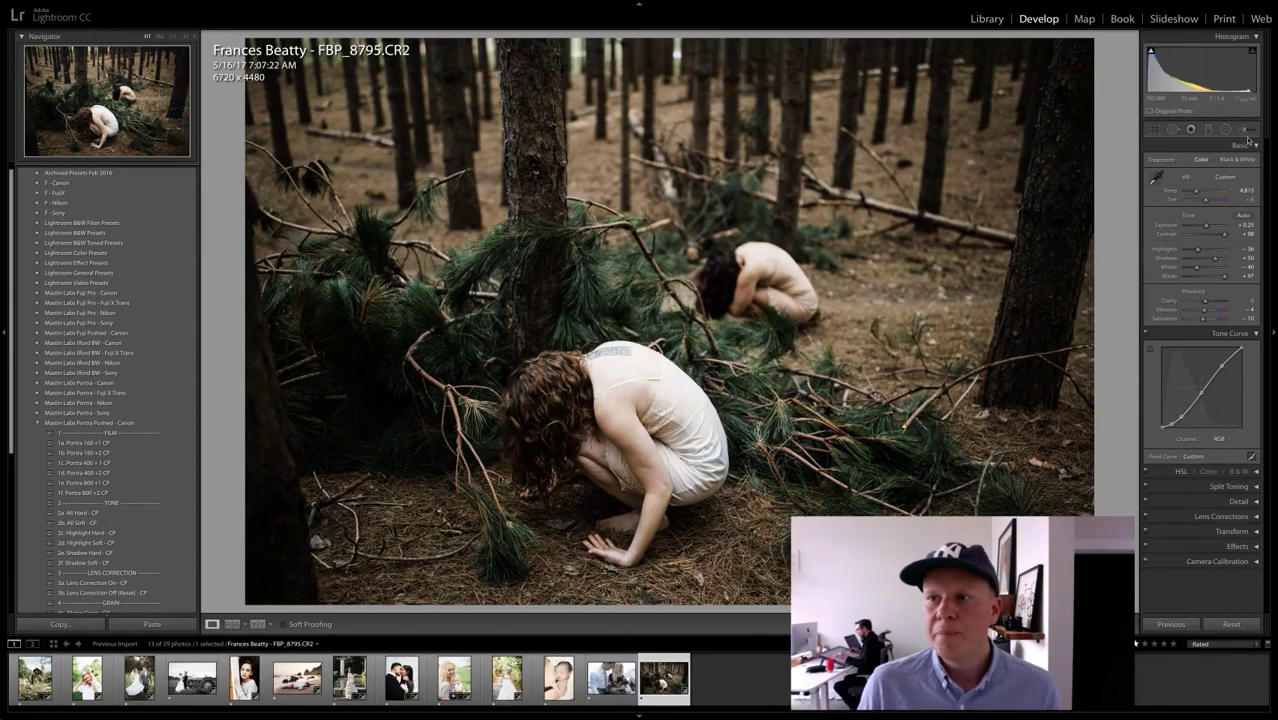
key("k")
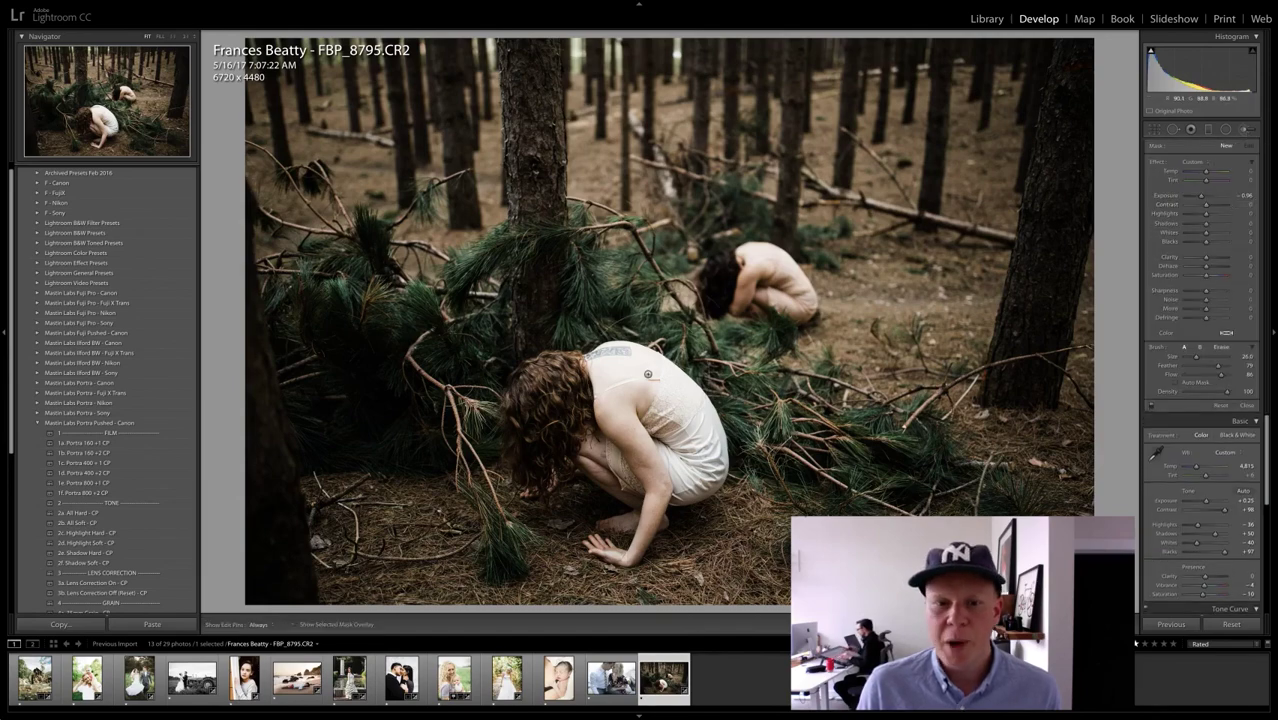
left_click(646, 372)
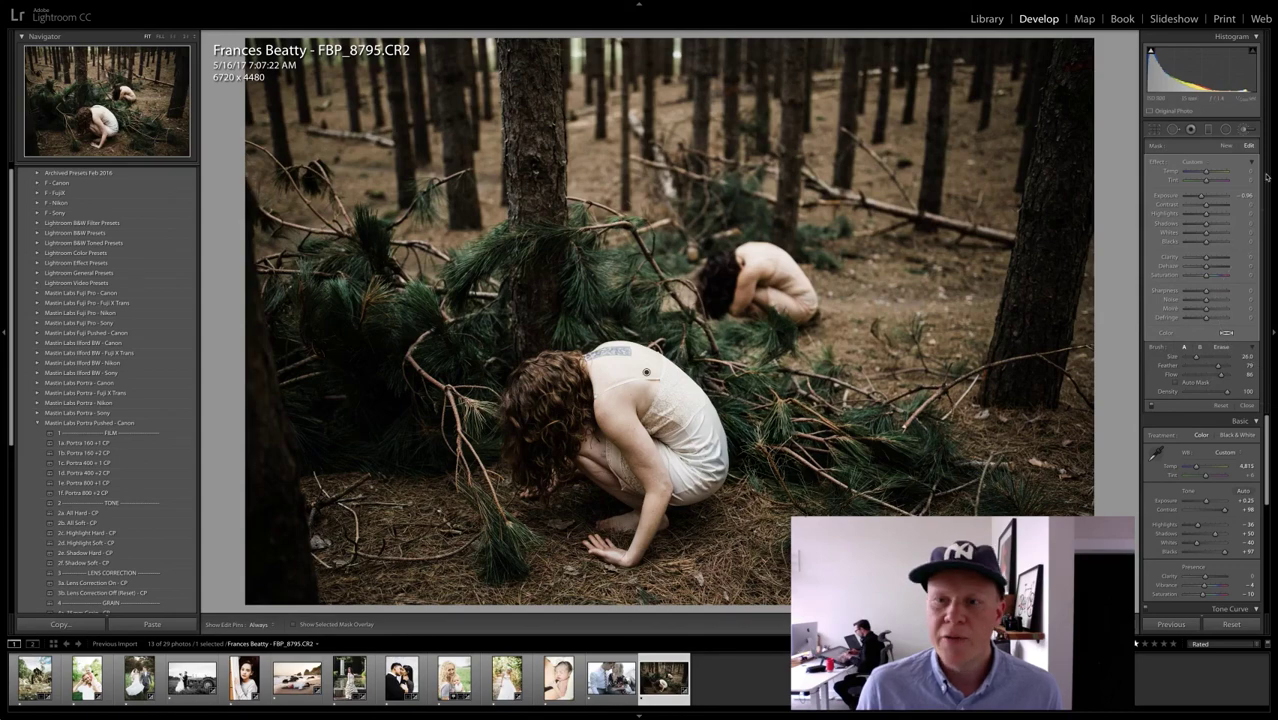
left_click(1246, 131)
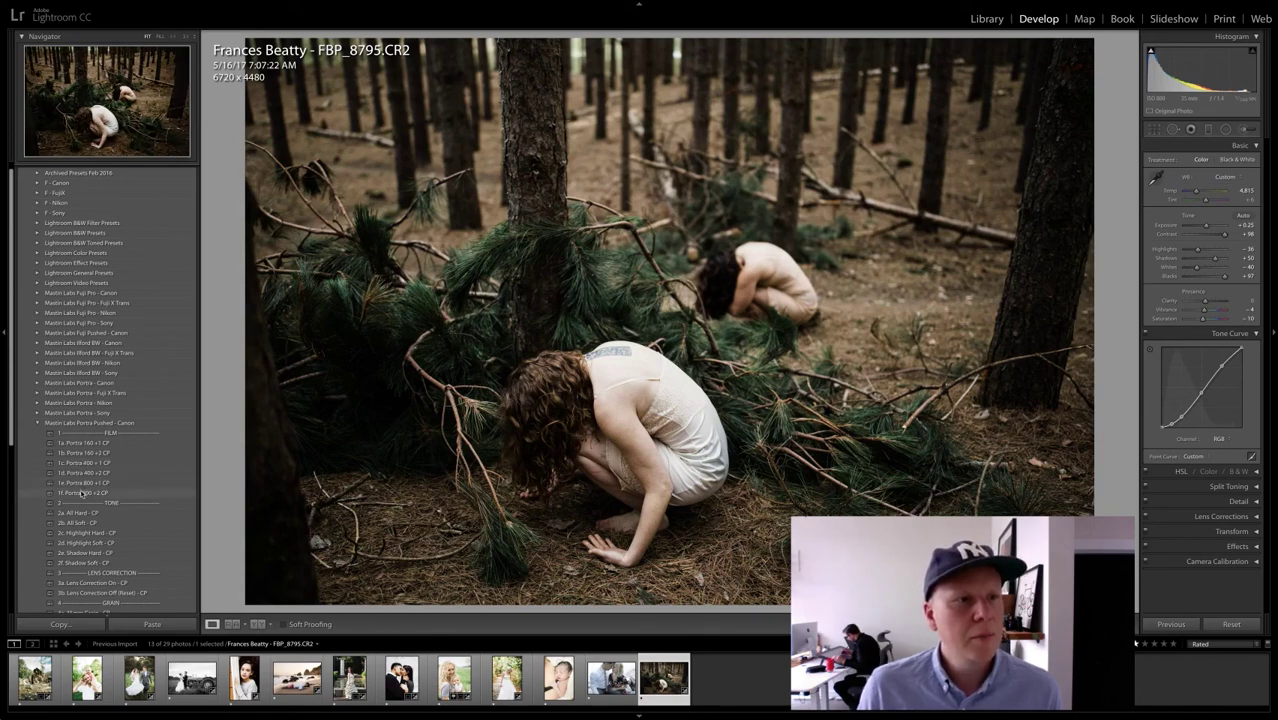
Step: Apply the 1f. Portra 800 +2 CP film preset to the forest photo with exposure +0.40
left_click(82, 493)
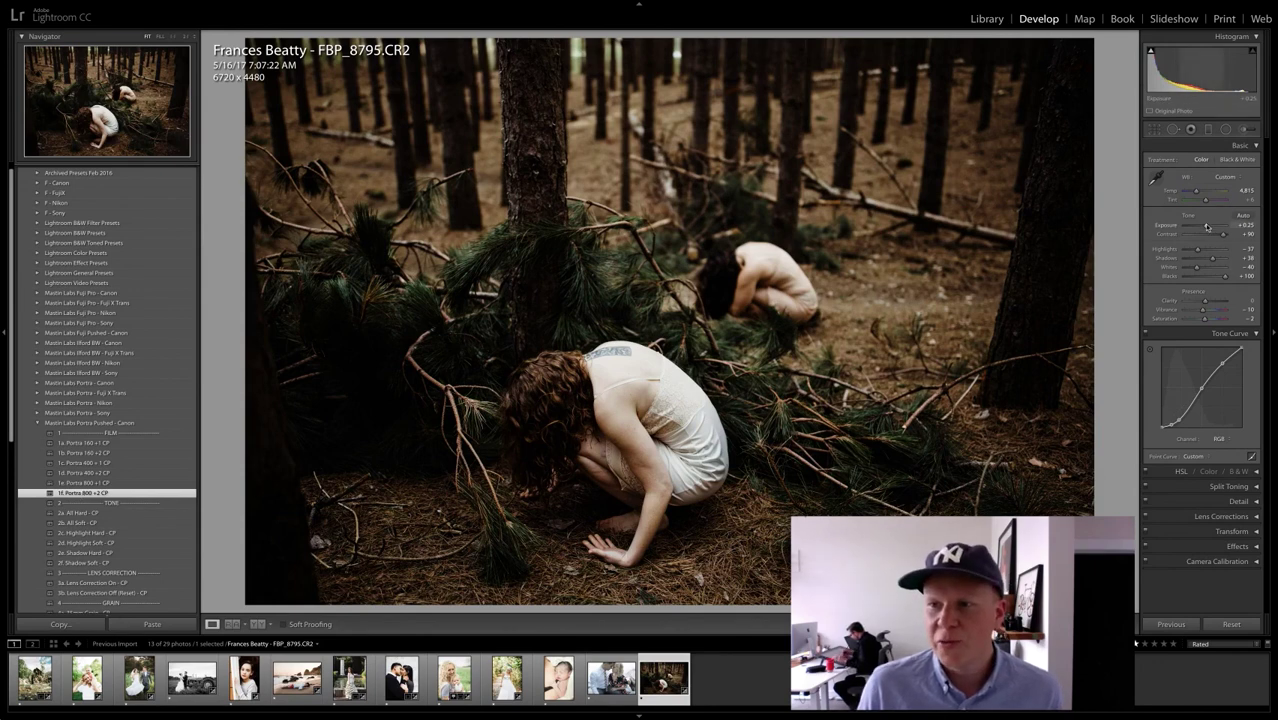
left_click_drag(1205, 226, 1209, 227)
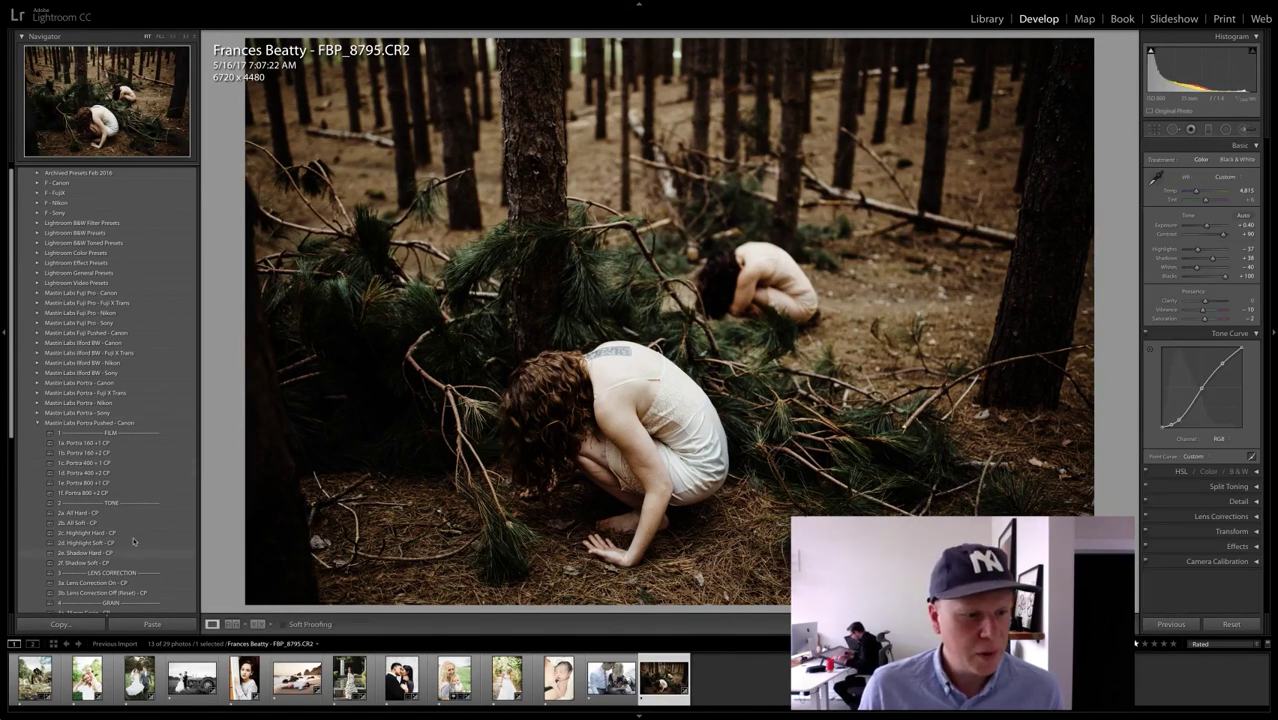
Step: Apply 3a. Lens Correction On - CP to the forest photo and compare it with and without the correction
scroll(118, 562, "down", 1)
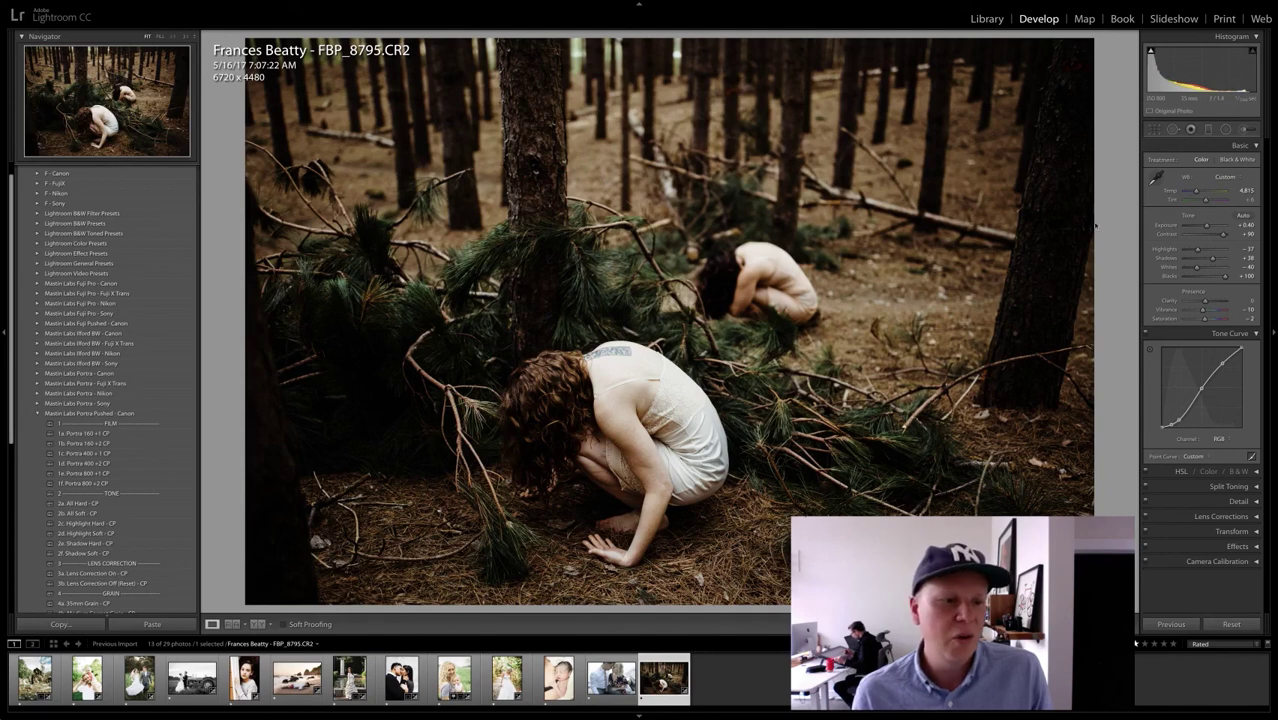
scroll(65, 550, "down", 1)
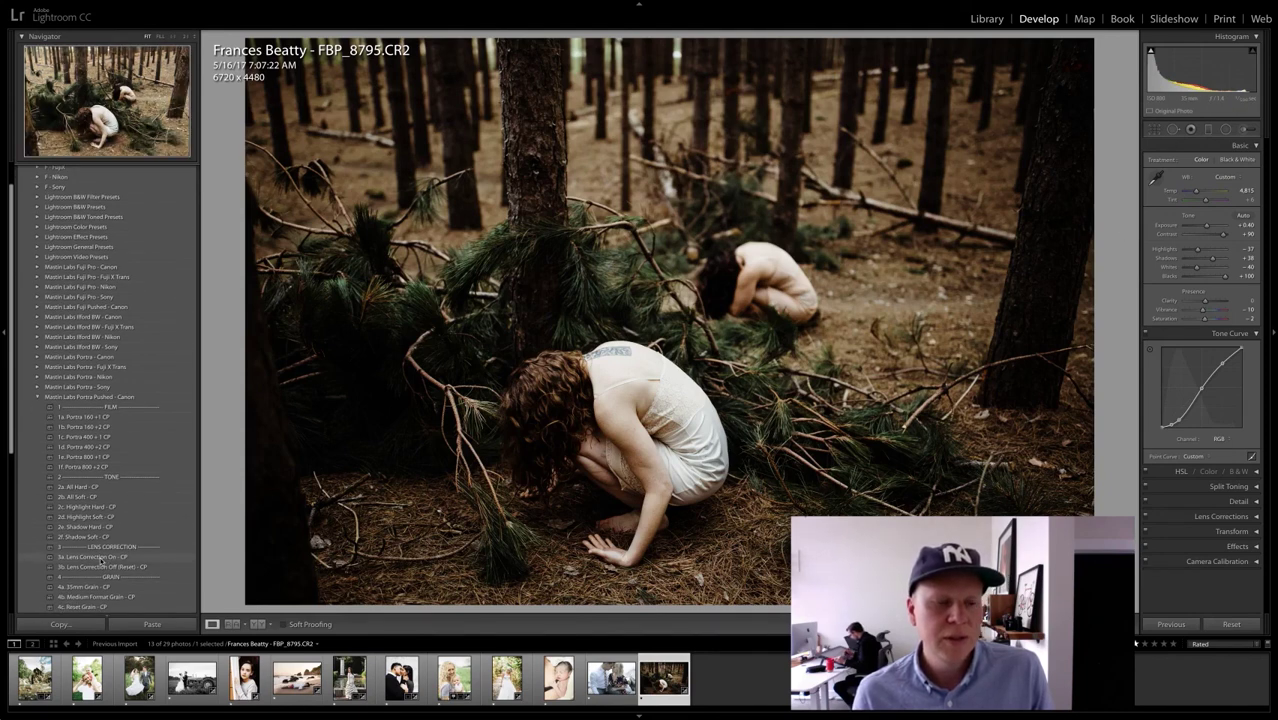
left_click(100, 557)
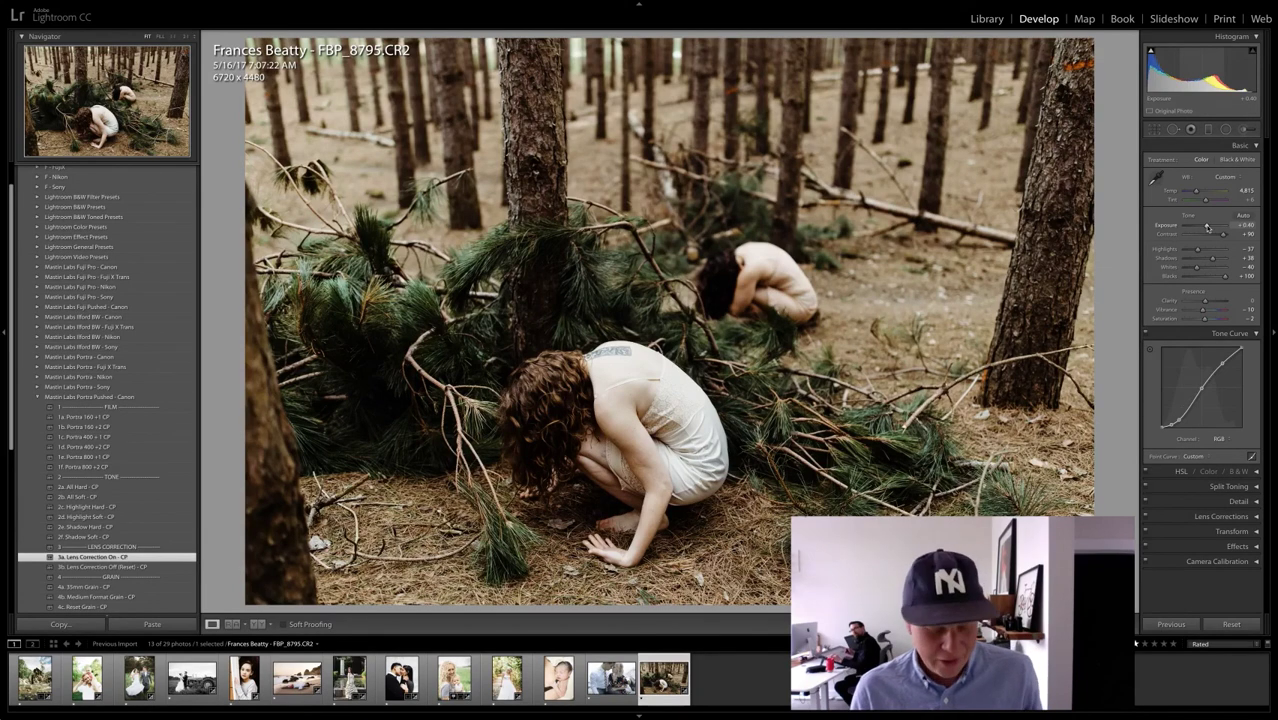
key("ctrl+z")
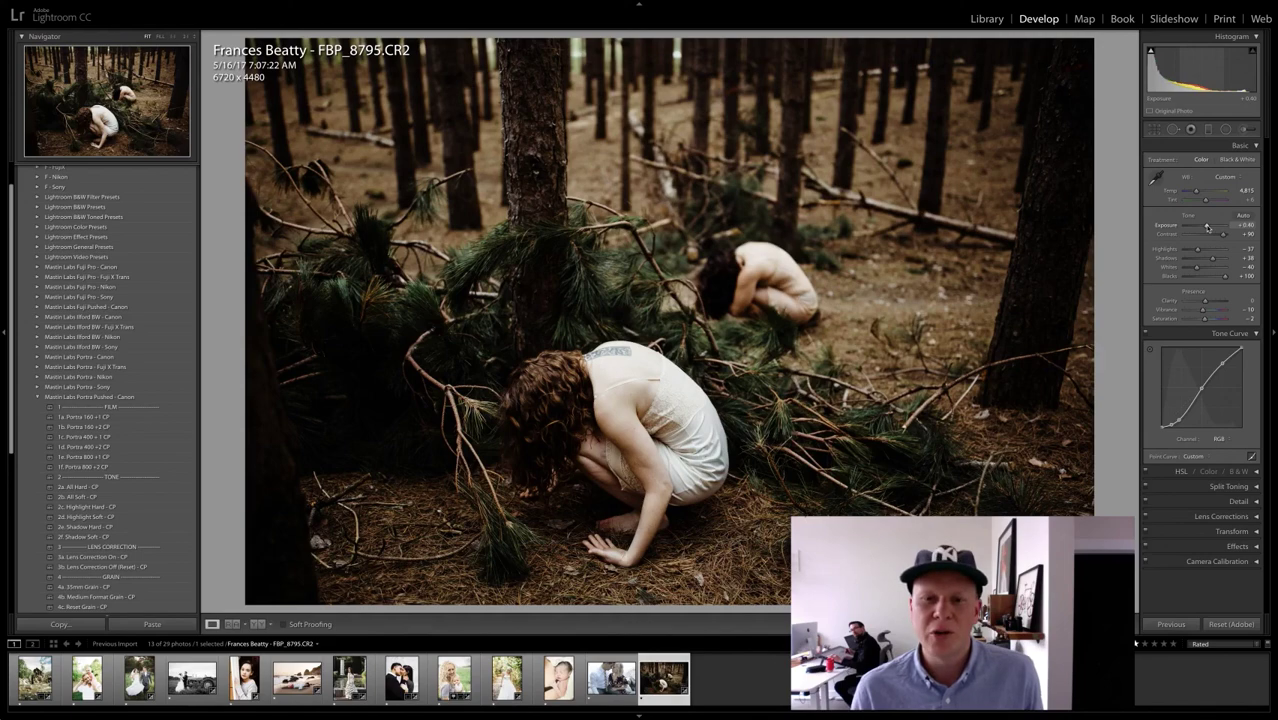
key("ctrl+y")
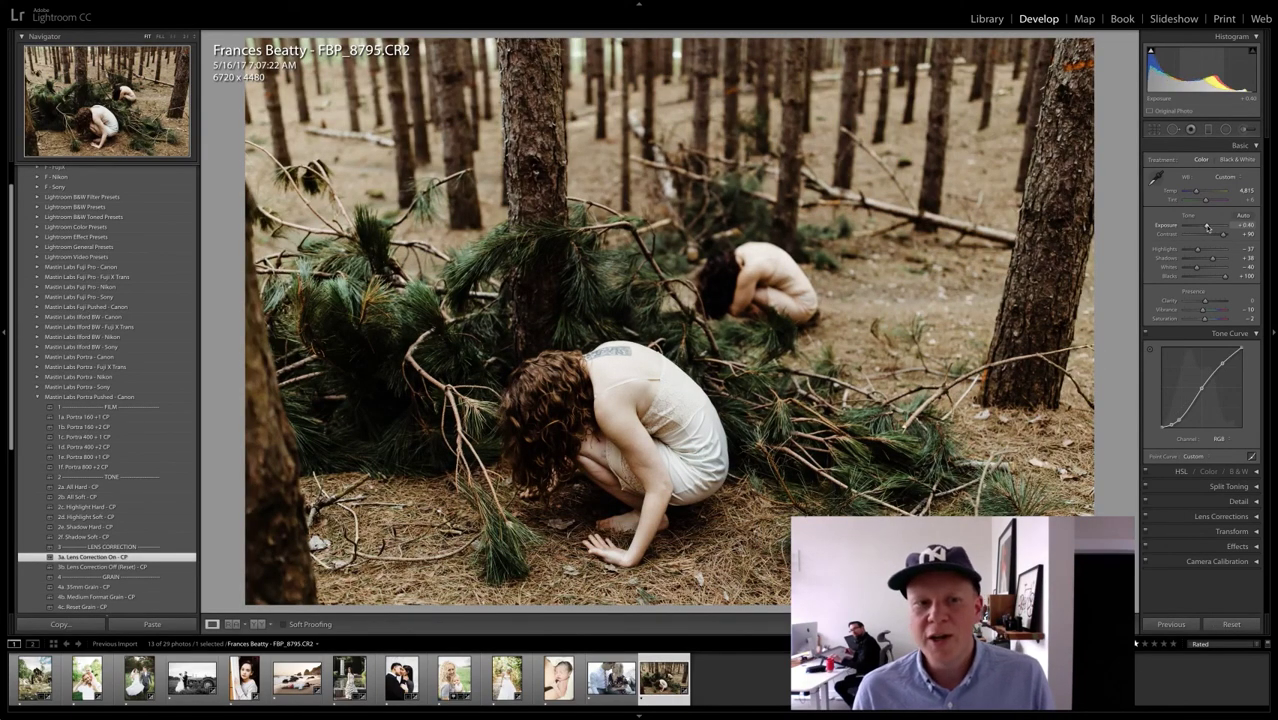
key("ctrl+z")
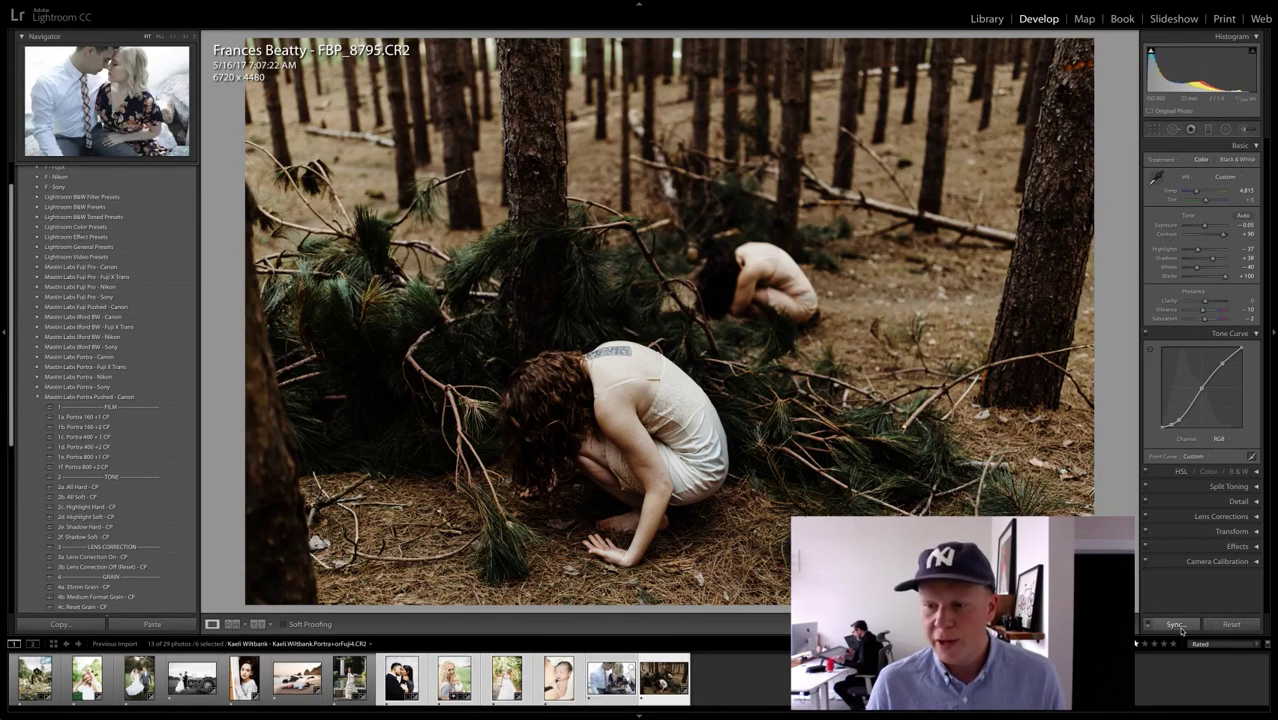
Step: Try synchronizing all of the forest photo's settings across the six selected photos, and undo the synchronization
left_click(1176, 624)
left_click(432, 247)
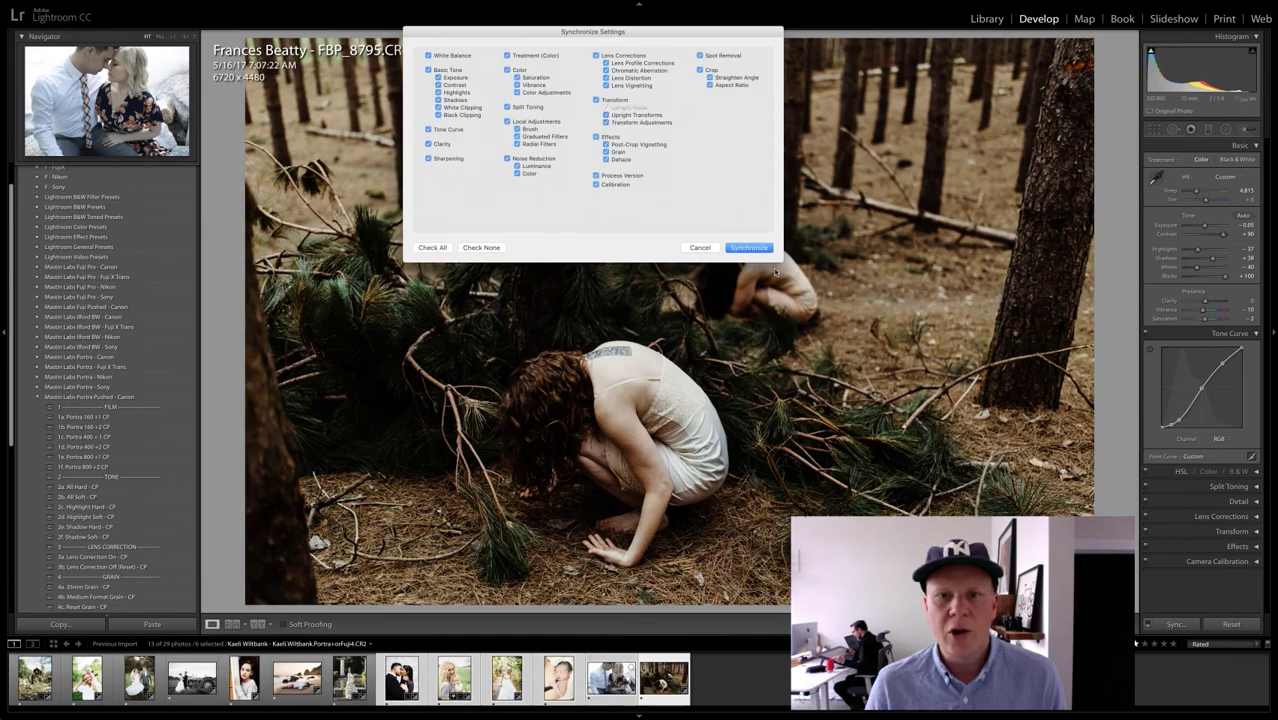
left_click(748, 247)
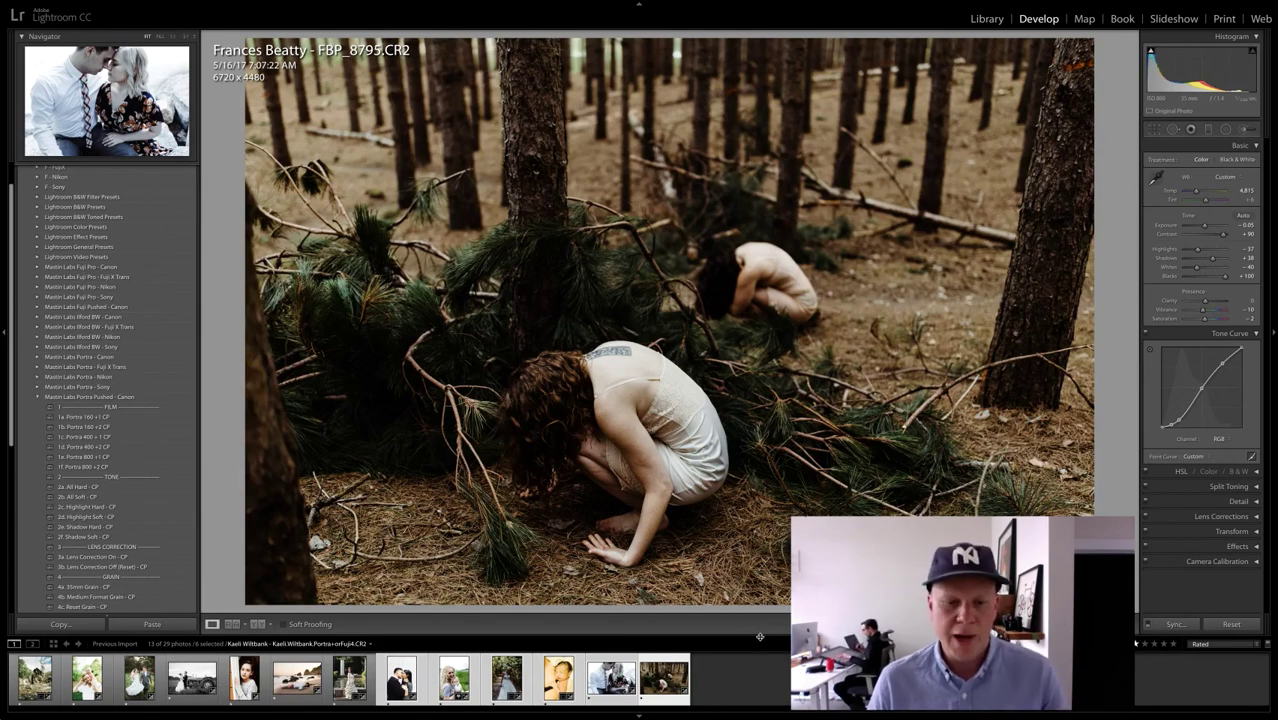
key("ctrl")
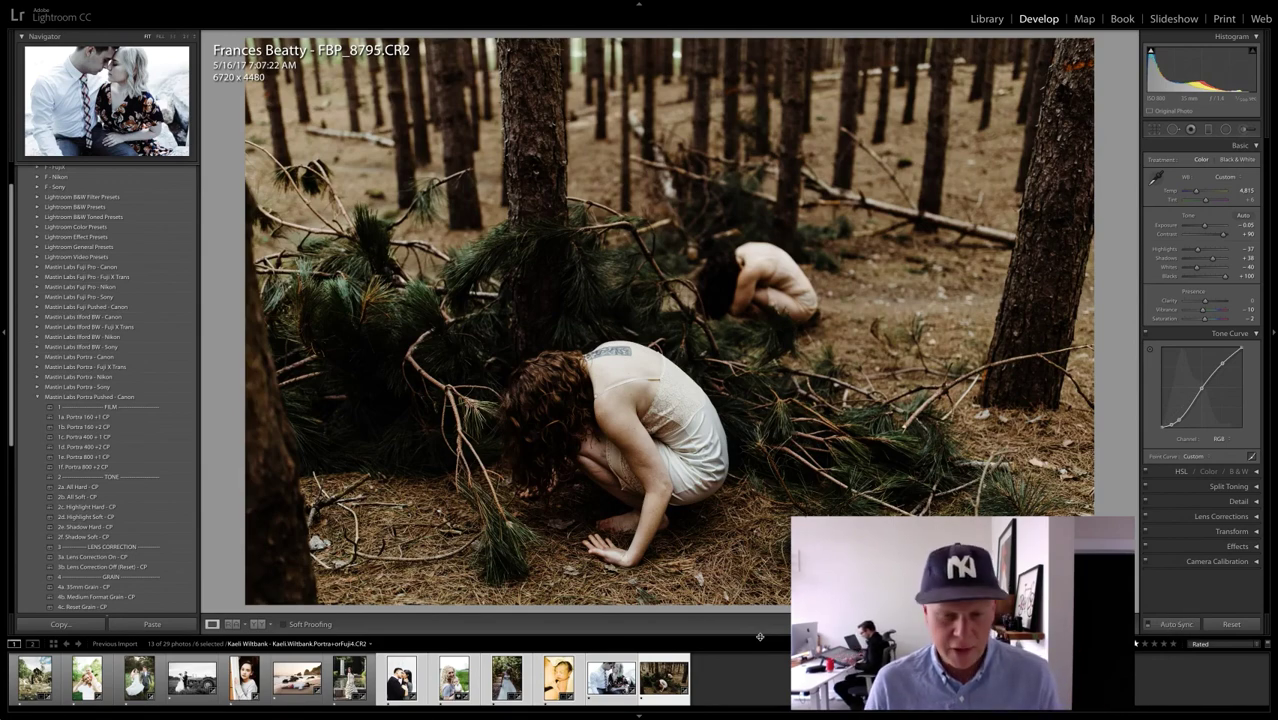
key("ctrl+z")
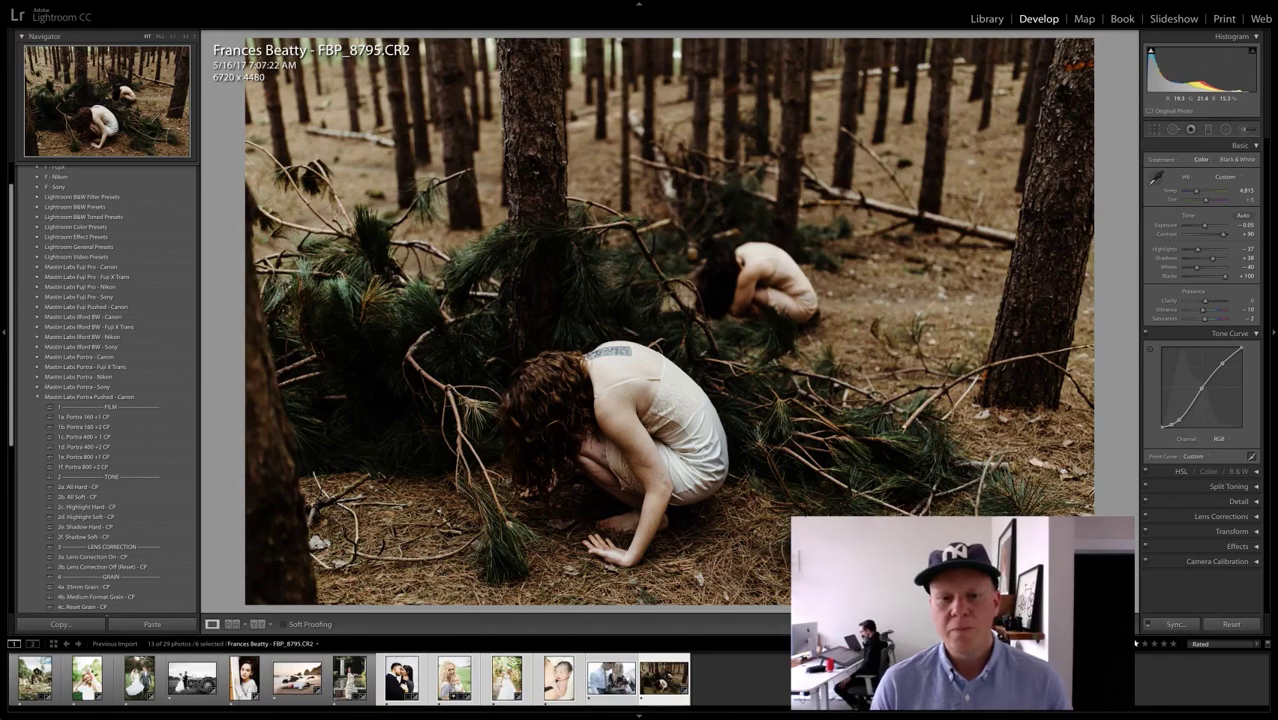
mouse_move(640, 716)
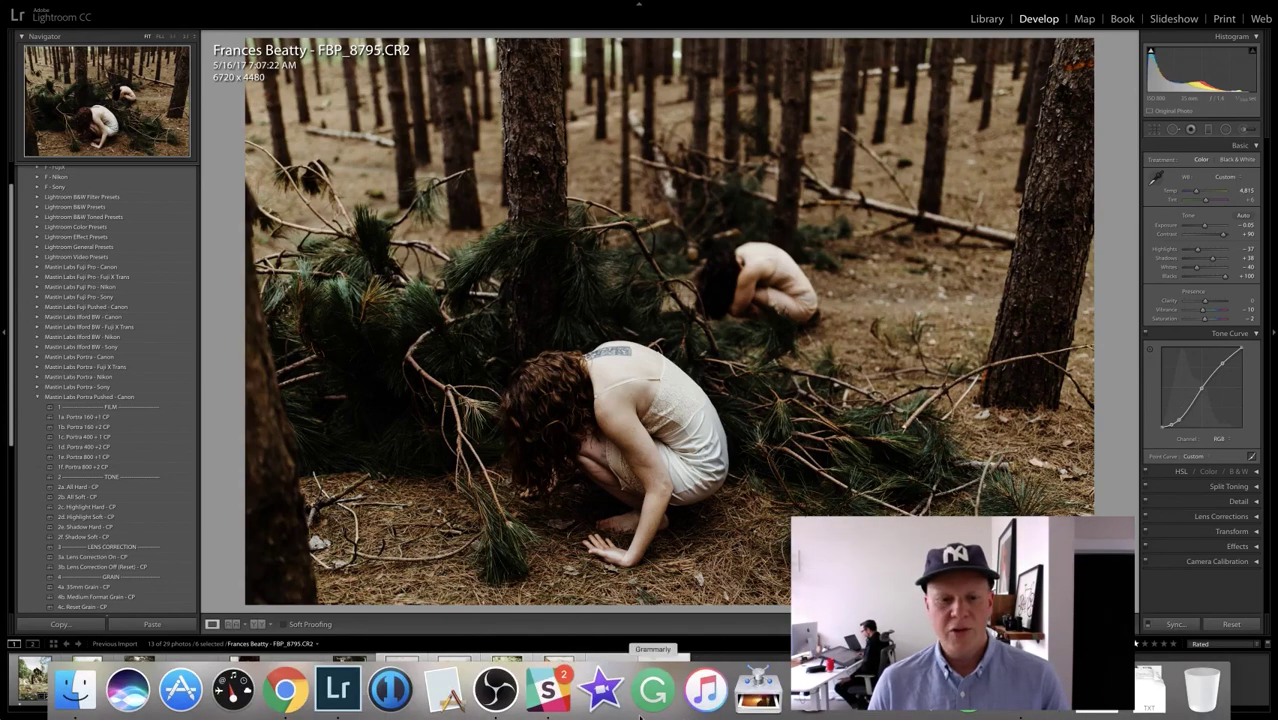